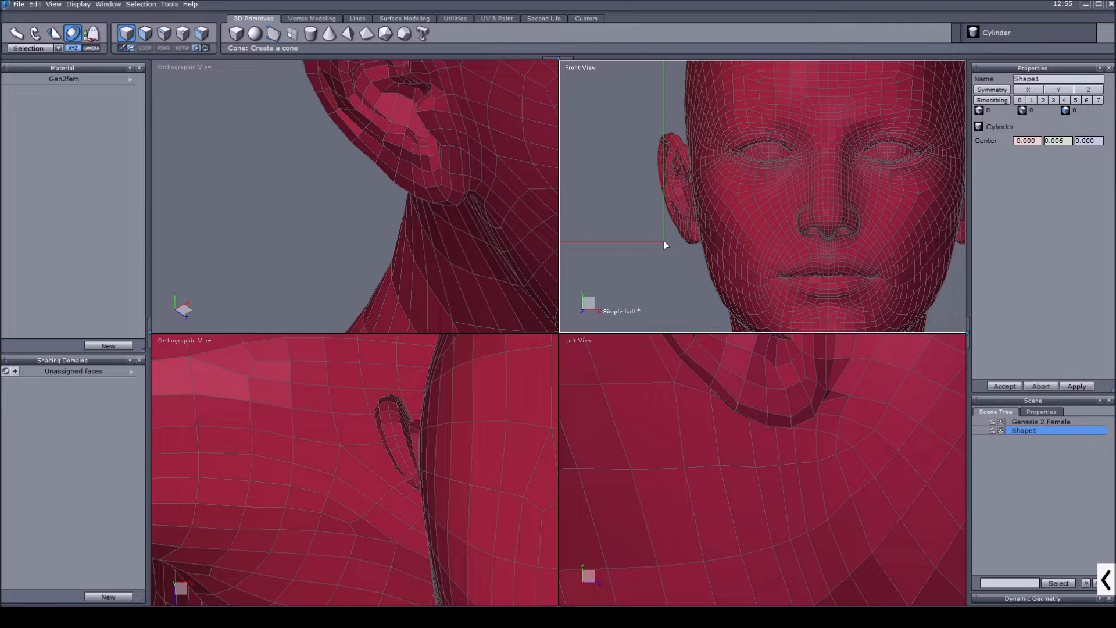
scroll(664, 241, down, 3)
scroll(664, 241, up, 5)
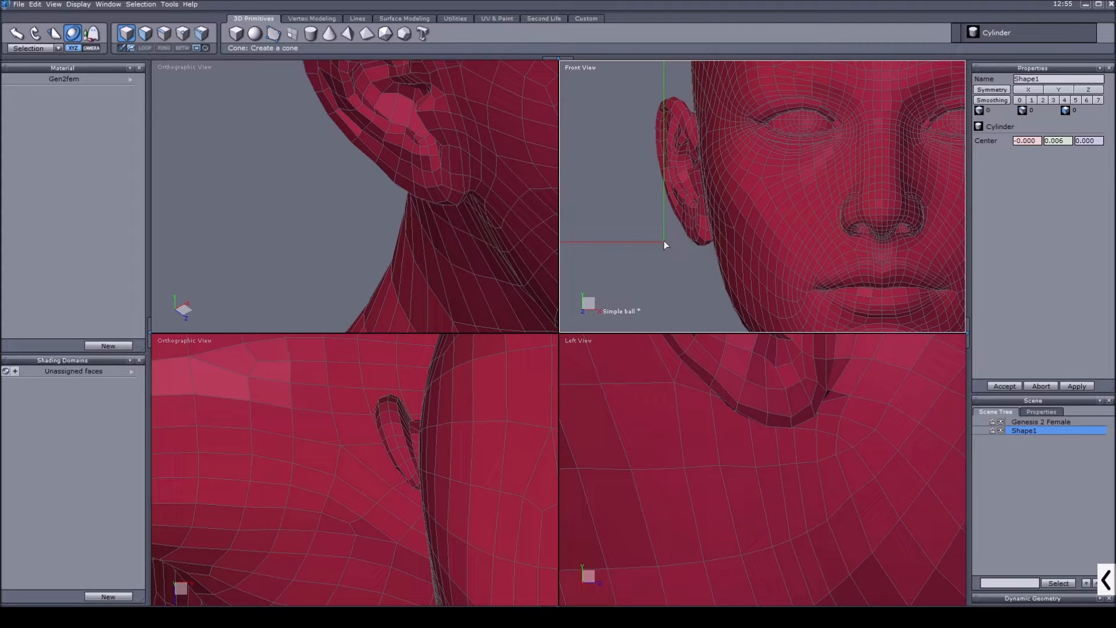
click(664, 241)
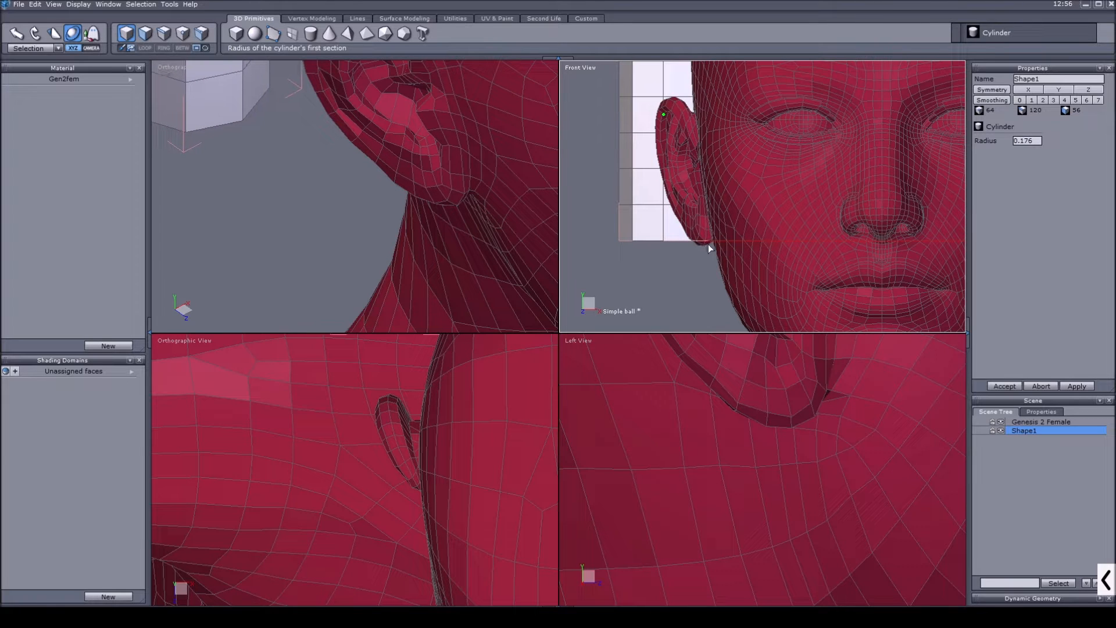
key(Escape)
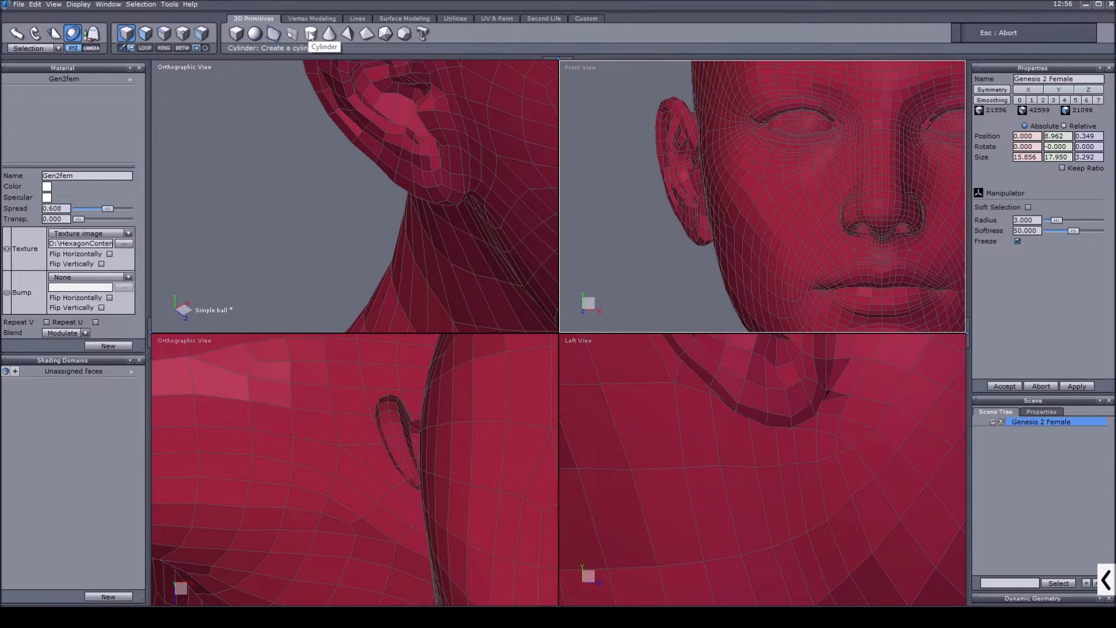
Draw a flat cylinder just below the figure's ear in the front view, radius about 0.18 and height about 0.014
click(310, 37)
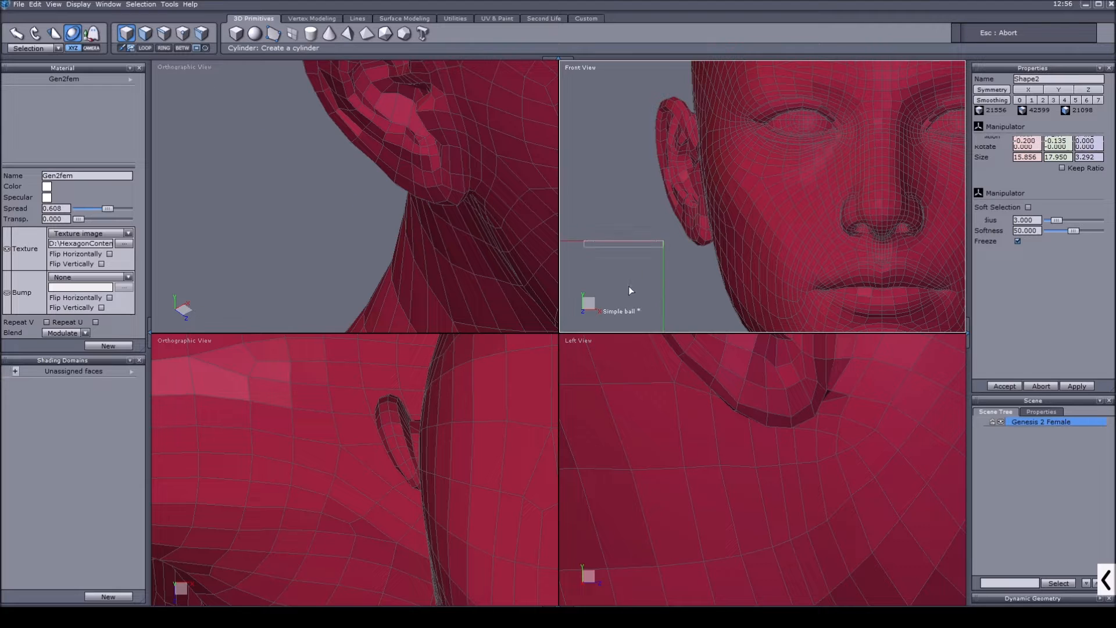
click(660, 273)
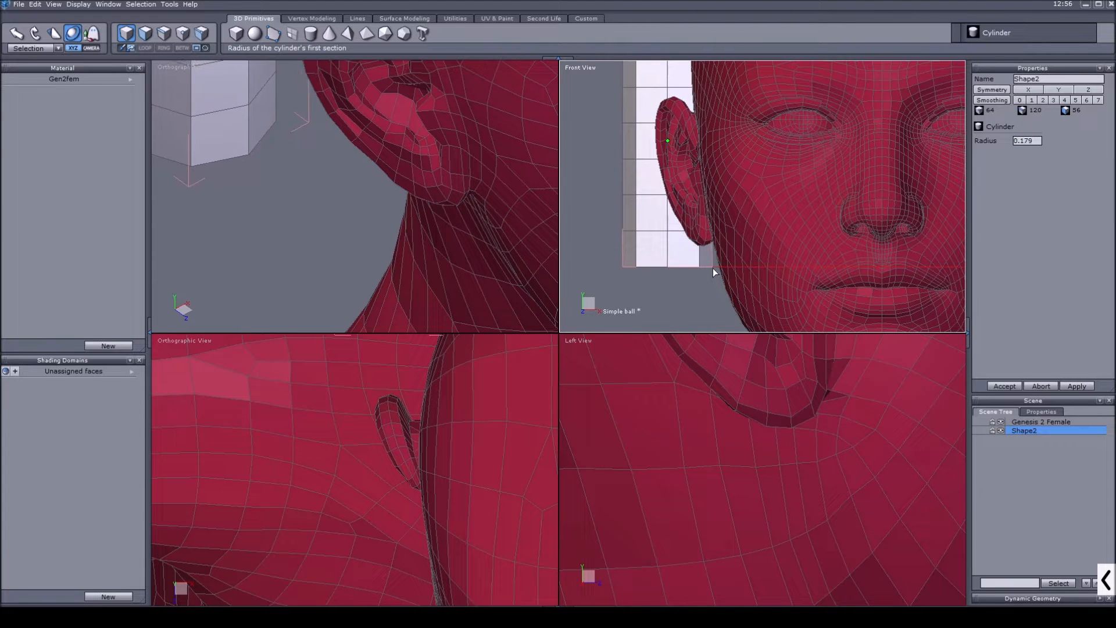
click(714, 268)
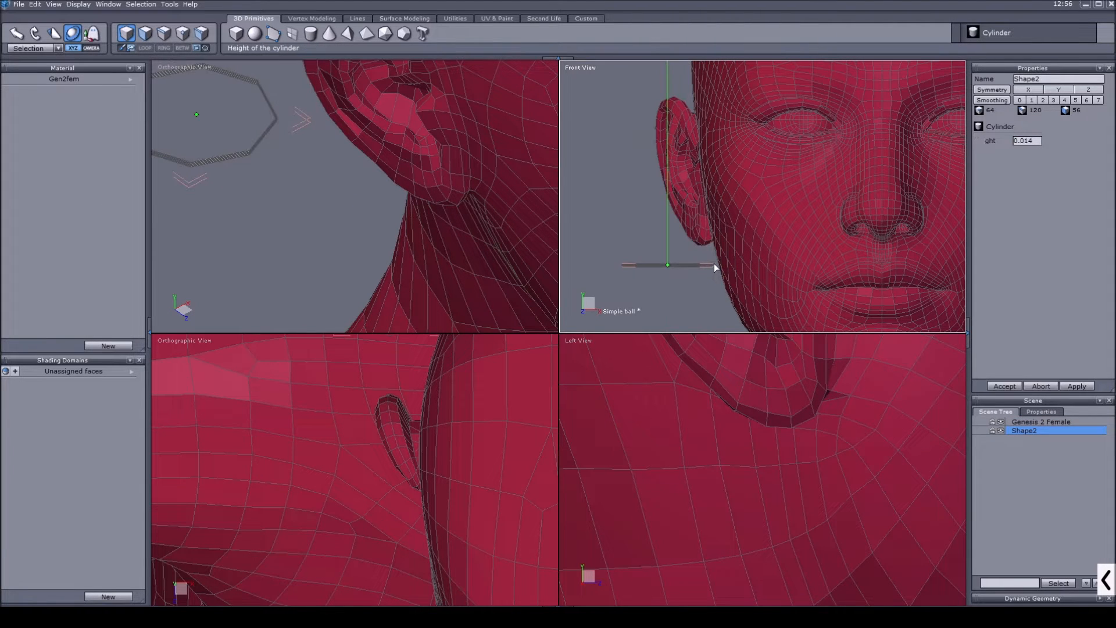
click(714, 268)
Set the cylinder's tessellation to 2 sections and 12 points per section, and accept the shape
scroll(684, 269, up, 4)
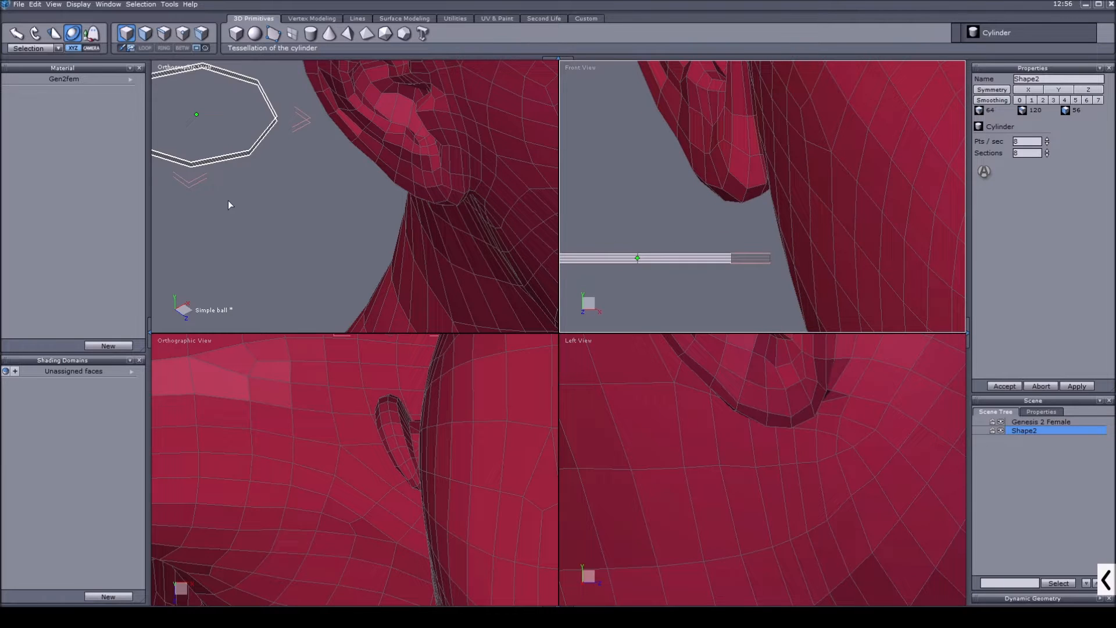
scroll(218, 166, down, 3)
scroll(280, 174, up, 4)
click(996, 154)
text(2)
key(Return)
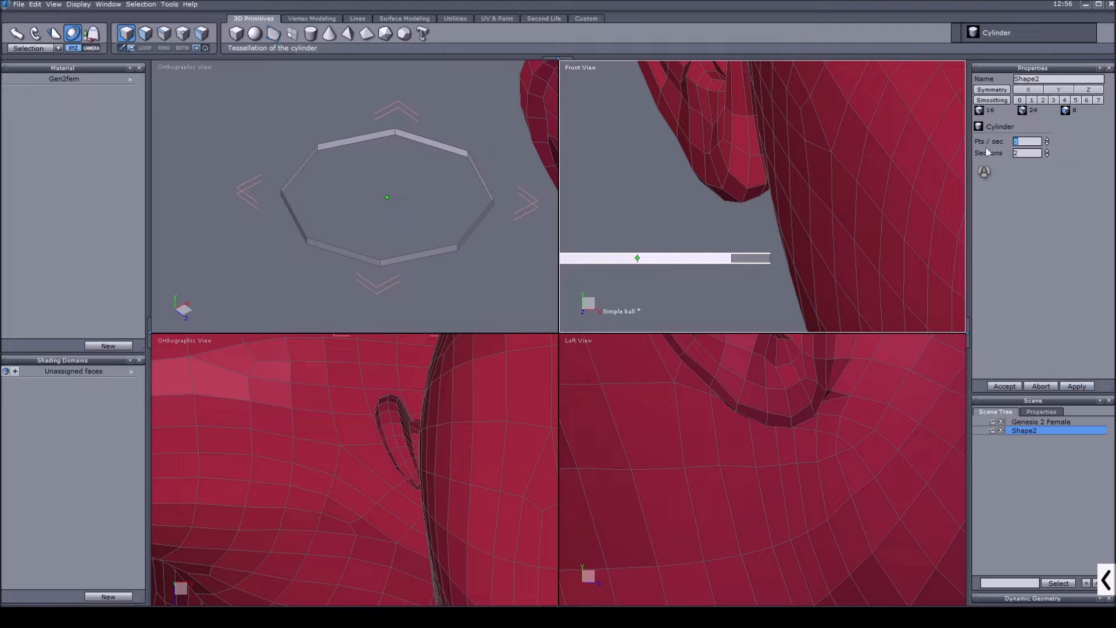
text(12)
key(Return)
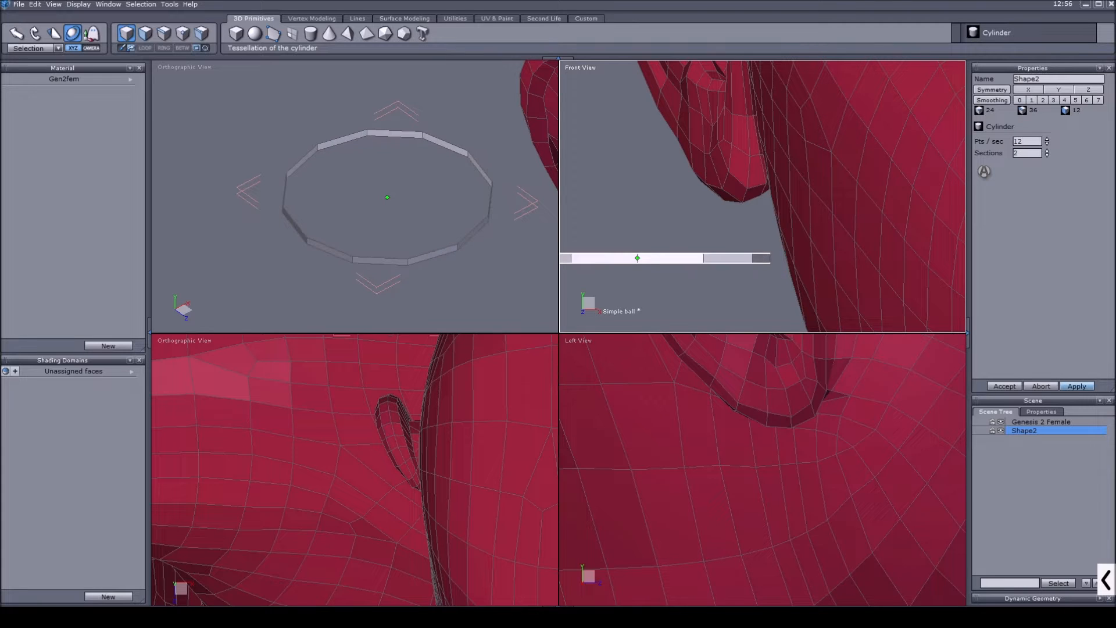
click(1015, 387)
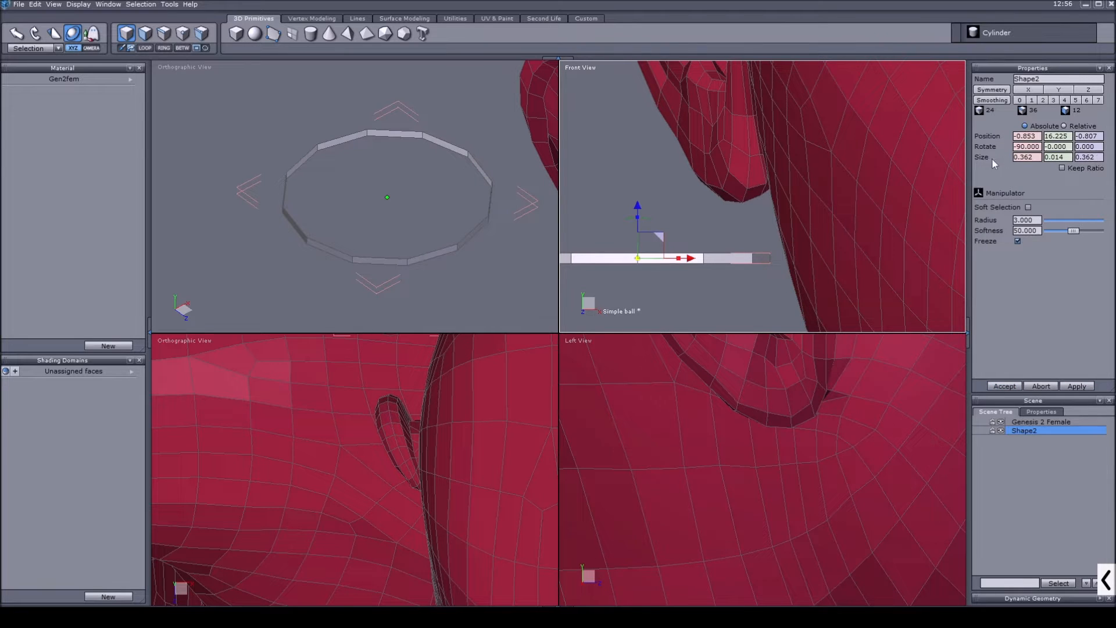
Set the cylinder's Y size to 0.02
drag(1064, 158, 1056, 159)
text(2)
key(Return)
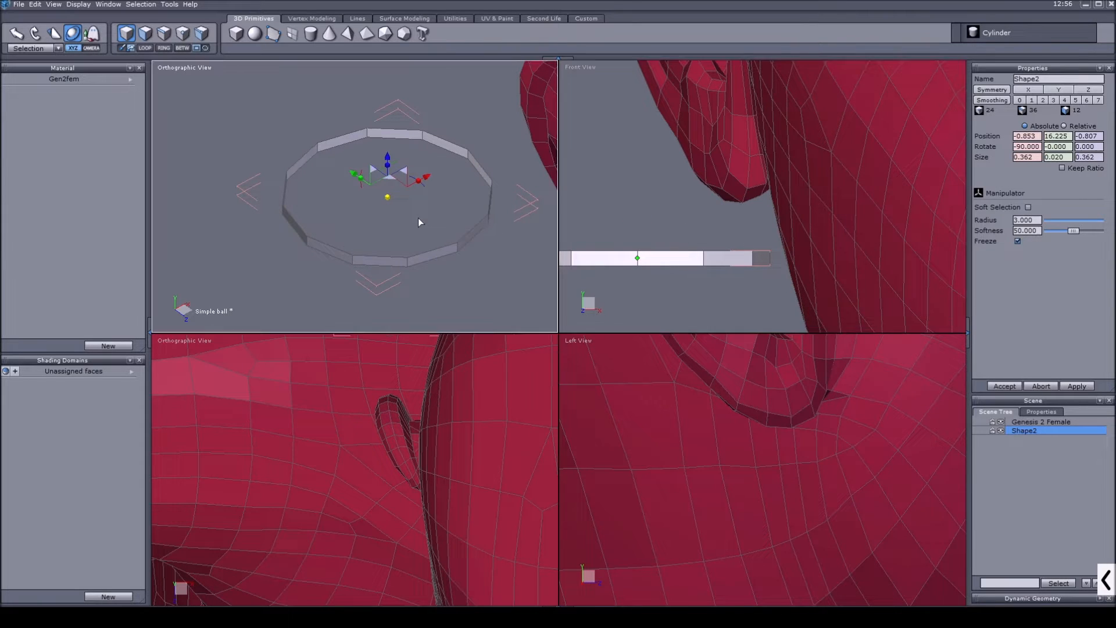
Apply Thickness to the cylinder with a value of 0.02 and accept it
key(alt+t)
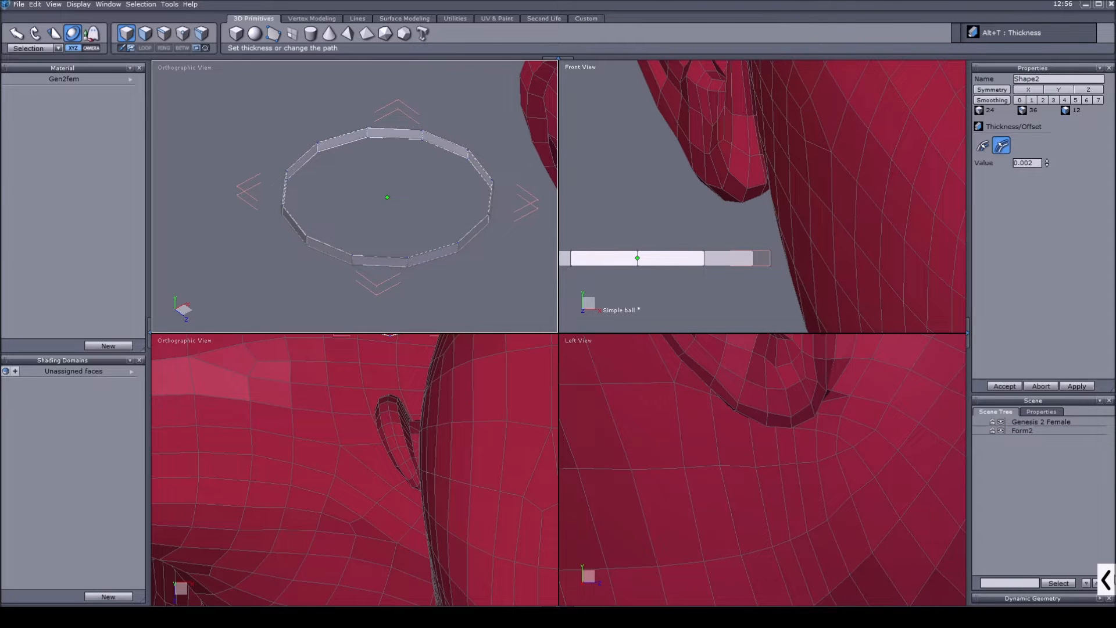
click(1106, 580)
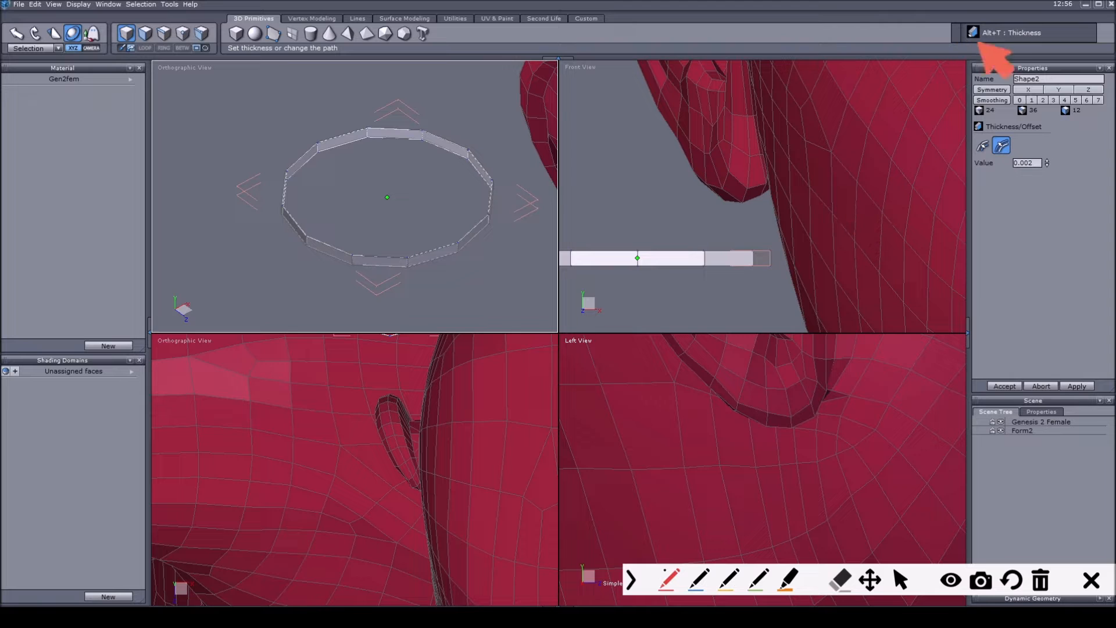
mouse_move(957, 52)
mouse_down()
mouse_move(1099, 39)
mouse_move(1068, 11)
mouse_move(975, 11)
mouse_move(933, 27)
mouse_move(987, 51)
mouse_up()
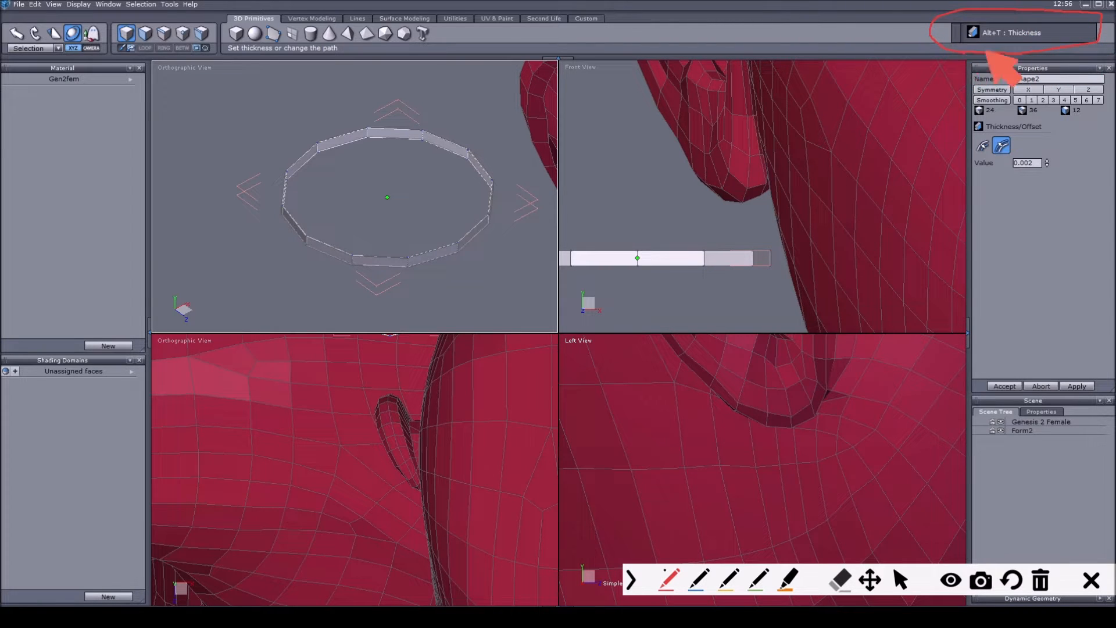
click(902, 581)
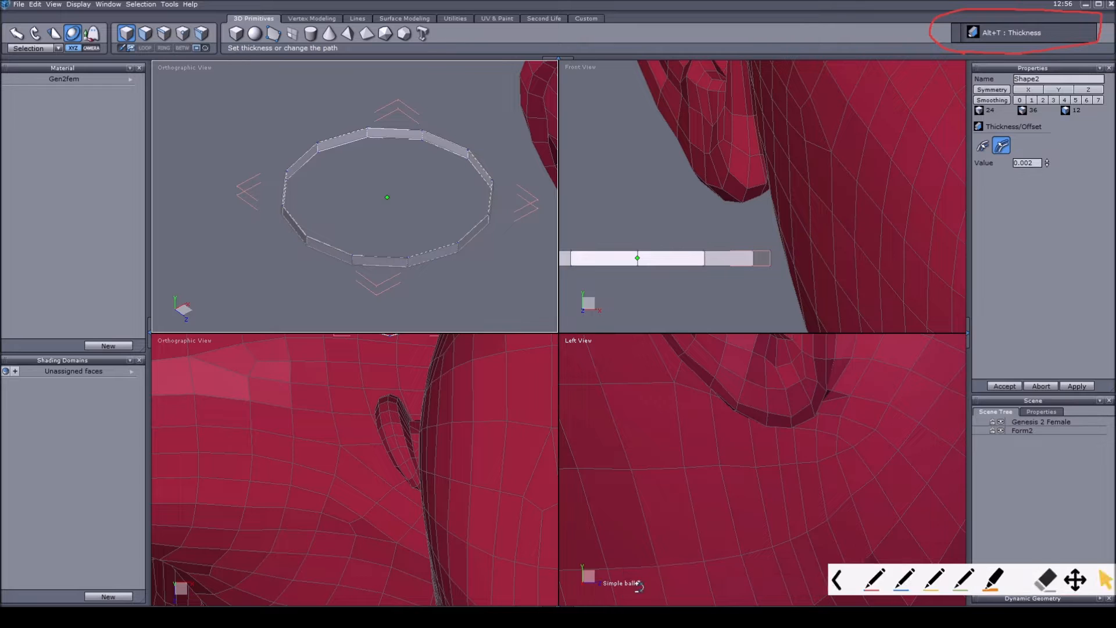
drag(1035, 163, 1027, 166)
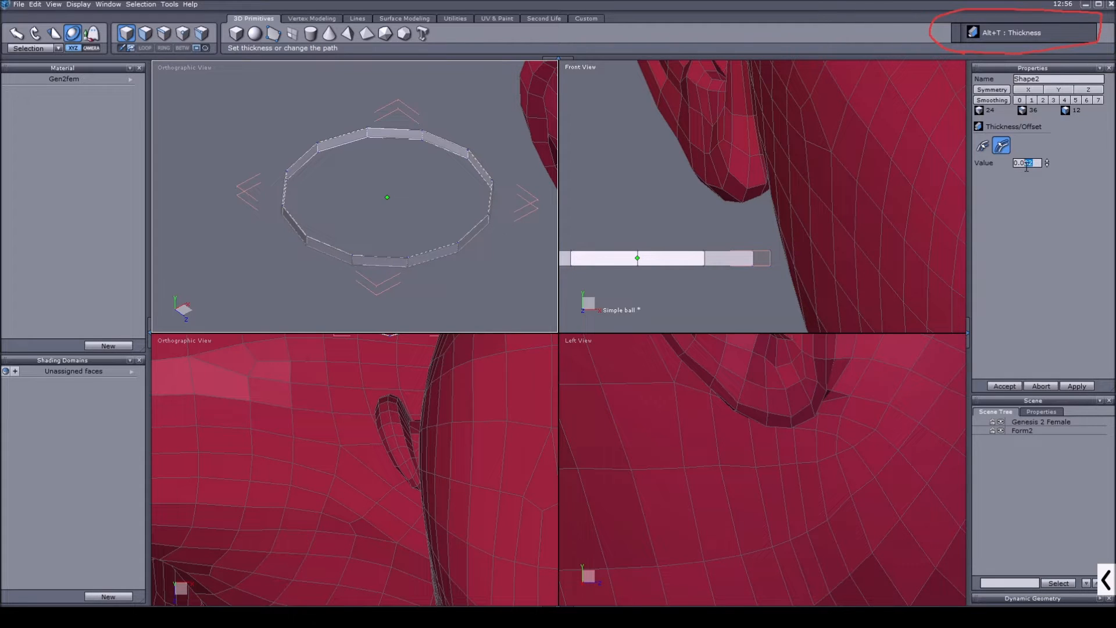
text(2)
key(Return)
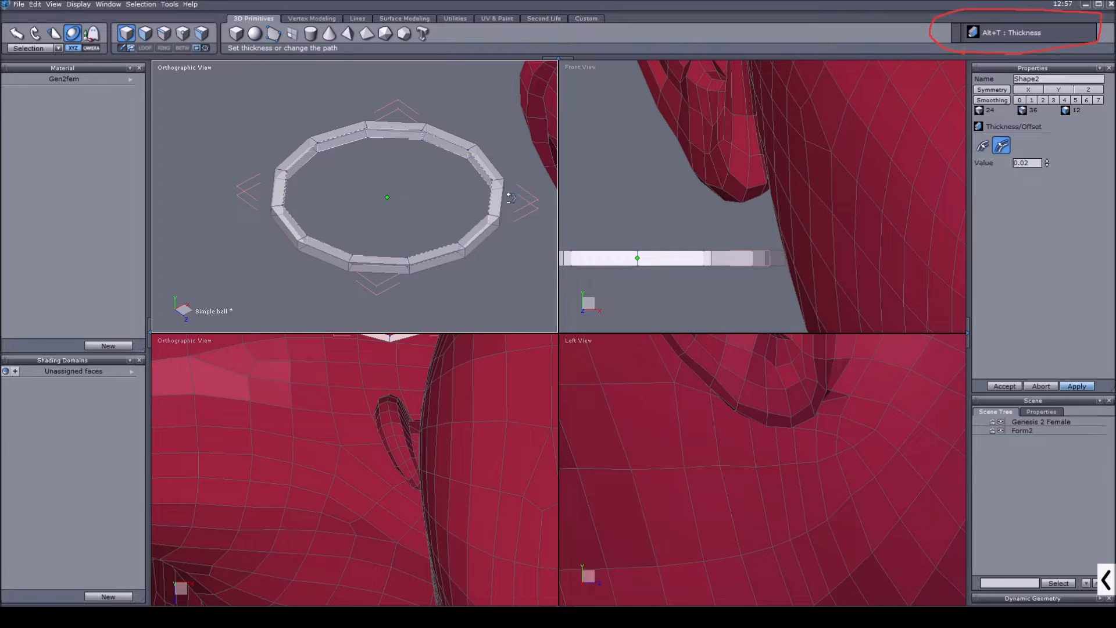
click(1004, 386)
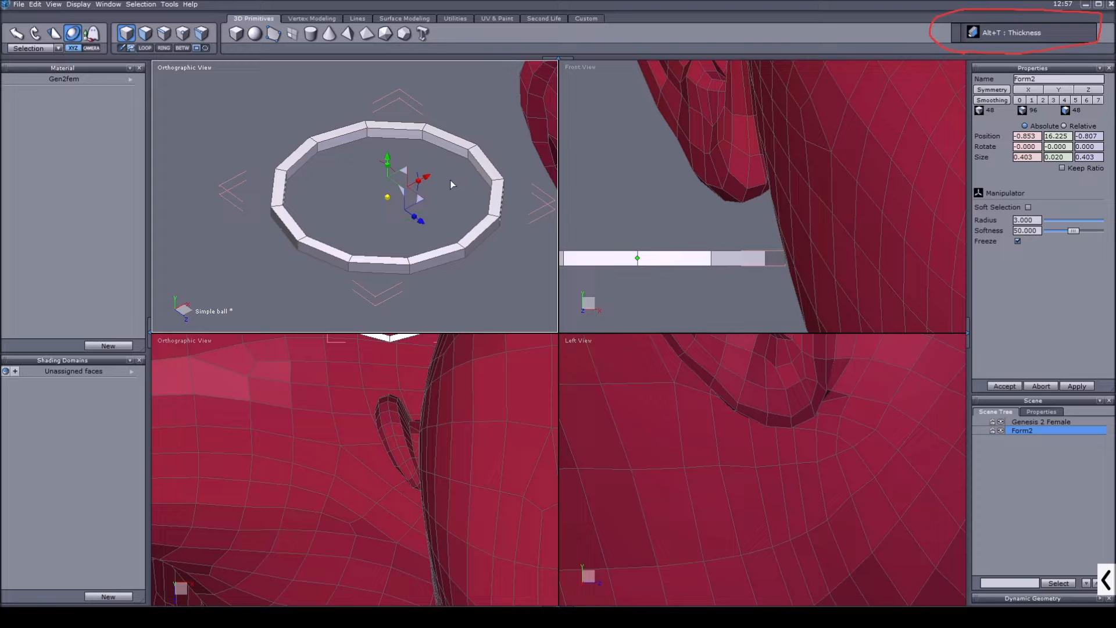
Switch to edge selection and select the edge loop along the hoop's upper inner rim
key(F3)
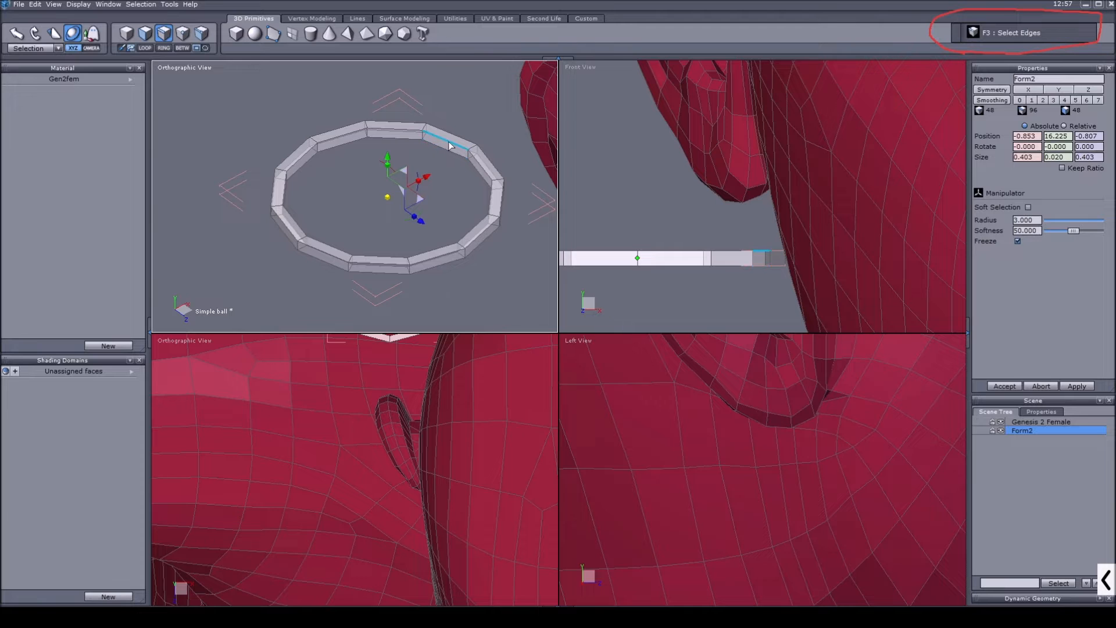
click(424, 129)
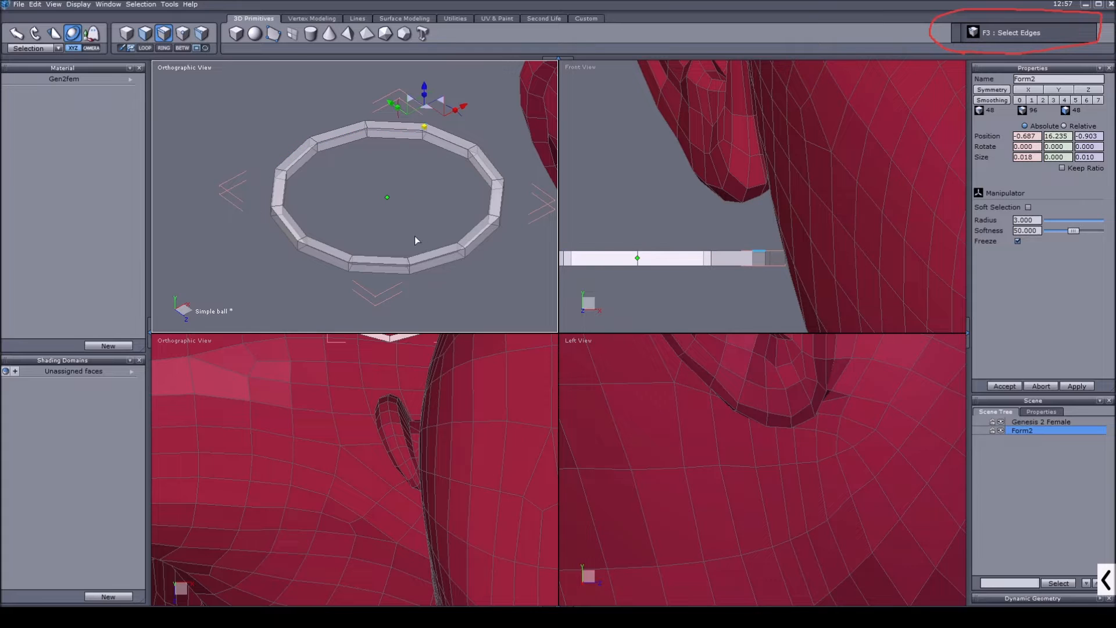
click(416, 258)
key(l)
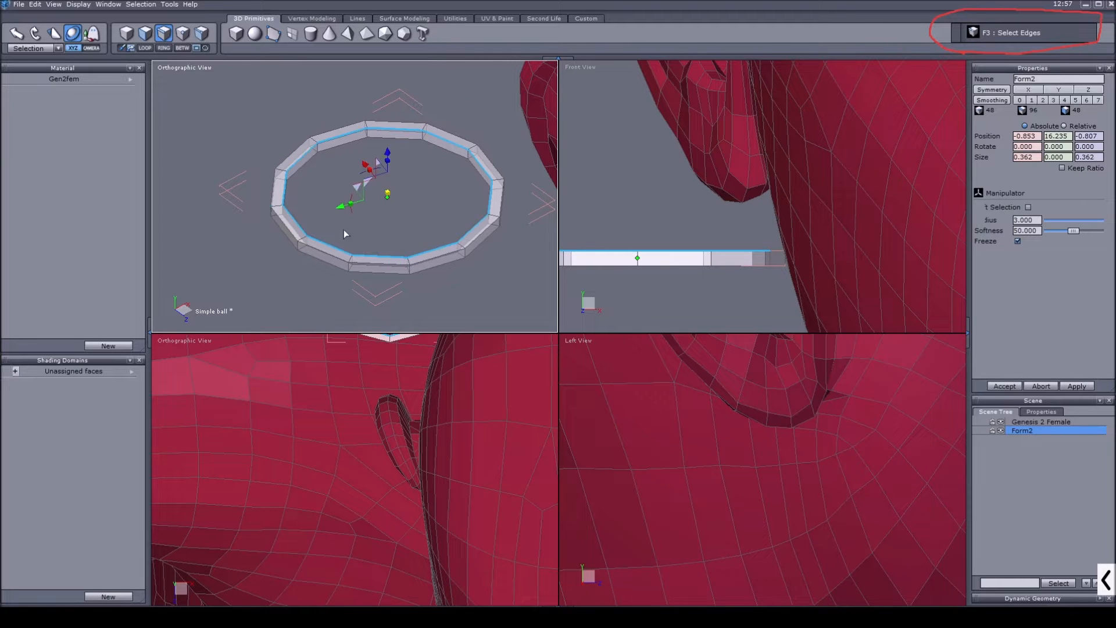
Select the cross-section edges at one corner of the hoop and extend the selection all around with Select Ring
drag(354, 107, 387, 178)
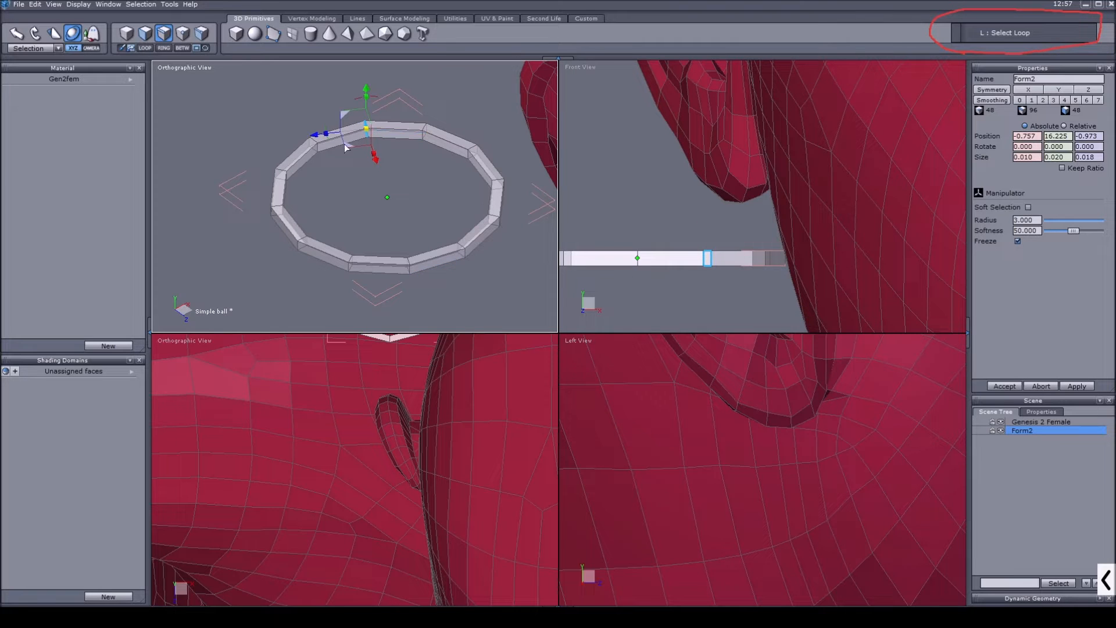
drag(407, 110, 441, 176)
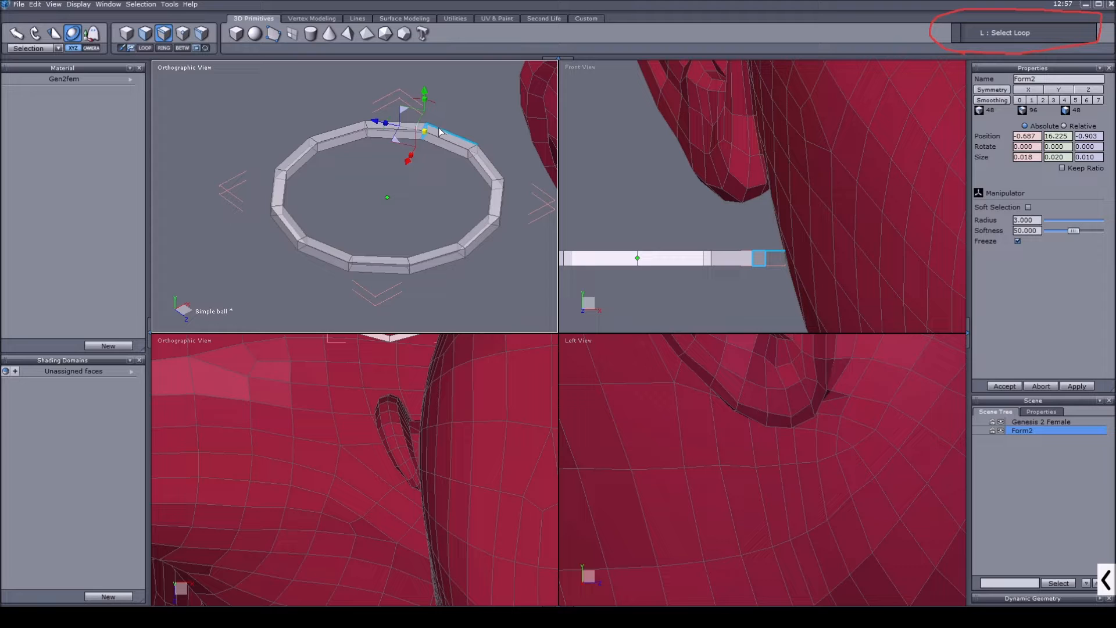
key(l)
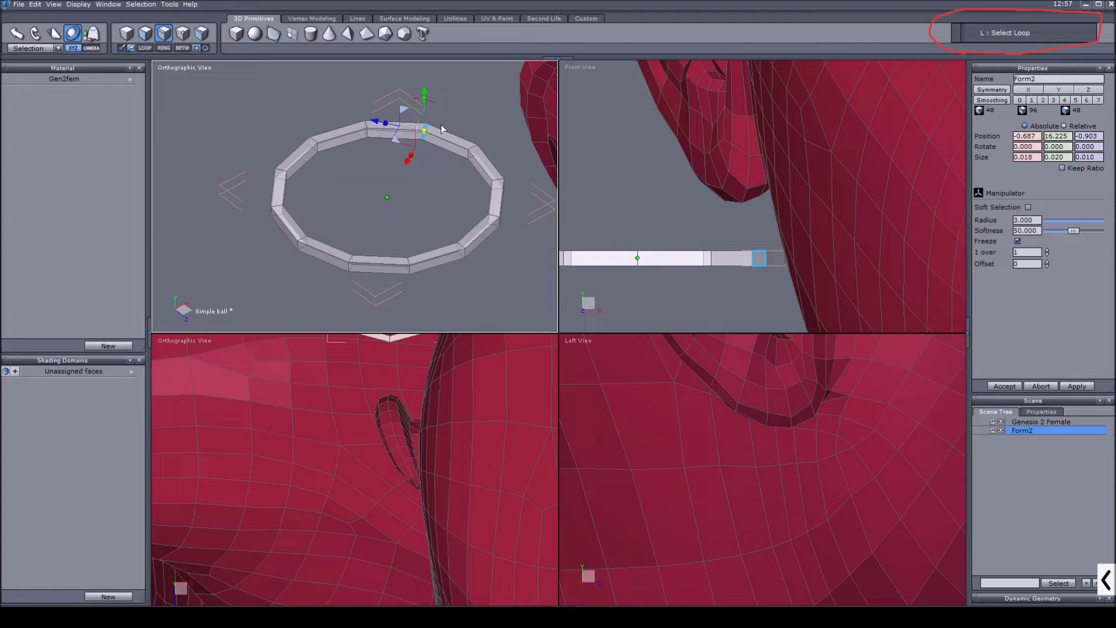
key(k)
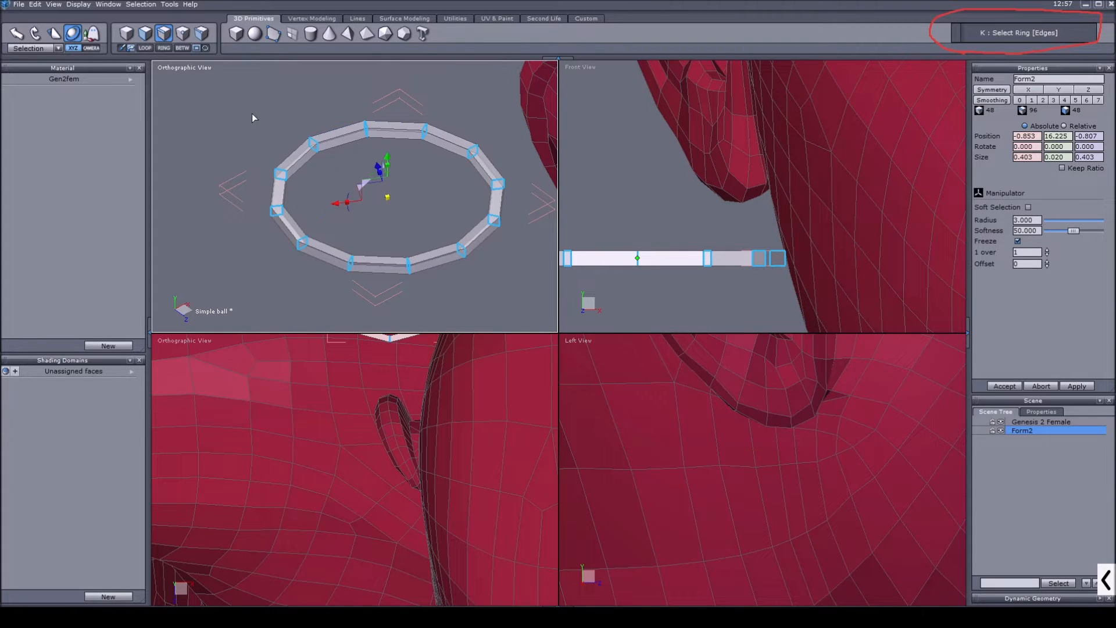
right_click(256, 119)
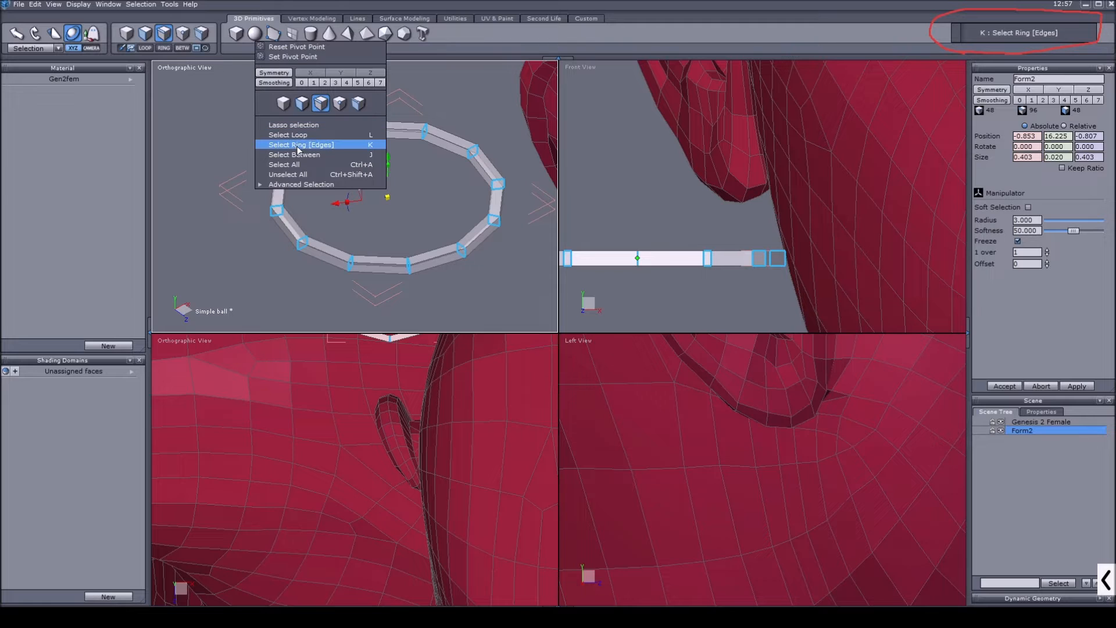
click(323, 145)
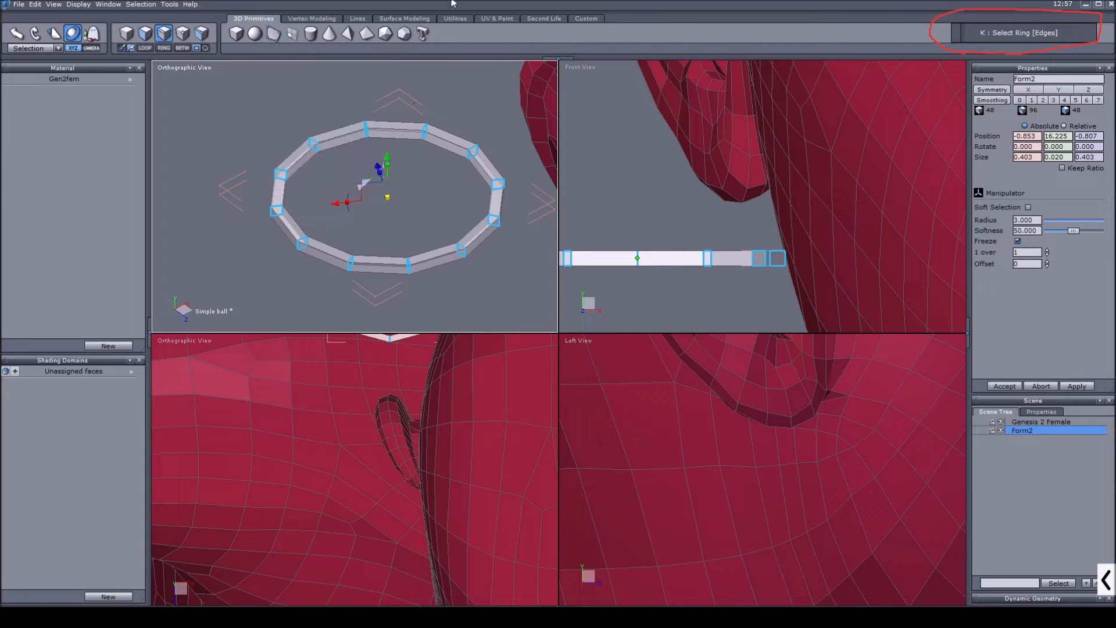
right_click(284, 111)
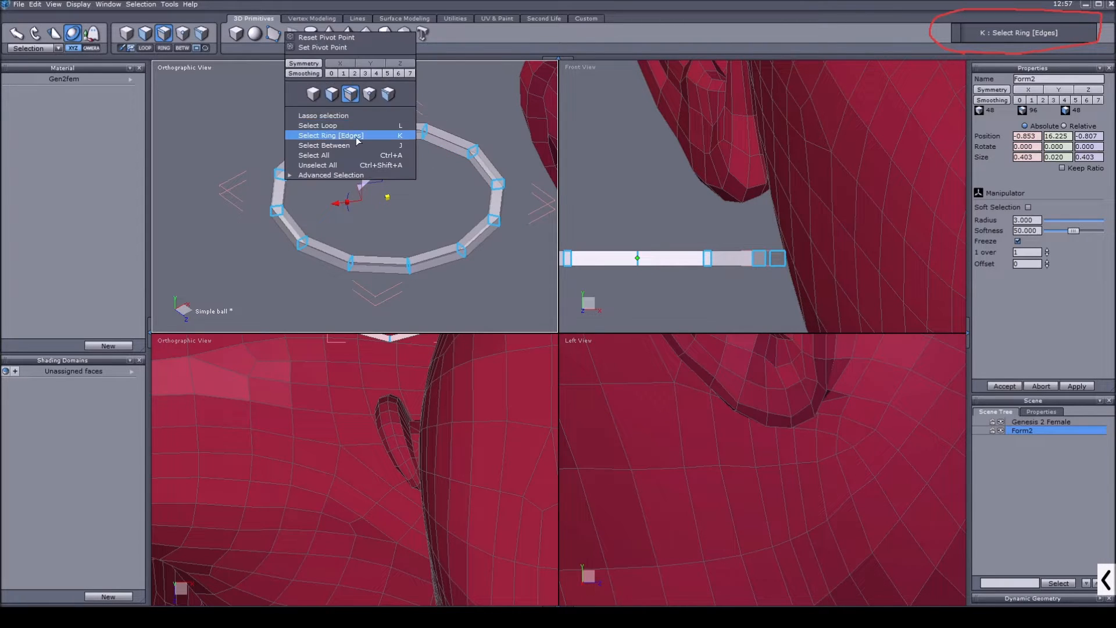
click(367, 137)
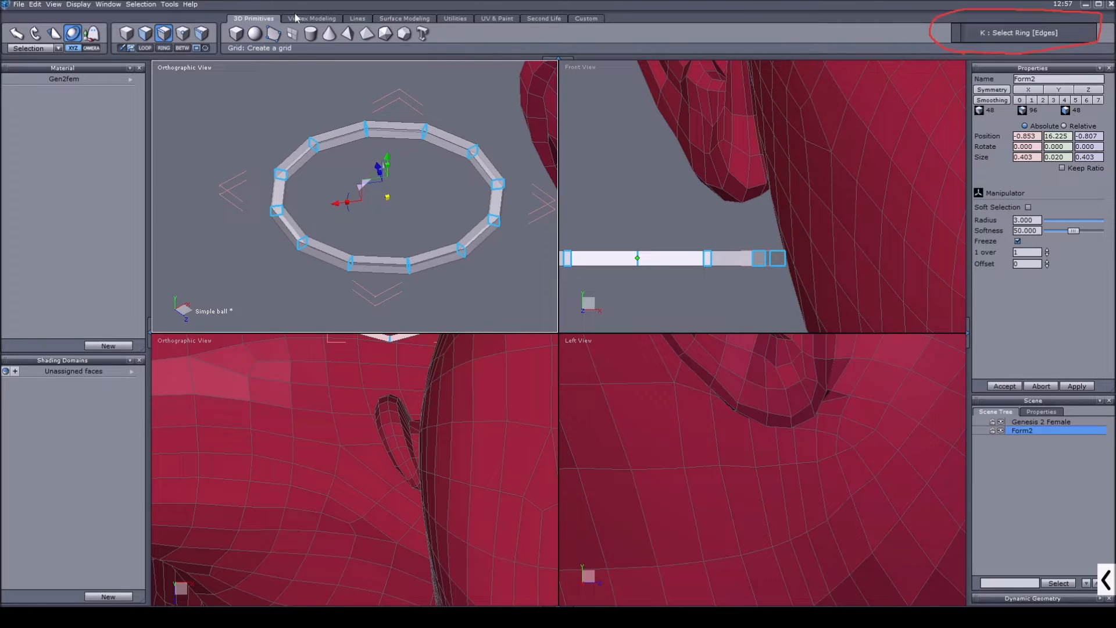
Connect the selected ring edges to add new edge loops around the hoop, and clear the selection
click(311, 21)
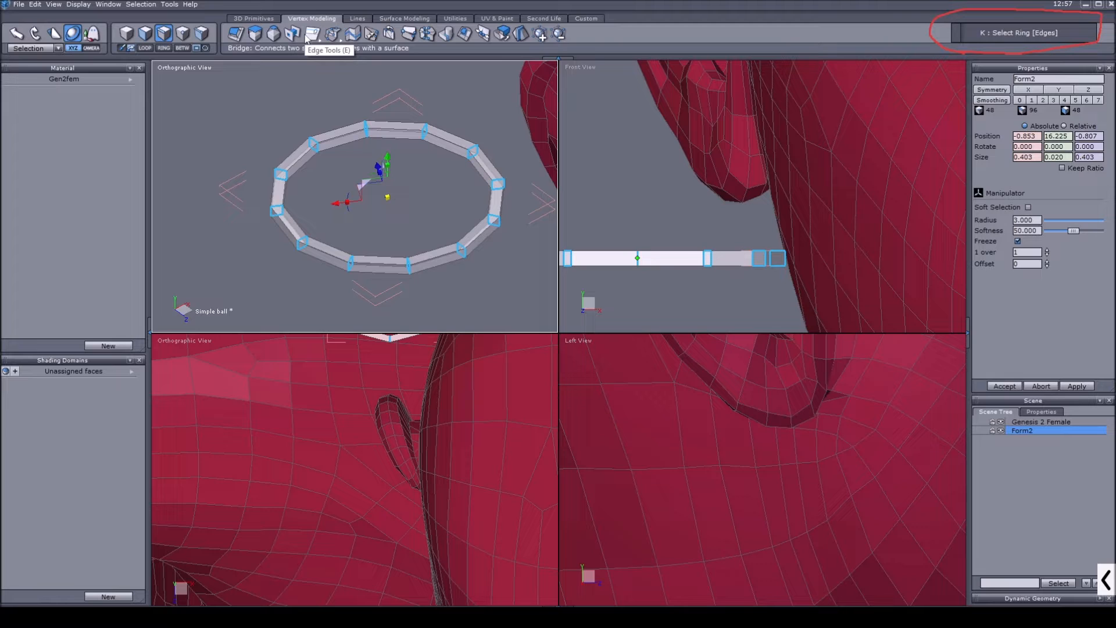
click(352, 40)
scroll(334, 139, up, 3)
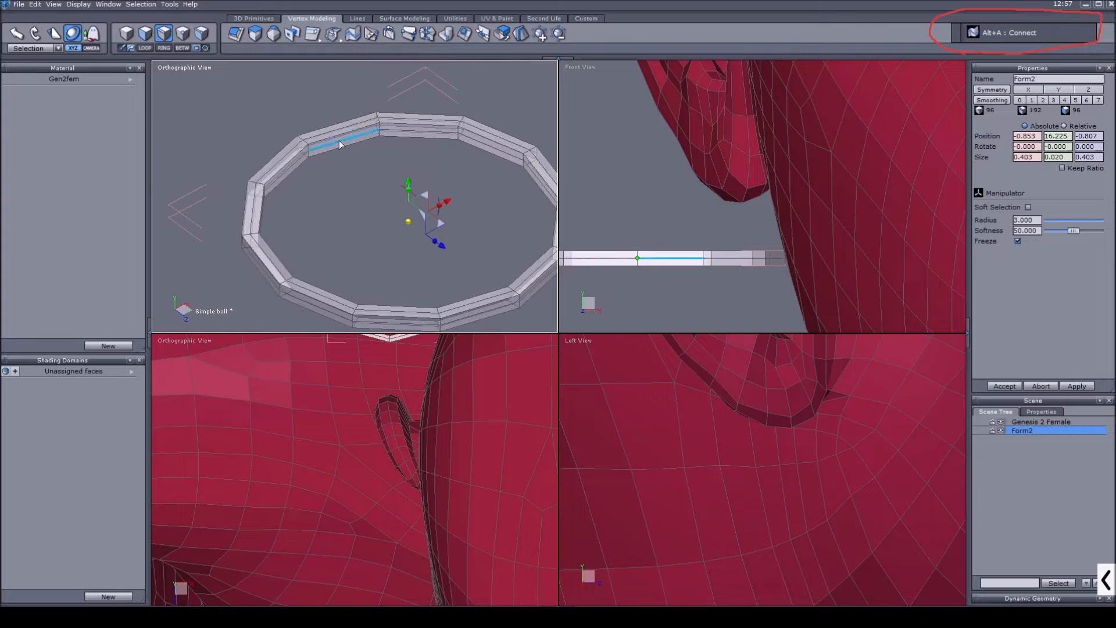
click(404, 119)
scroll(437, 124, down, 2)
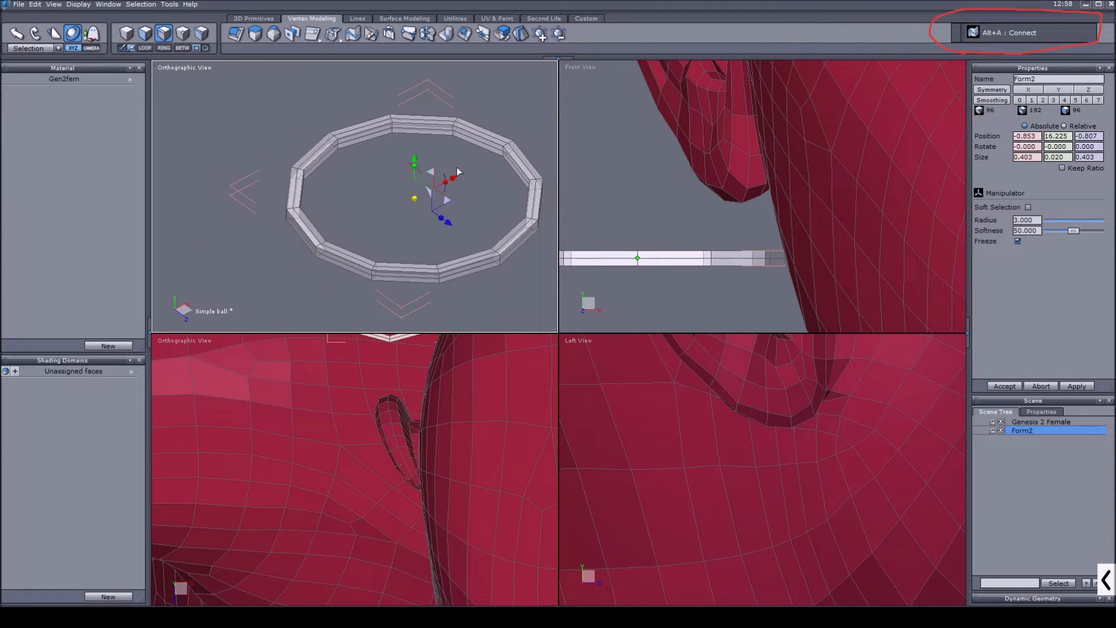
click(364, 235)
Draw a single-face grid beside the ear in the front view, about 0.241 by 0.171
click(254, 18)
click(273, 34)
scroll(718, 207, down, 4)
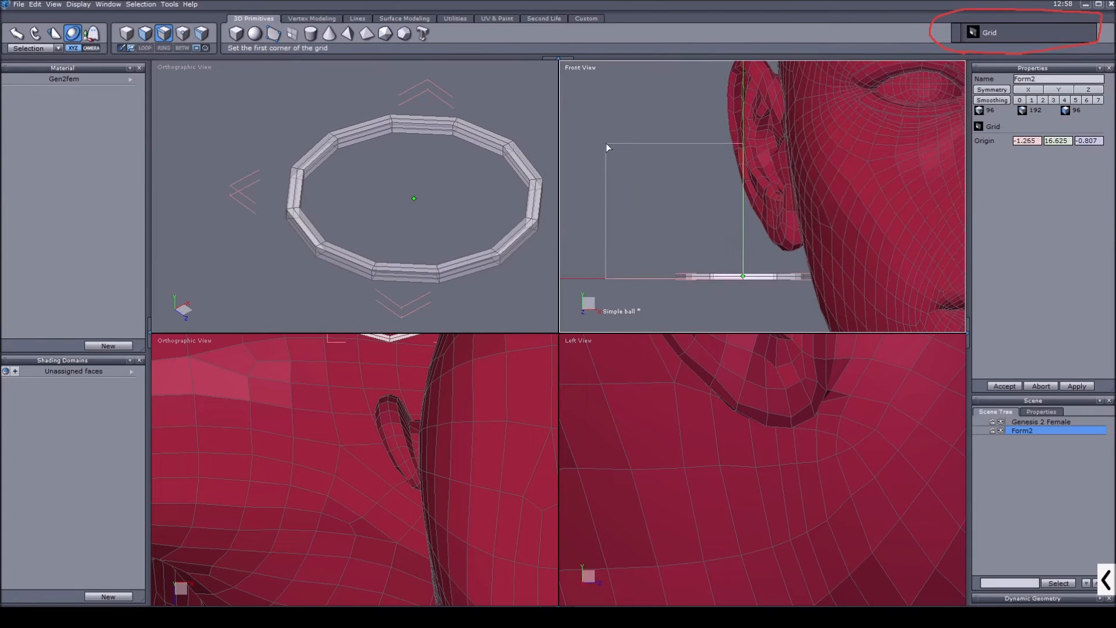
drag(606, 143, 685, 197)
scroll(594, 171, up, 2)
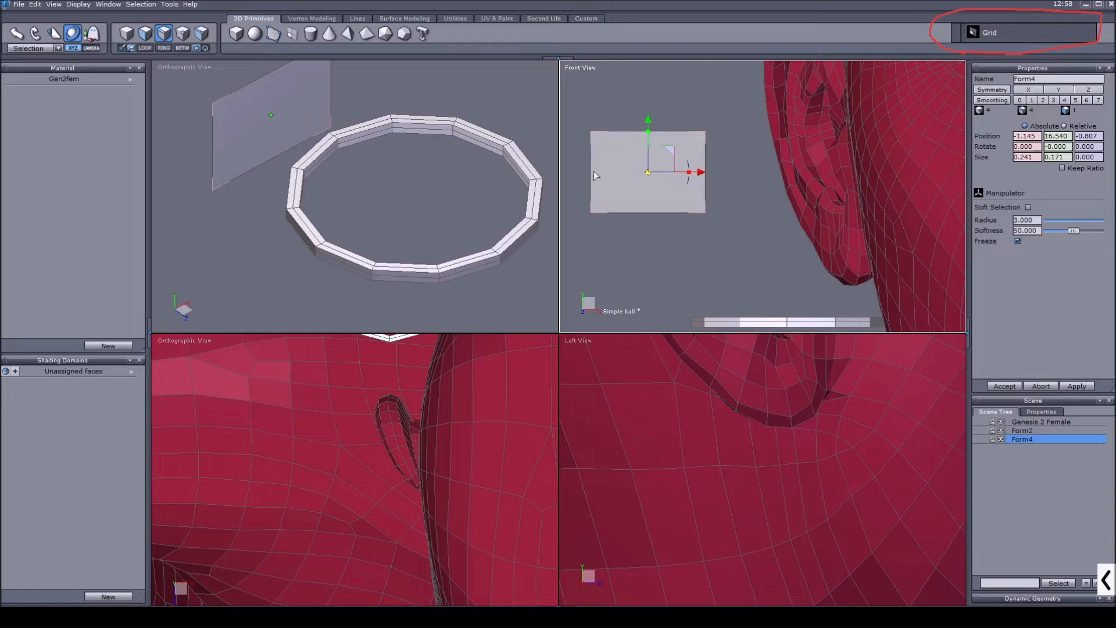
middle_drag(573, 126, 590, 134)
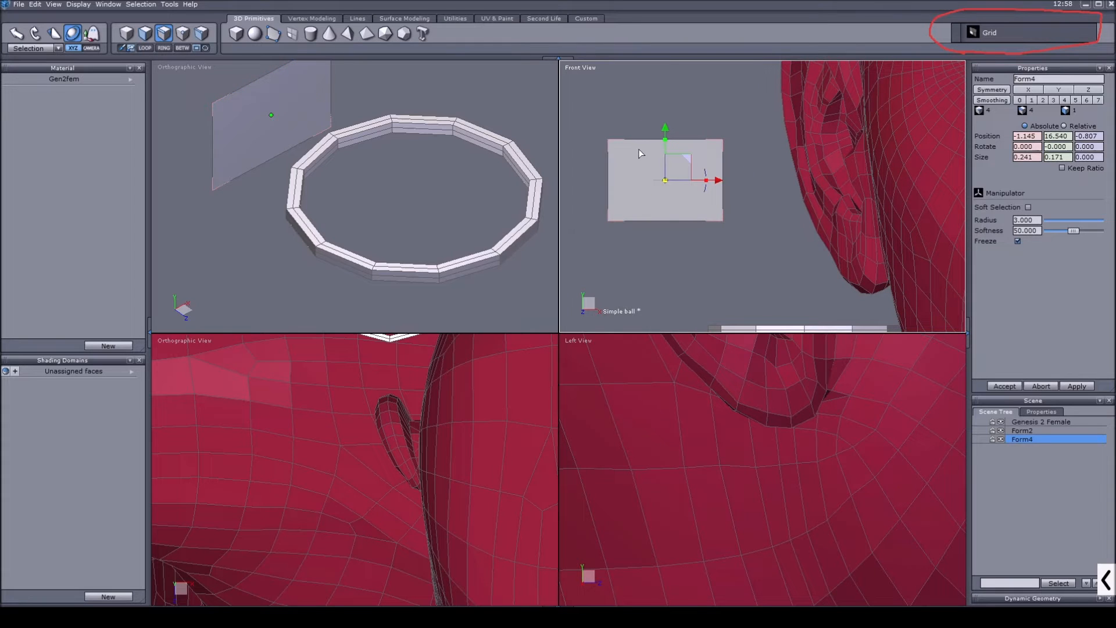
Try a Quad Tessellation on the grid's face and undo it
click(145, 34)
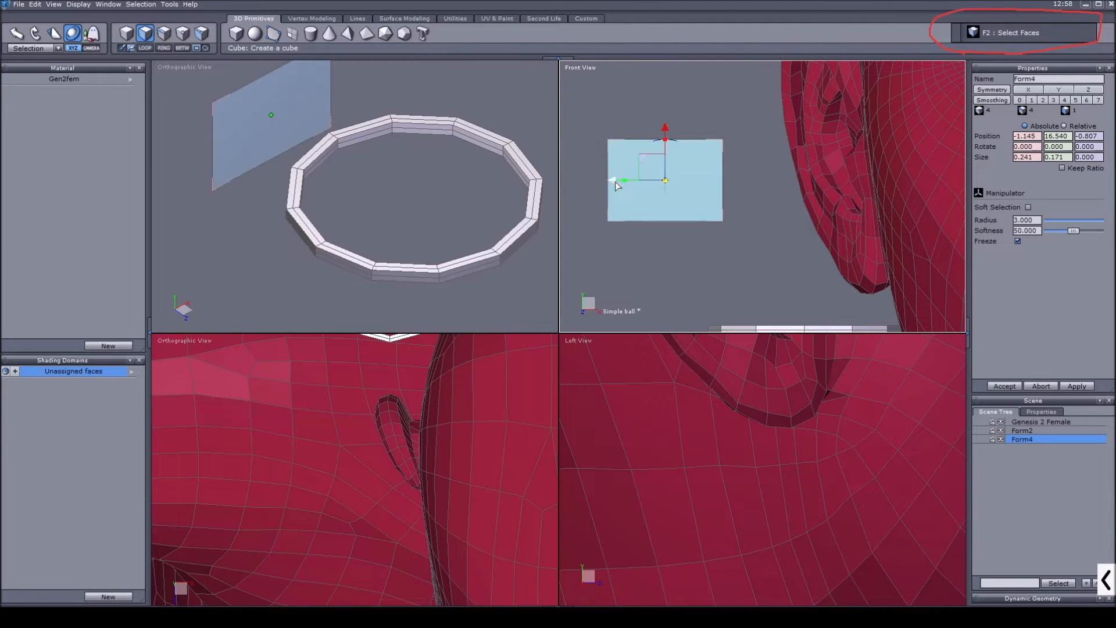
click(312, 18)
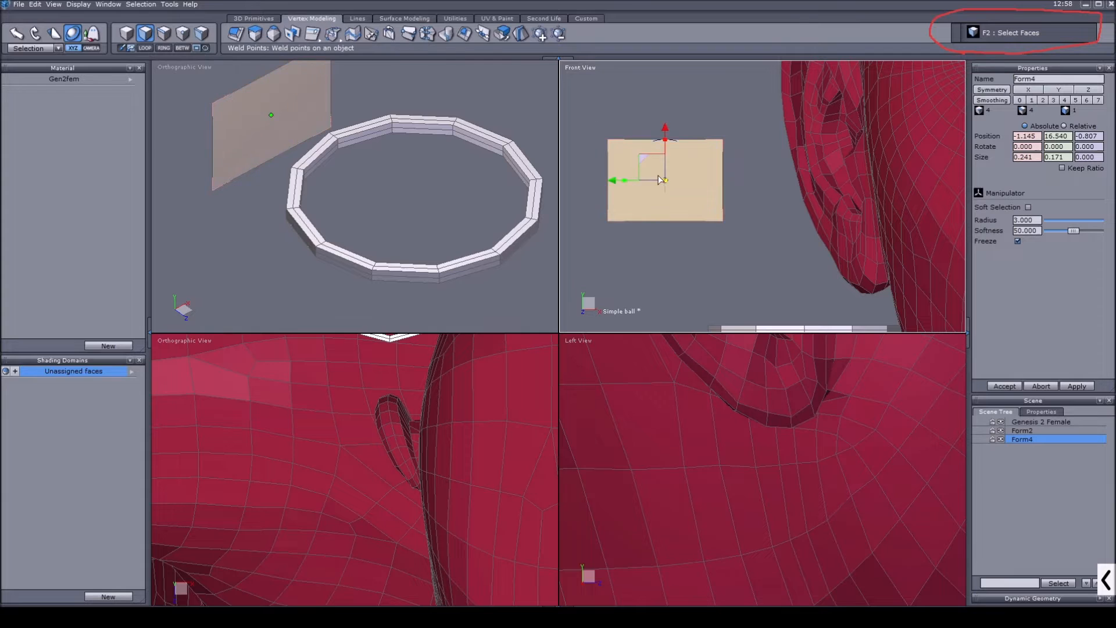
click(336, 38)
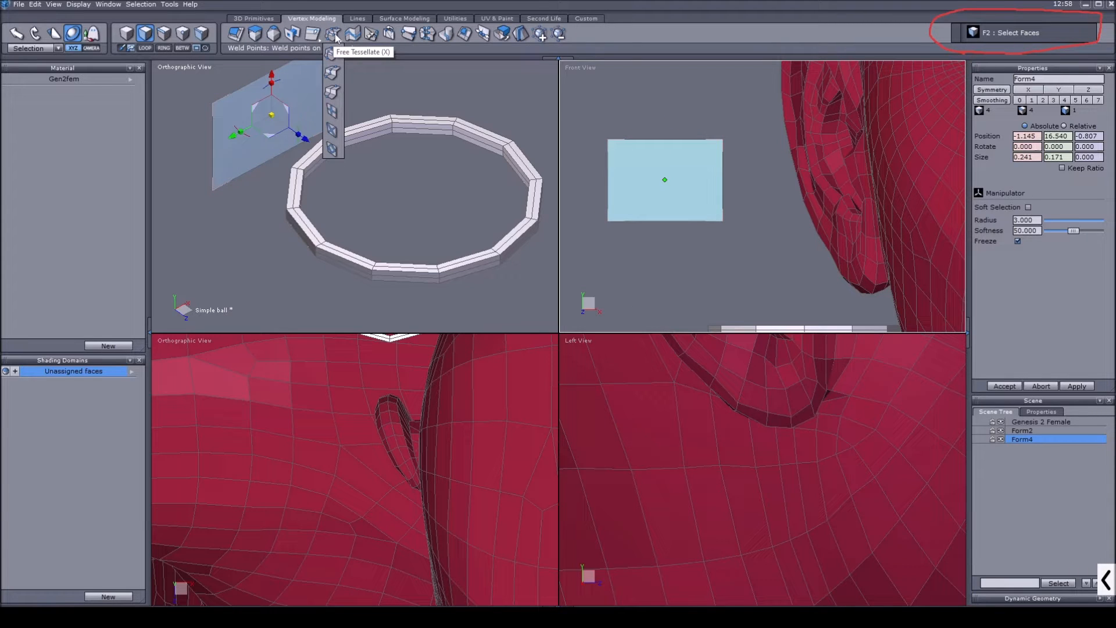
click(332, 53)
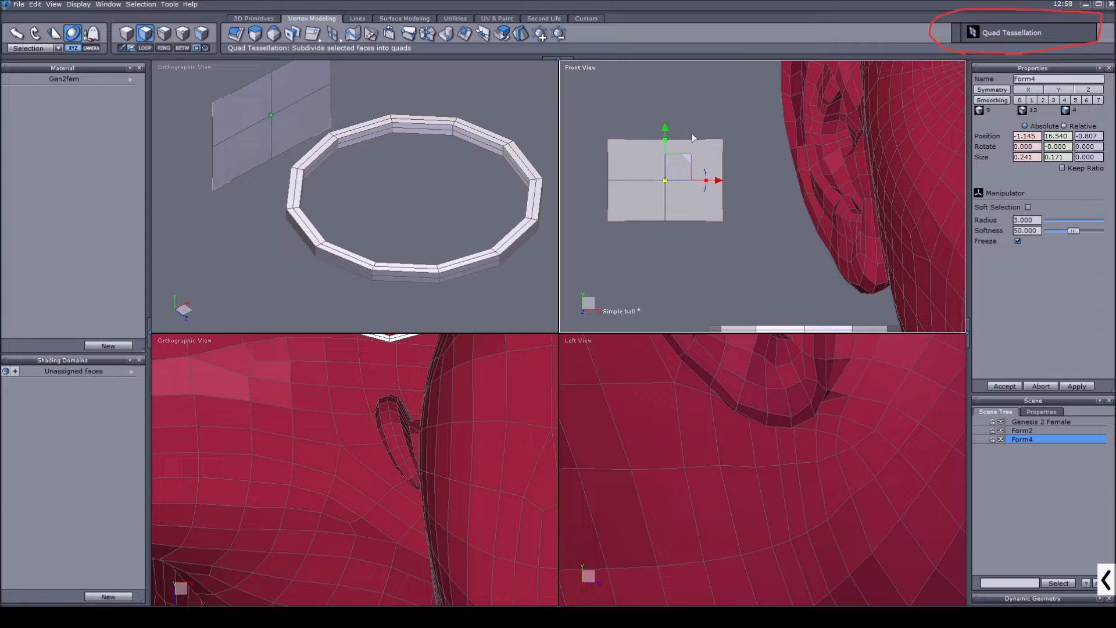
key(ctrl+z)
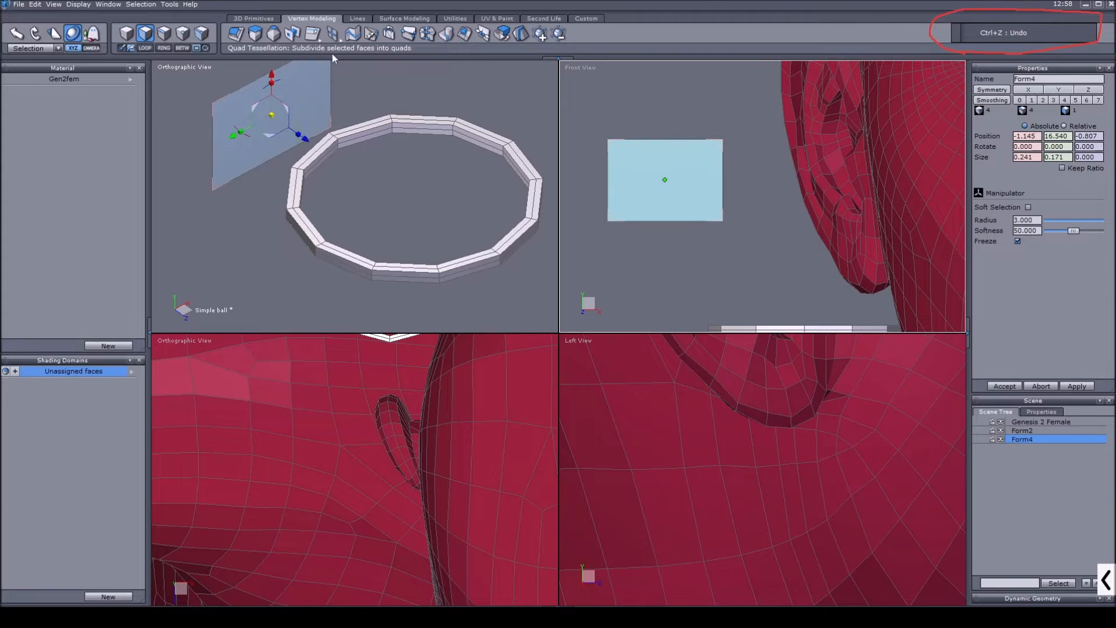
Try a Triangular Tessellation on the grid's face, undo it, and check the Diamond Tessellation option without applying it
click(332, 33)
click(333, 129)
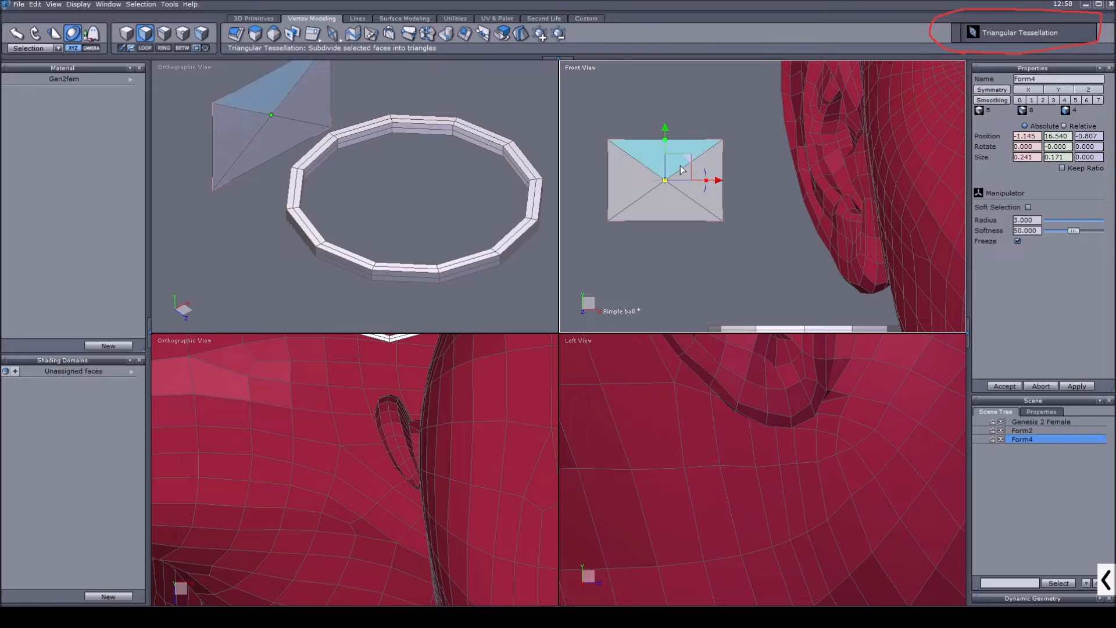
key(ctrl+z)
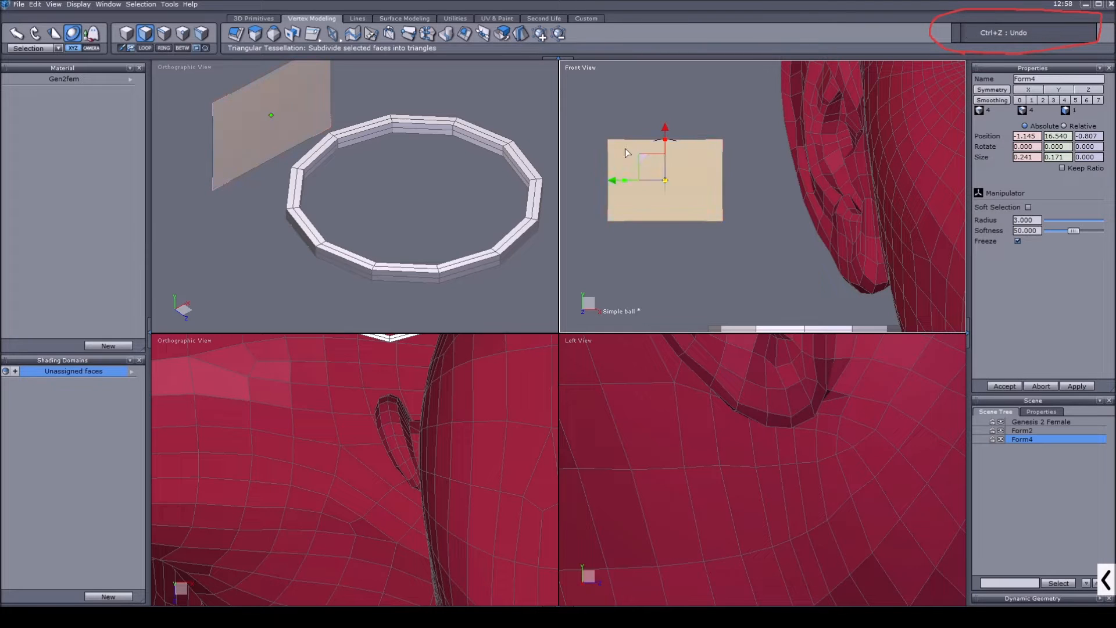
click(334, 35)
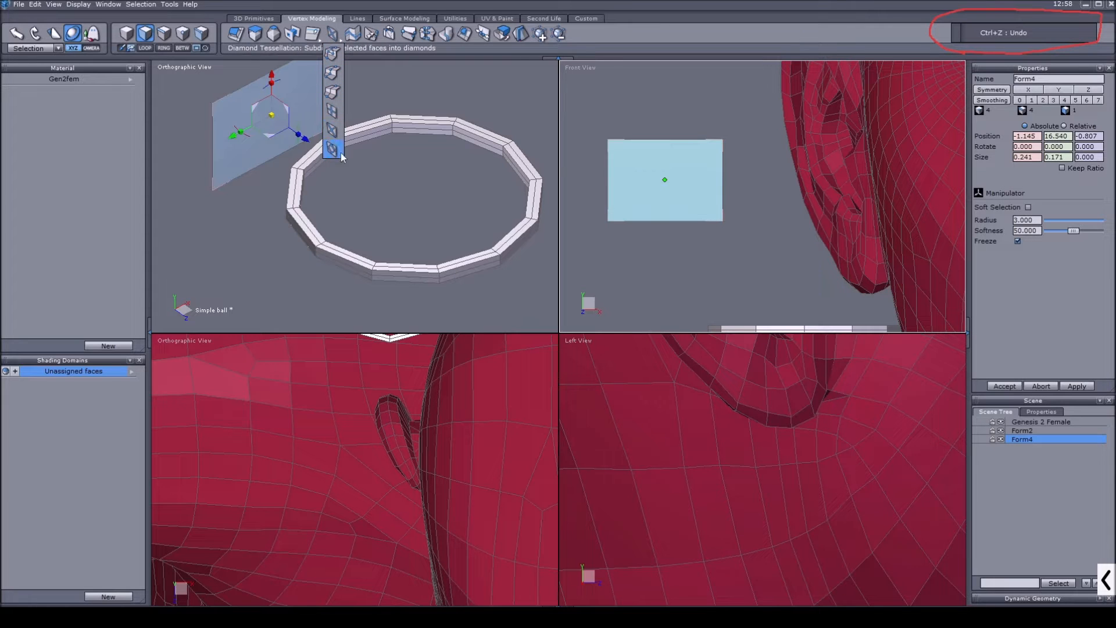
click(596, 159)
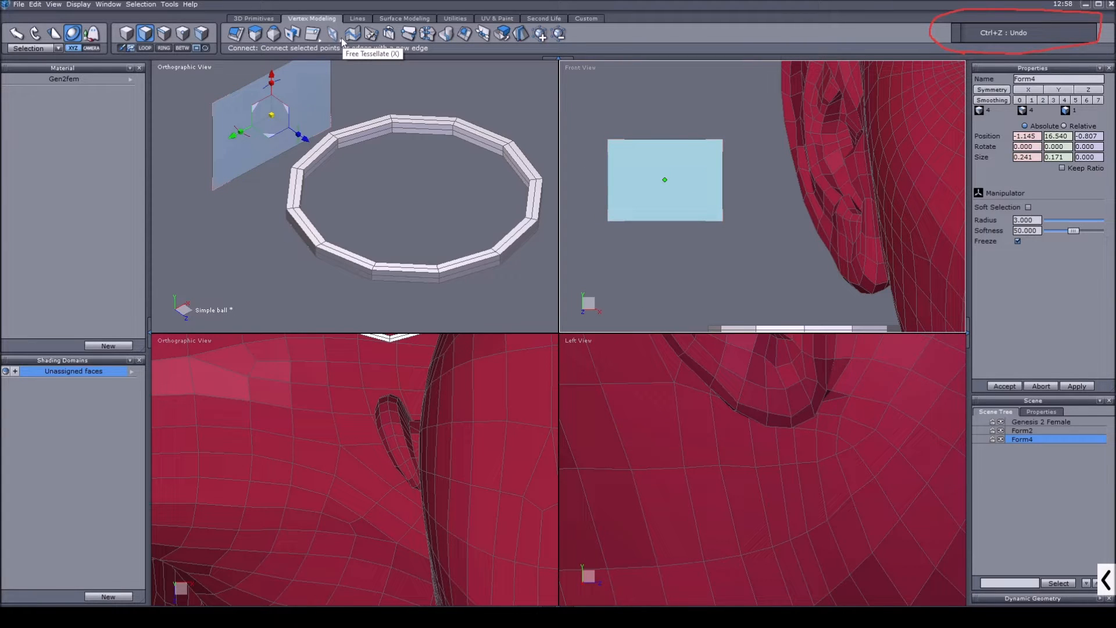
Select the grid's upper and lower edges and connect them with a new vertical edge through the middle
key(F3)
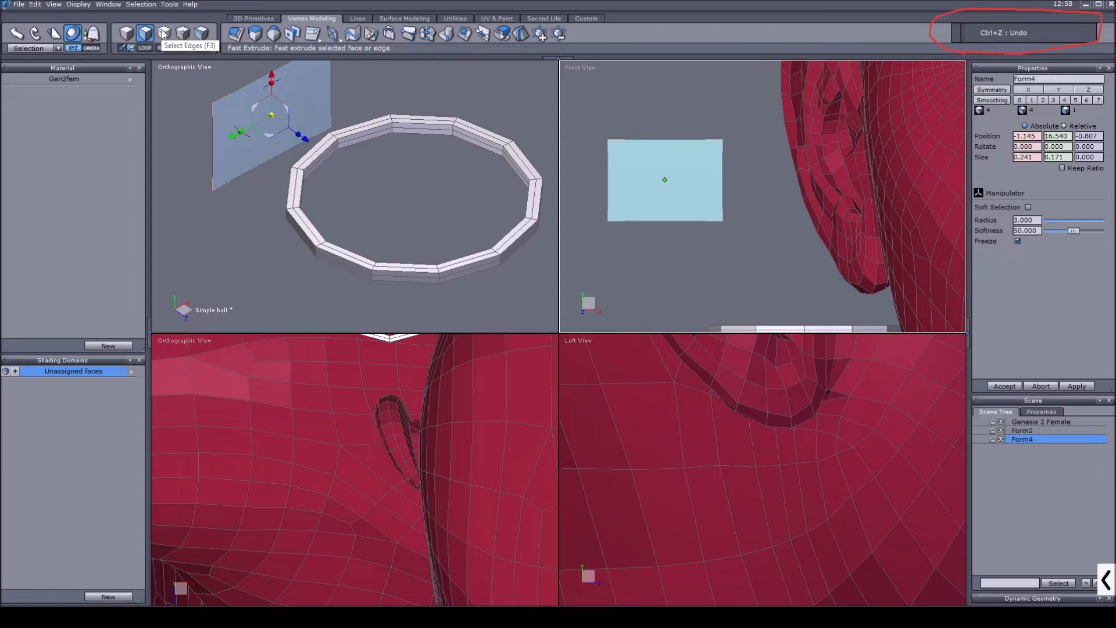
click(643, 139)
shift+click(660, 220)
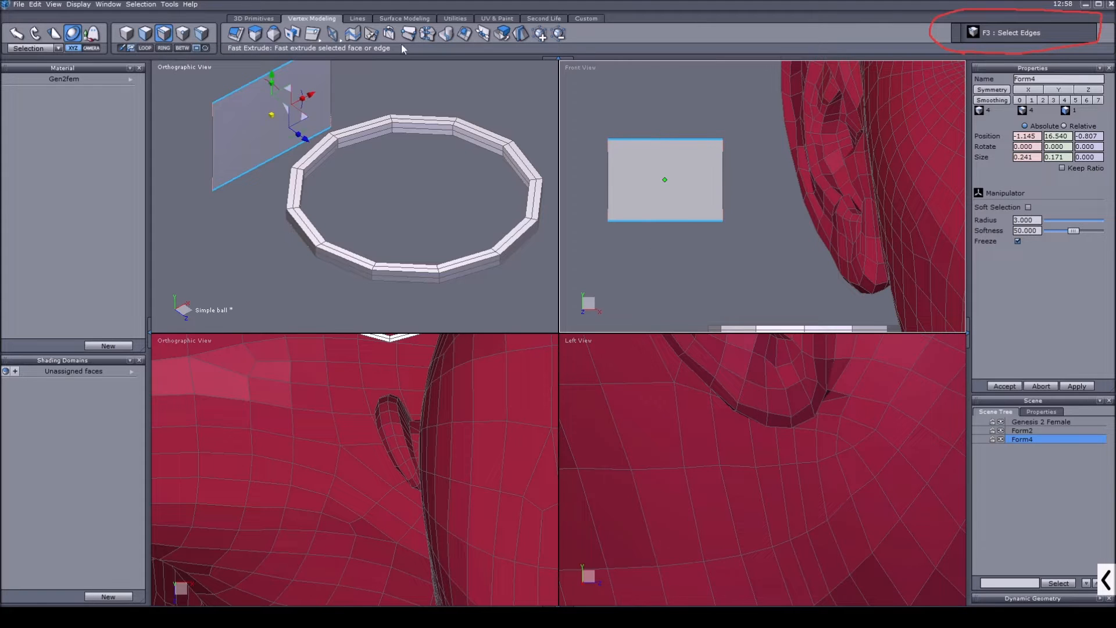
click(356, 36)
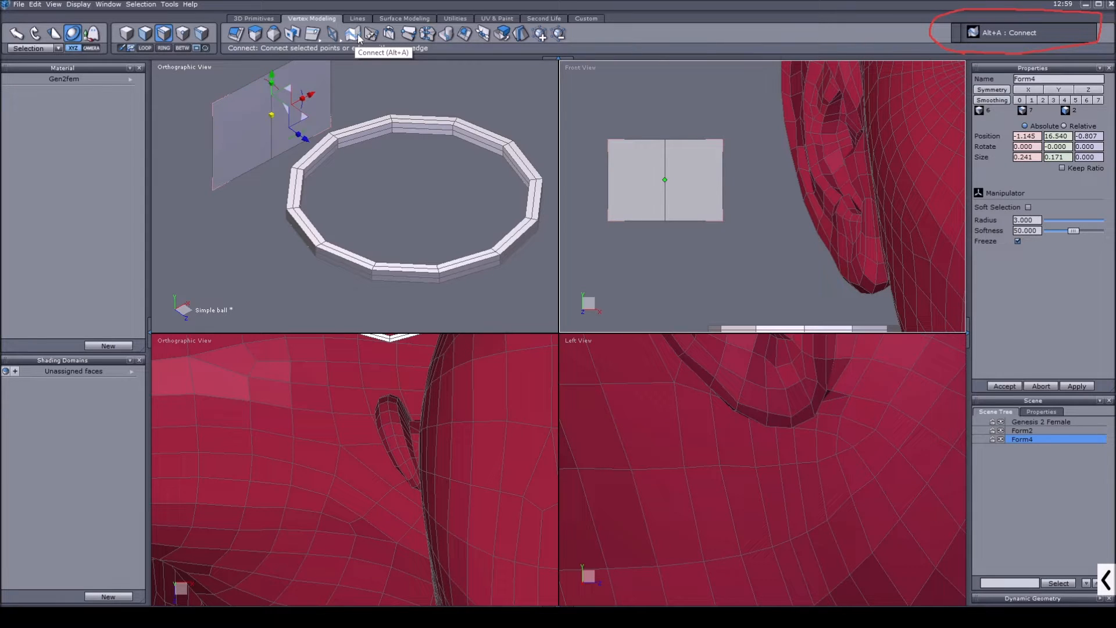
Switch to object selection and delete the grid beside the ear
click(127, 33)
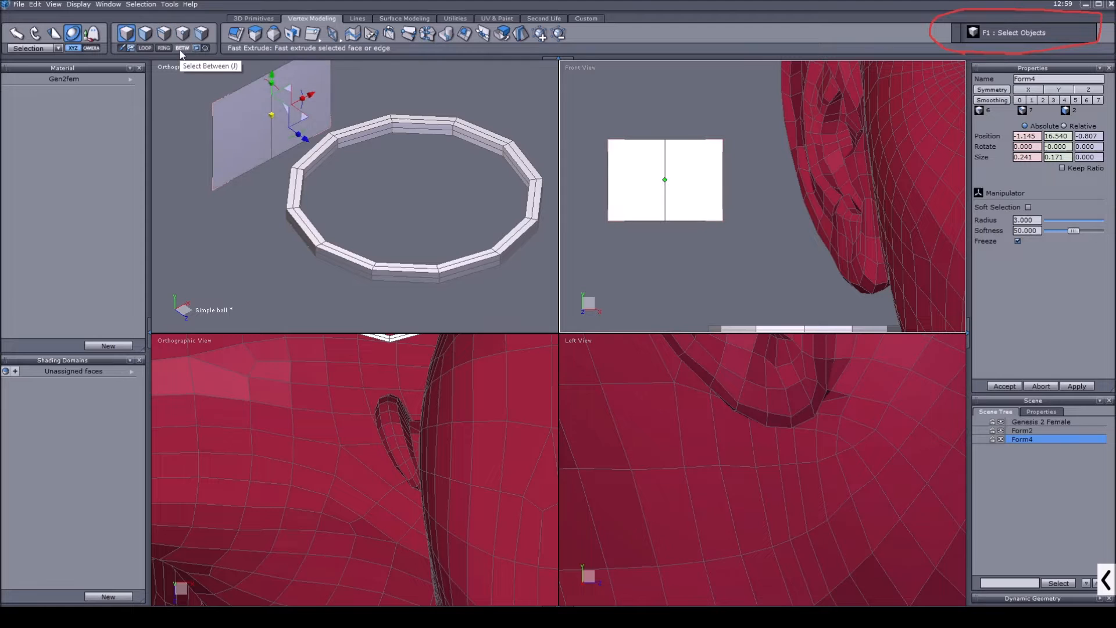
key(Delete)
click(437, 169)
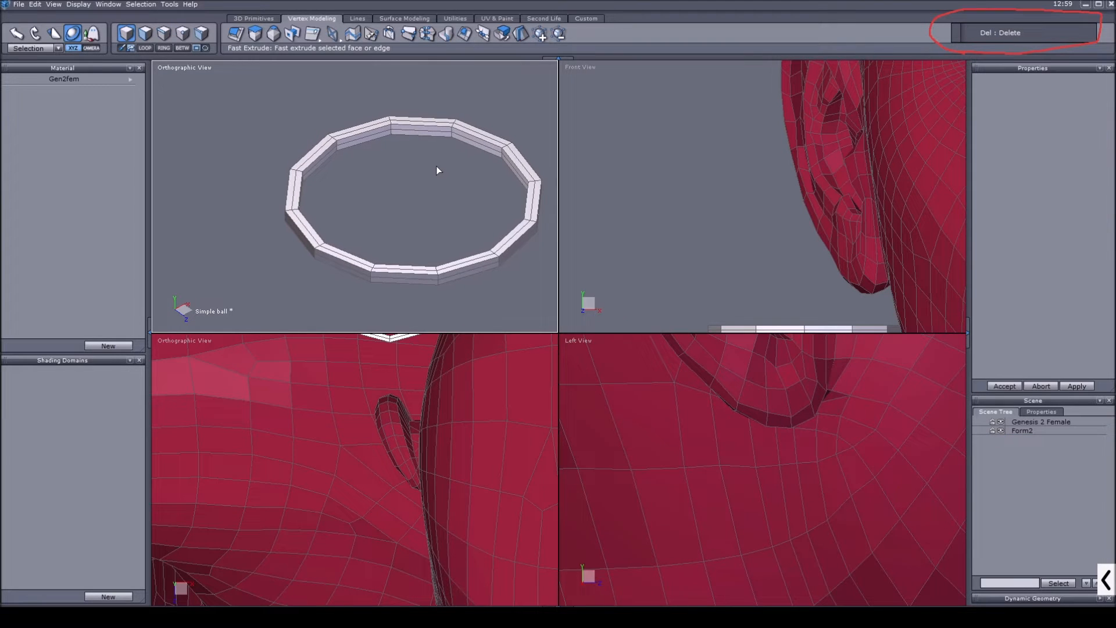
Select the edge loop running along the middle of the top face of the Form2 hoop
middle_drag(427, 172, 410, 176)
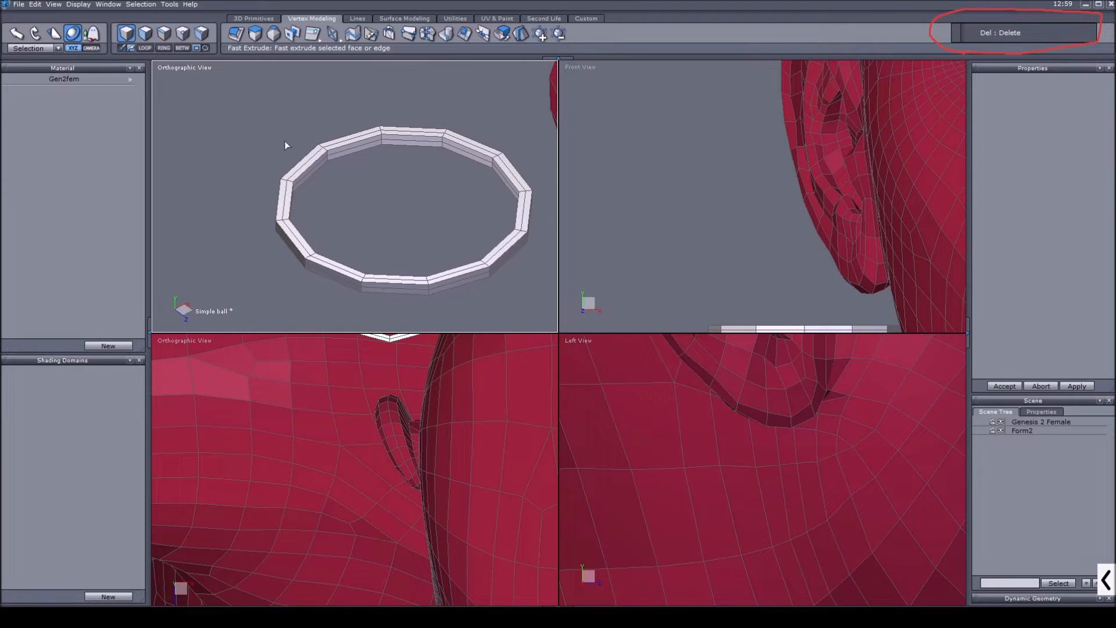
click(1023, 431)
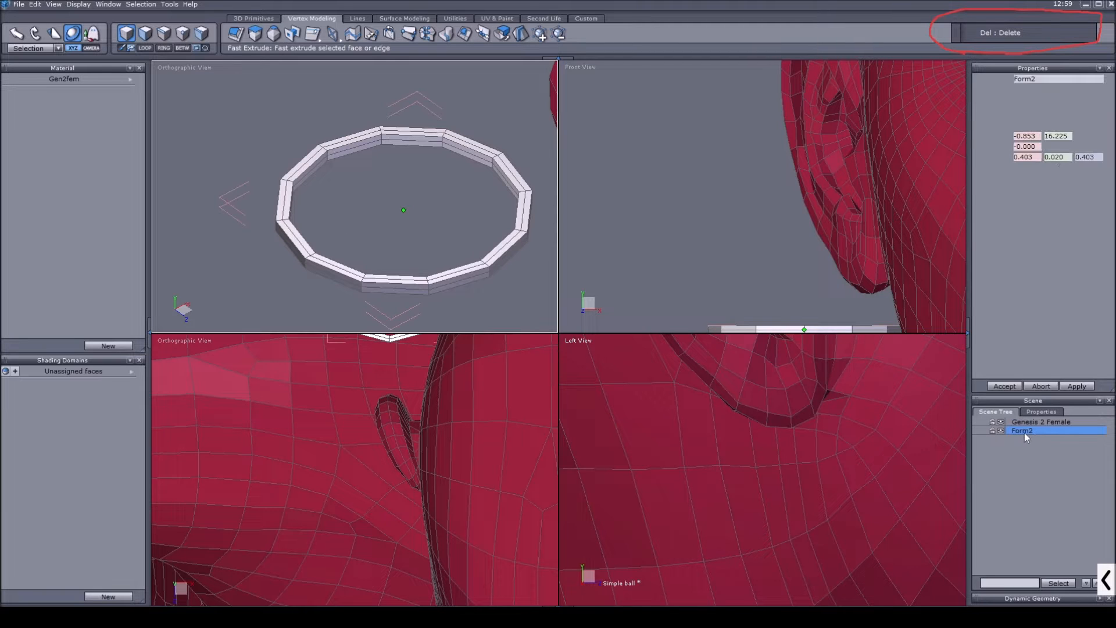
click(161, 34)
scroll(372, 132, up, 3)
click(372, 132)
middle_drag(413, 208, 402, 135)
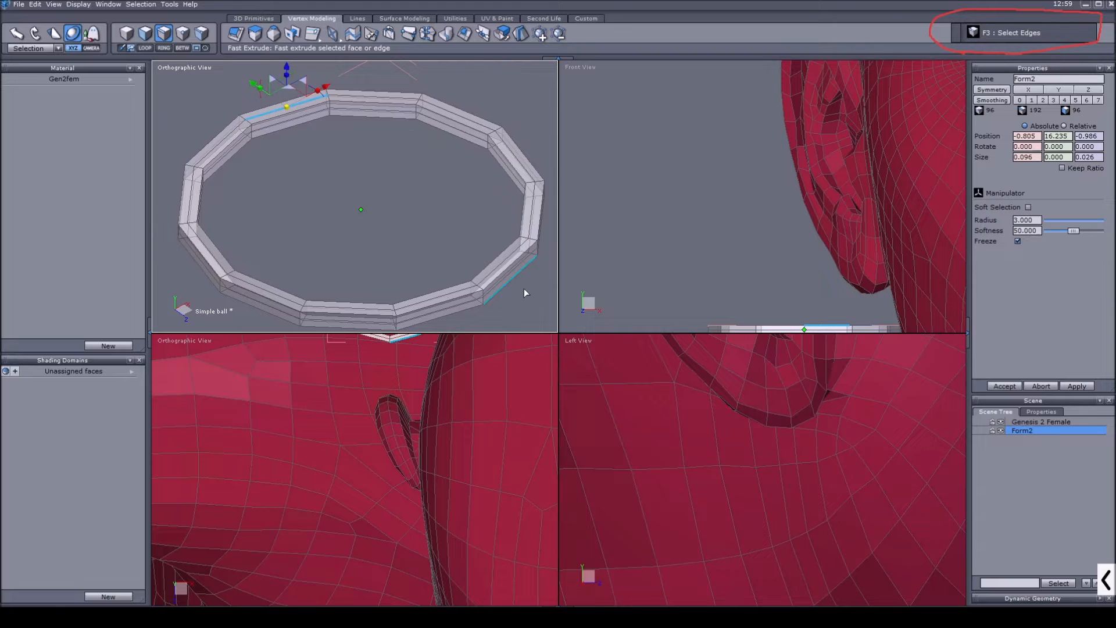
click(439, 125)
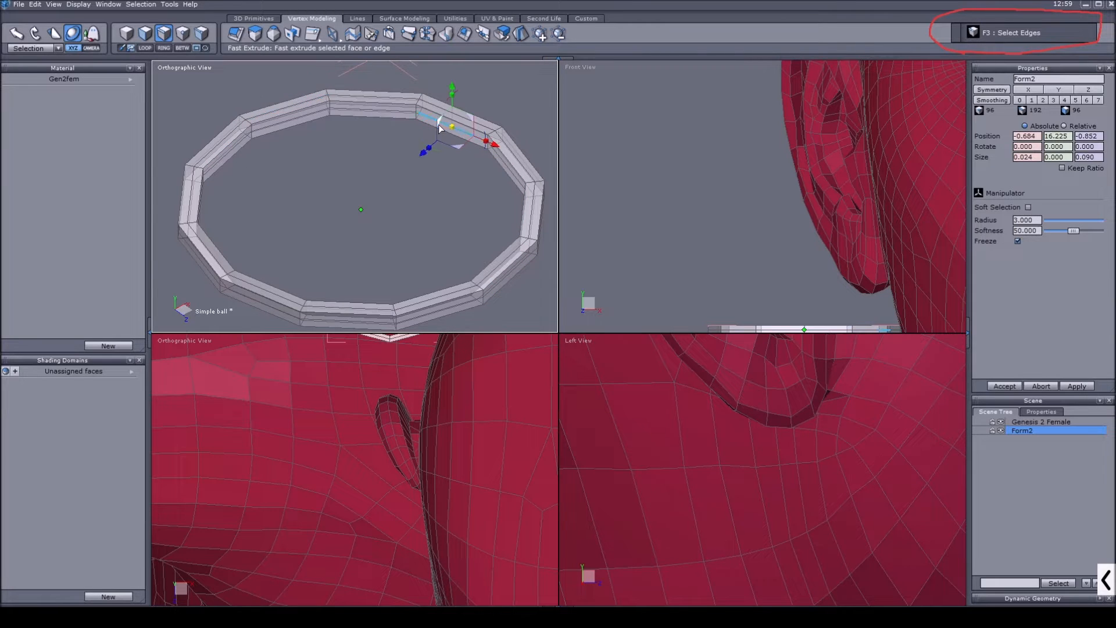
click(405, 105)
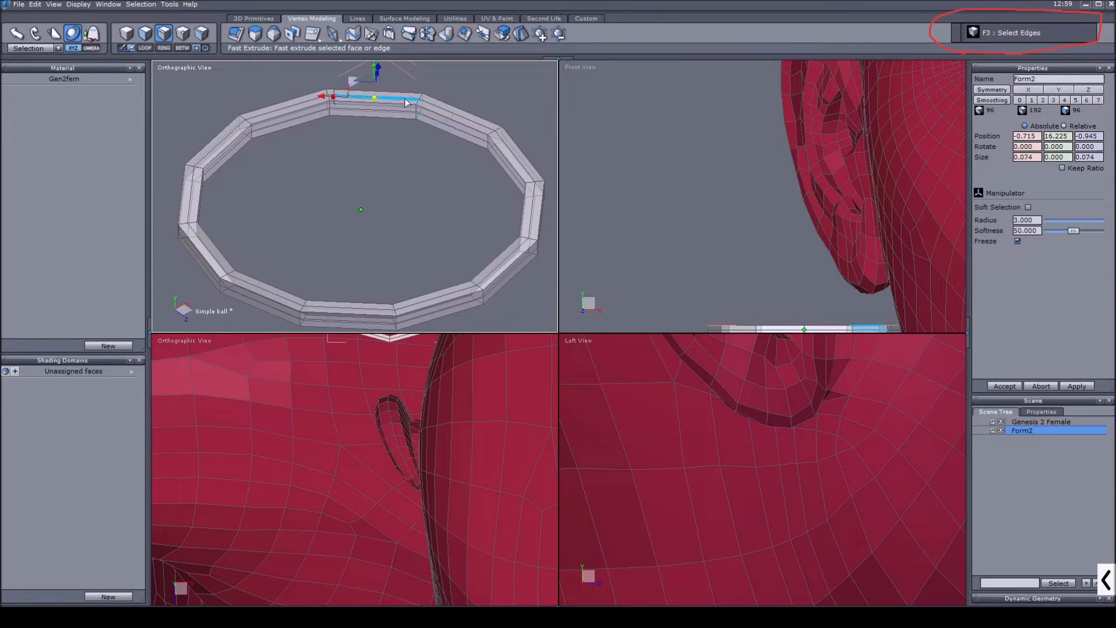
click(406, 101)
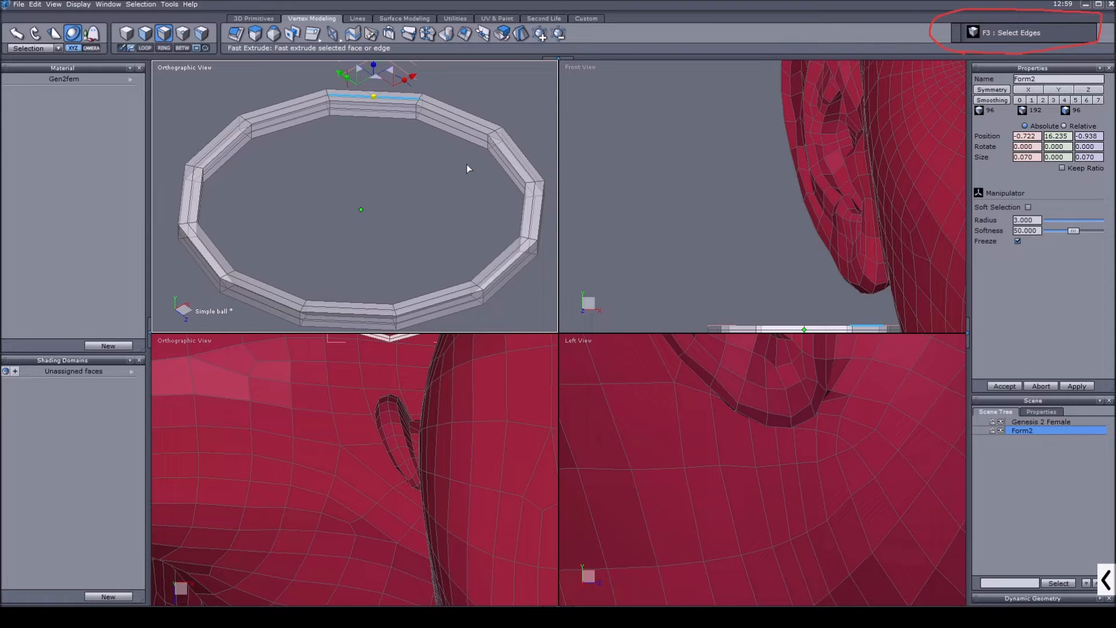
double_click(304, 107)
key(l)
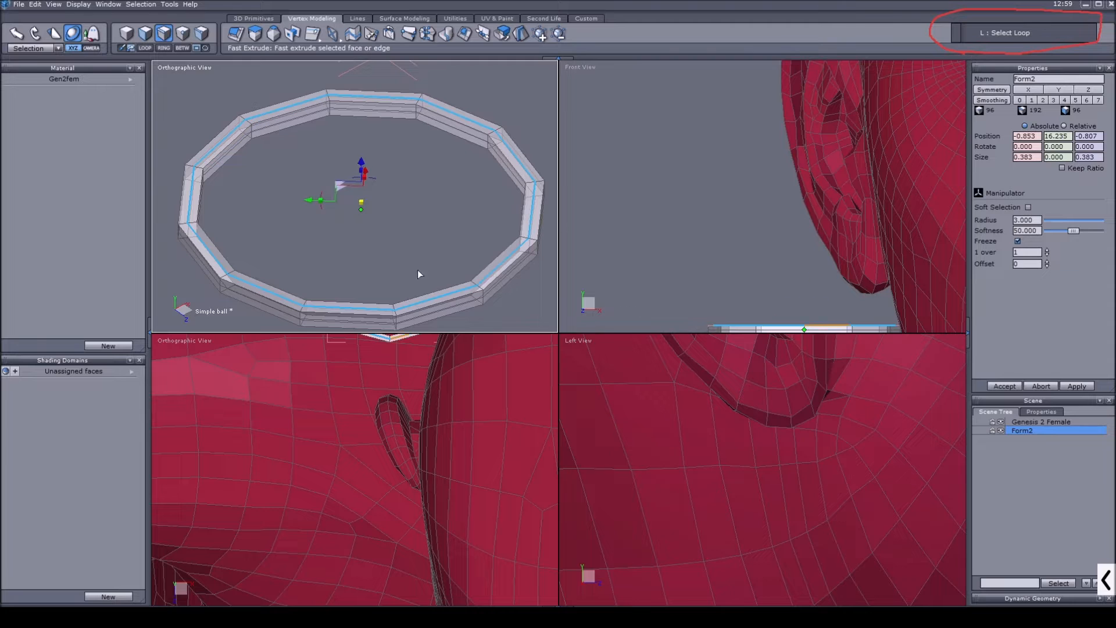
Raise the hoop's upper middle loop to a Y position of about 16.239 and set the manipulator orientation to World
scroll(787, 217, up, 3)
scroll(807, 287, up, 3)
drag(749, 213, 749, 209)
click(40, 50)
click(35, 66)
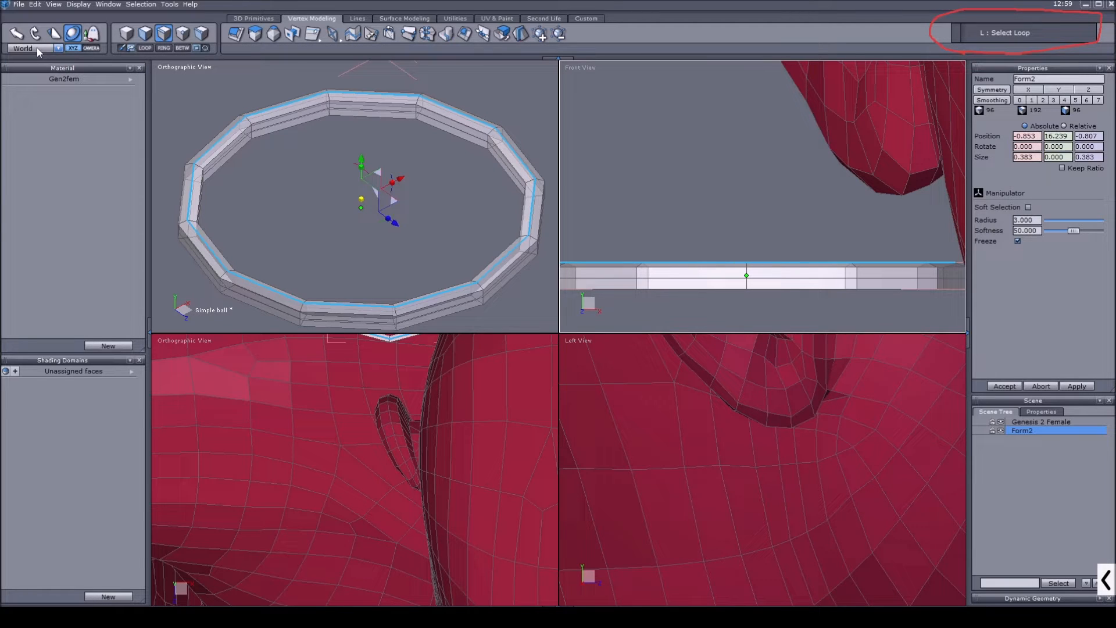
Select the middle edge loop on the hoop's underside and lower it to a Y position of about 16.209
middle_drag(329, 214, 312, 201)
scroll(357, 311, up, 2)
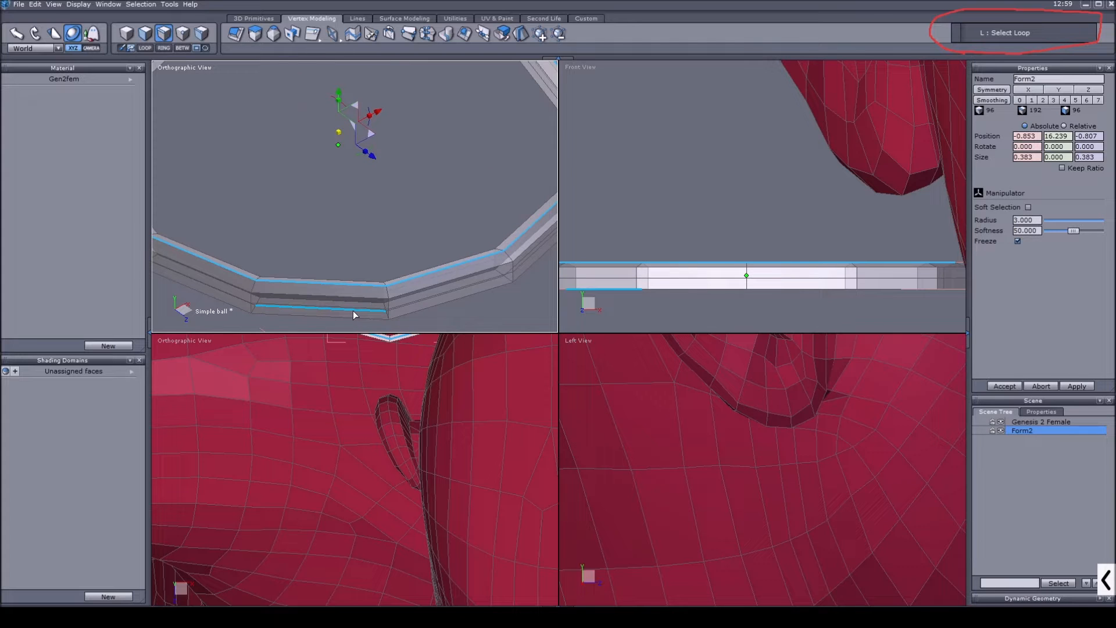
click(353, 310)
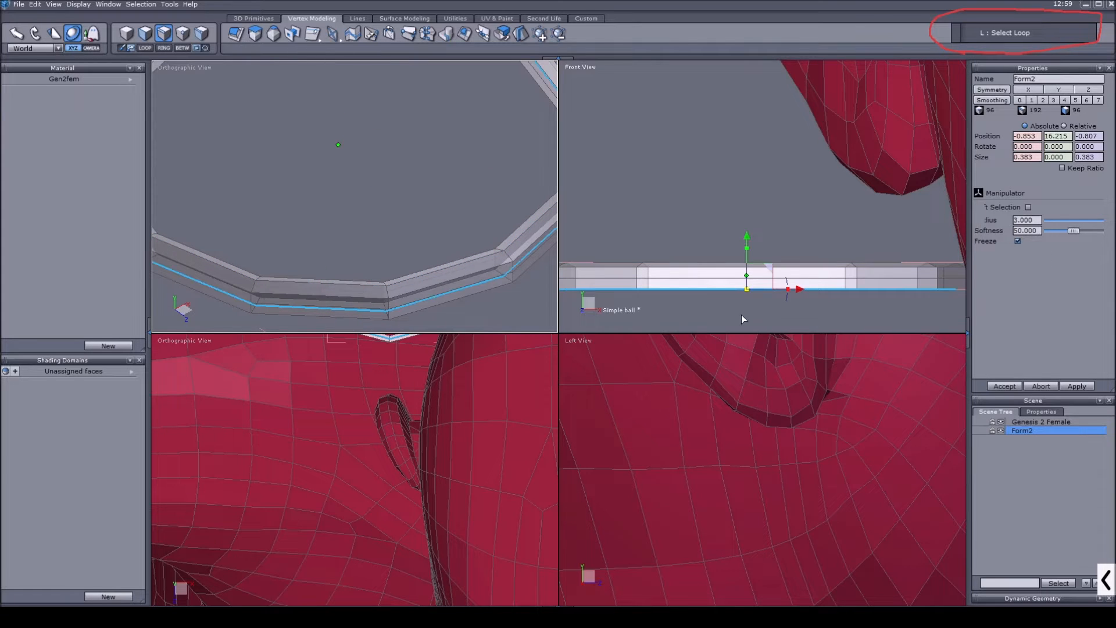
shift+click(472, 283)
scroll(445, 223, down, 3)
middle_drag(445, 222, 455, 226)
scroll(364, 75, up, 2)
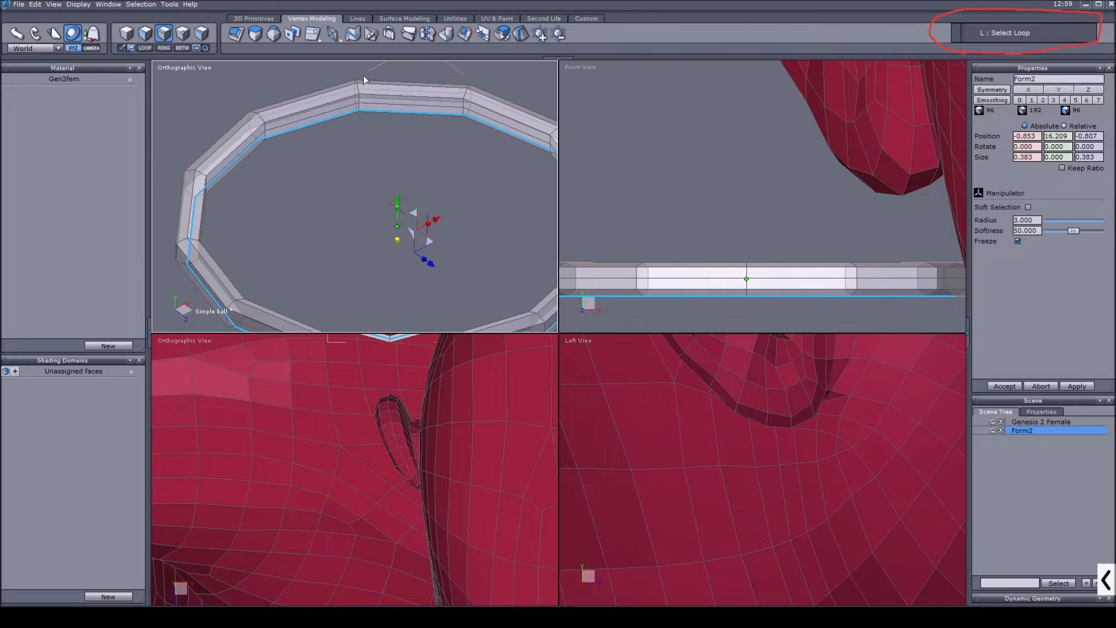
Select the middle edge loop on the hoop's inner side and scale it inward to about 0.355 across
click(277, 127)
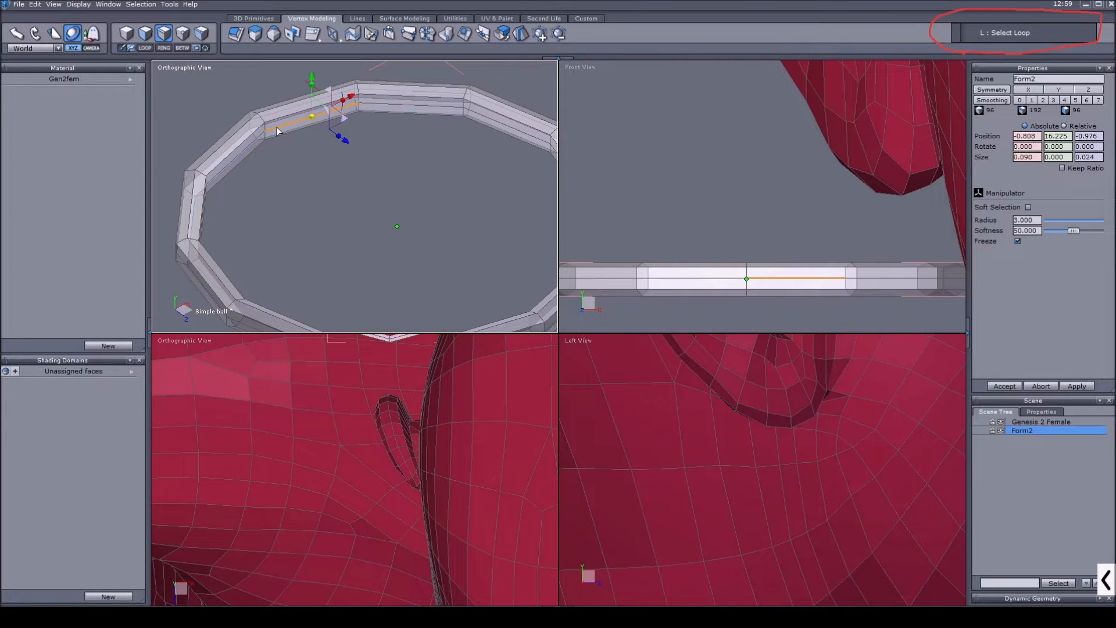
key(l)
middle_drag(371, 193, 382, 148)
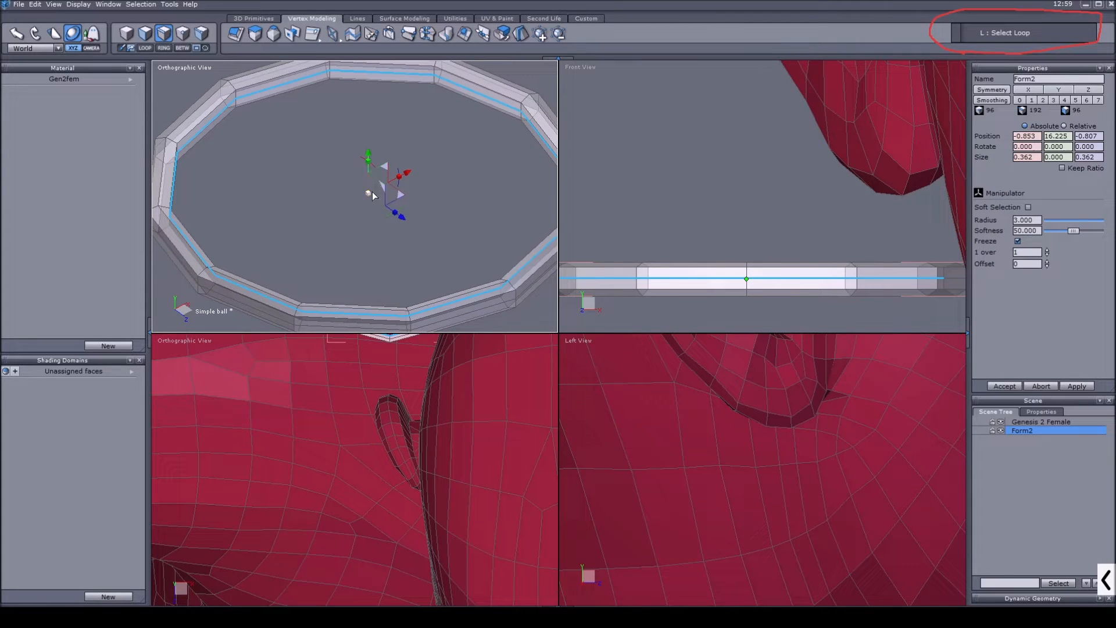
drag(370, 194, 369, 195)
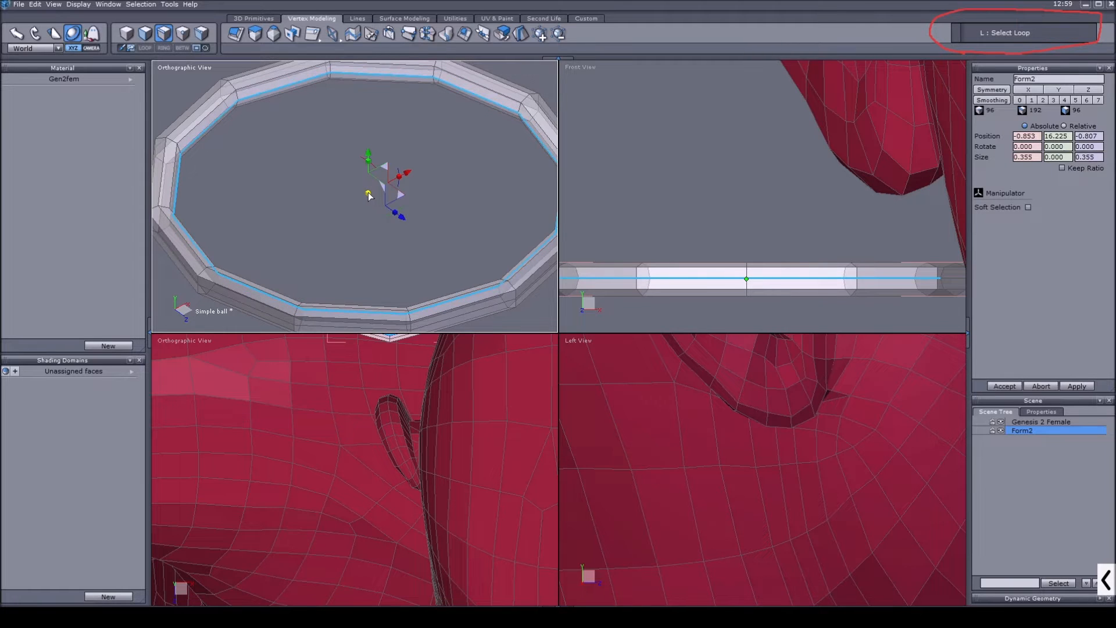
Select the middle edge loop on the hoop's outer side, scale it outward to about 0.416 across, and clear the selection
middle_drag(332, 196, 335, 167)
click(243, 276)
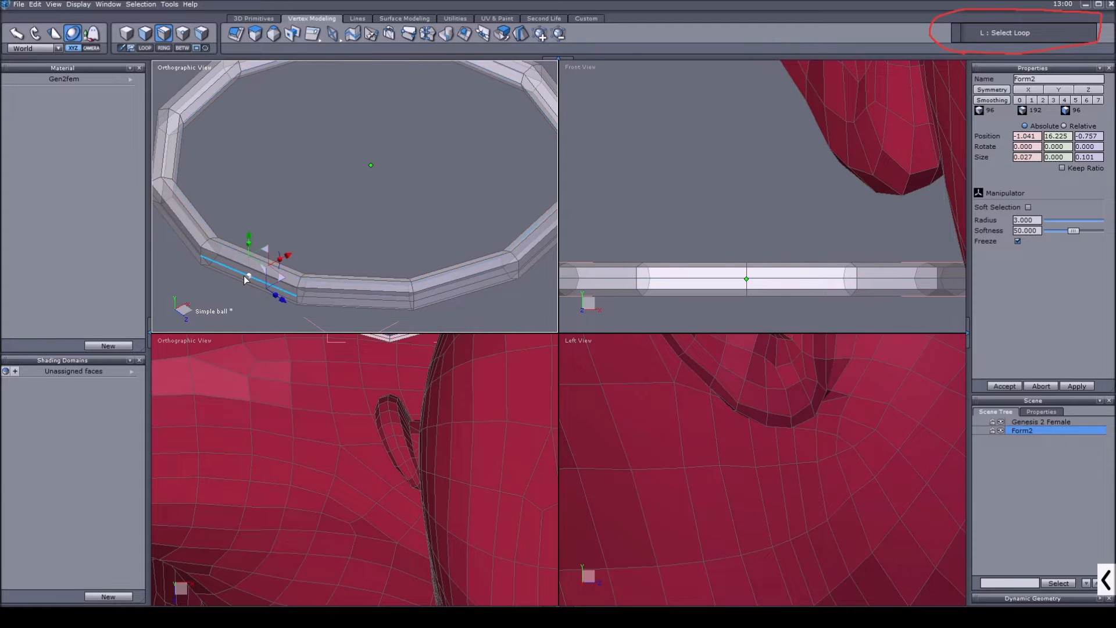
drag(371, 165, 378, 173)
scroll(385, 192, down, 2)
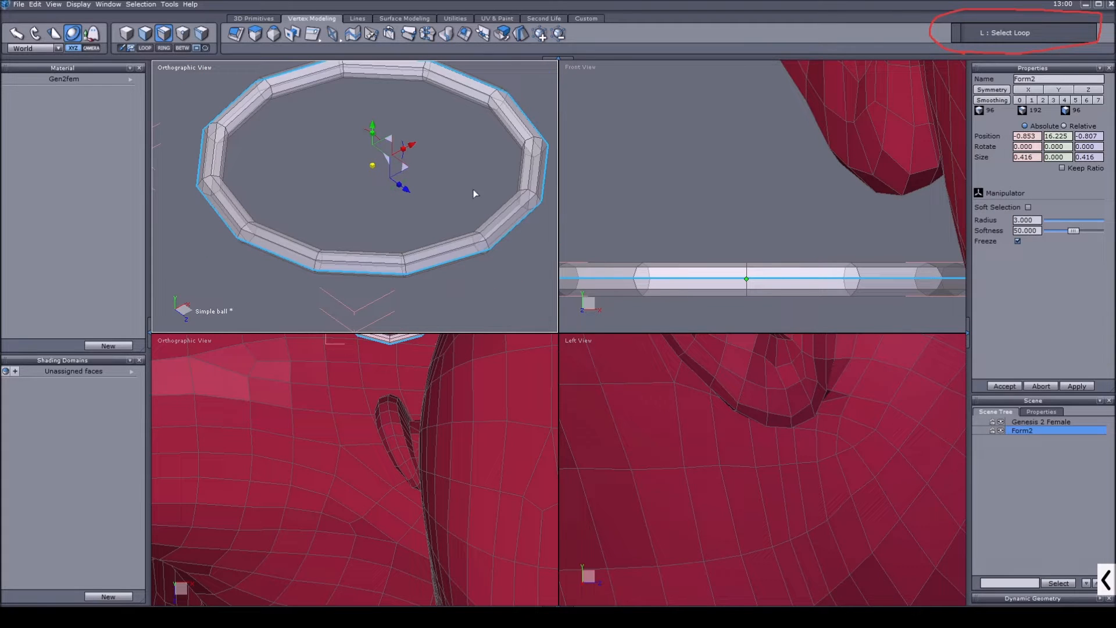
click(459, 206)
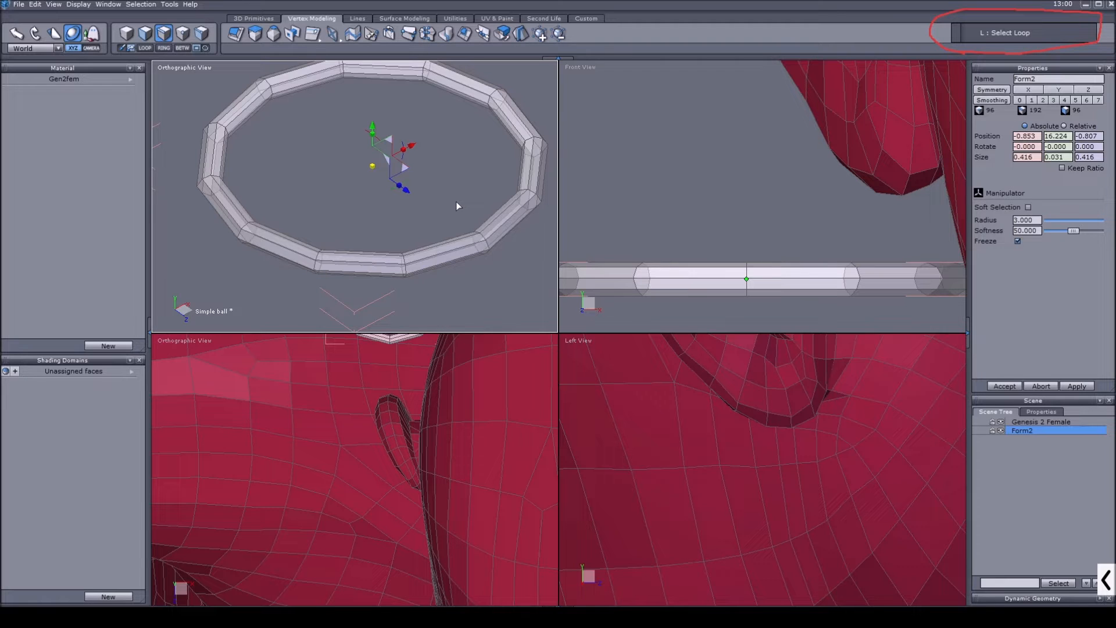
Try smoothing level 2 on the hoop and undo it
click(1042, 100)
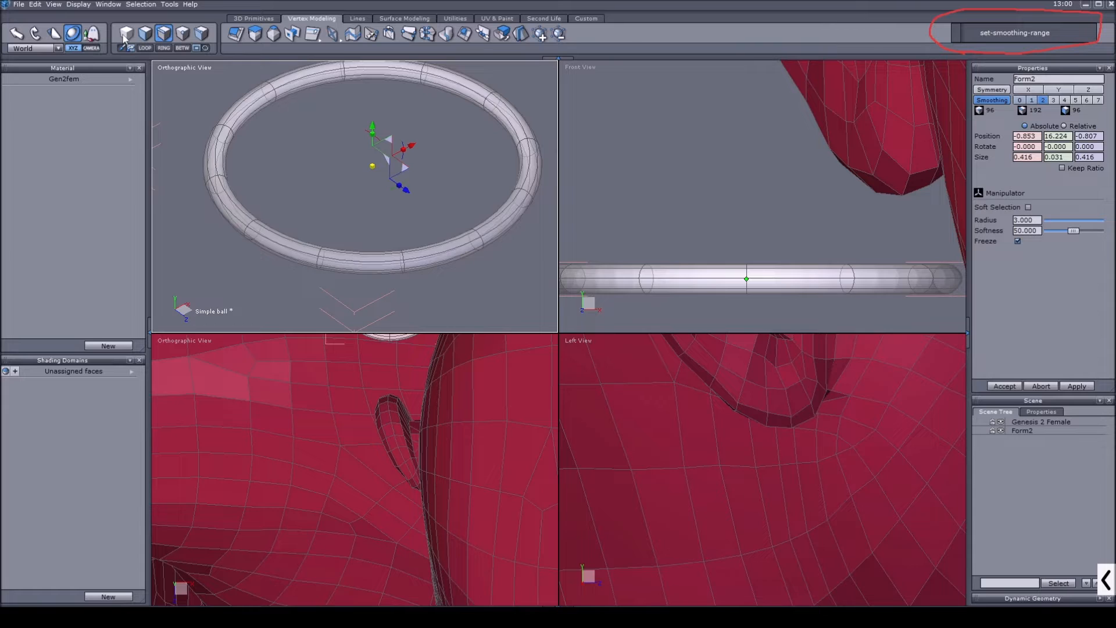
key(F1)
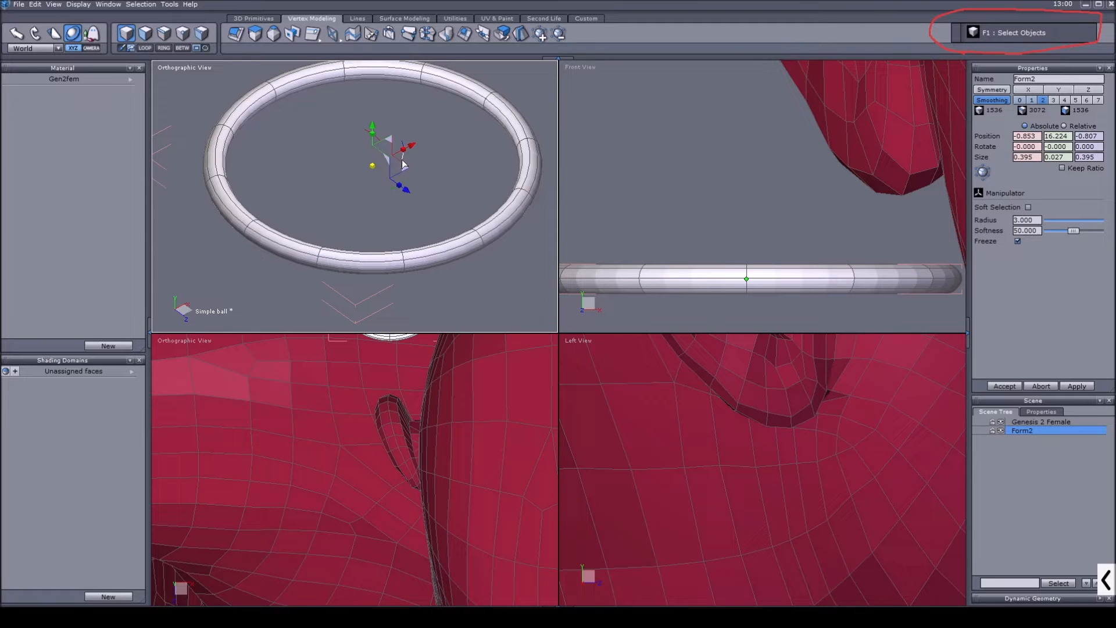
key(ctrl+z)
key(ctrl+z)
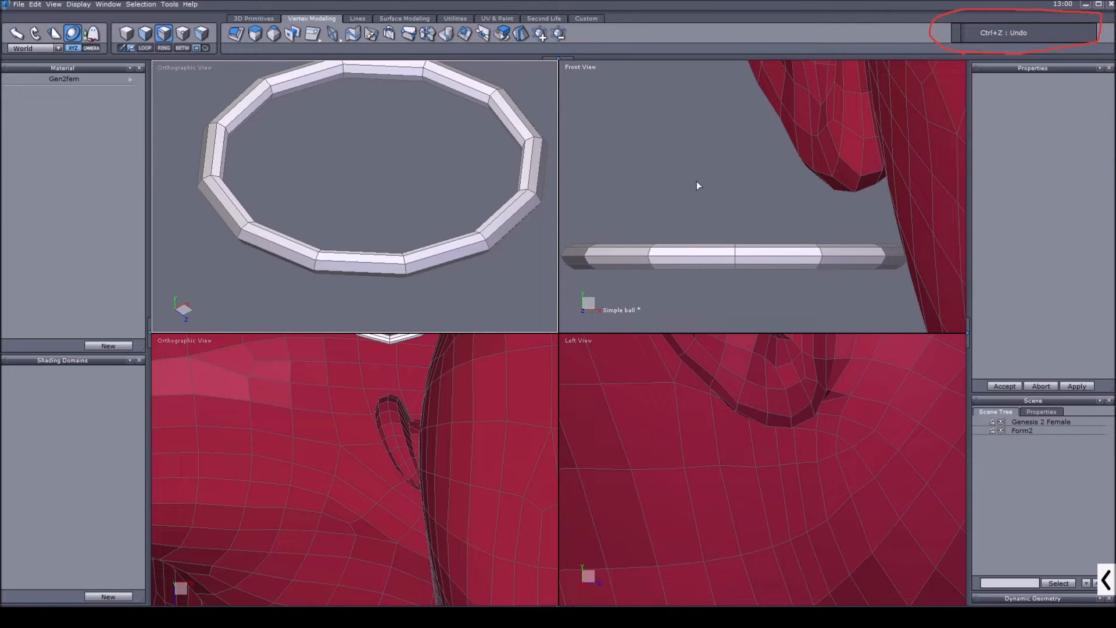
Switch to object selection mode
click(127, 34)
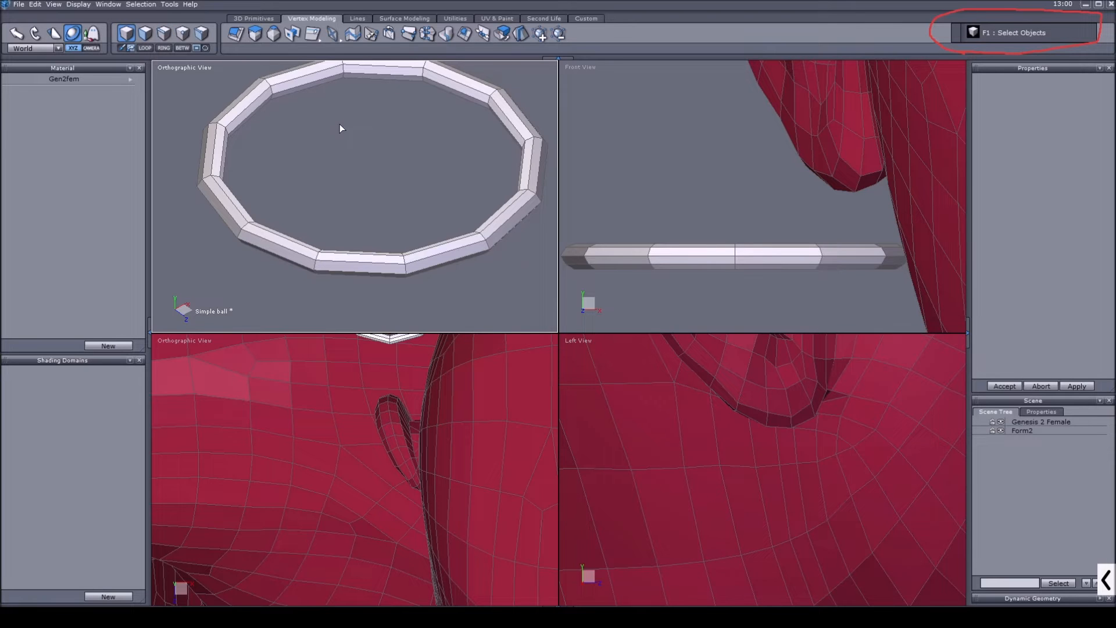
Select the hoop and set its Z rotation to 90 degrees so it stands upright
click(1032, 430)
drag(773, 239, 721, 230)
drag(1101, 147, 1077, 147)
text(90)
key(Return)
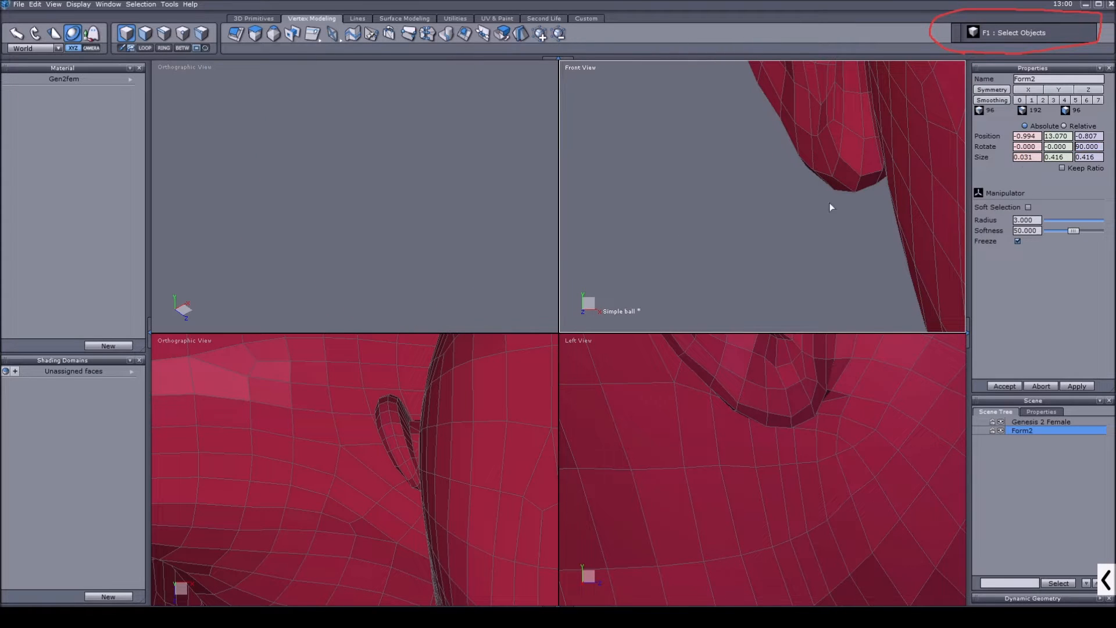
Move the upright hoop up to the earlobe, at about X -0.760, Y 16.186, Z -0.259
scroll(720, 178, down, 10)
scroll(798, 185, down, 8)
drag(785, 232, 789, 168)
scroll(791, 222, up, 12)
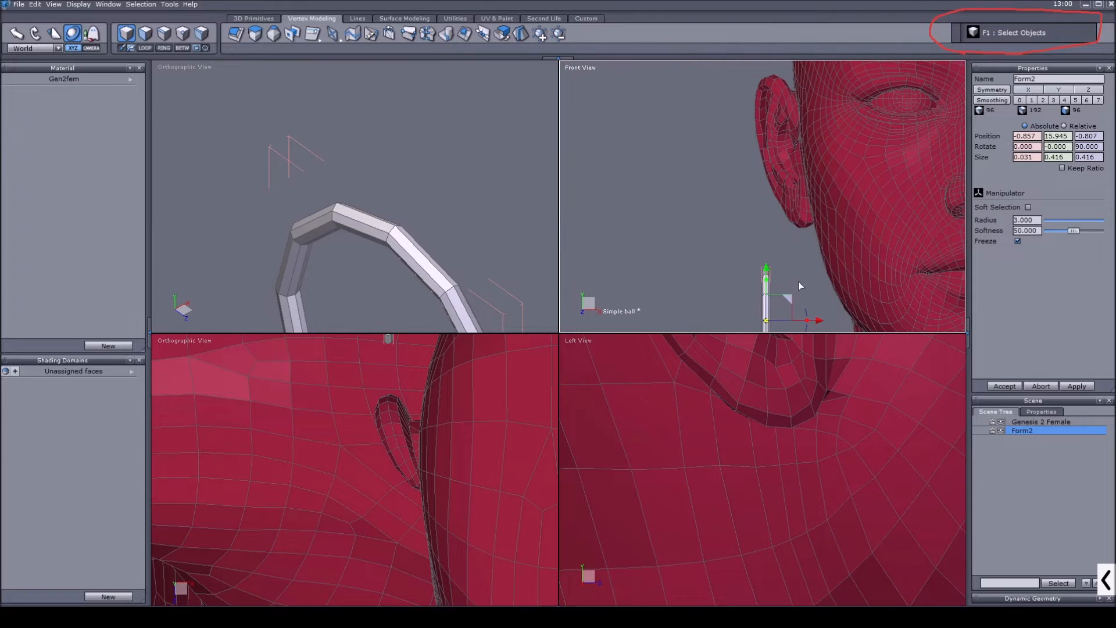
drag(792, 297, 817, 235)
scroll(448, 190, down, 4)
middle_drag(517, 180, 421, 198)
drag(398, 233, 506, 302)
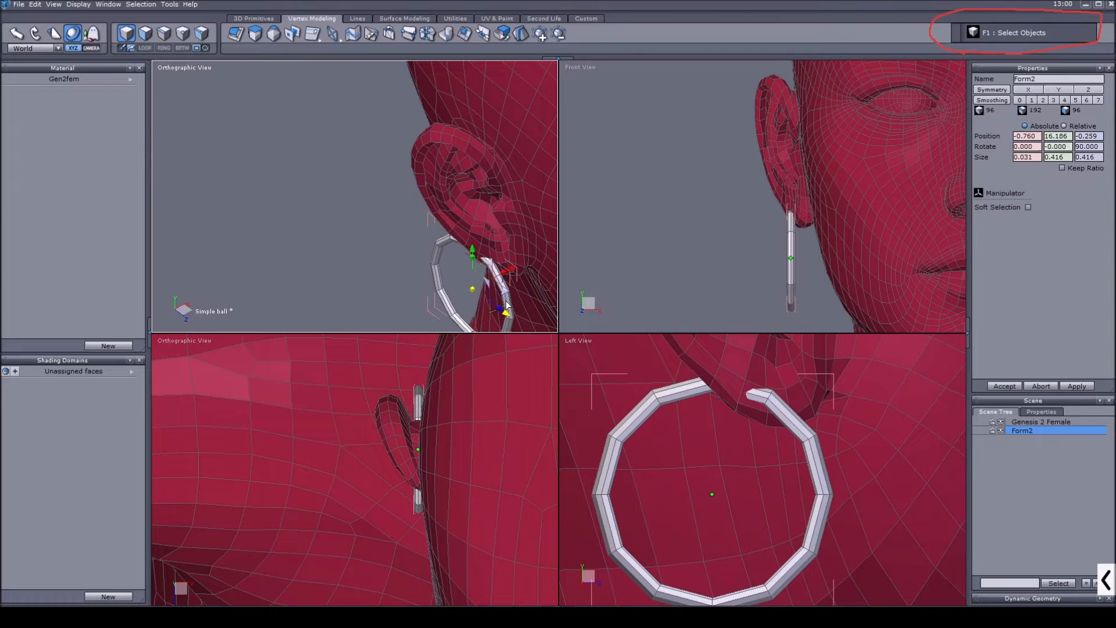
Rotate the hoop to about -13.8 degrees on X and move it to about X -0.751, Y 16.175, Z -0.162 at the earlobe
scroll(411, 476, up, 3)
mouse_move(438, 469)
mouse_down()
mouse_move(428, 469)
mouse_move(444, 448)
mouse_up()
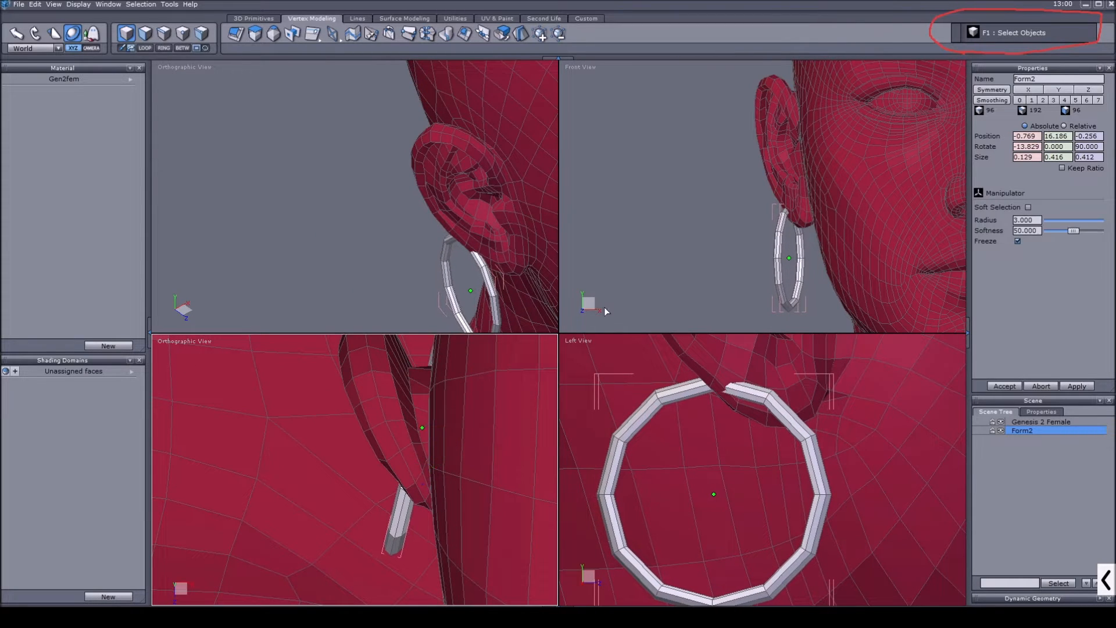
scroll(781, 271, up, 2)
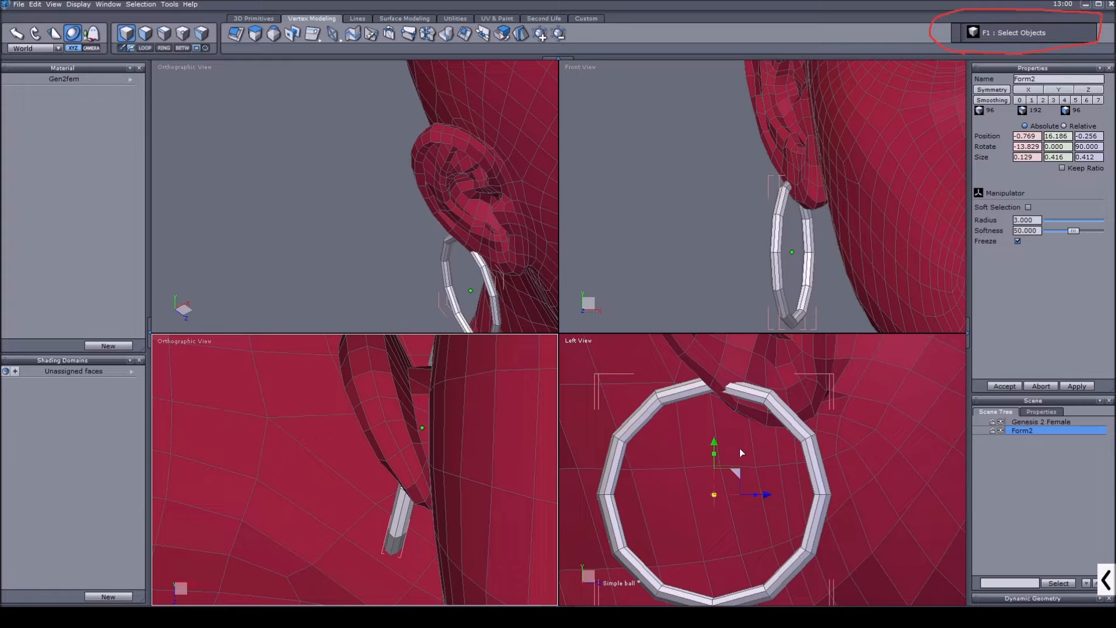
drag(735, 472, 785, 475)
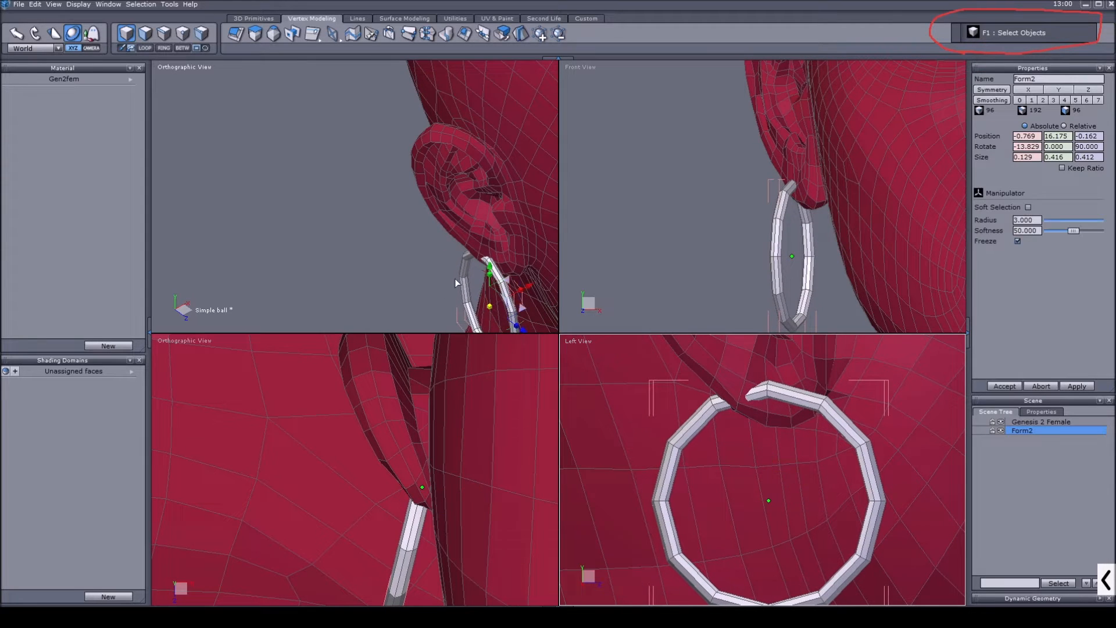
scroll(457, 283, up, 4)
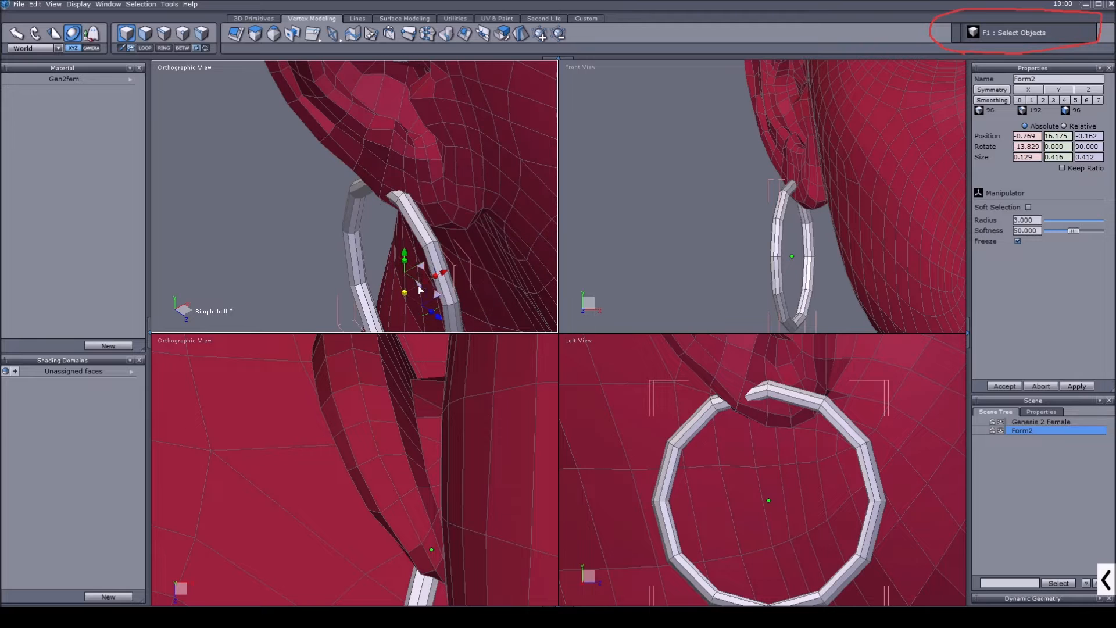
drag(443, 271, 458, 272)
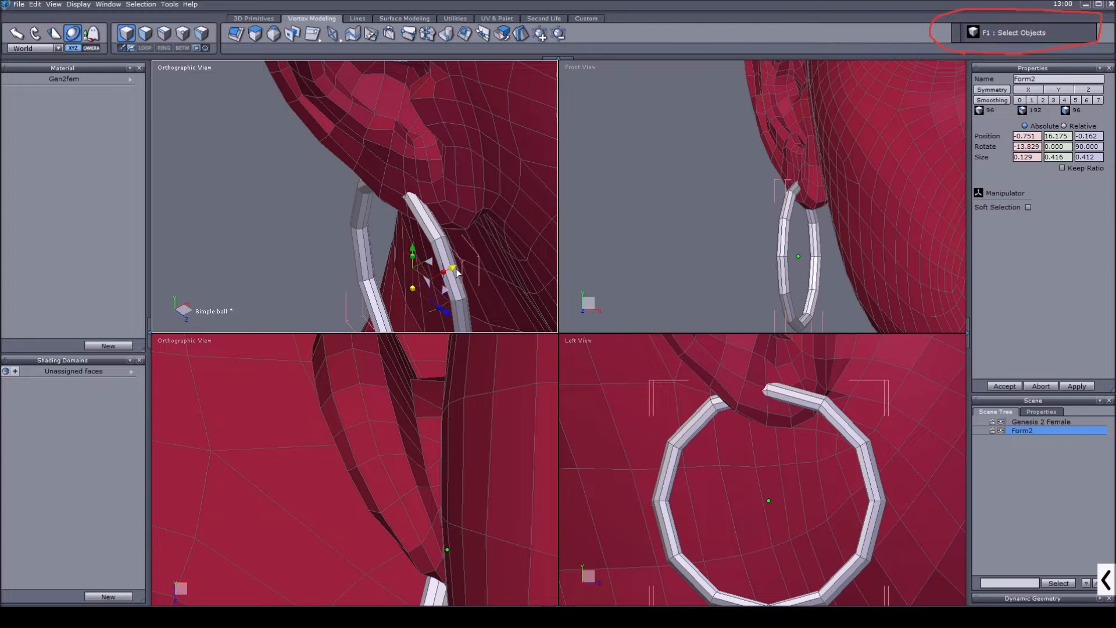
Rotate the hoop further to about -21.5 degrees on X, angling it across the earlobe
drag(461, 594, 454, 595)
scroll(419, 215, down, 4)
right_drag(428, 247, 372, 207)
scroll(371, 204, up, 2)
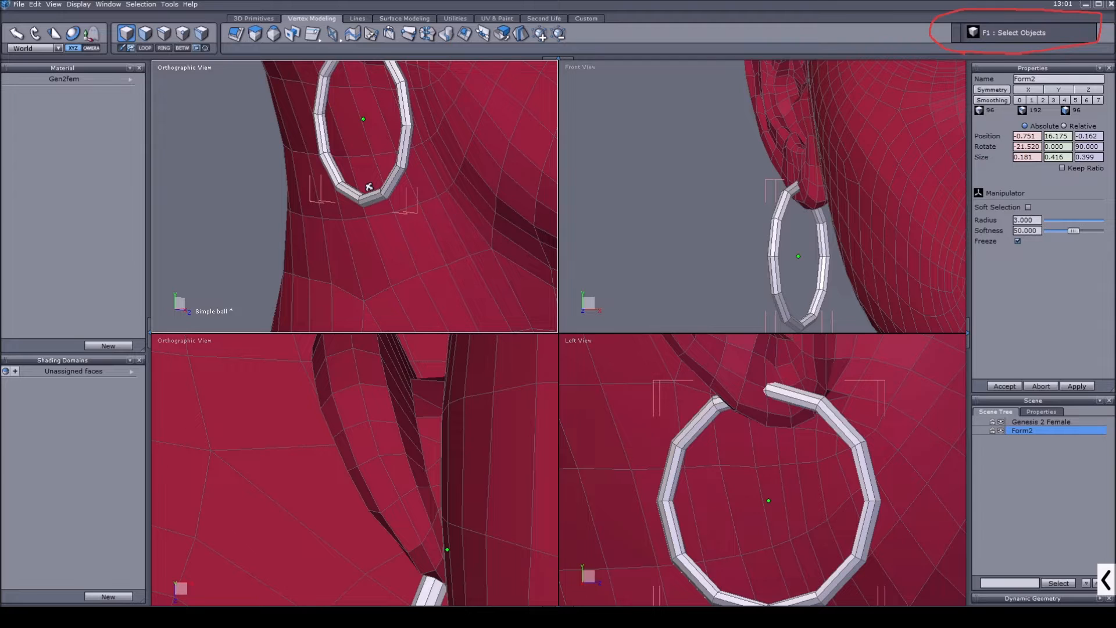
scroll(797, 290, down, 2)
scroll(793, 288, up, 2)
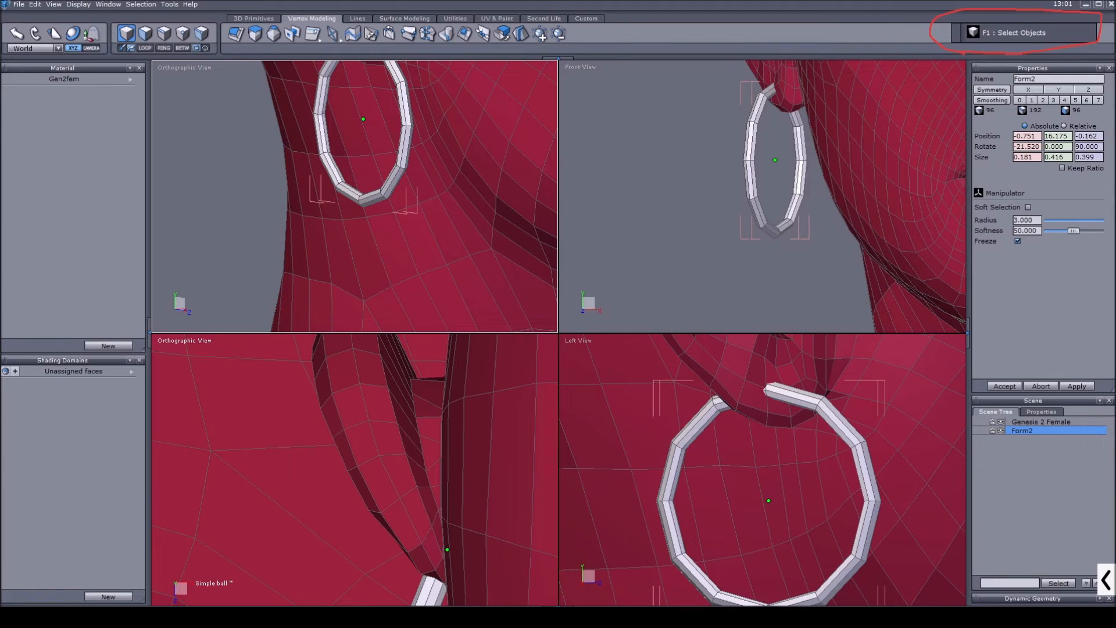
In edge selection mode, select the adjoining edges around the outer side of the hoop's lowest joint
click(165, 35)
scroll(368, 207, up, 3)
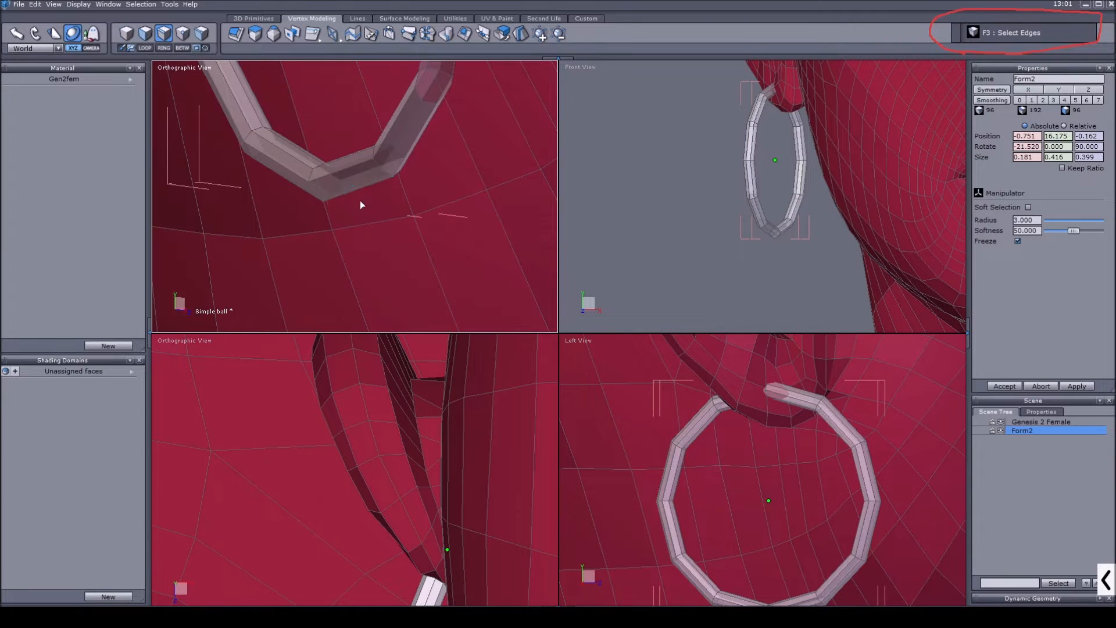
click(320, 201)
scroll(324, 203, up, 1)
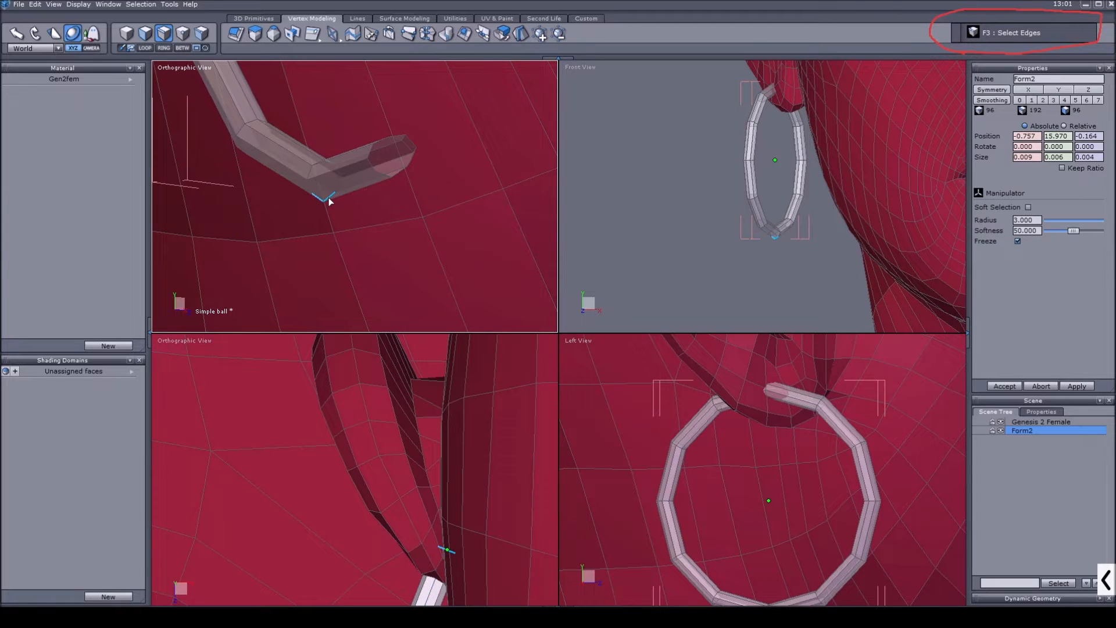
click(328, 198)
shift+click(310, 189)
shift+click(339, 186)
Examine the hoop's fit at the earlobe and the selected edges at its lowest joint from several views
scroll(382, 221, down, 4)
scroll(381, 439, down, 4)
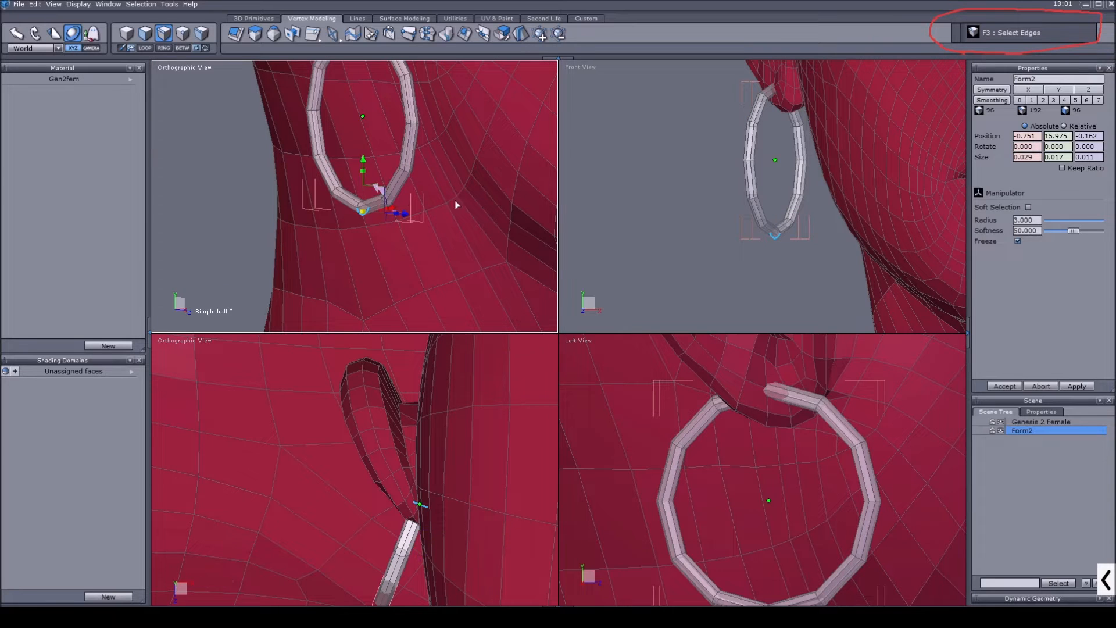
scroll(456, 205, down, 2)
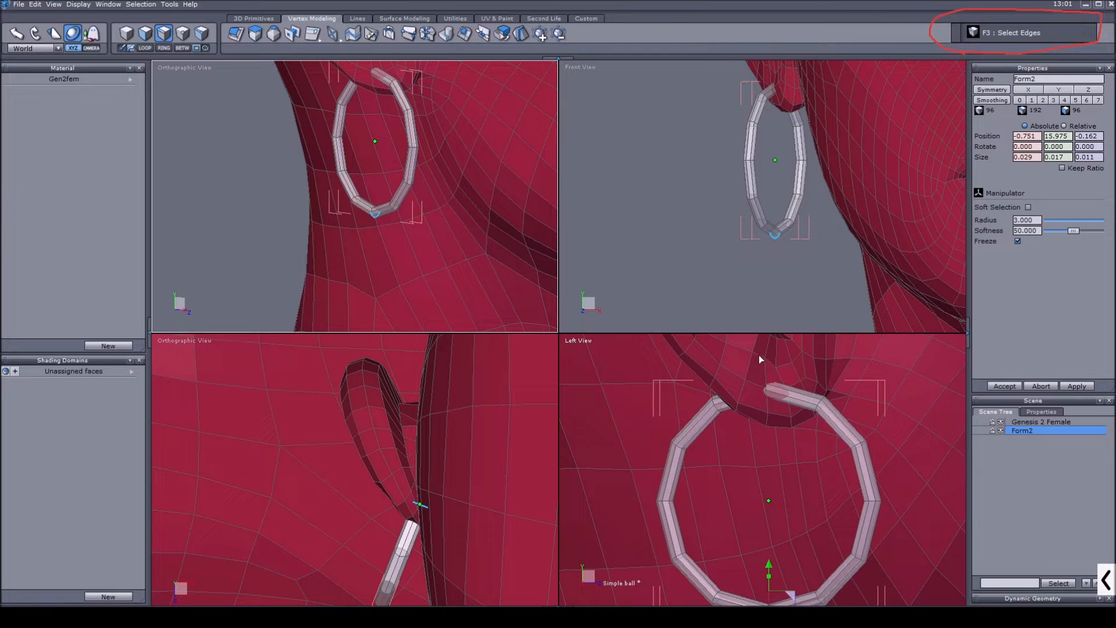
click(766, 389)
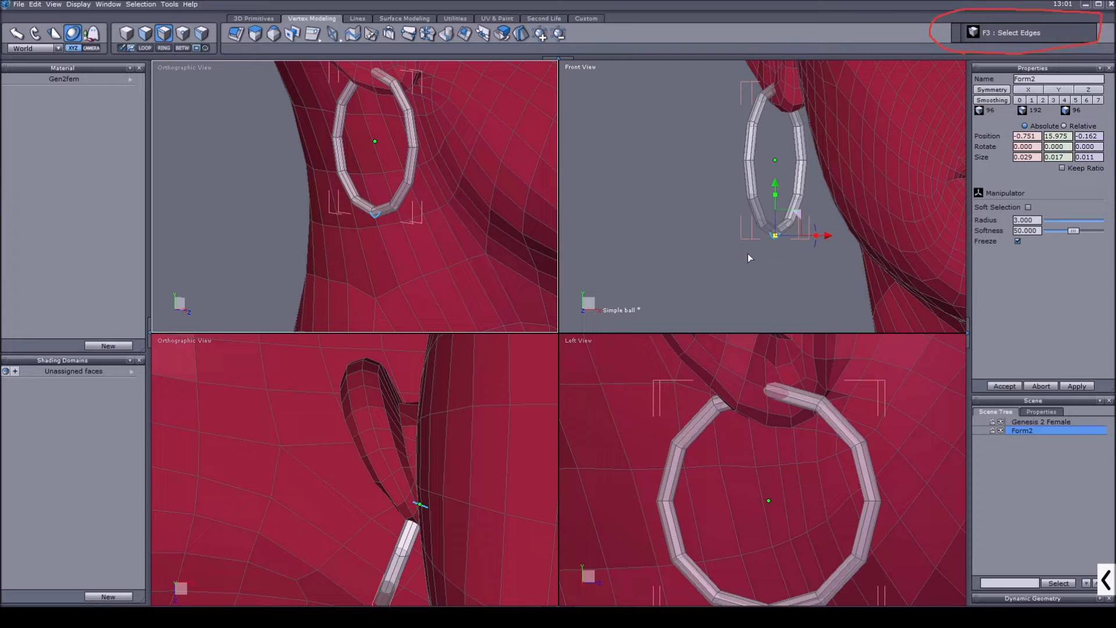
scroll(729, 279, down, 2)
scroll(769, 407, down, 3)
scroll(744, 470, up, 2)
scroll(757, 521, up, 1)
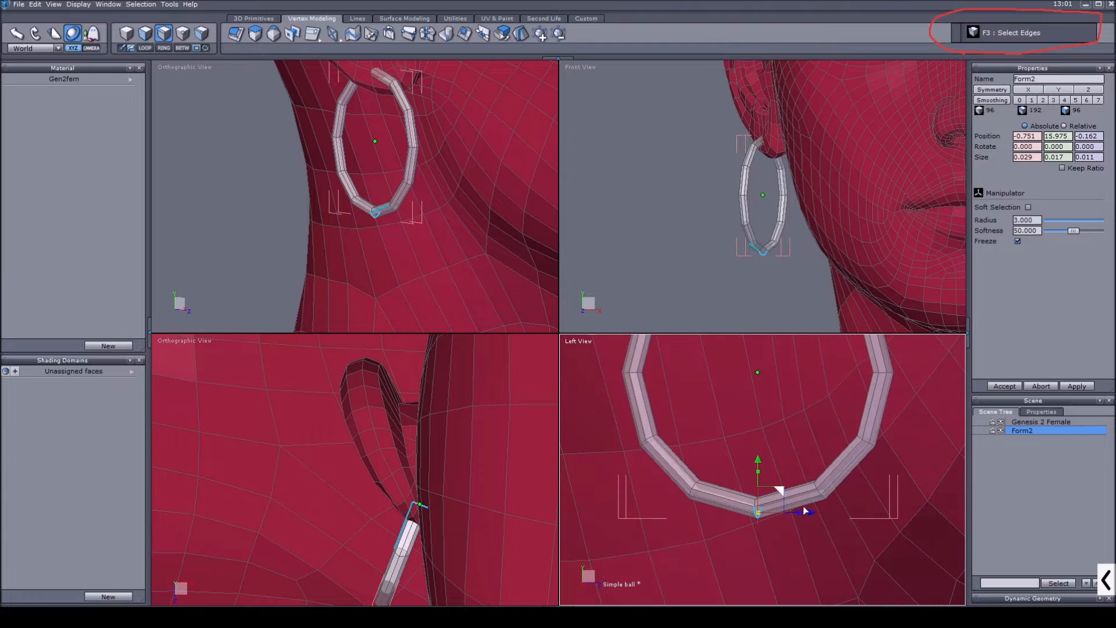
scroll(746, 494, down, 3)
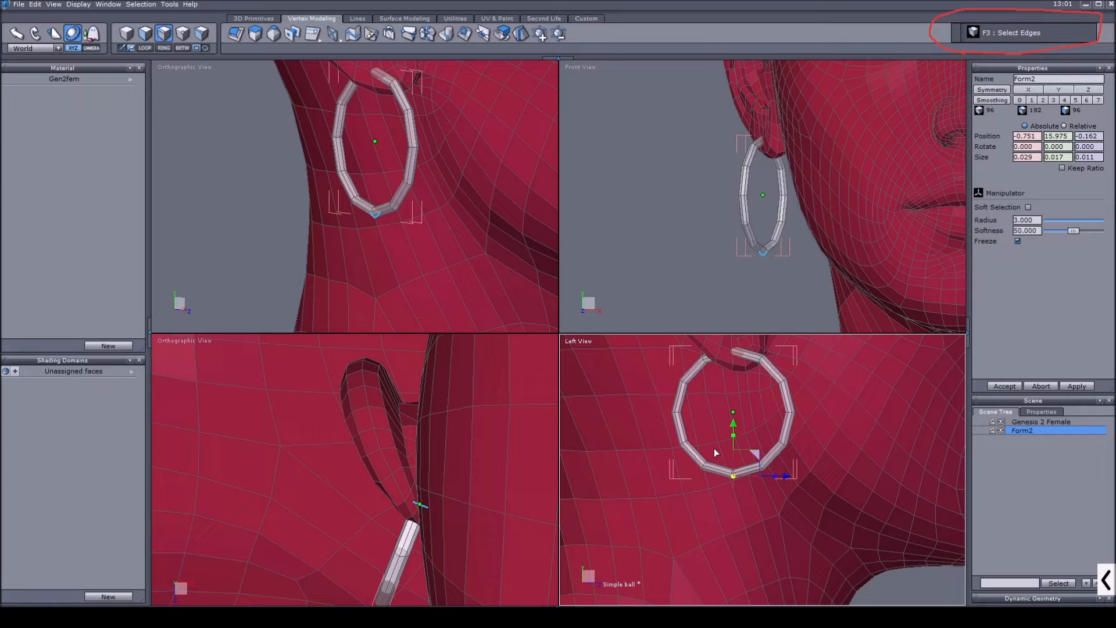
scroll(379, 218, up, 2)
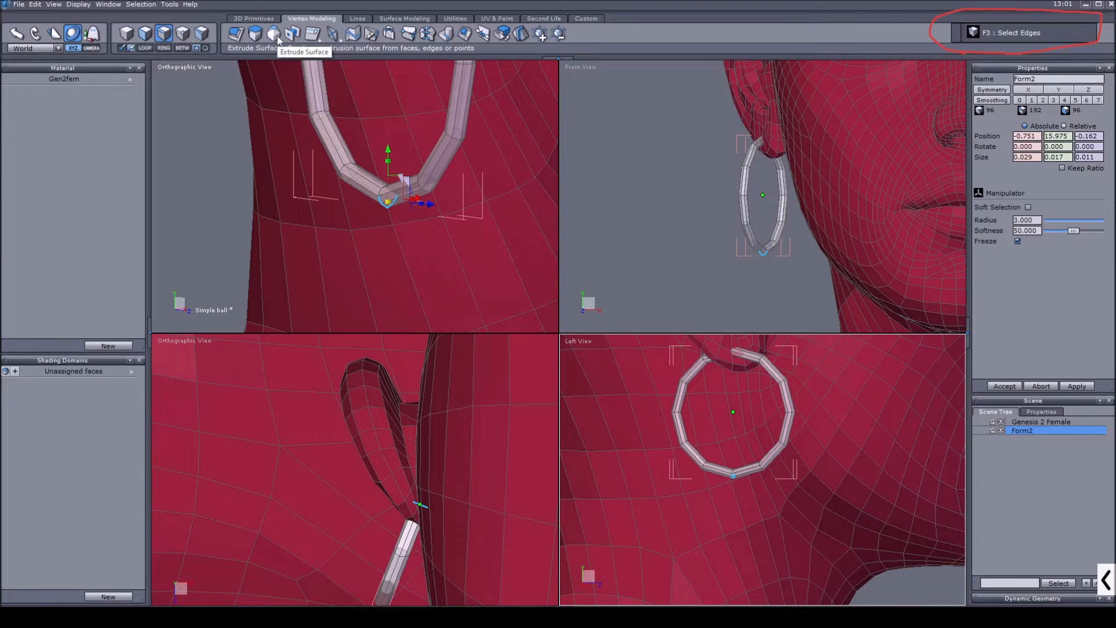
Apply Fast Extrude to the selected edges to add new edges on both sides of the hoop's lowest joint
click(245, 35)
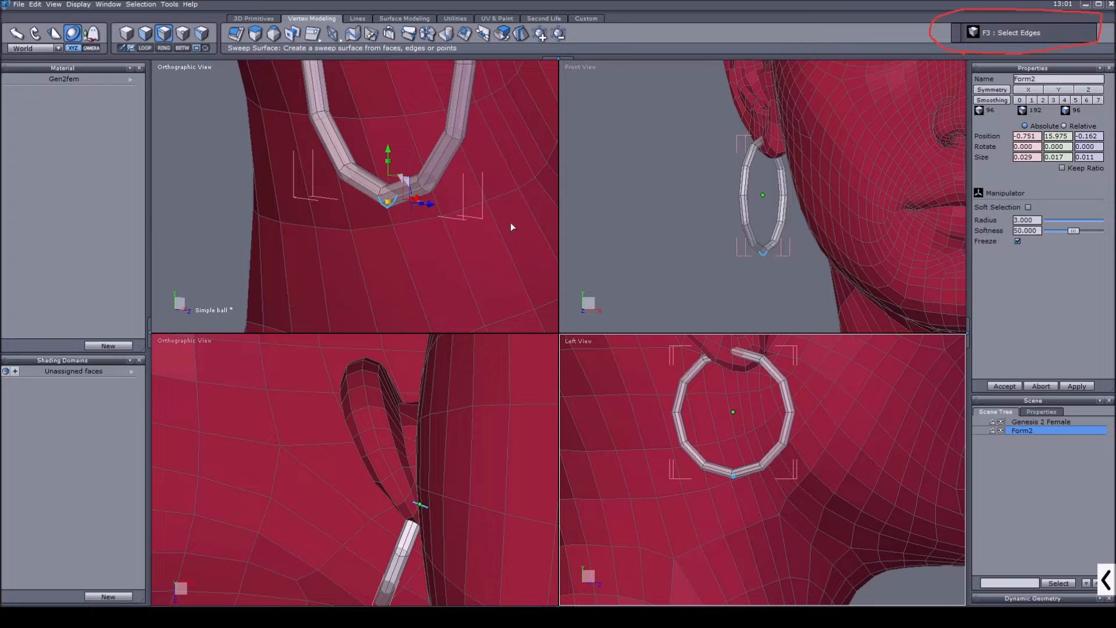
scroll(395, 213, up, 2)
click(380, 196)
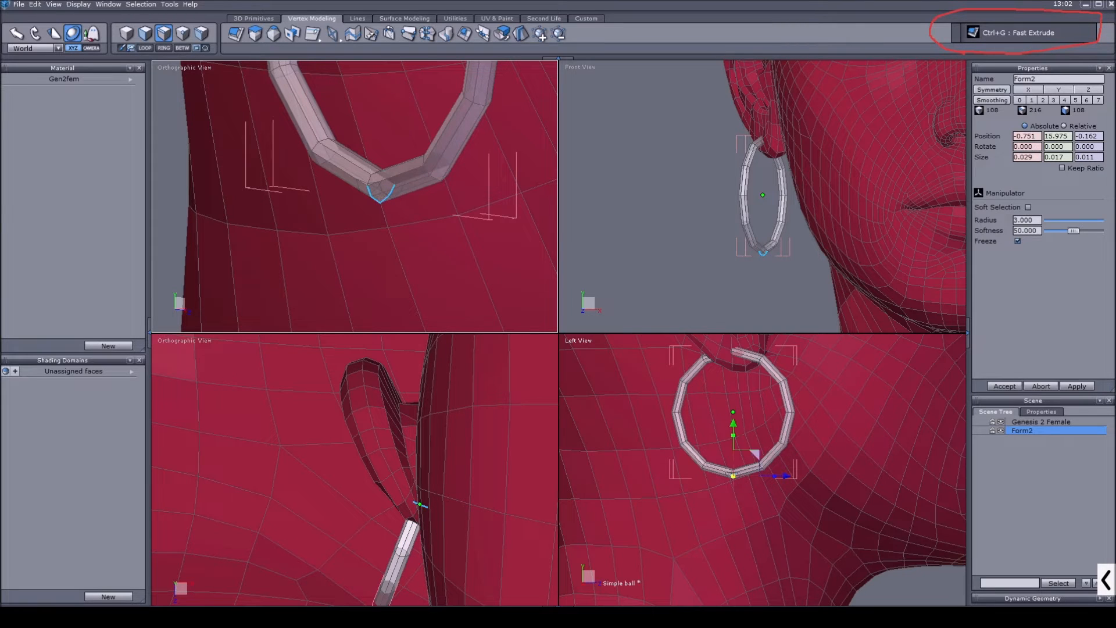
In face selection mode, select the small new faces around the outer side of the hoop's lowest joint
scroll(402, 309, down, 3)
alt+drag(401, 290, 432, 283)
scroll(496, 136, up, 5)
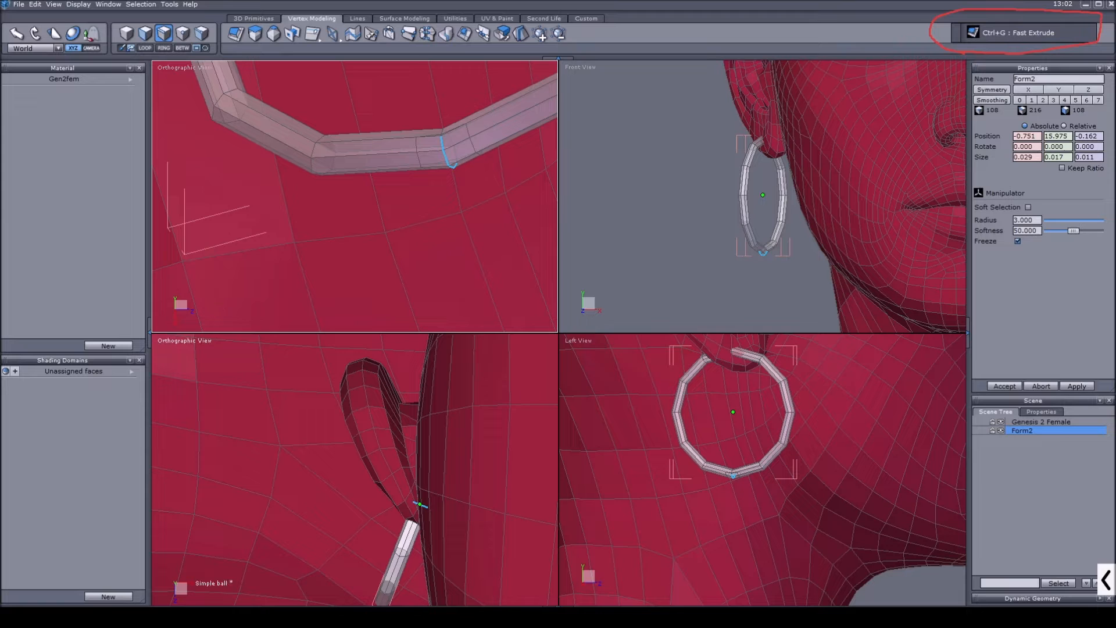
key(F2)
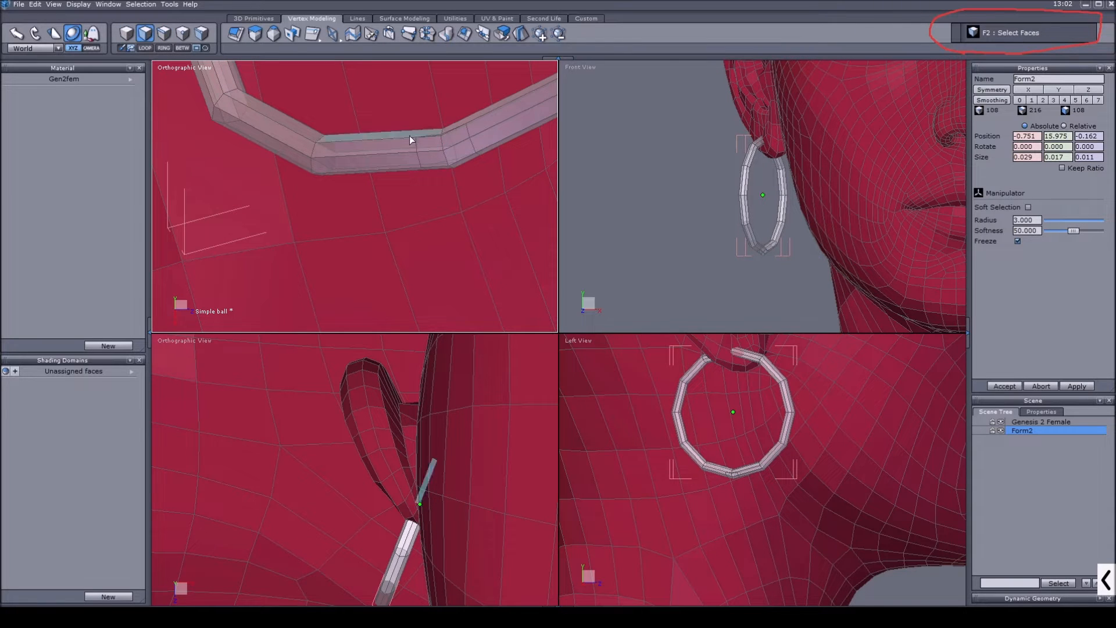
shift+click(431, 148)
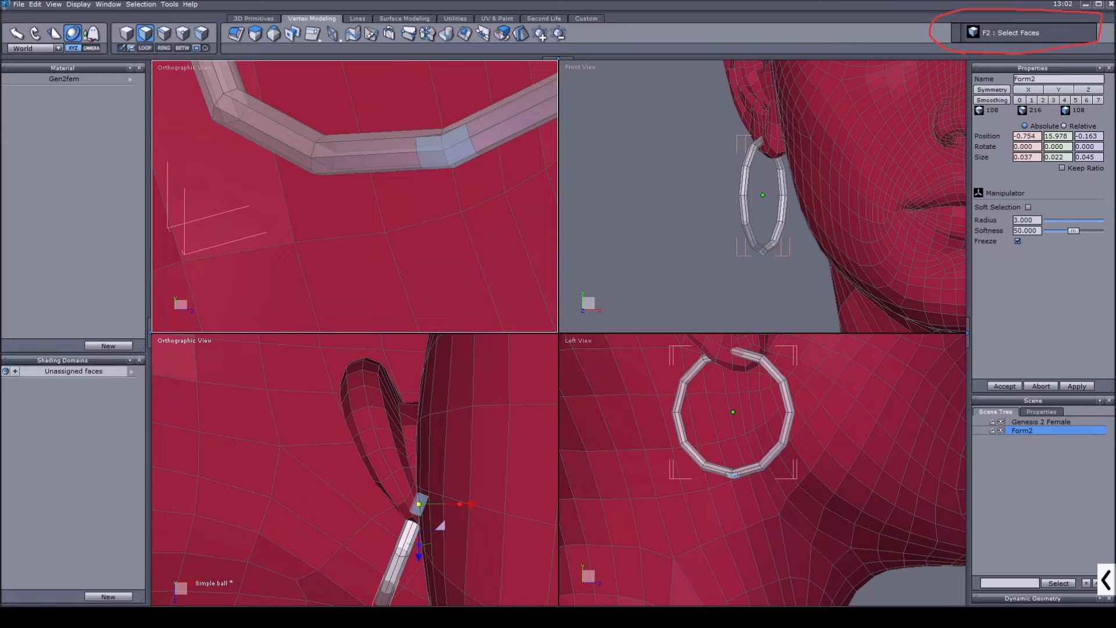
scroll(417, 154, down, 3)
alt+drag(417, 154, 252, 166)
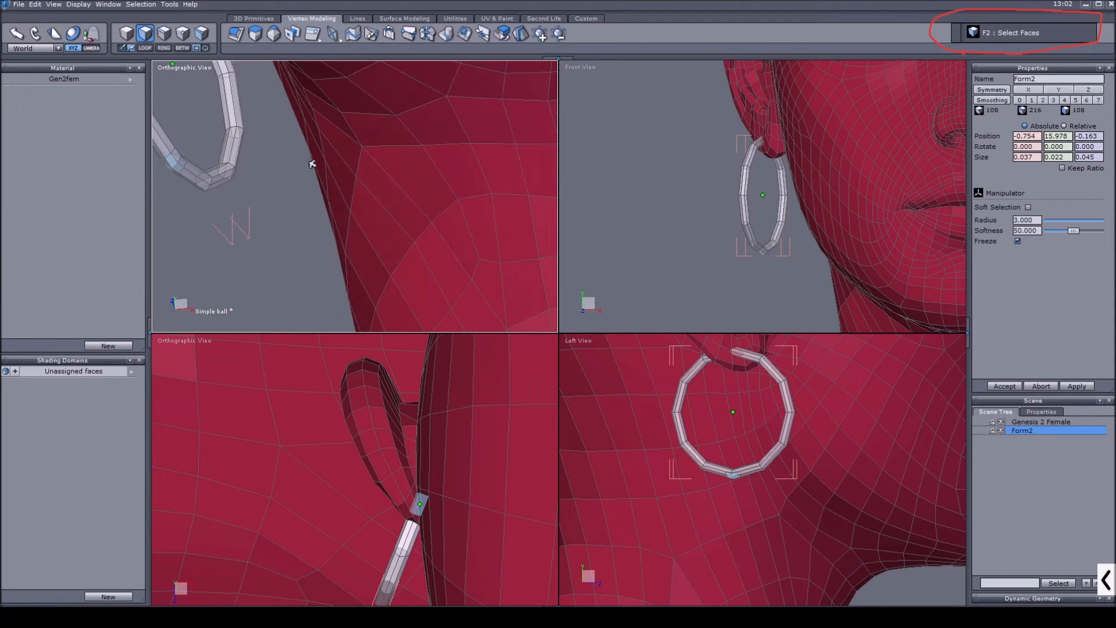
middle_drag(169, 154, 232, 158)
scroll(223, 157, up, 3)
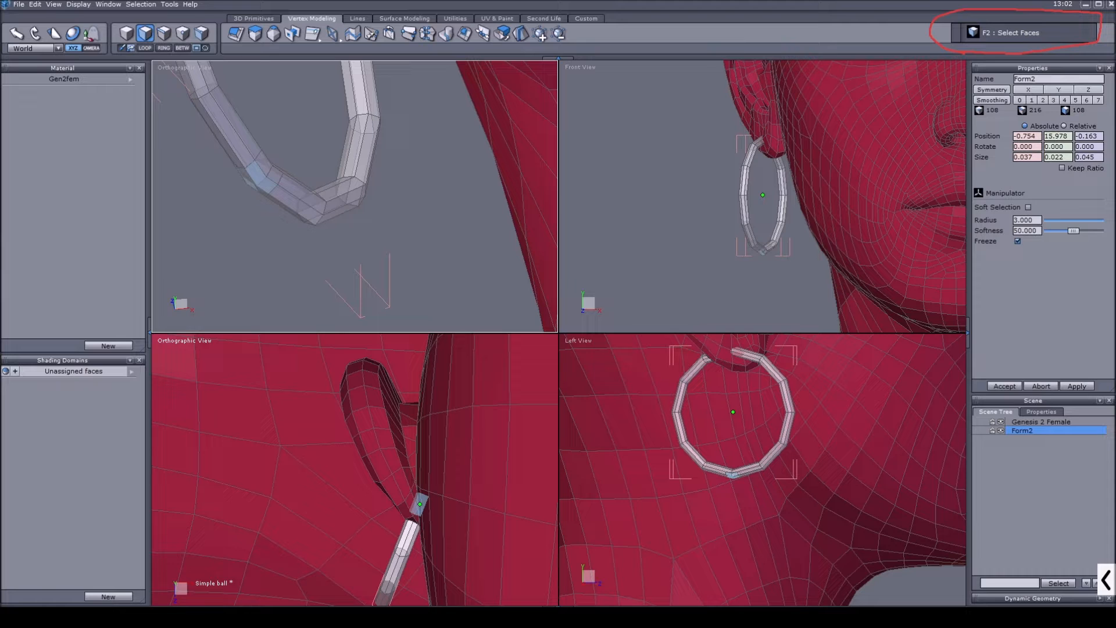
shift+click(266, 167)
shift+click(270, 176)
Extrude the selected faces a short distance downward from the hoop and flatten their end to about 0.001 high
scroll(765, 270, up, 2)
scroll(741, 479, up, 4)
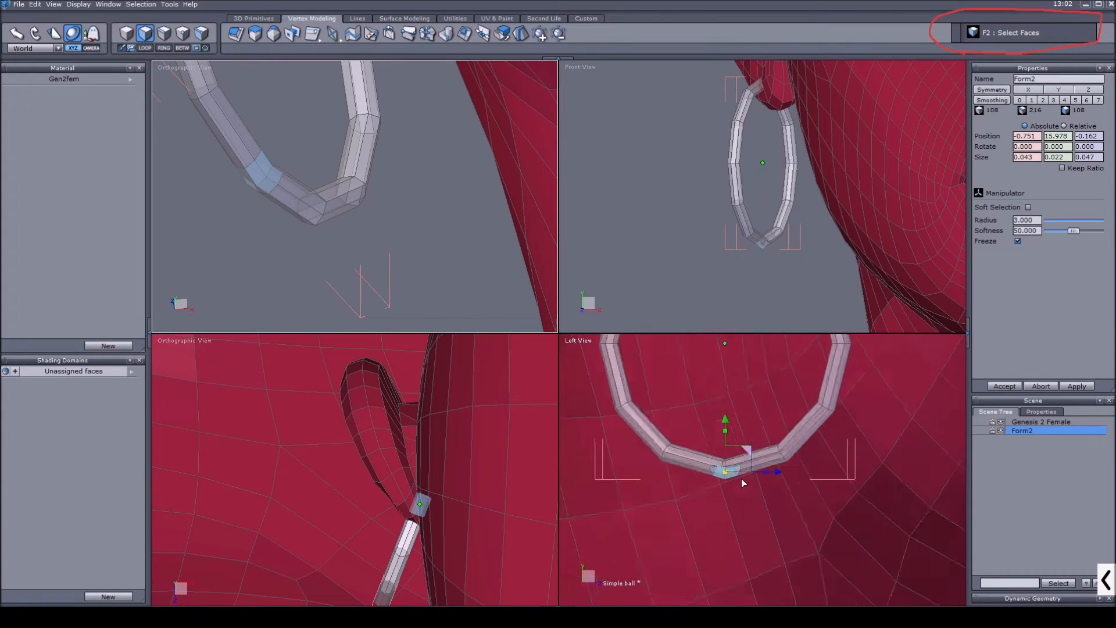
ctrl+drag(718, 522, 717, 547)
mouse_move(719, 459)
mouse_down()
mouse_move(718, 473)
mouse_move(718, 459)
mouse_up()
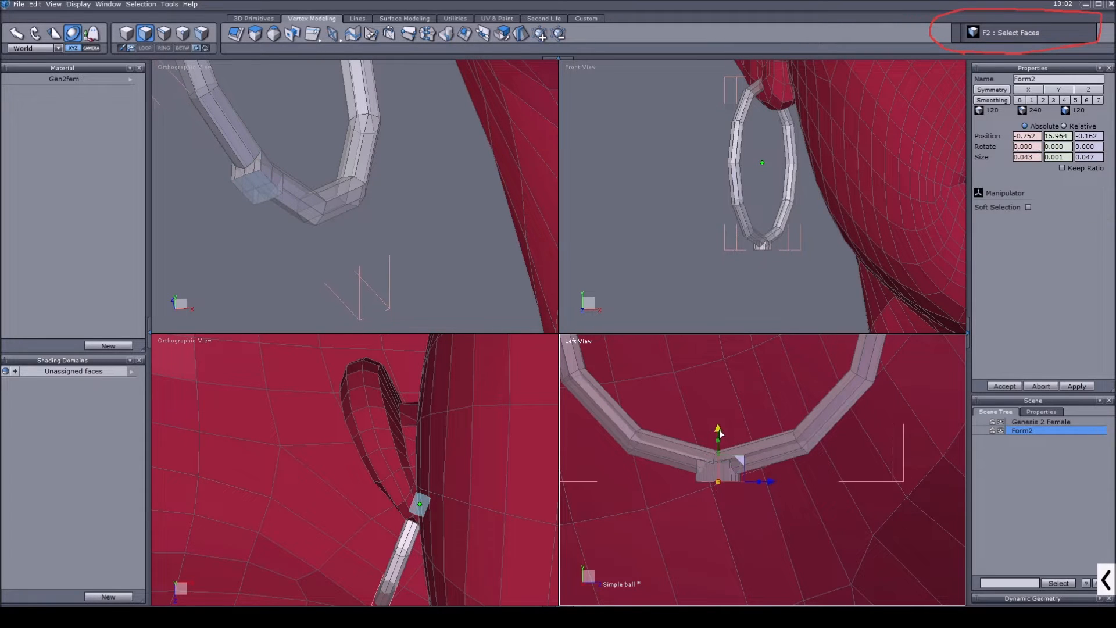
Select the four corner points of the extruded stub's underside and scale them inward to about 0.033 by 0.036
scroll(743, 285, up, 4)
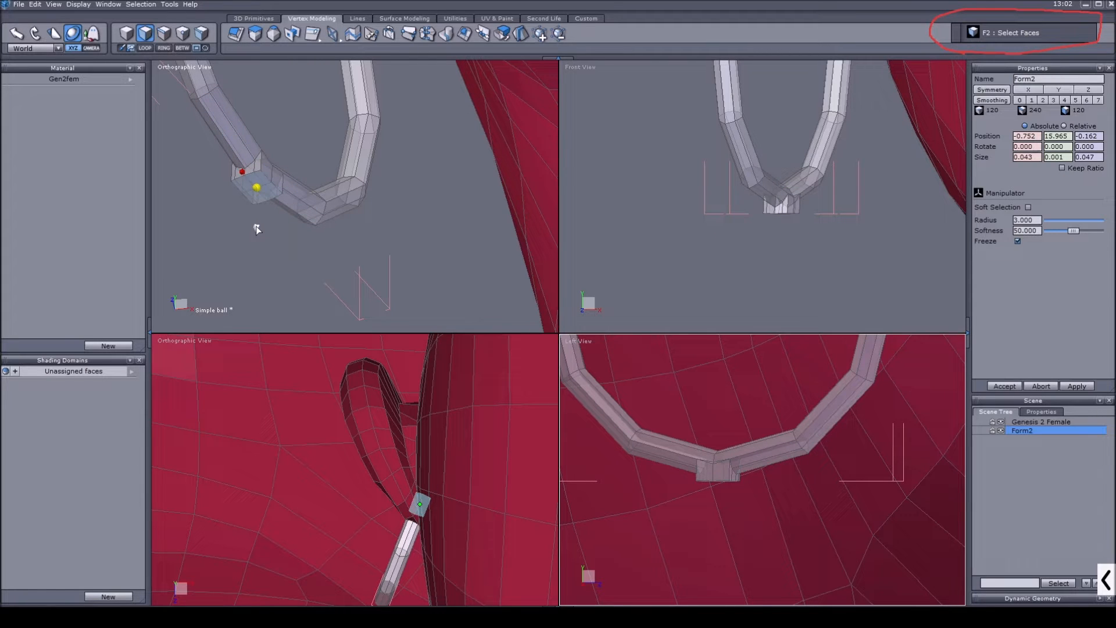
scroll(256, 192, up, 2)
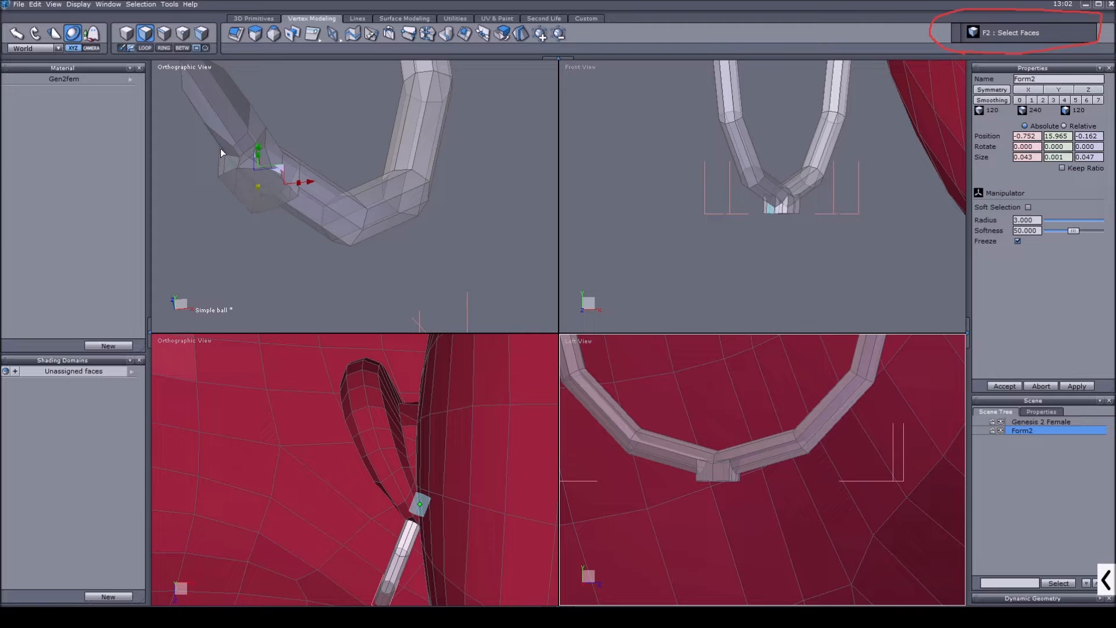
key(F4)
scroll(265, 165, down, 2)
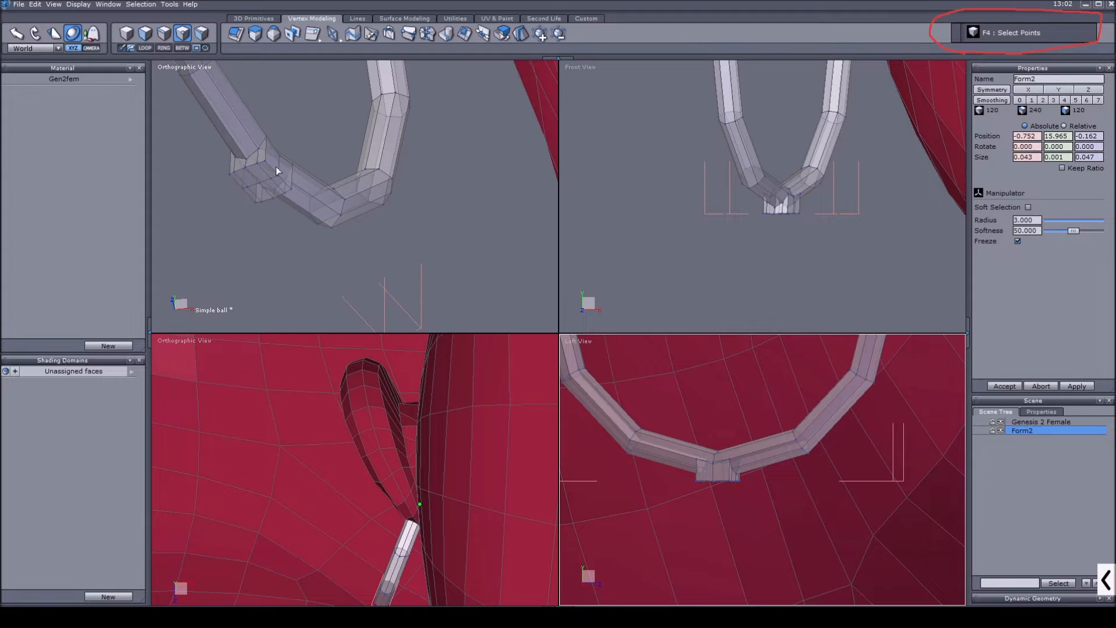
click(265, 159)
shift+click(255, 202)
shift+click(292, 190)
drag(260, 183, 252, 186)
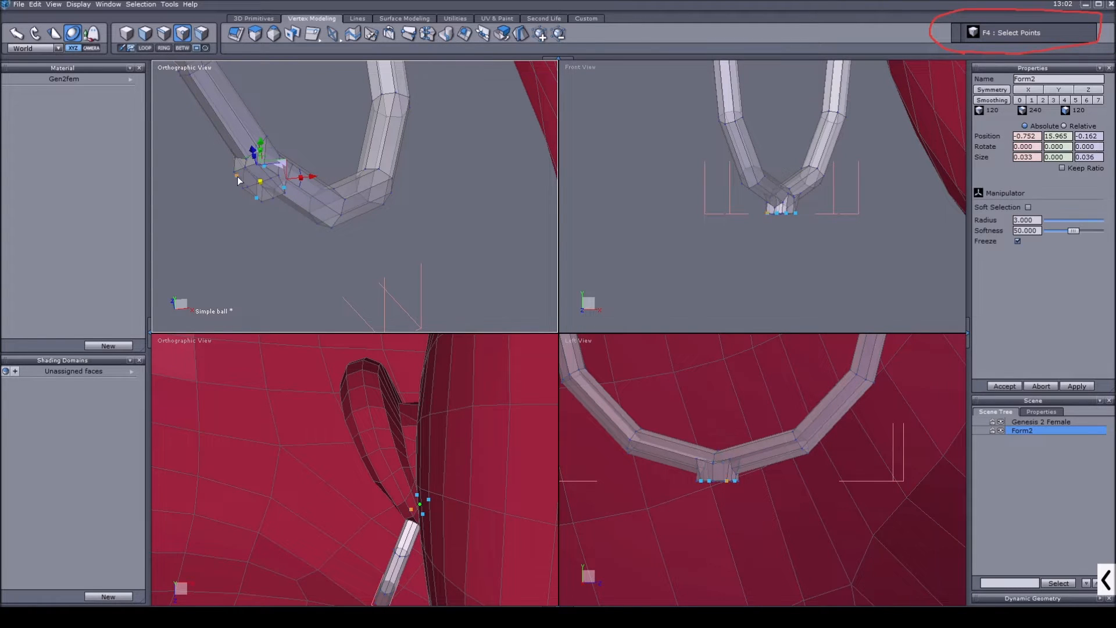
Select the four points beside the underside's corners and scale them inward to about 0.023 by 0.031
click(232, 173)
shift+click(257, 165)
shift+click(283, 195)
shift+click(262, 203)
drag(263, 186, 238, 187)
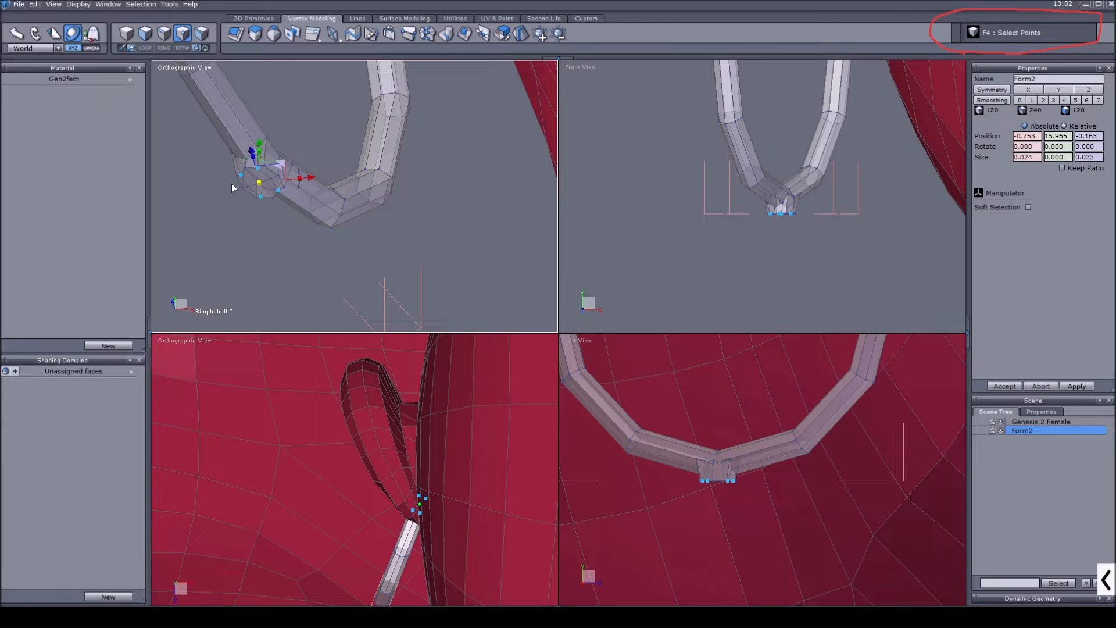
scroll(243, 172, up, 1)
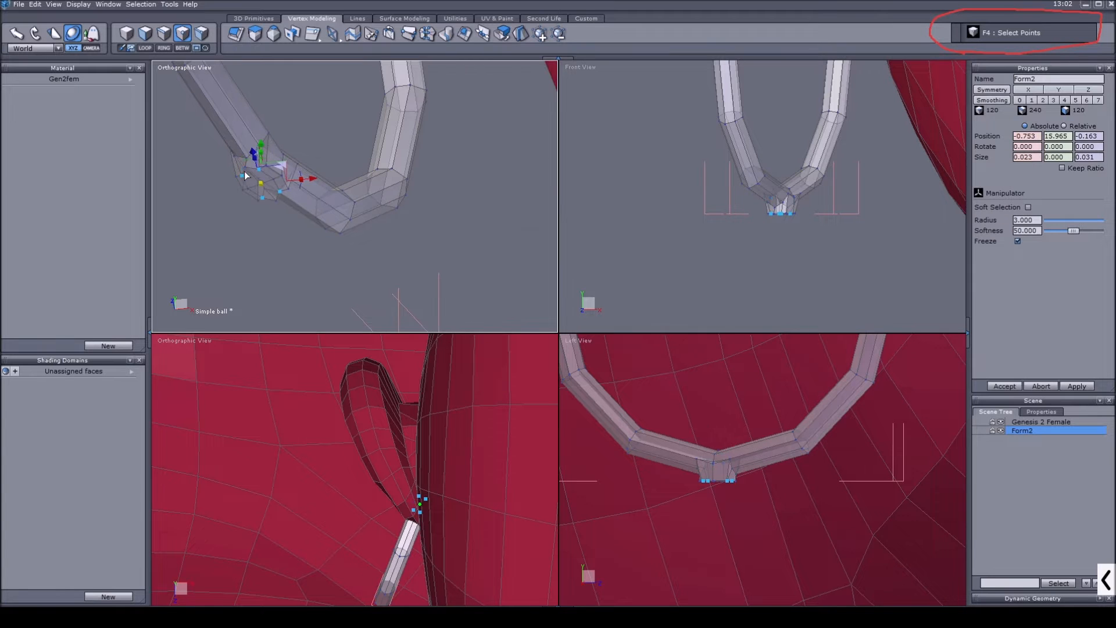
Select all the faces on the flat underside of the stub below the hoop
key(F3)
click(698, 476)
double_click(701, 480)
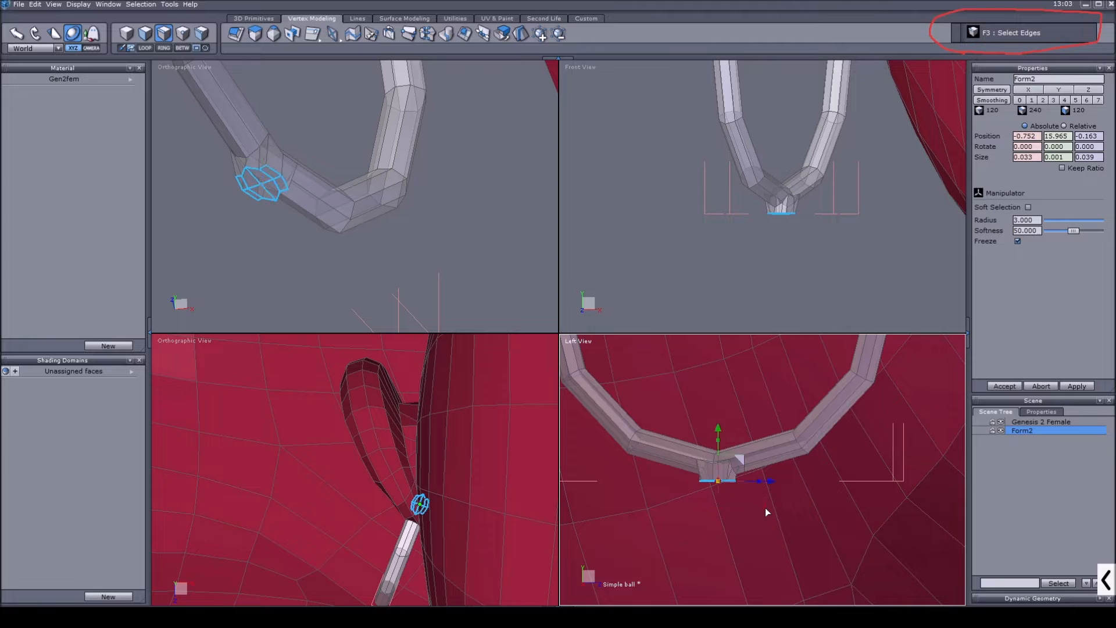
click(145, 33)
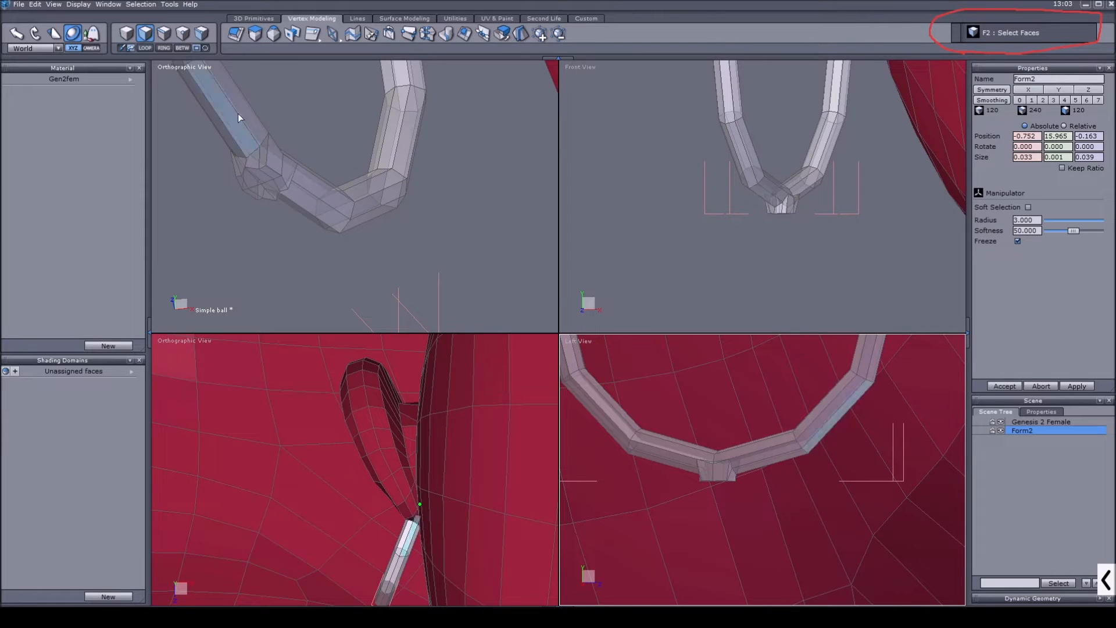
click(719, 475)
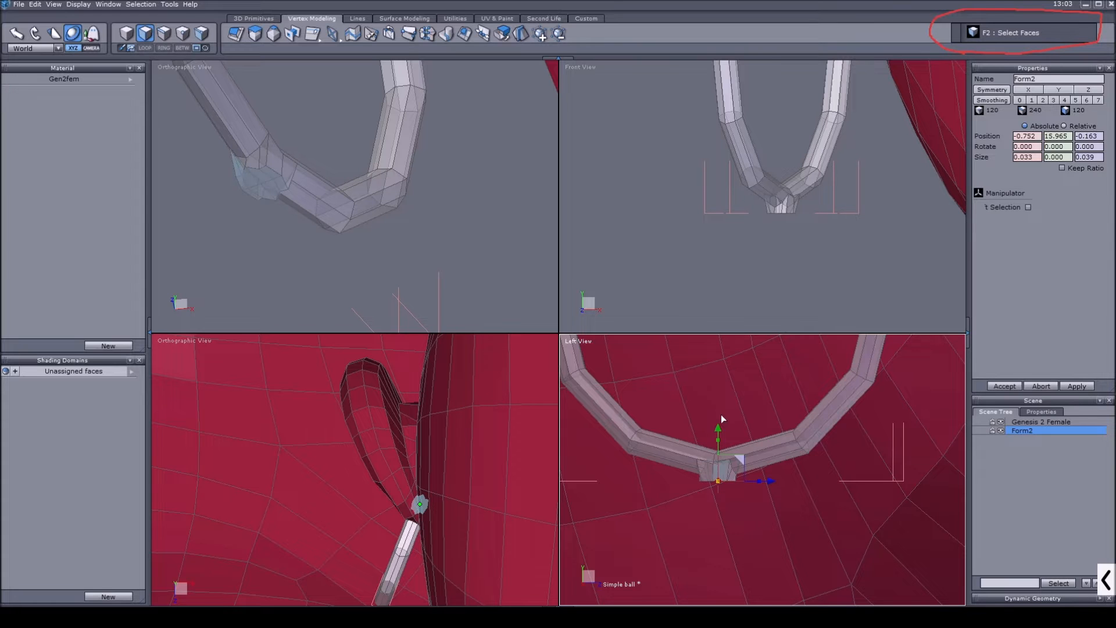
Extrude the underside faces straight down in successive segments to about Y 15.738, forming a long stem under the hoop
scroll(743, 210, down, 3)
ctrl+drag(759, 262, 759, 309)
middle_drag(770, 270, 749, 208)
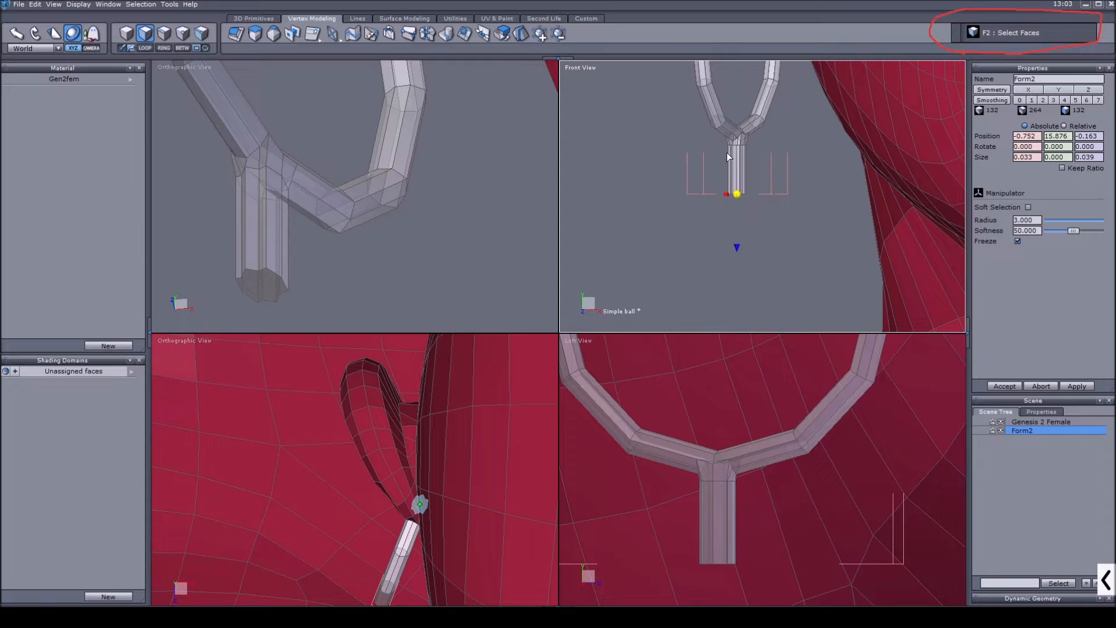
ctrl+drag(737, 250, 737, 322)
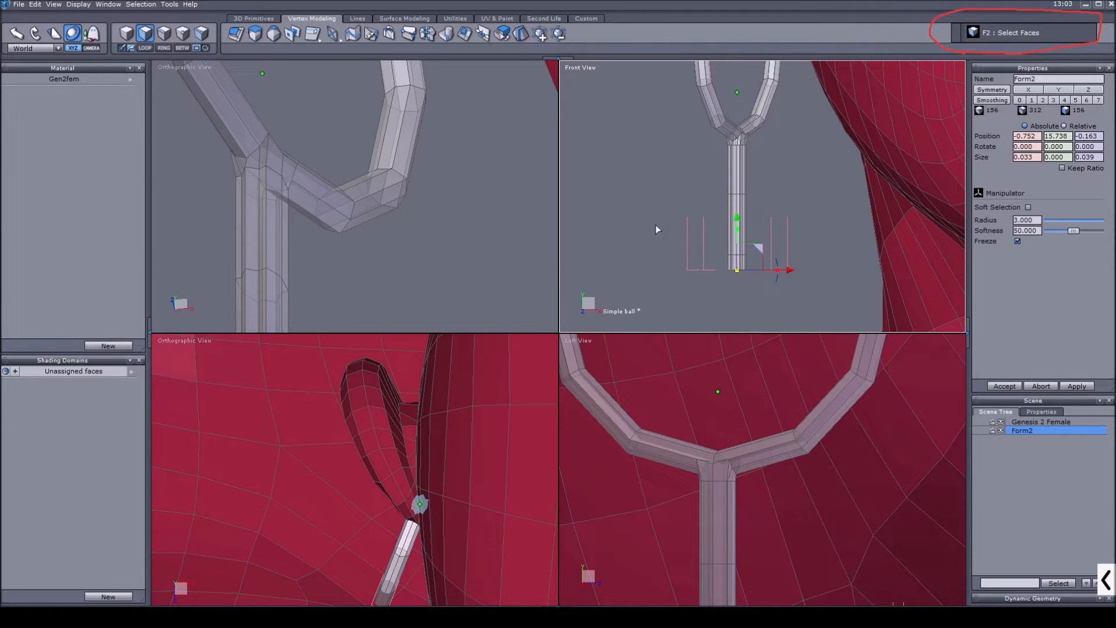
Examine the stem's length and shape below the hoop against the figure's ear and neck
scroll(370, 212, down, 3)
scroll(366, 232, down, 2)
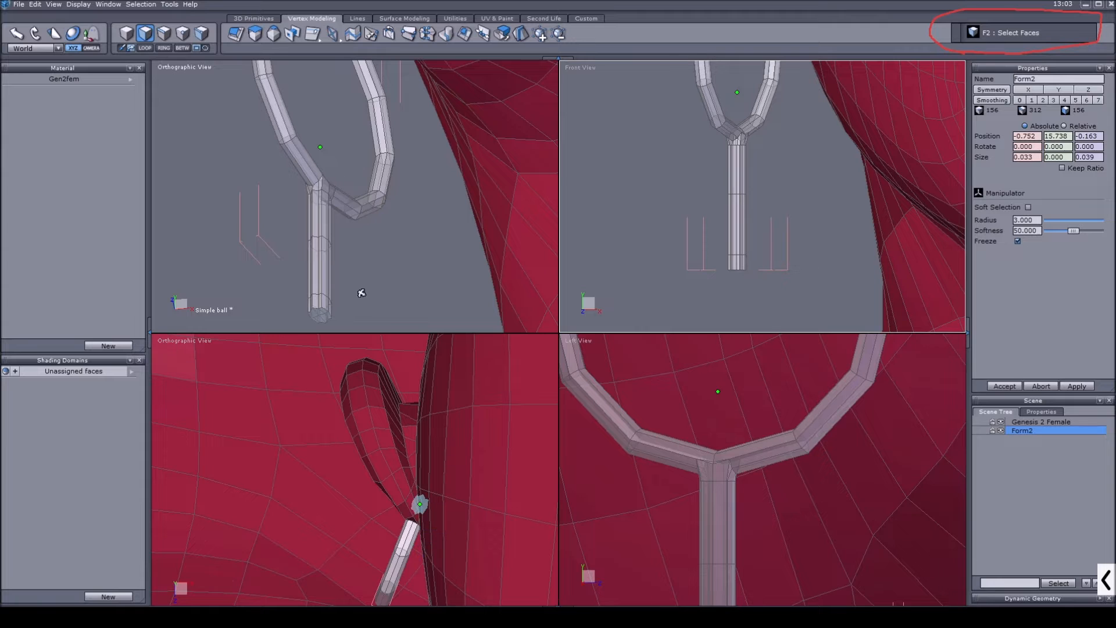
scroll(361, 295, down, 6)
middle_drag(431, 337, 429, 164)
scroll(429, 278, up, 3)
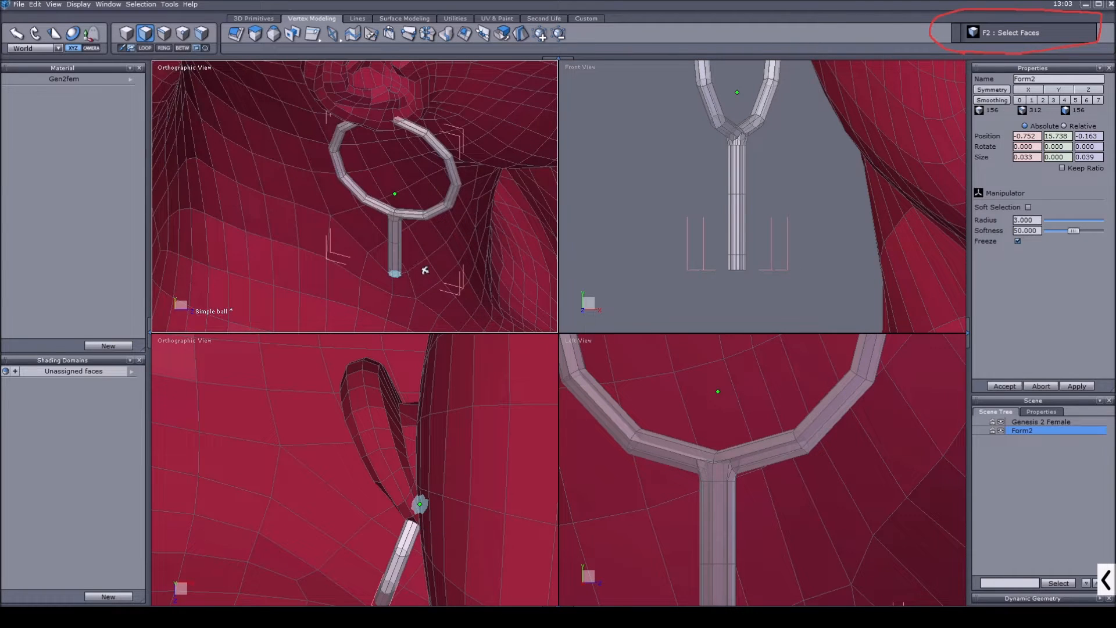
middle_drag(402, 277, 375, 254)
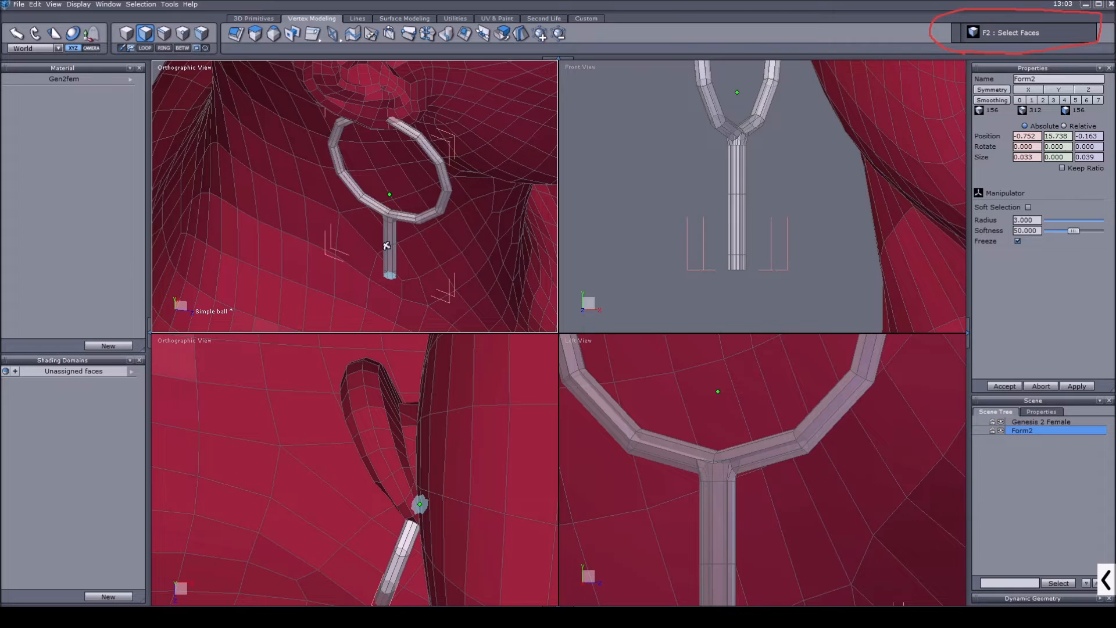
middle_drag(387, 245, 388, 276)
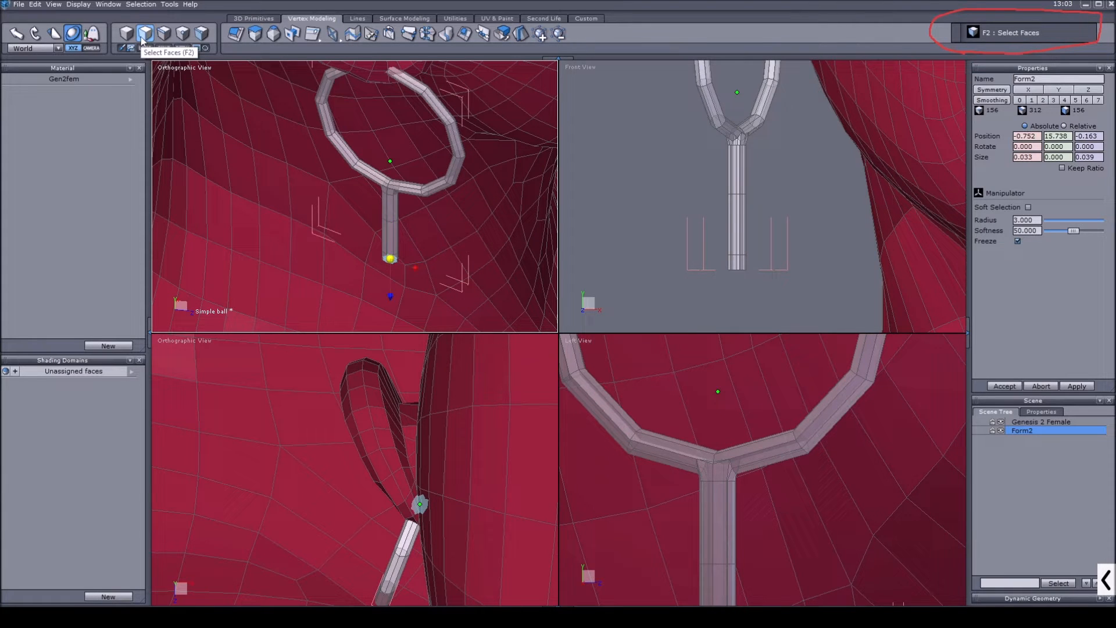
Undo the stem extrusions, the stub shaping and the added faces at the lowest joint, back to the plain hoop
key(ctrl+z)
scroll(746, 131, up, 3)
key(ctrl+z)
key(ctrl+z)
key(ctrl+z)
key(ctrl+z)
key(ctrl+z)
key(ctrl+z)
key(ctrl+z)
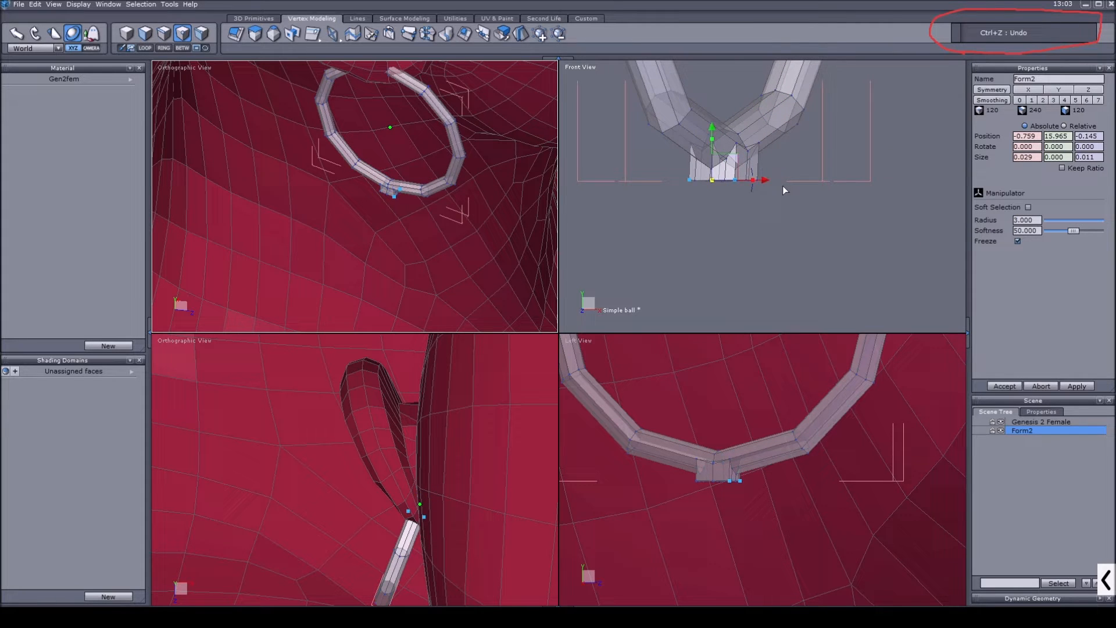
key(ctrl+z)
key(ctrl+z)
key(ctrl+z)
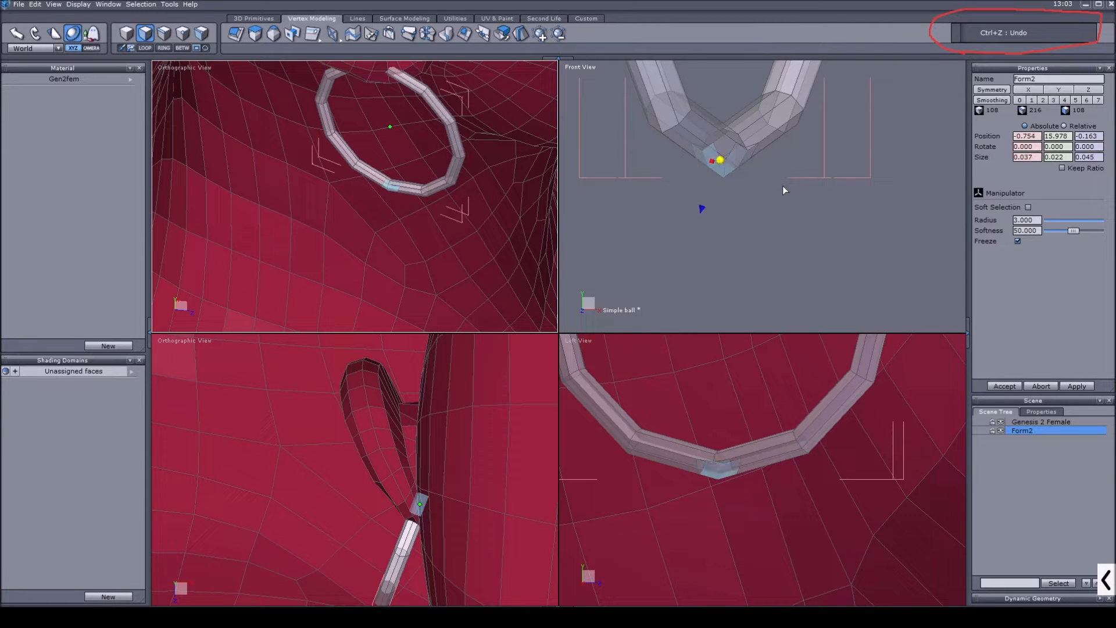
key(ctrl+z)
key(ctrl+z)
key(ctrl+z)
scroll(389, 198, up, 3)
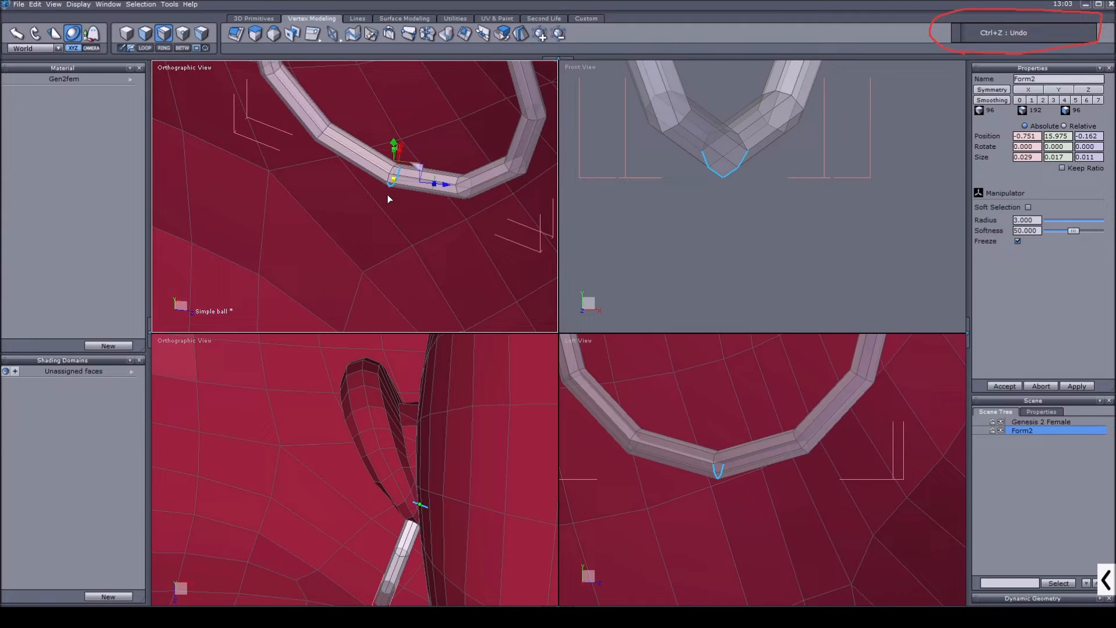
scroll(388, 195, up, 2)
Return to object selection mode and save the scene
click(127, 33)
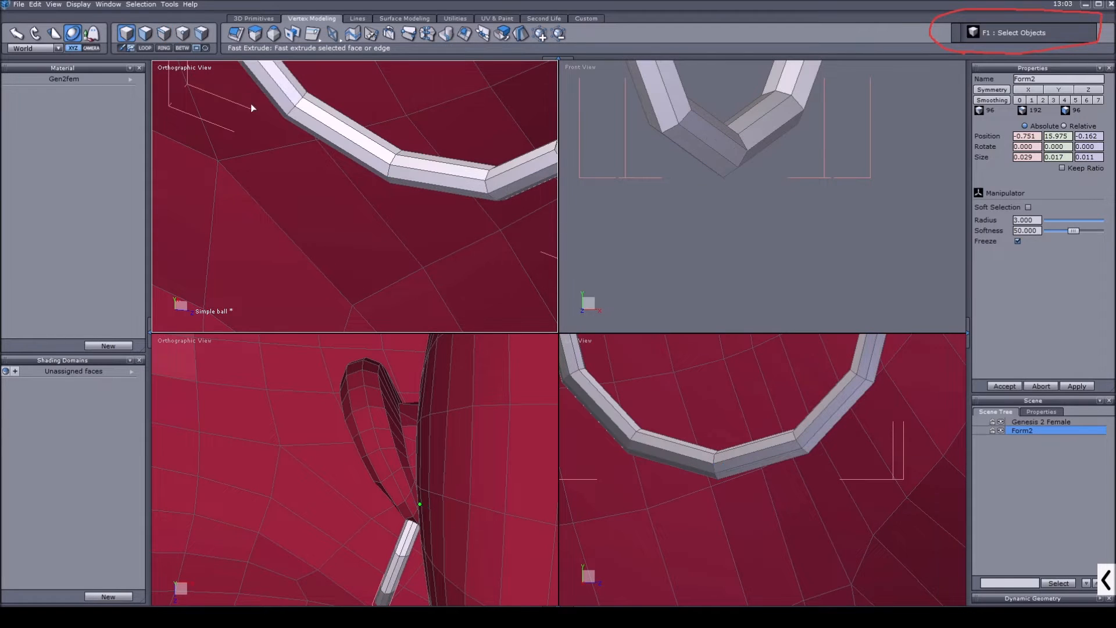
scroll(388, 212, down, 4)
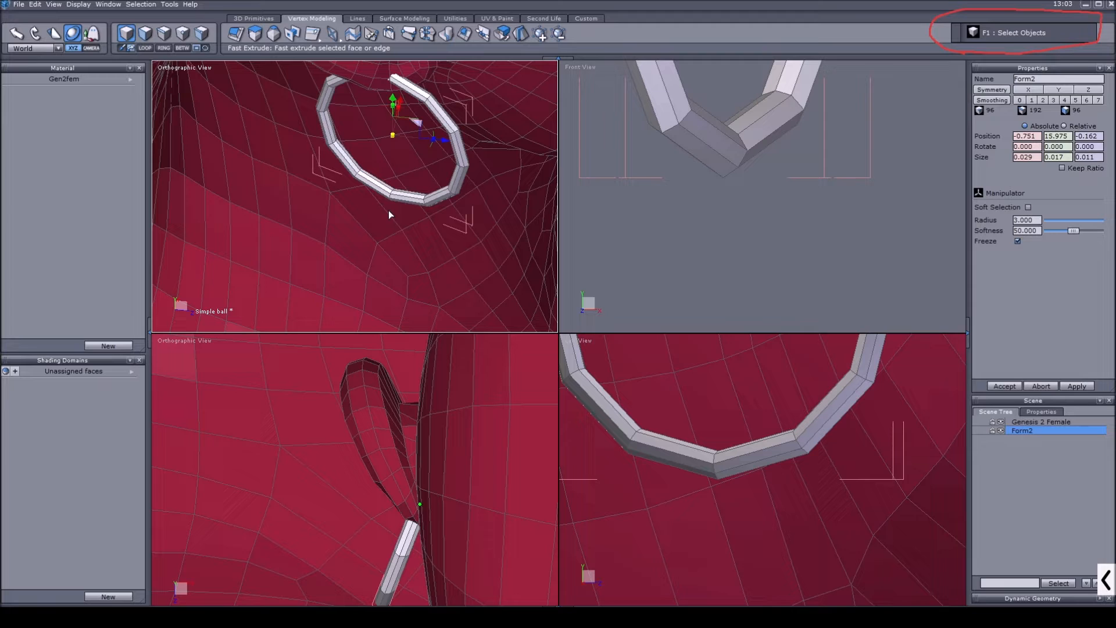
key(ctrl+s)
Create a cylinder below the hoop about 0.133 across and 0.010 high, with 8 points per section and 2 sections
click(254, 18)
click(311, 33)
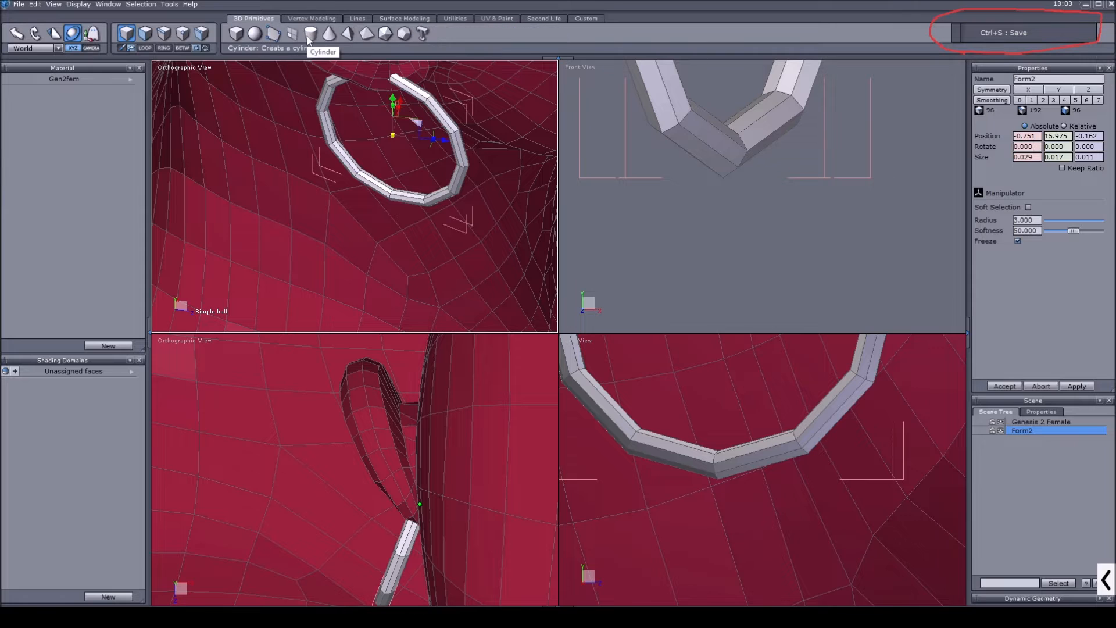
click(691, 164)
scroll(690, 167, down, 2)
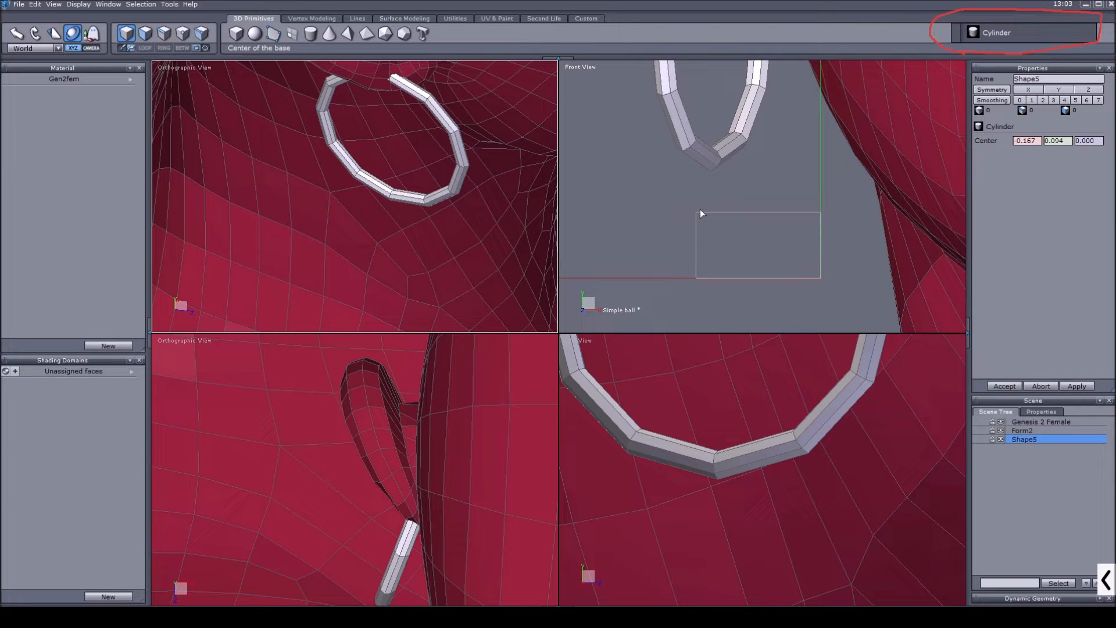
click(715, 195)
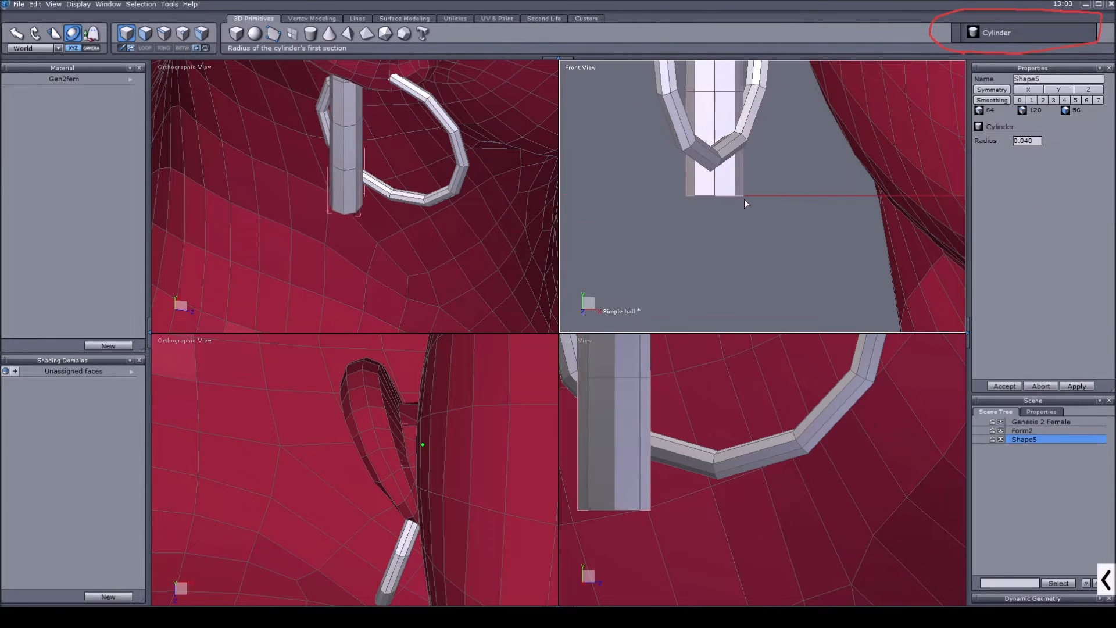
click(764, 200)
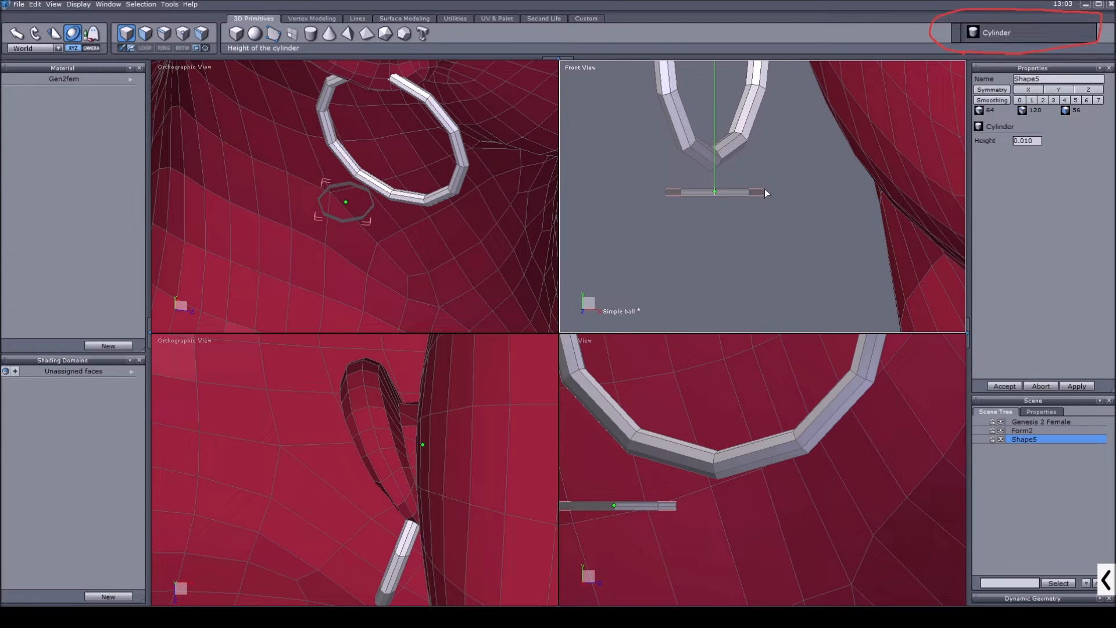
key(Return)
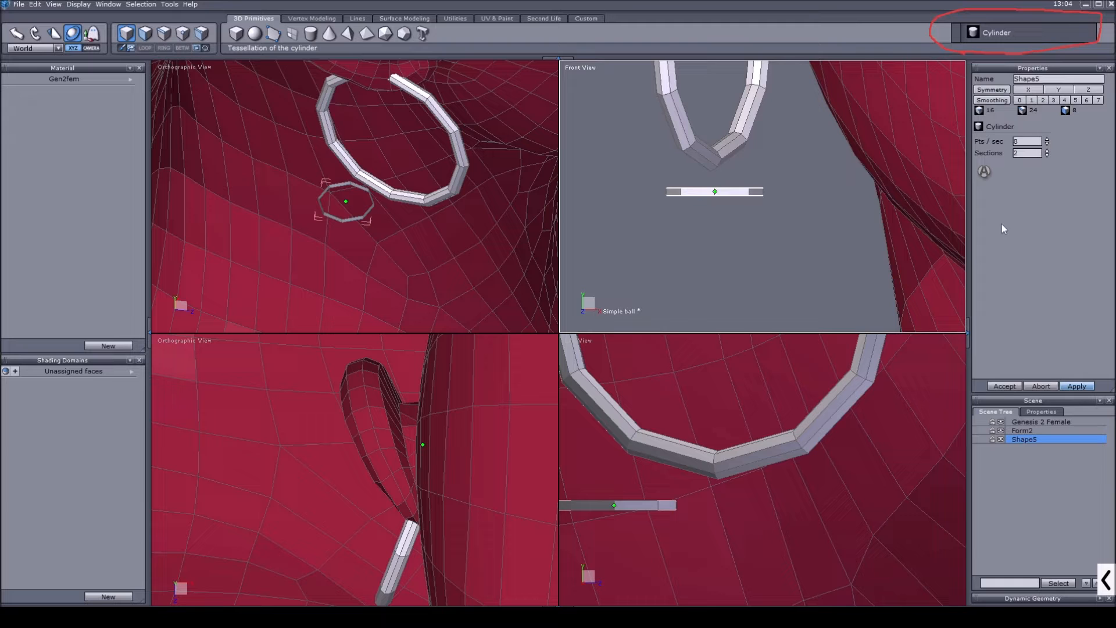
click(1007, 387)
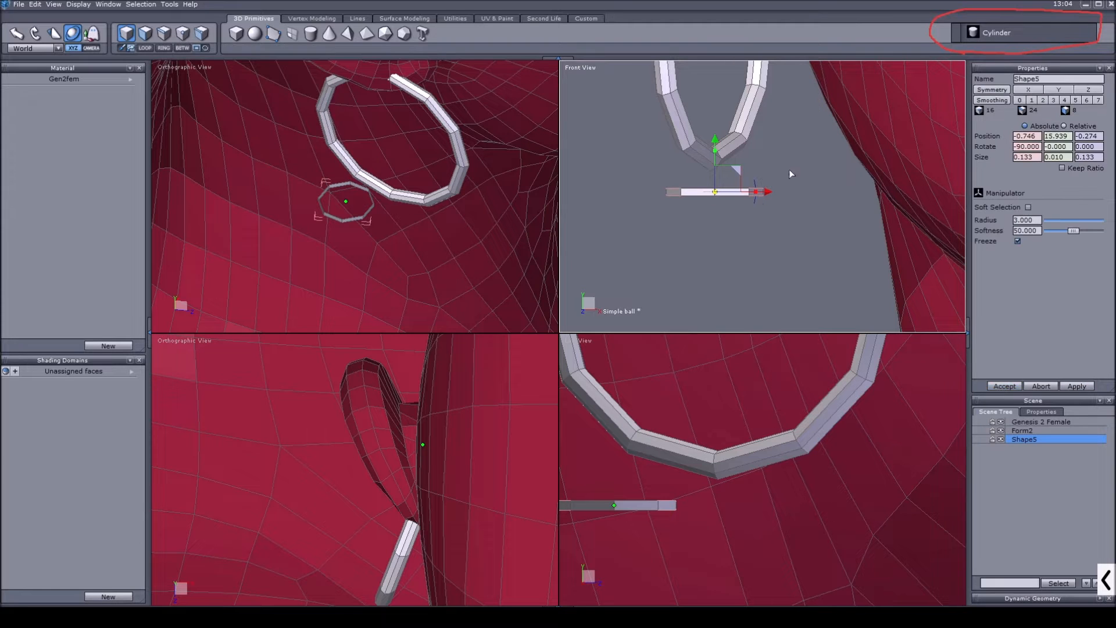
Set the cylinder's Z rotation to 90 and move it beneath the hoop's lowest point
drag(1101, 147, 983, 167)
text(90)
key(Return)
drag(734, 171, 785, 186)
drag(661, 544, 763, 545)
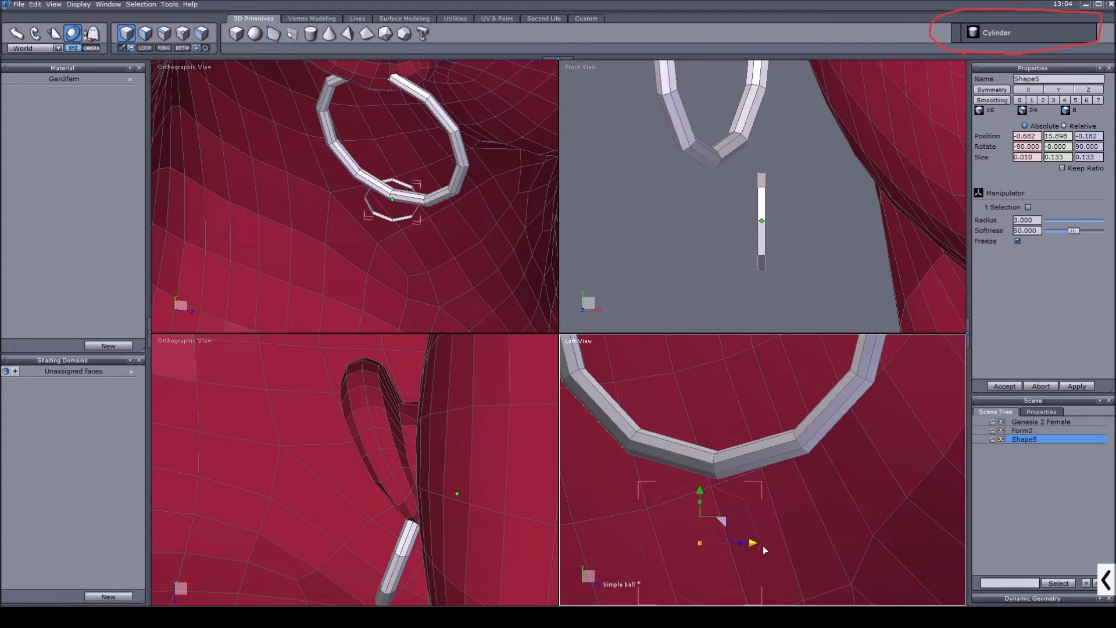
scroll(399, 207, up, 4)
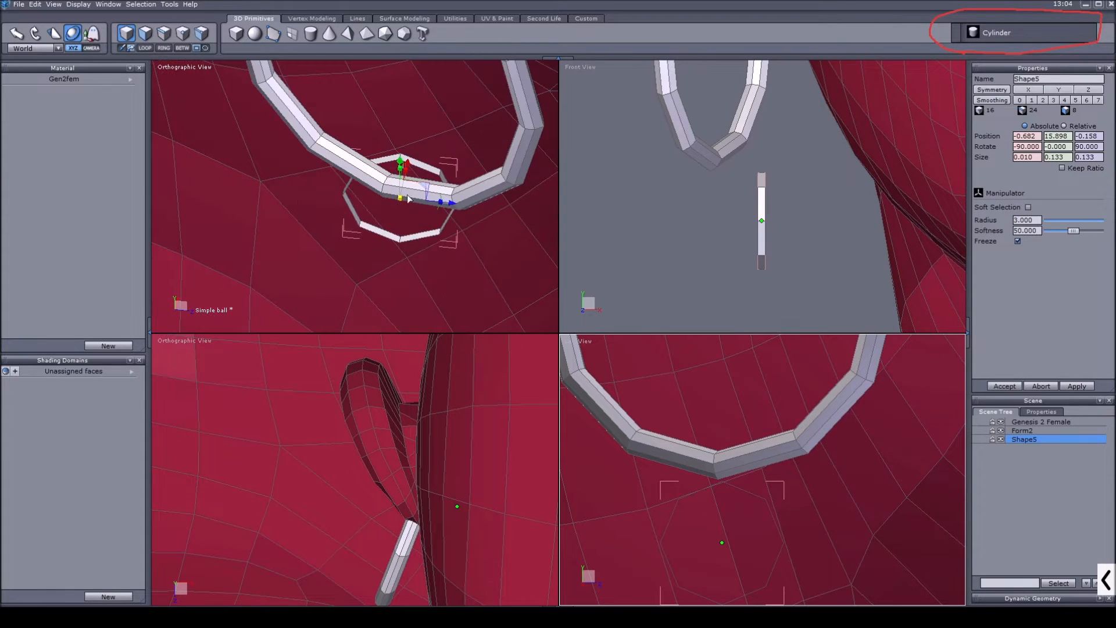
Move the cylinder outward, clear of the hoop, to about X -0.911, Y 15.902, Z -0.166
scroll(462, 474, down, 3)
drag(476, 519, 371, 515)
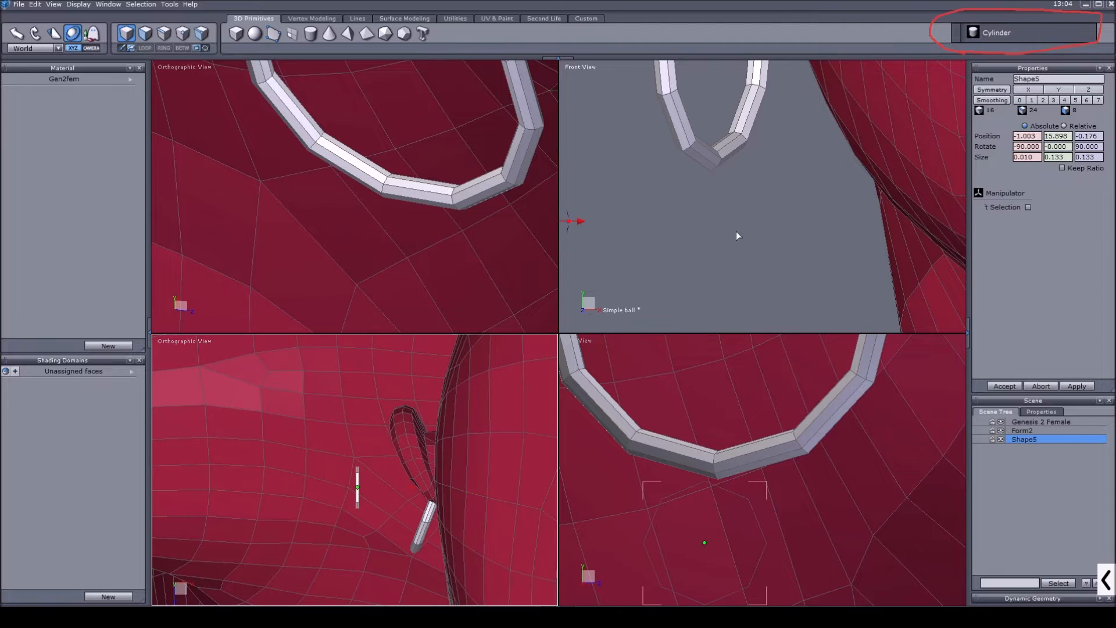
scroll(736, 231, down, 4)
scroll(676, 226, up, 3)
drag(673, 198, 720, 196)
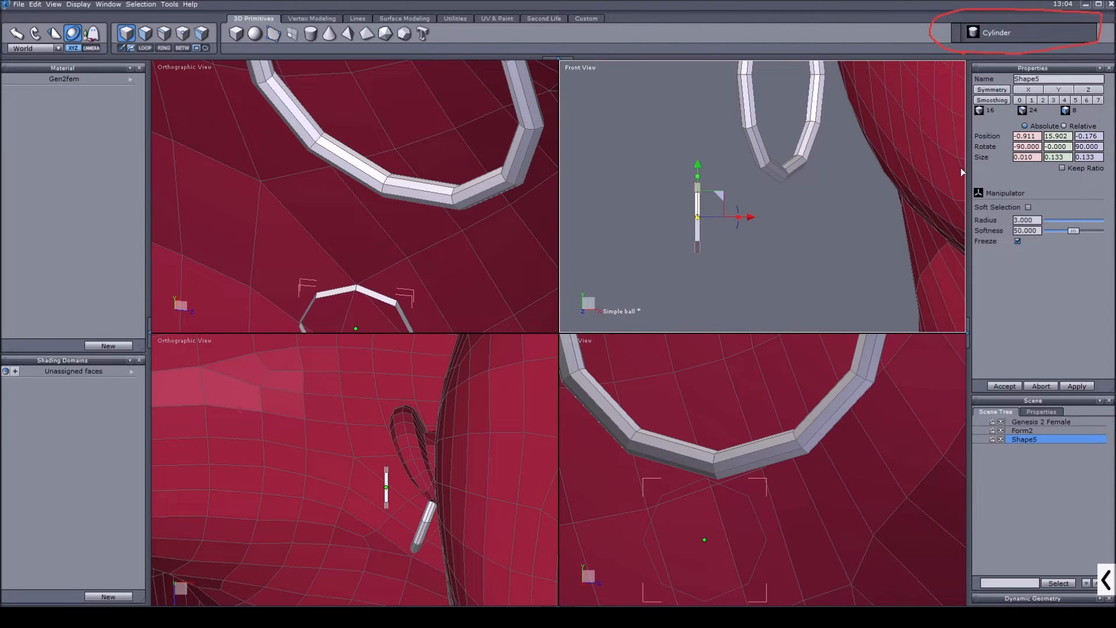
drag(394, 526, 317, 501)
Set the cylinder's X rotation to 0
double_click(1038, 147)
text(0)
key(Return)
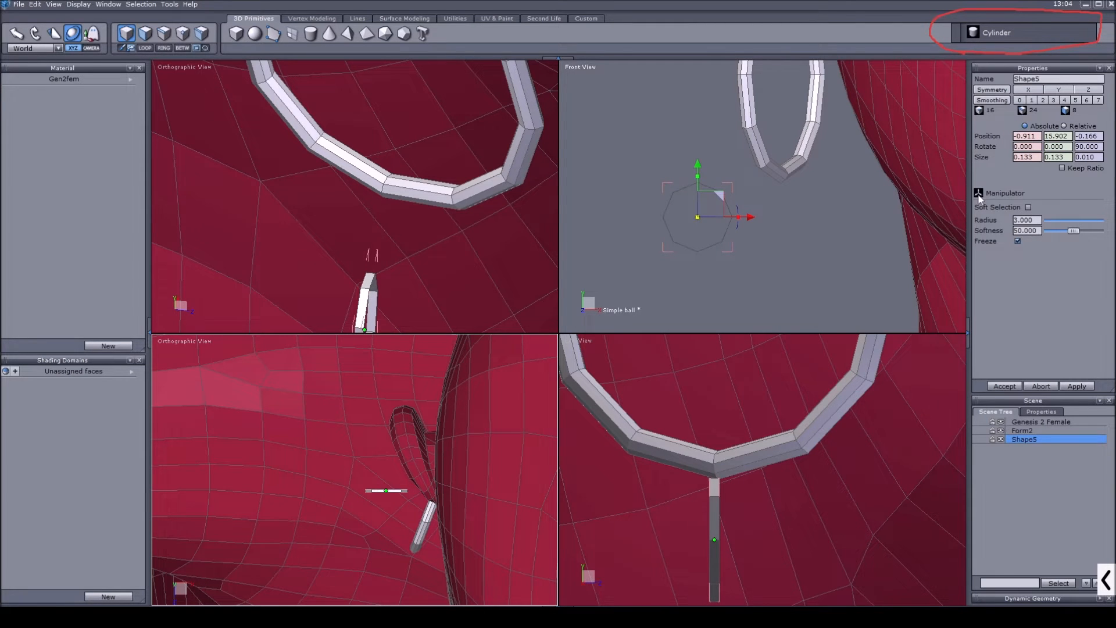
scroll(700, 265, up, 4)
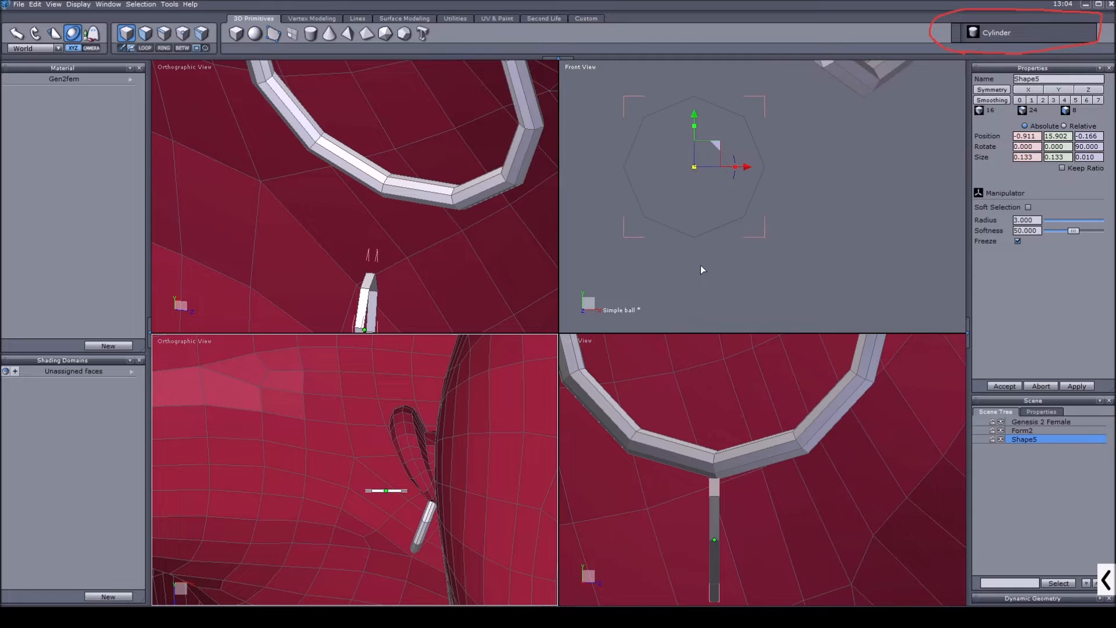
middle_drag(665, 166, 665, 191)
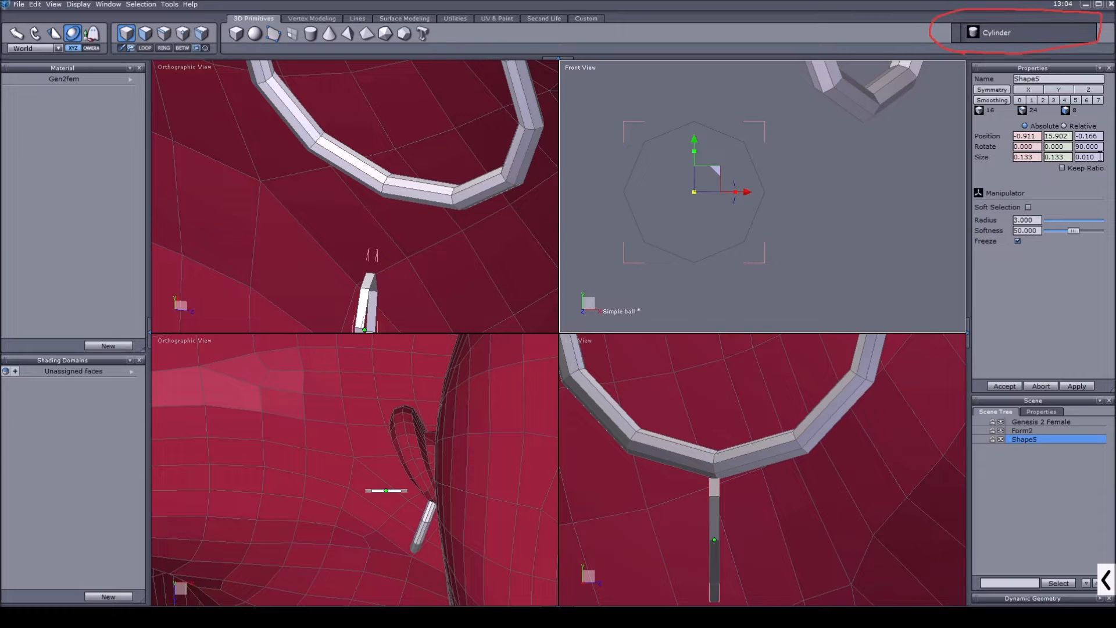
Try a Z size of 0.020 for the cylinder and set it back to 0.010
text(2)
key(Return)
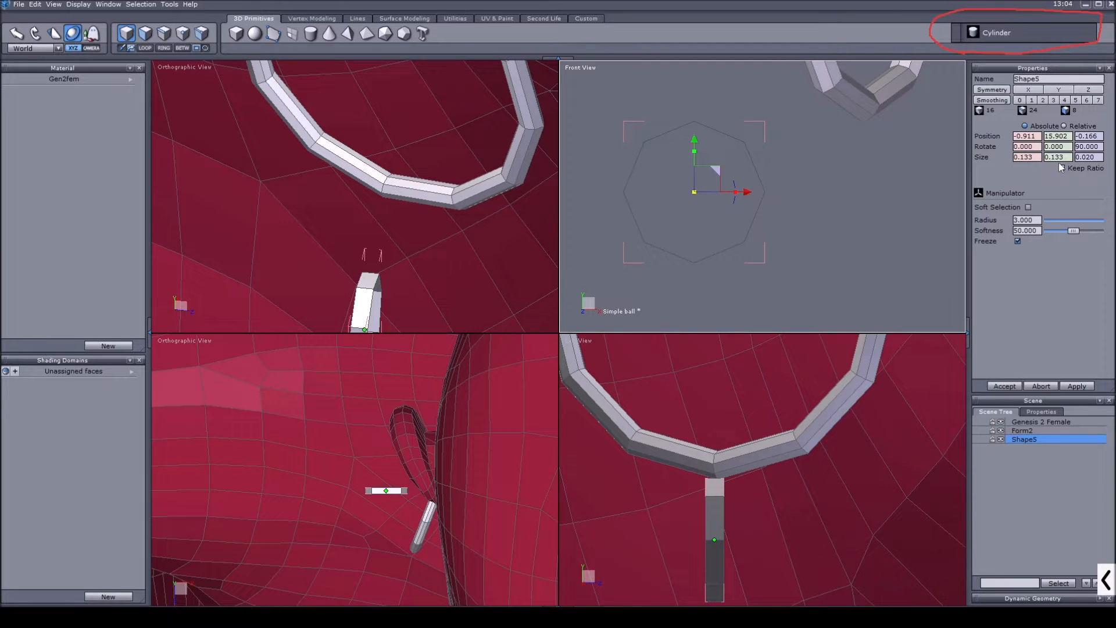
middle_drag(403, 281, 423, 207)
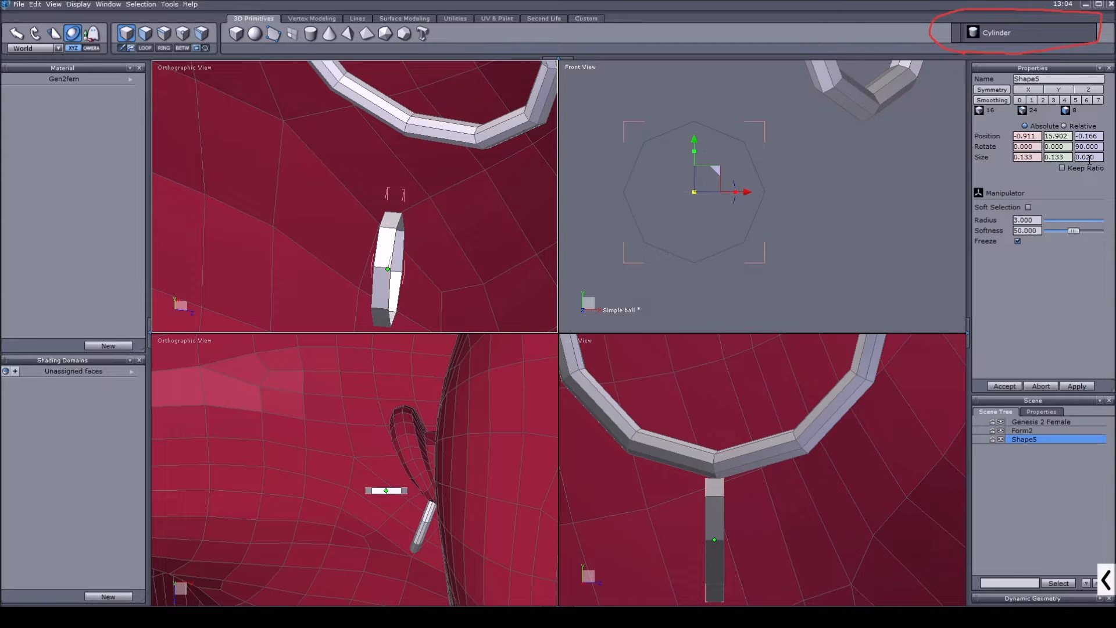
scroll(814, 192, down, 4)
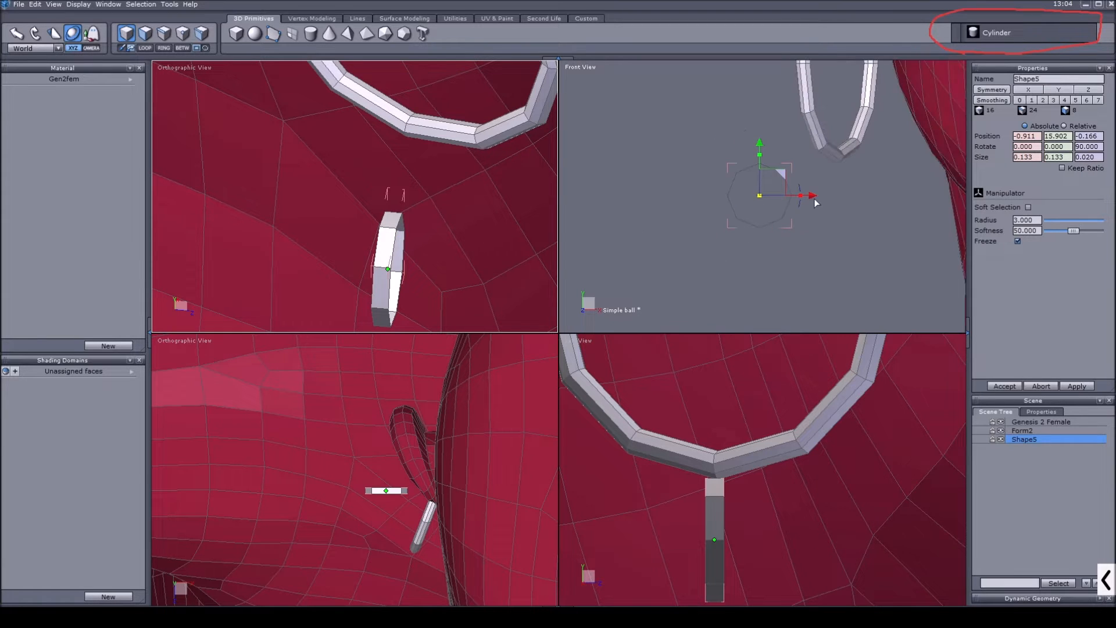
middle_drag(818, 137, 825, 190)
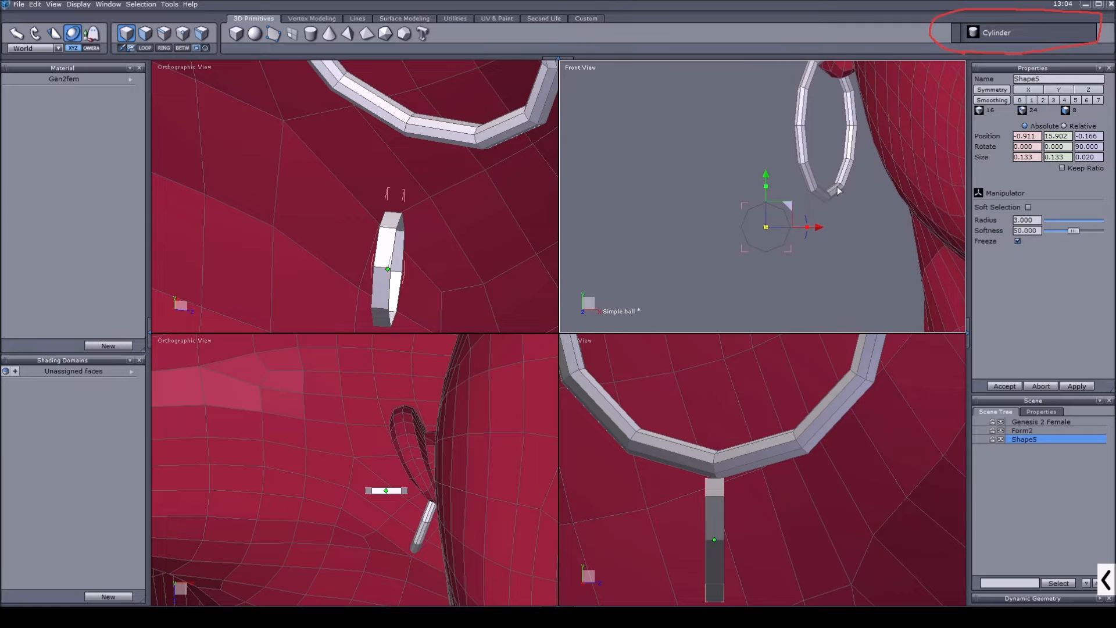
key(BackSpace)
text(1)
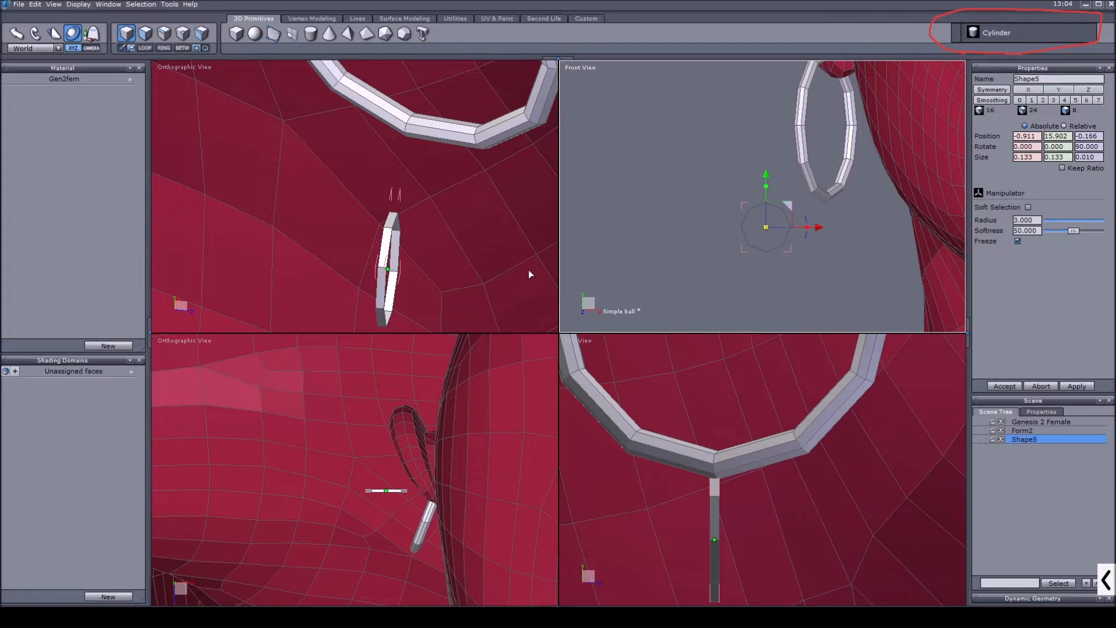
In face selection mode, scale the cylinder along X to about 0.077 to make it an upright oval
scroll(368, 285, up, 2)
middle_drag(369, 285, 387, 253)
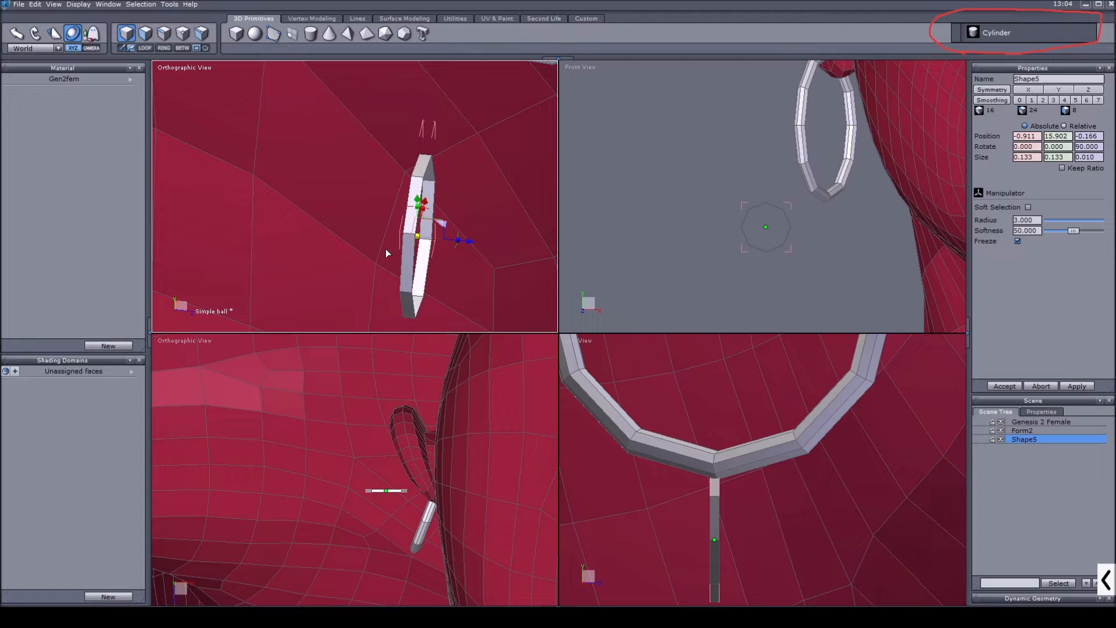
click(145, 33)
scroll(804, 212, up, 2)
scroll(729, 235, up, 2)
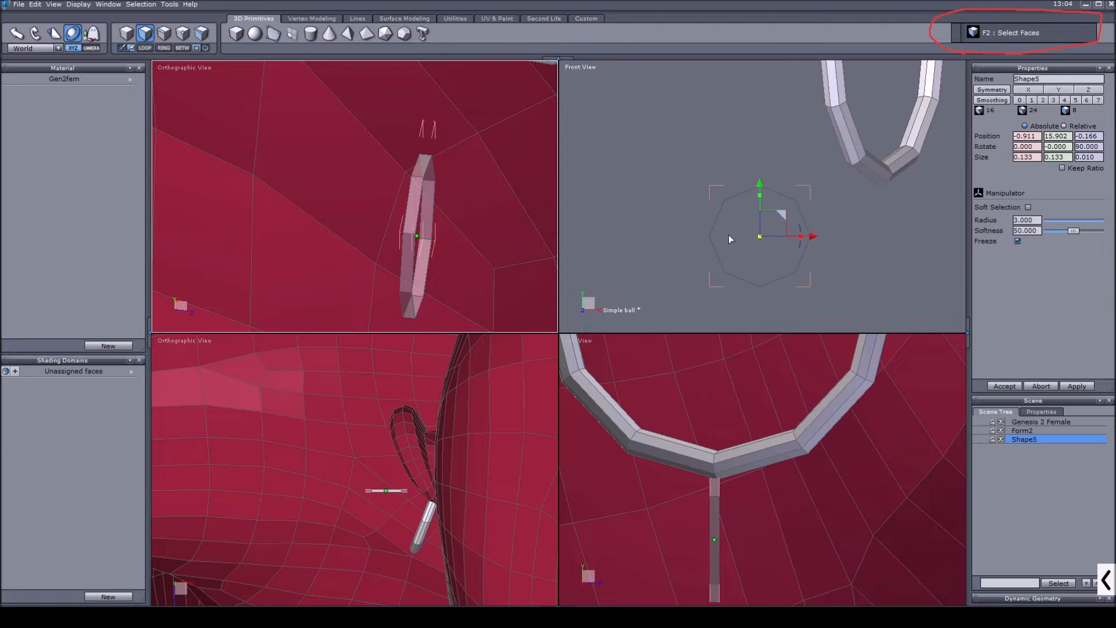
drag(801, 239, 784, 239)
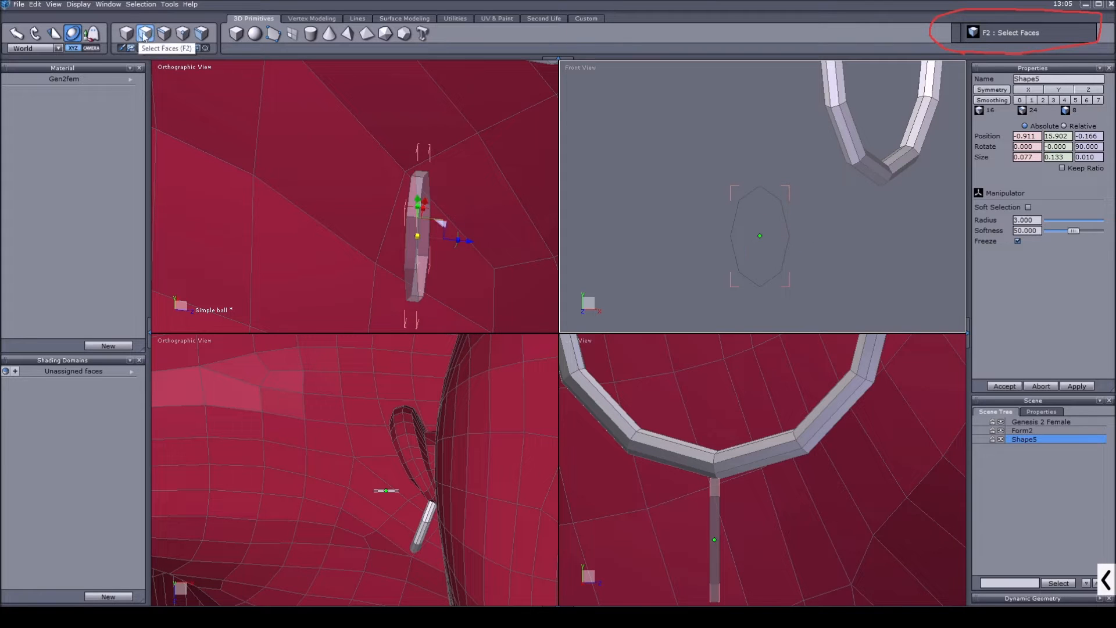
Select the faces at the top of the oval ring and rotate them about the vertical axis to start the twist
drag(707, 163, 733, 199)
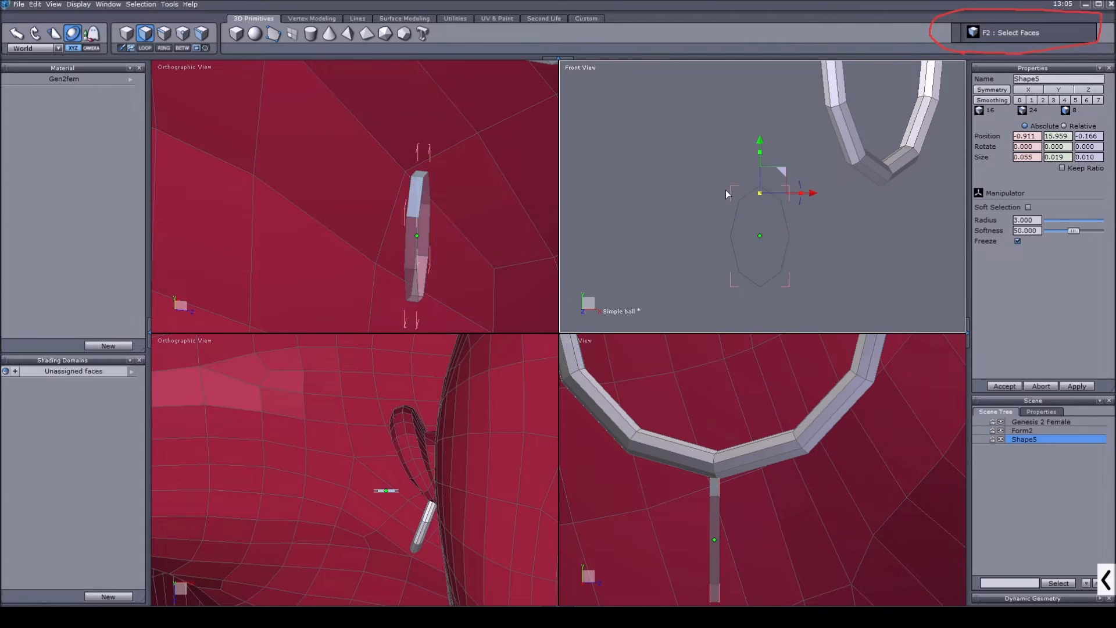
click(420, 185)
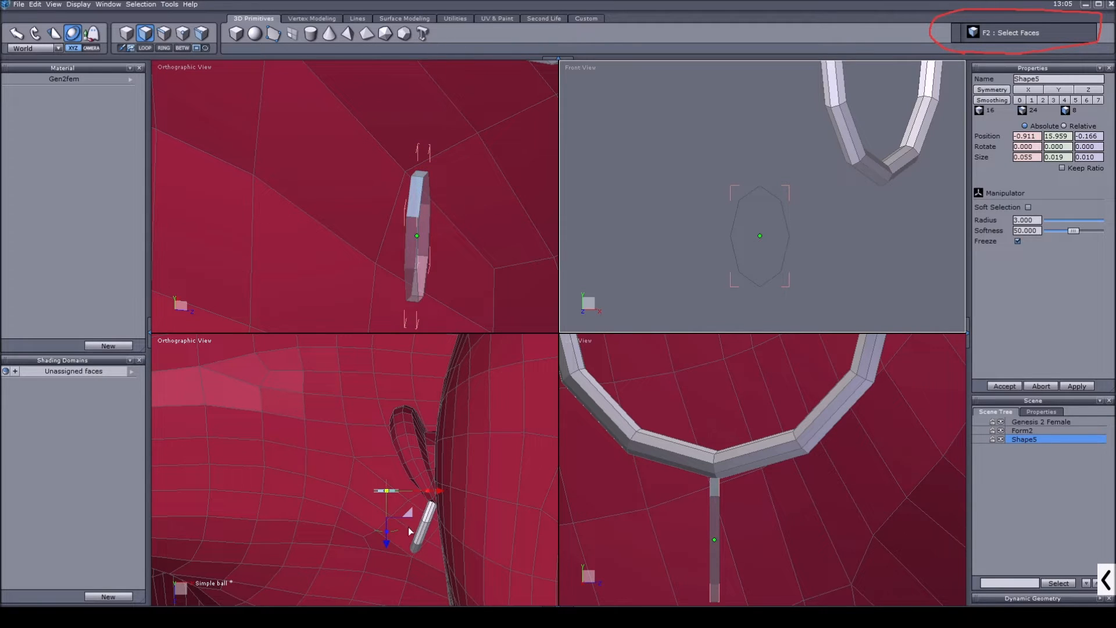
drag(400, 534, 370, 547)
Select the faces at the bottom of the oval ring and rotate them about the vertical axis in the opposite direction
click(776, 297)
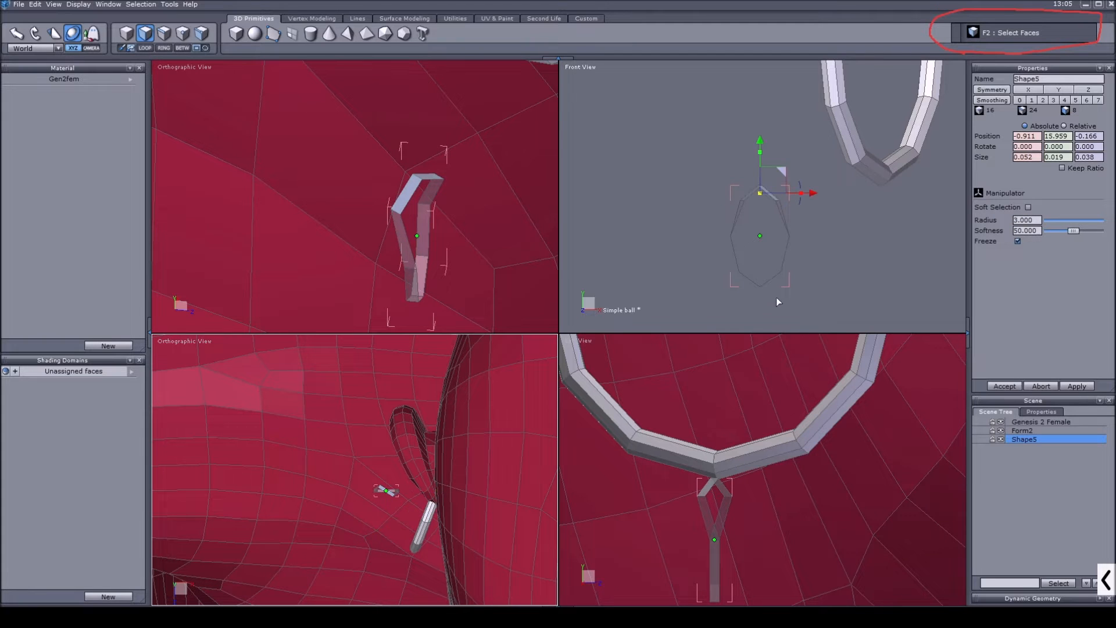
drag(717, 262, 814, 314)
scroll(384, 492, up, 3)
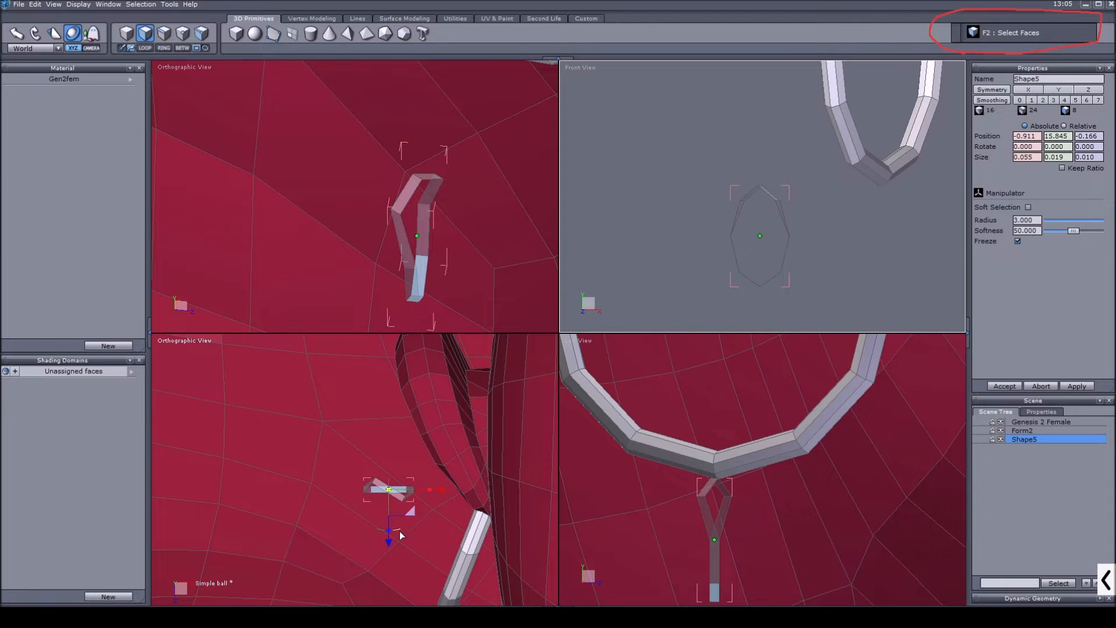
drag(400, 532, 426, 518)
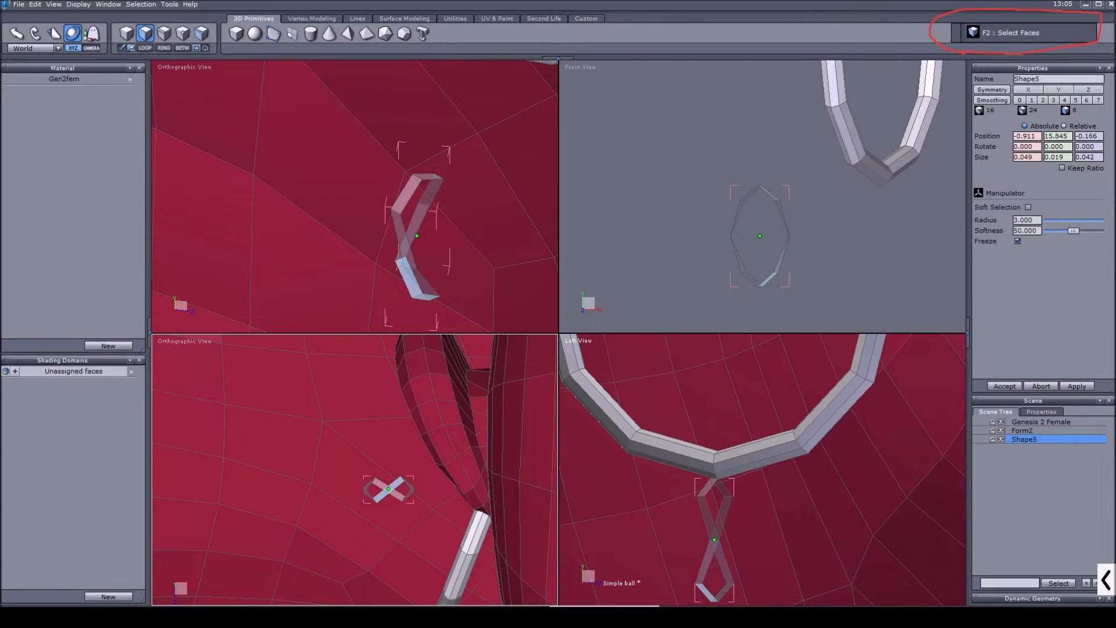
Select the whole twisted oval and apply Thickness with a value of 0.01 to the inside
scroll(433, 258, down, 5)
scroll(433, 258, up, 3)
middle_drag(433, 259, 326, 250)
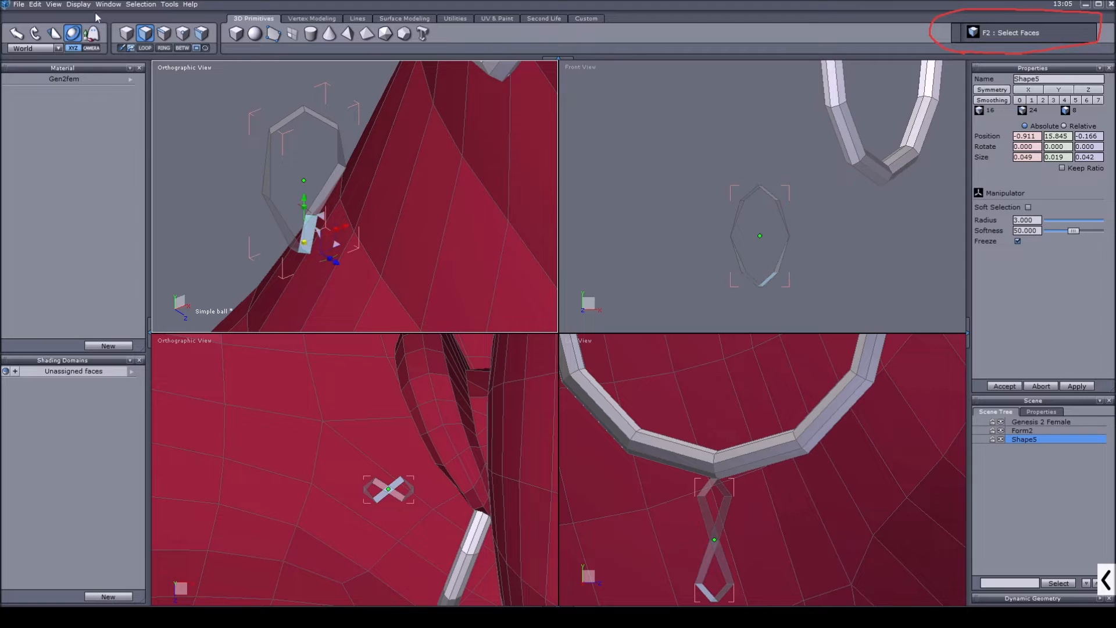
click(126, 34)
key(space)
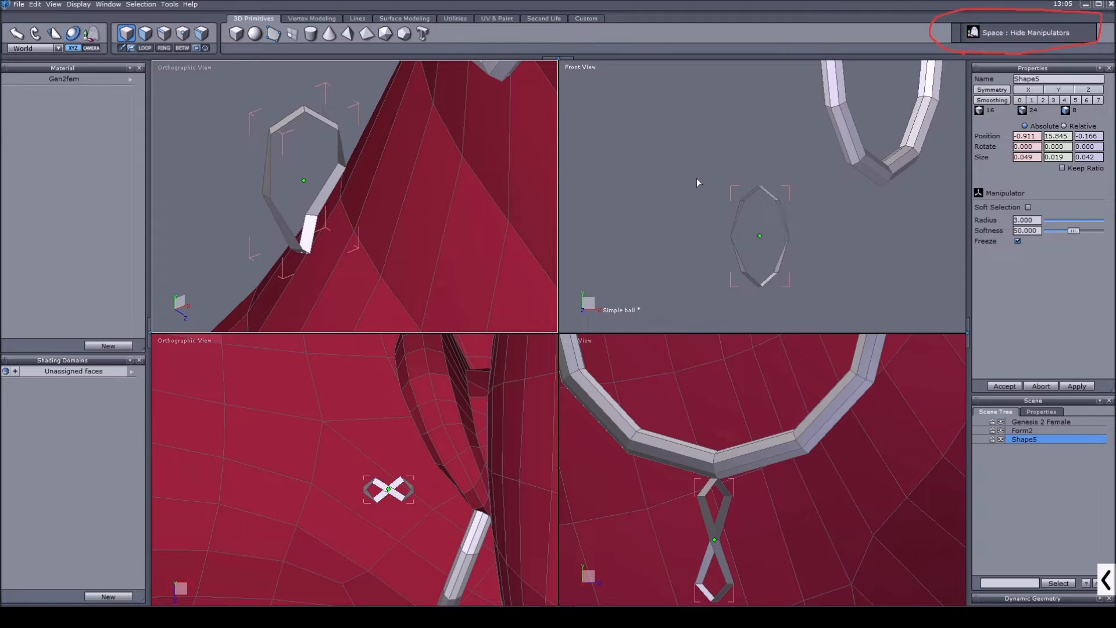
key(space)
key(alt+t)
scroll(339, 151, up, 2)
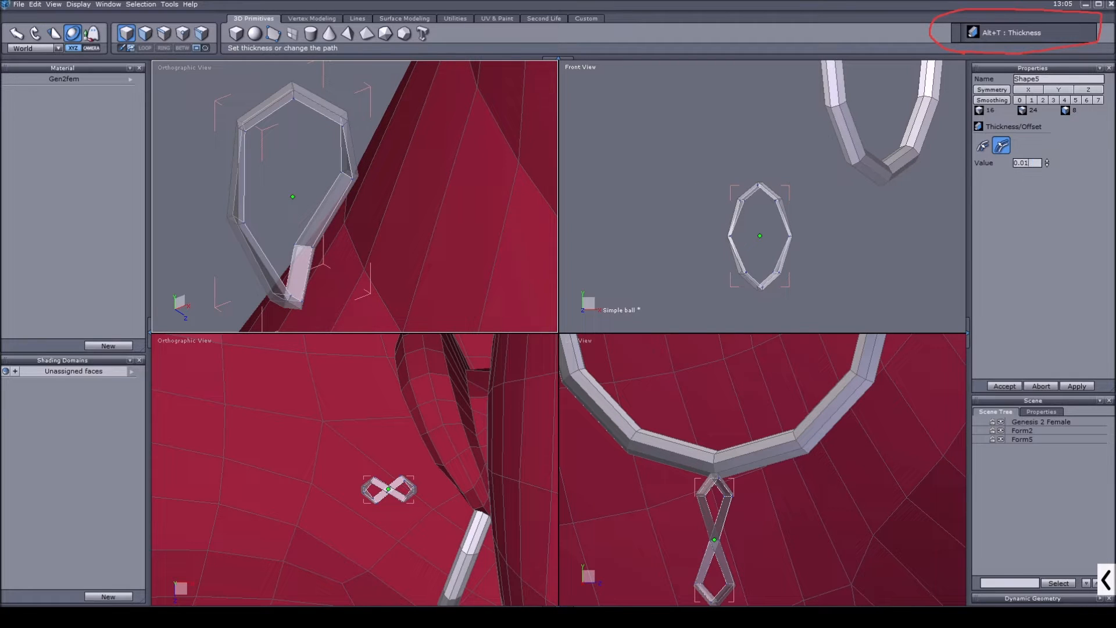
key(Return)
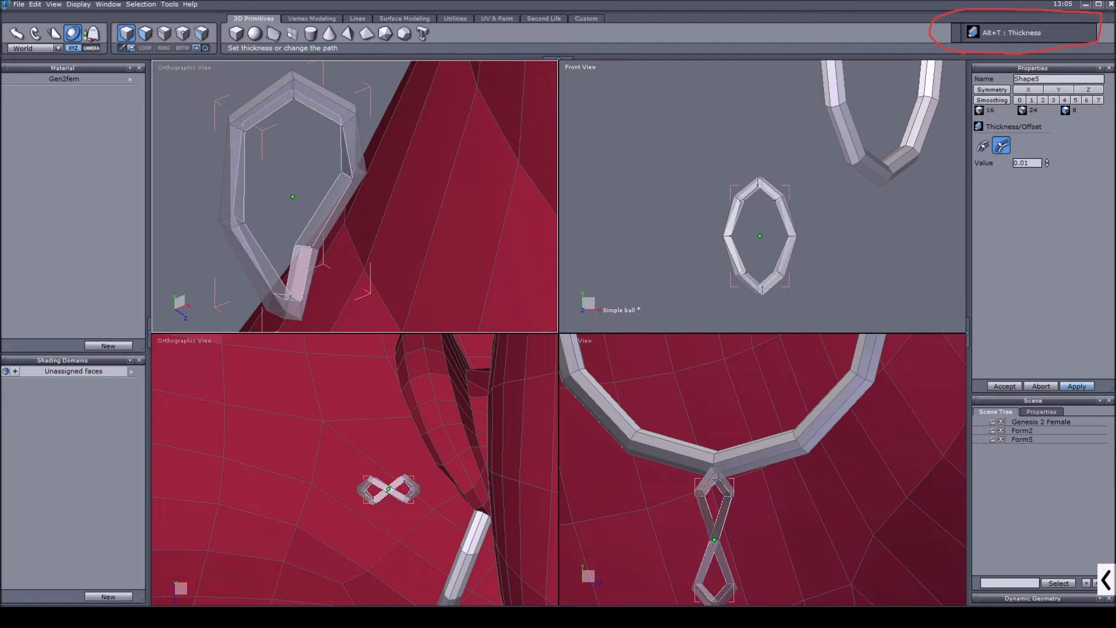
click(983, 147)
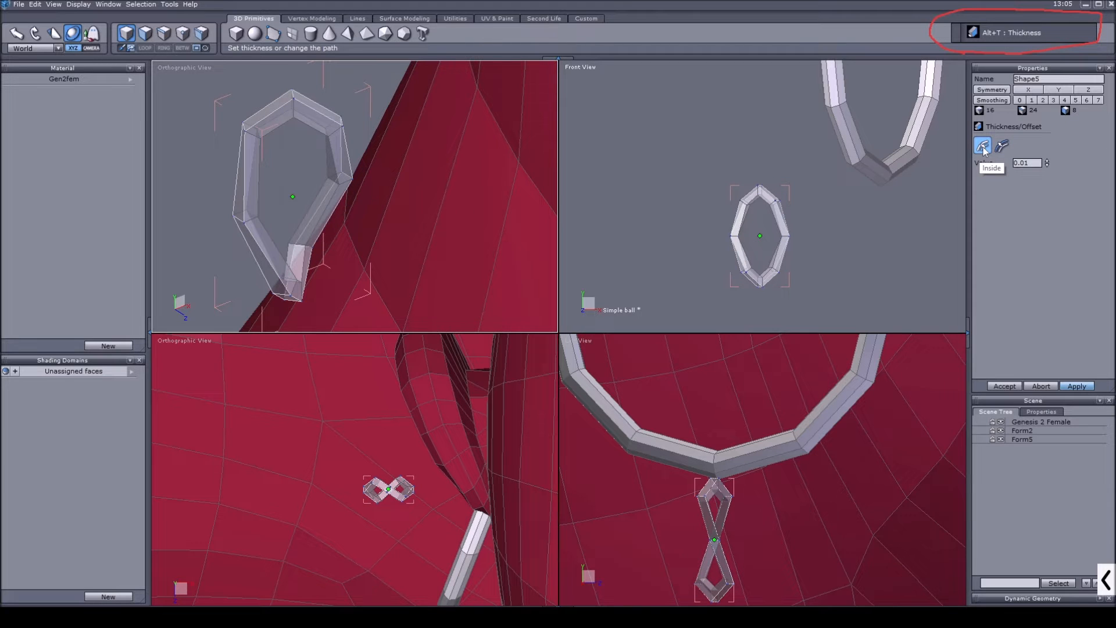
click(1005, 386)
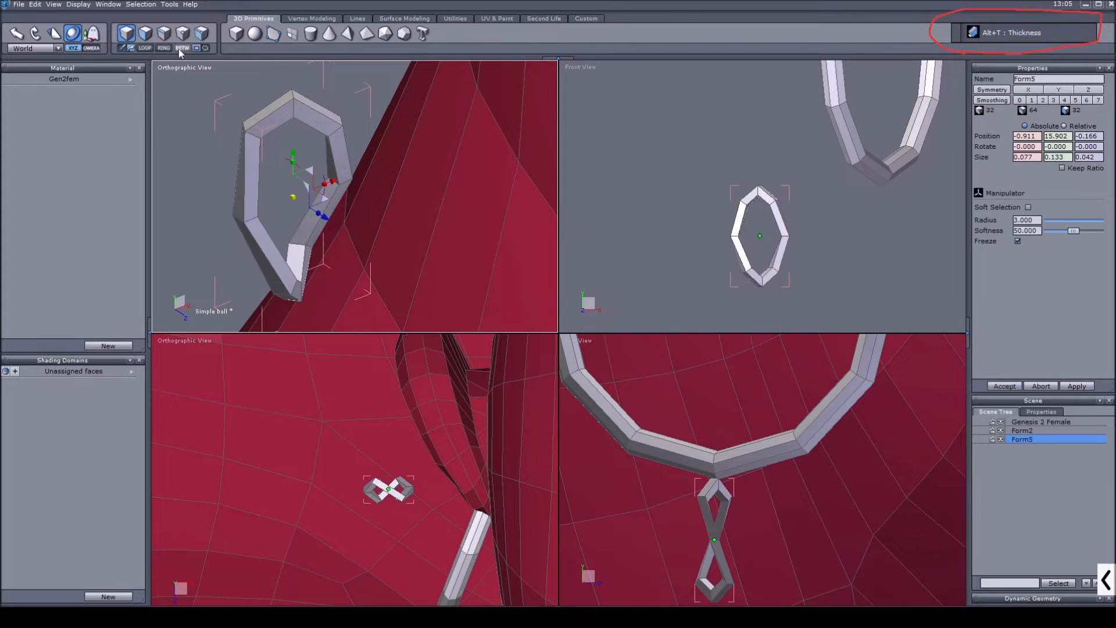
Select the rings of cross-section edges around the link and connect them to add an edge loop along each side
key(F3)
click(335, 133)
key(l)
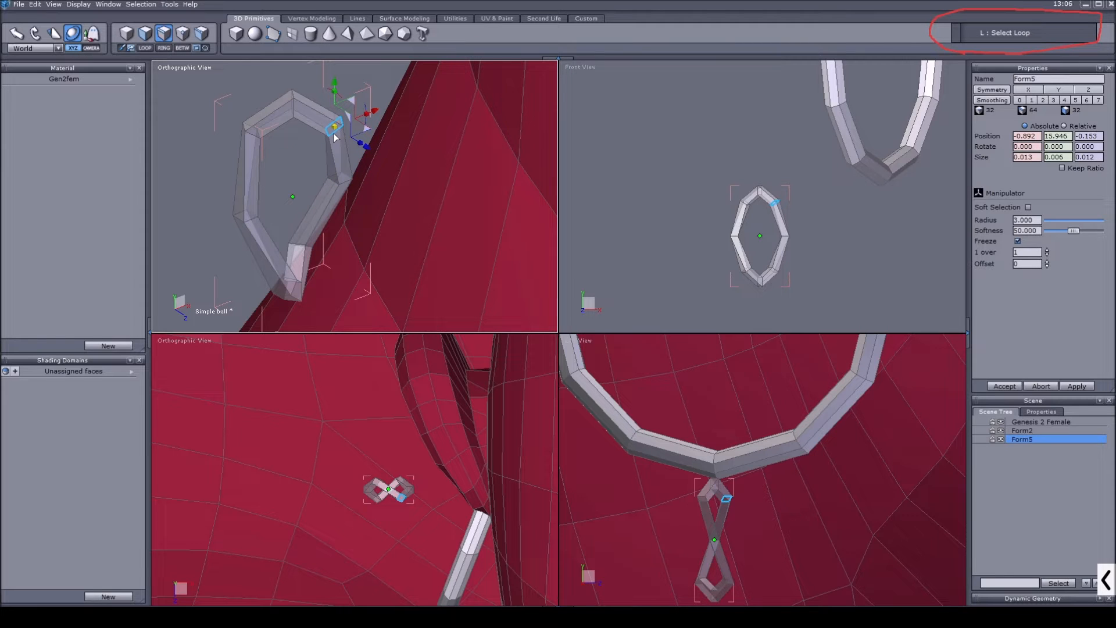
key(alt+a)
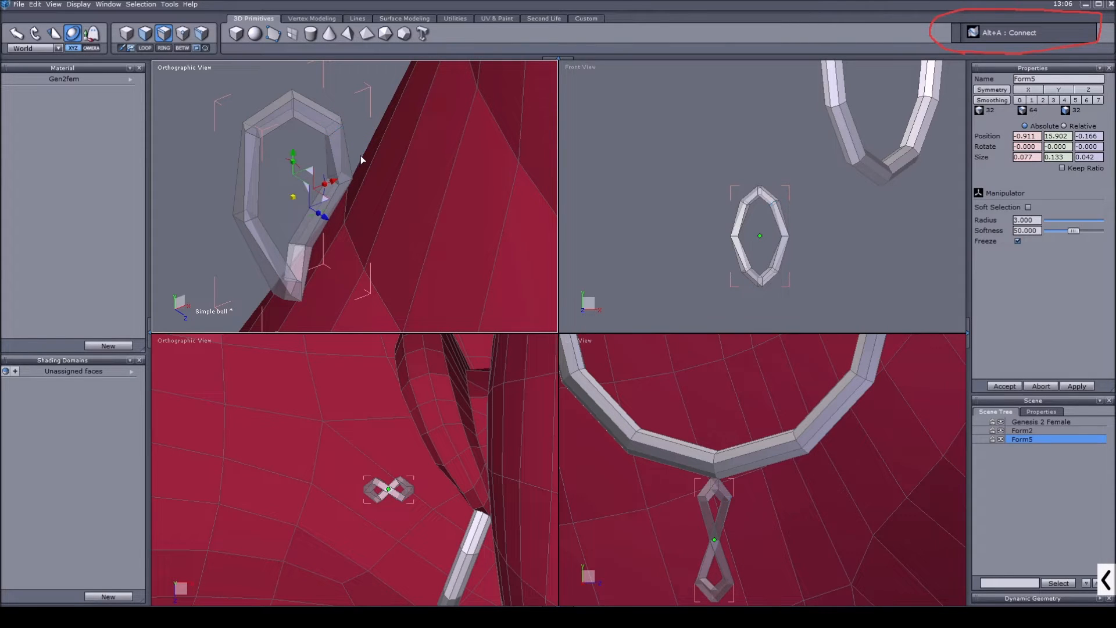
key(ctrl+z)
key(k)
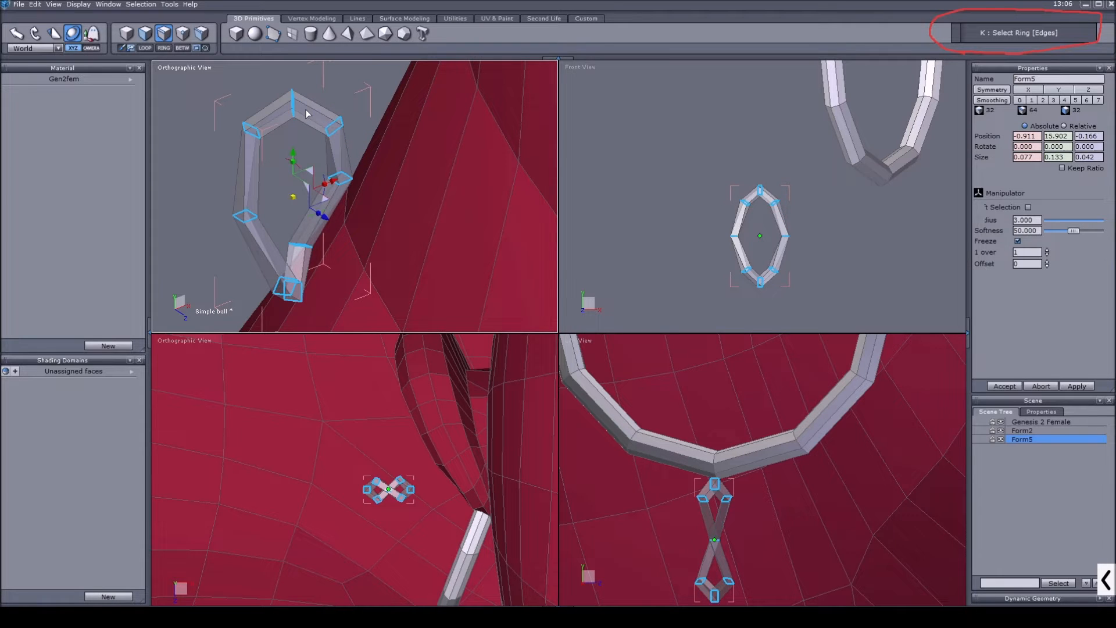
key(alt+a)
Scale the link's outer middle edge loop up to about 0.080 by 0.138 and the inner middle loop slightly down
drag(275, 127, 279, 105)
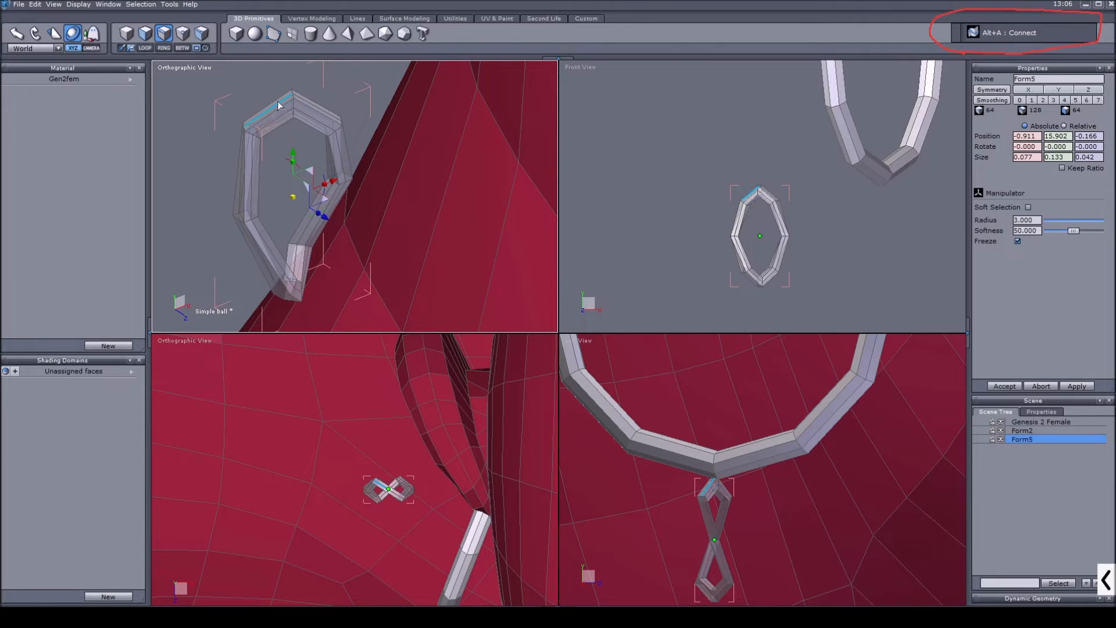
key(l)
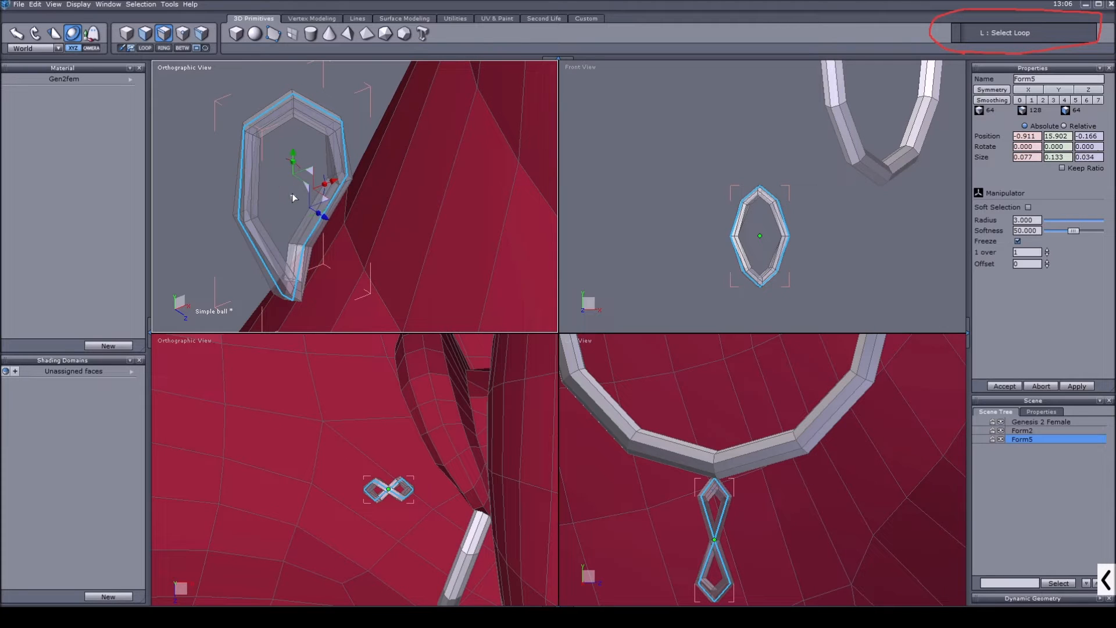
drag(294, 196, 297, 195)
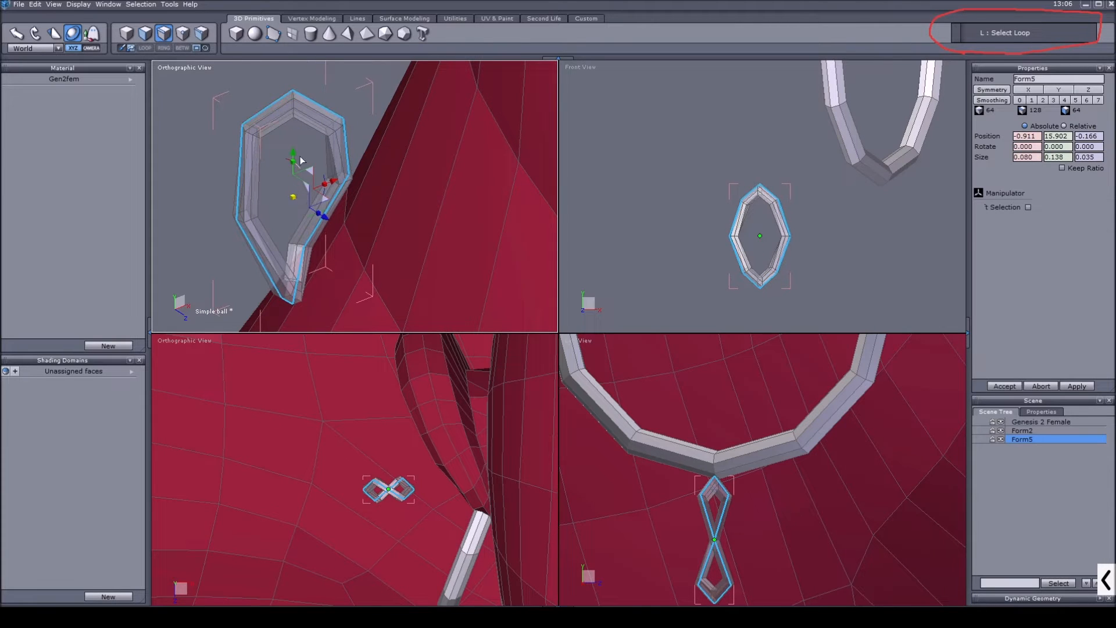
click(313, 128)
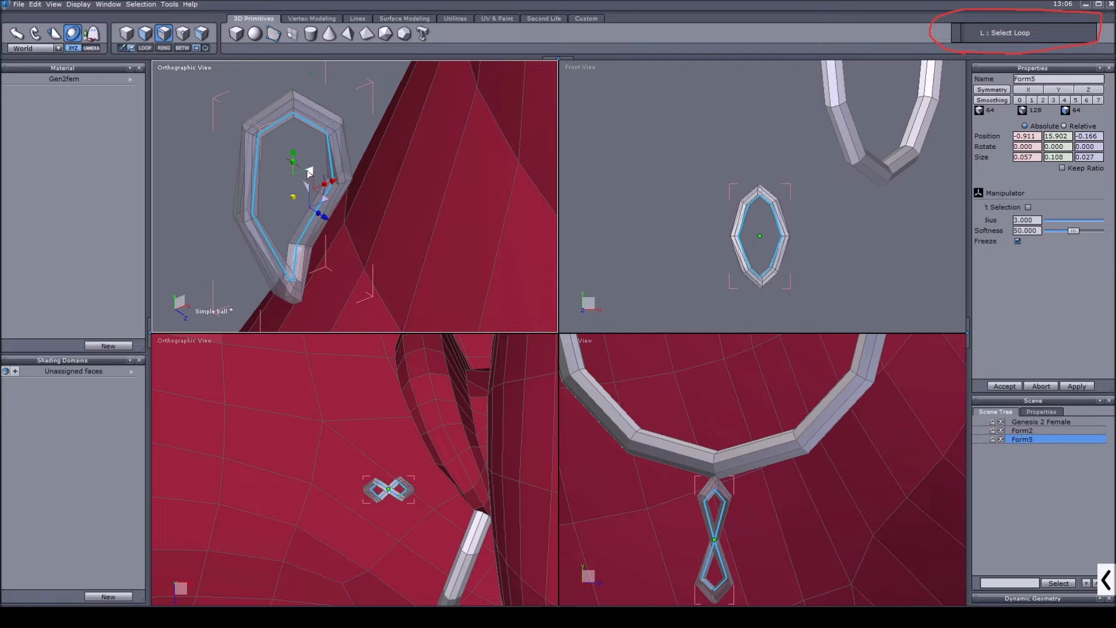
drag(294, 196, 292, 197)
Set the manipulator to Selection mode and move the link's front middle edge loop outward to about Z -0.159
click(284, 116)
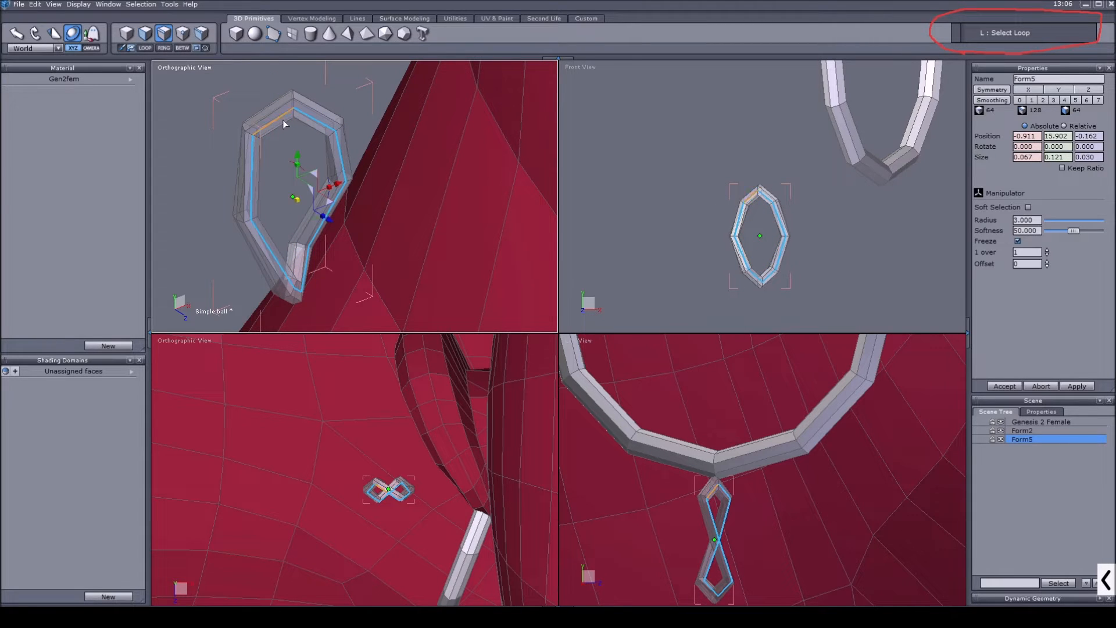
click(38, 48)
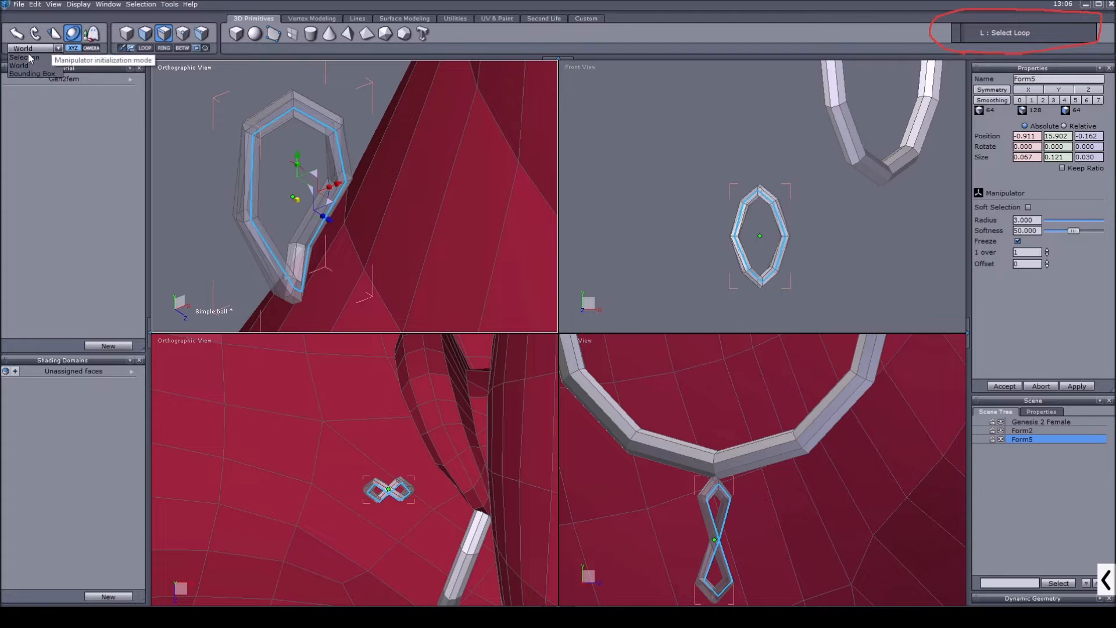
click(23, 57)
scroll(401, 550, up, 3)
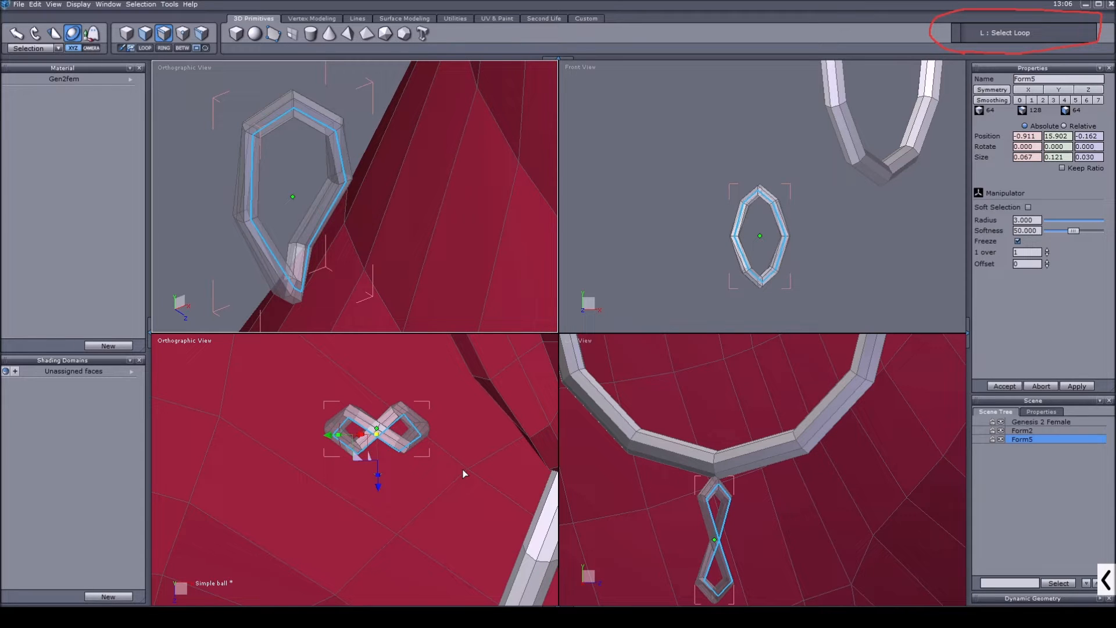
scroll(720, 542, up, 2)
scroll(720, 542, down, 2)
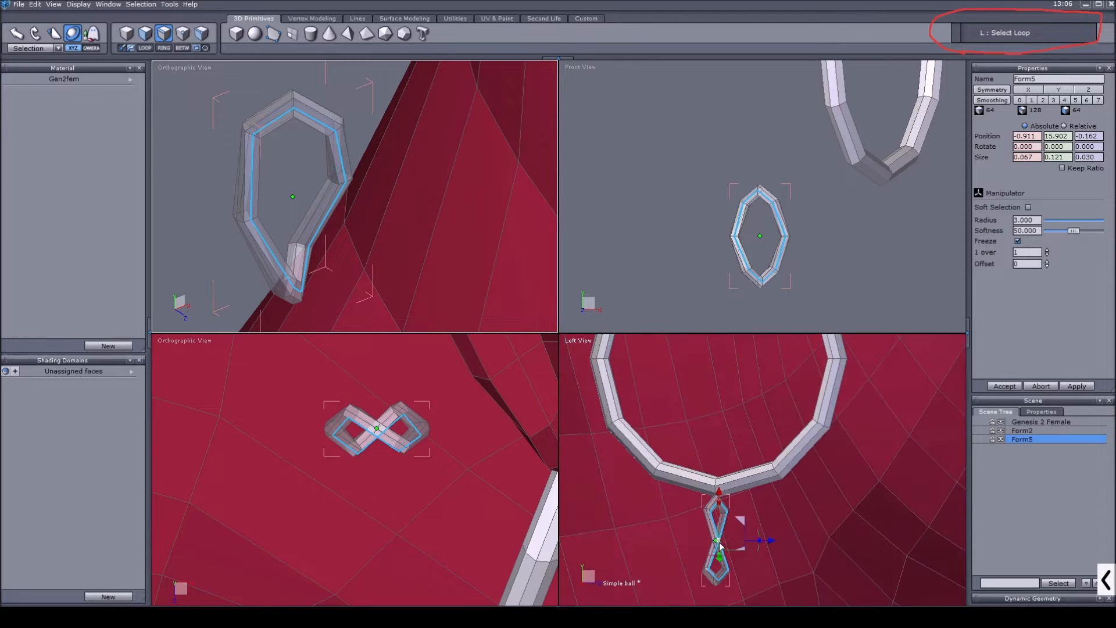
drag(771, 540, 775, 542)
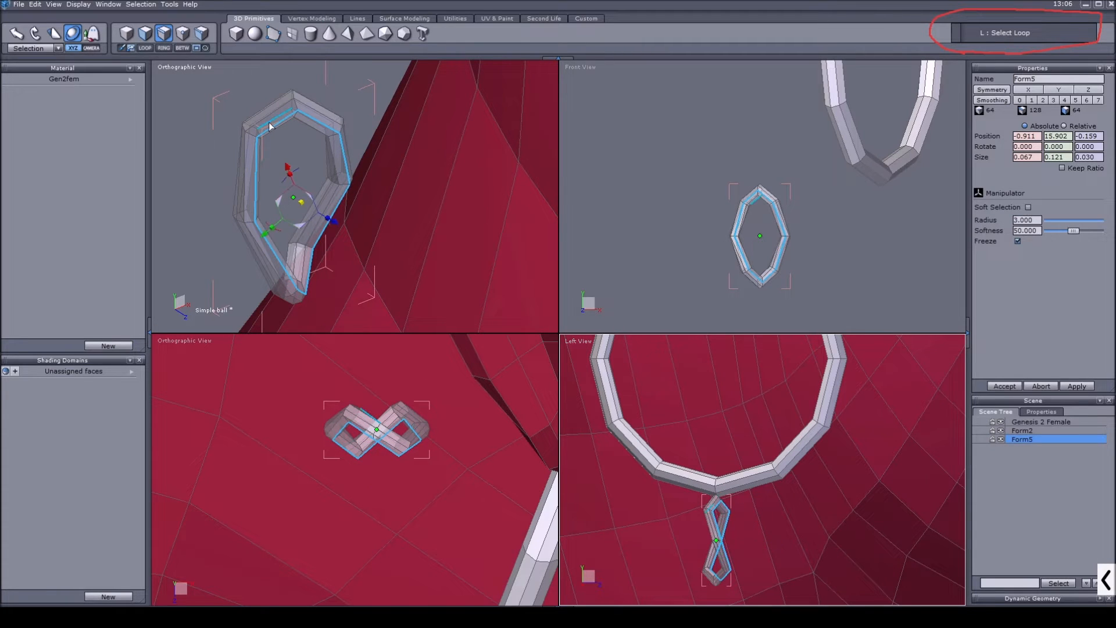
Move the link's rear middle edge loop outward to about Z -0.174 and return the manipulator to World mode
click(251, 137)
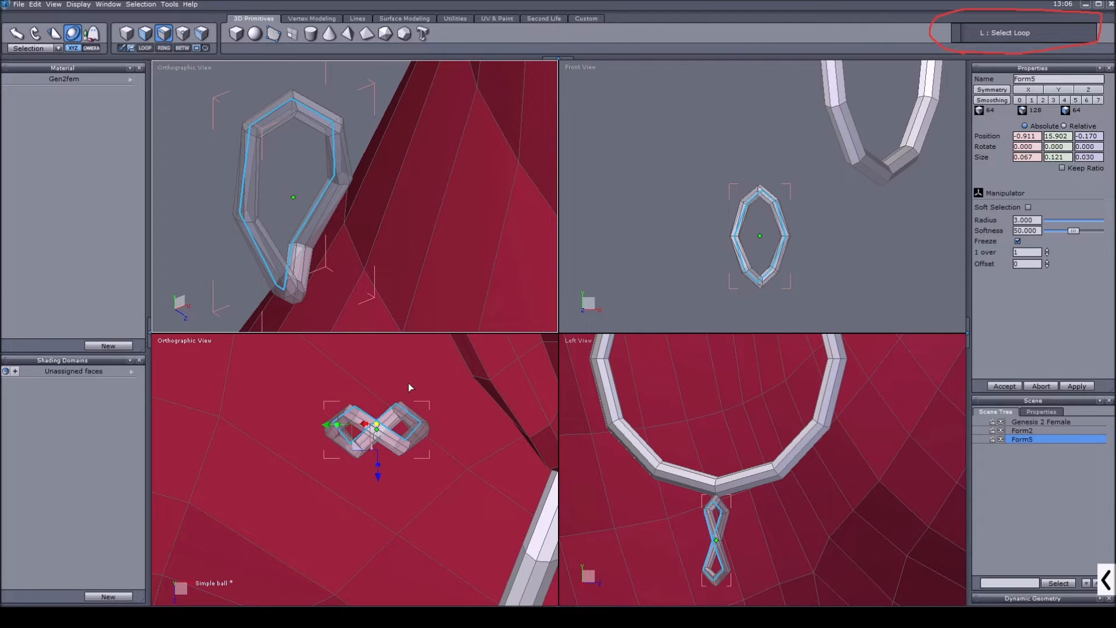
drag(766, 541, 763, 541)
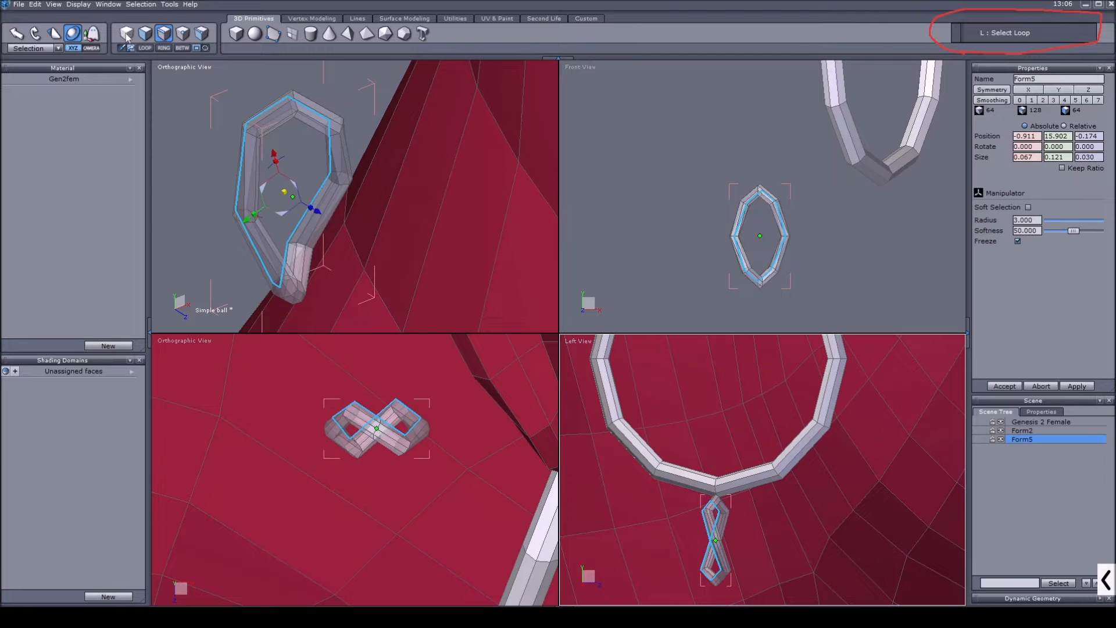
click(43, 50)
click(19, 65)
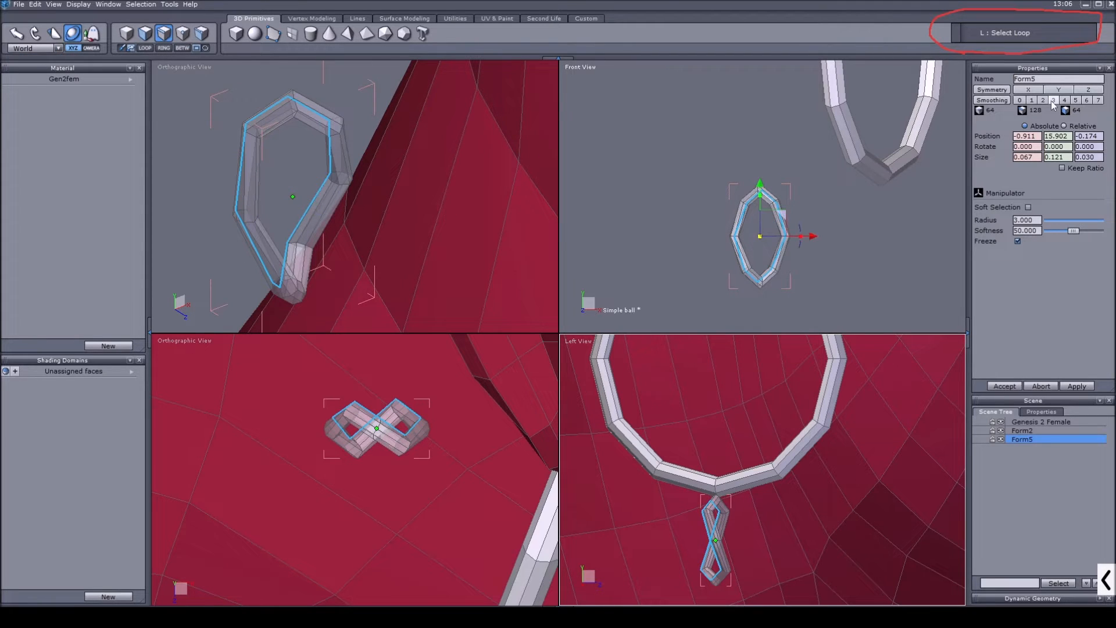
Preview the link with smoothing level 2 and undo the smoothing
click(1042, 100)
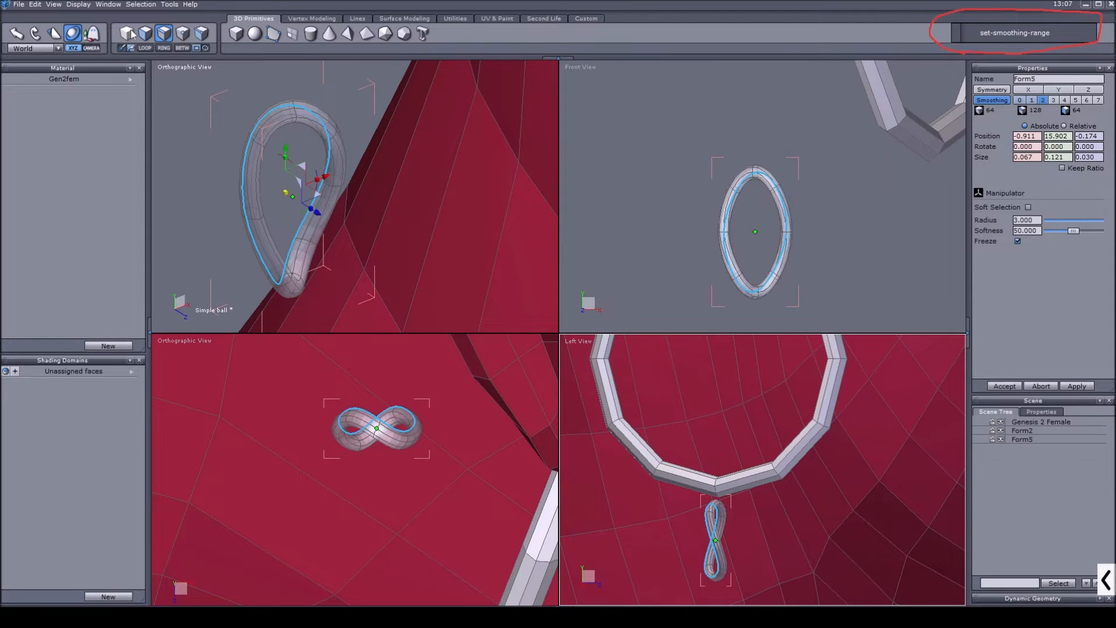
key(F1)
scroll(349, 233, down, 3)
right_drag(343, 230, 295, 210)
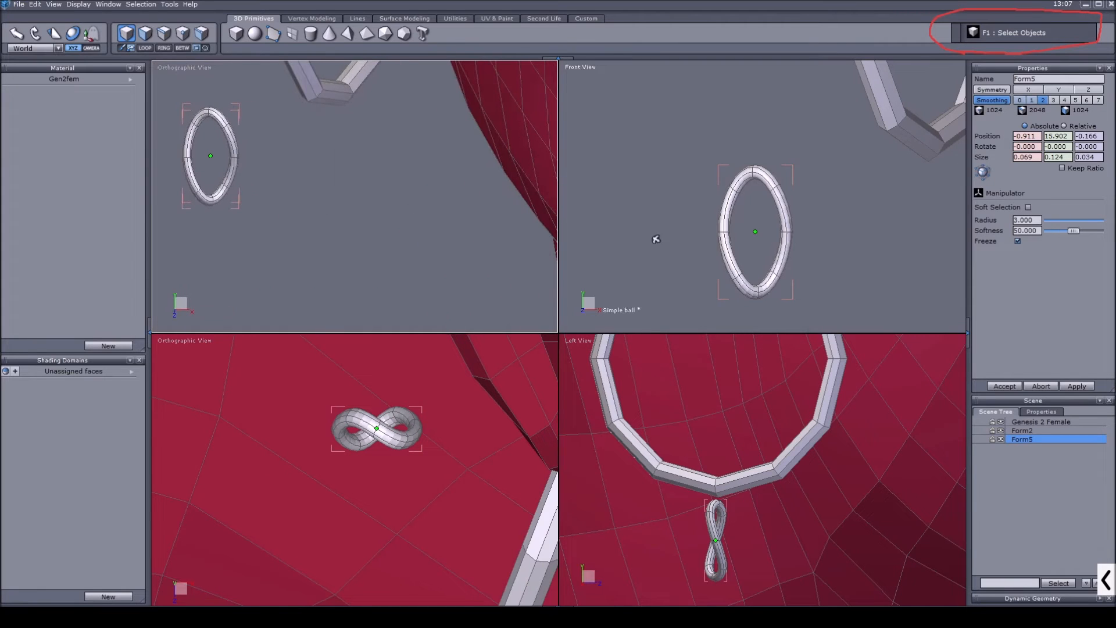
scroll(641, 226, down, 5)
scroll(643, 225, up, 5)
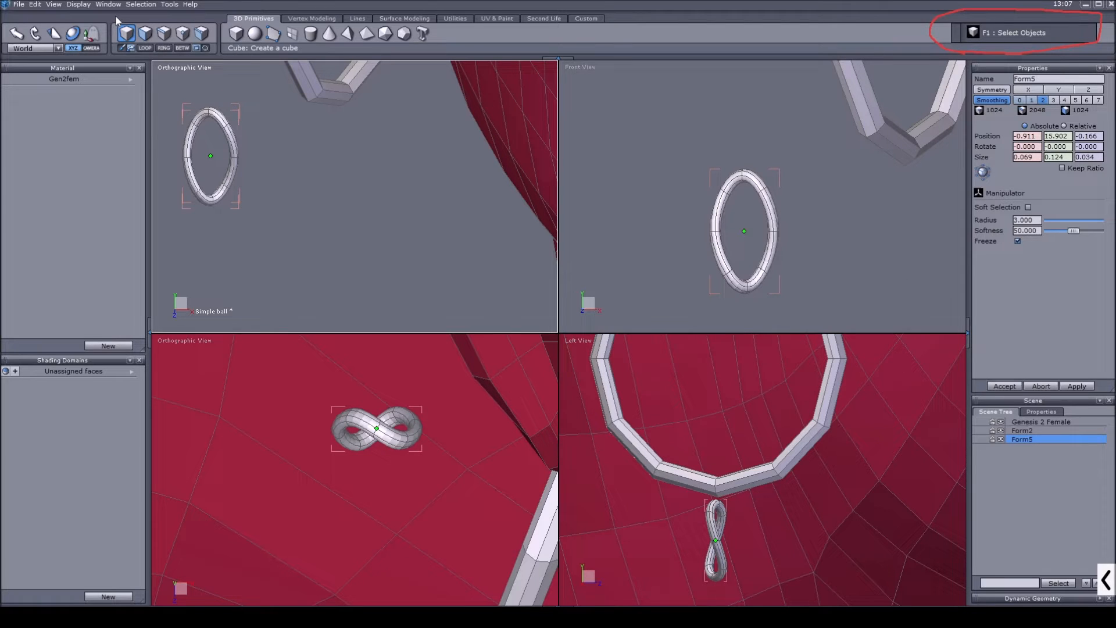
key(ctrl+z)
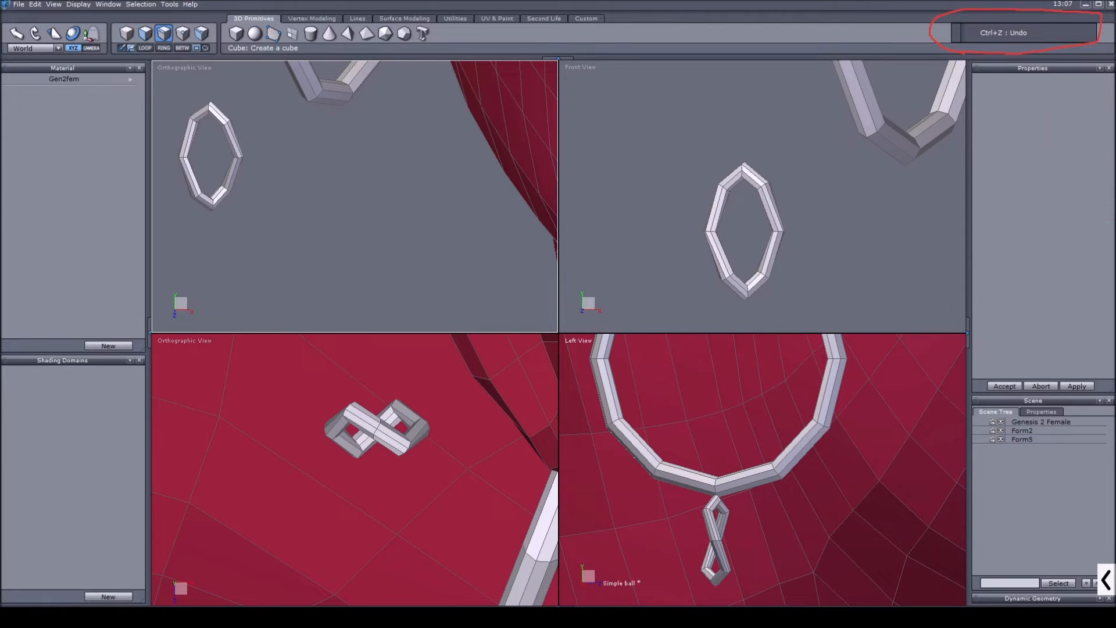
Rename the Form2 object as Hoop
scroll(676, 278, down, 3)
click(1022, 431)
drag(1048, 78, 877, 84)
text(Hoop)
key(Return)
Rename the Form5 object as Link
click(1033, 439)
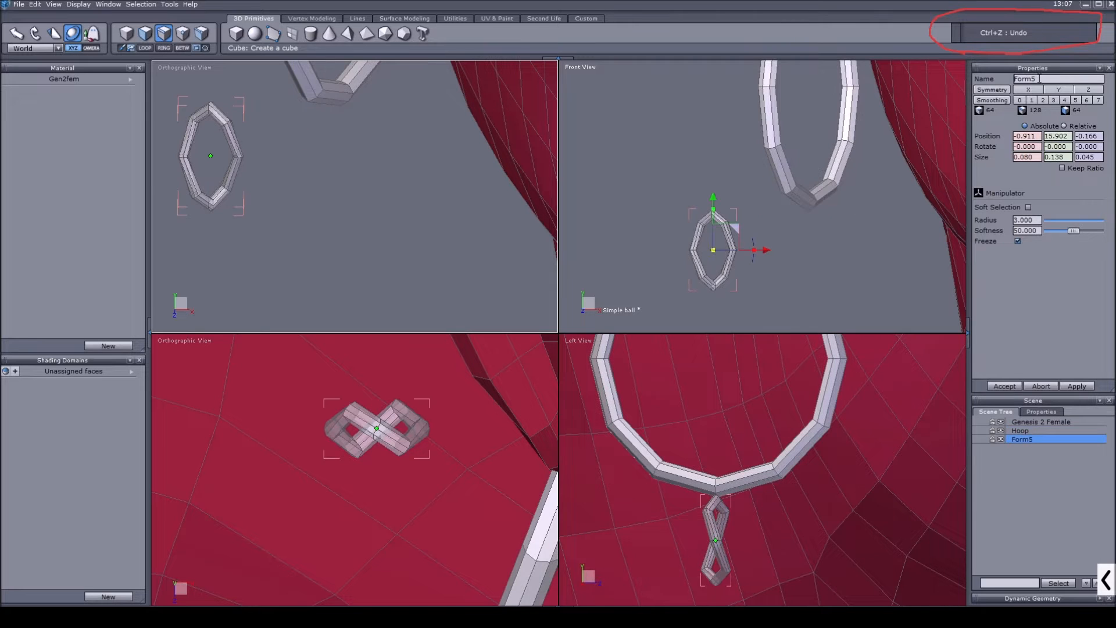
text(Cink)
key(Return)
click(1005, 387)
Move the link onto the hoop's lowest point at about X -0.746, Y 15.951, Z -0.163 and rotate it about -23.2 degrees around Y
drag(737, 231, 835, 201)
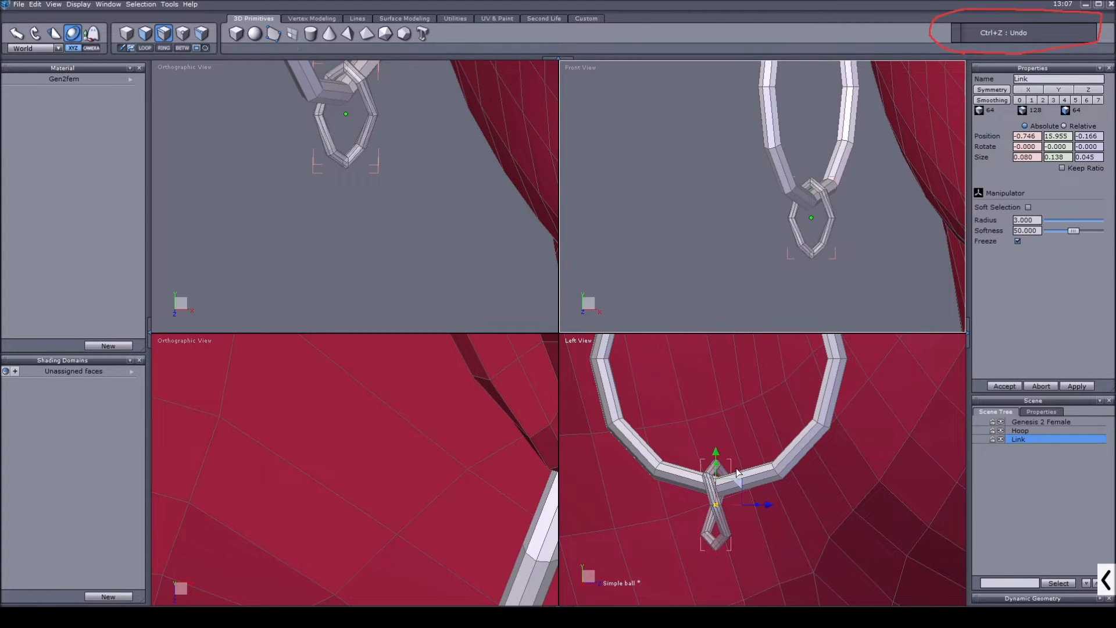
drag(738, 483, 739, 486)
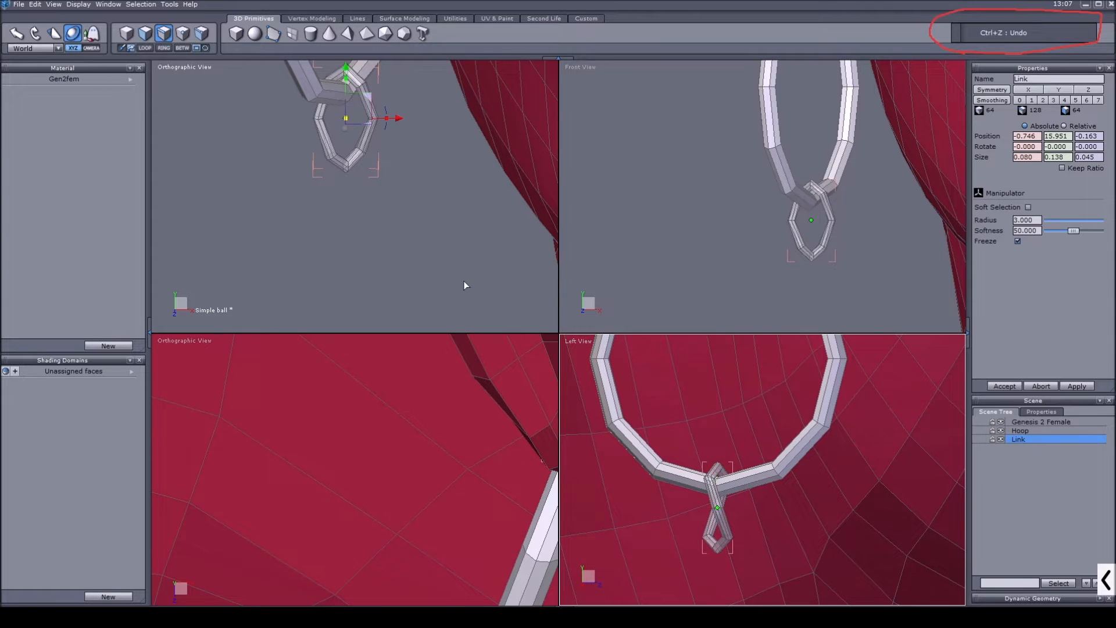
scroll(464, 444, down, 4)
middle_drag(471, 453, 459, 458)
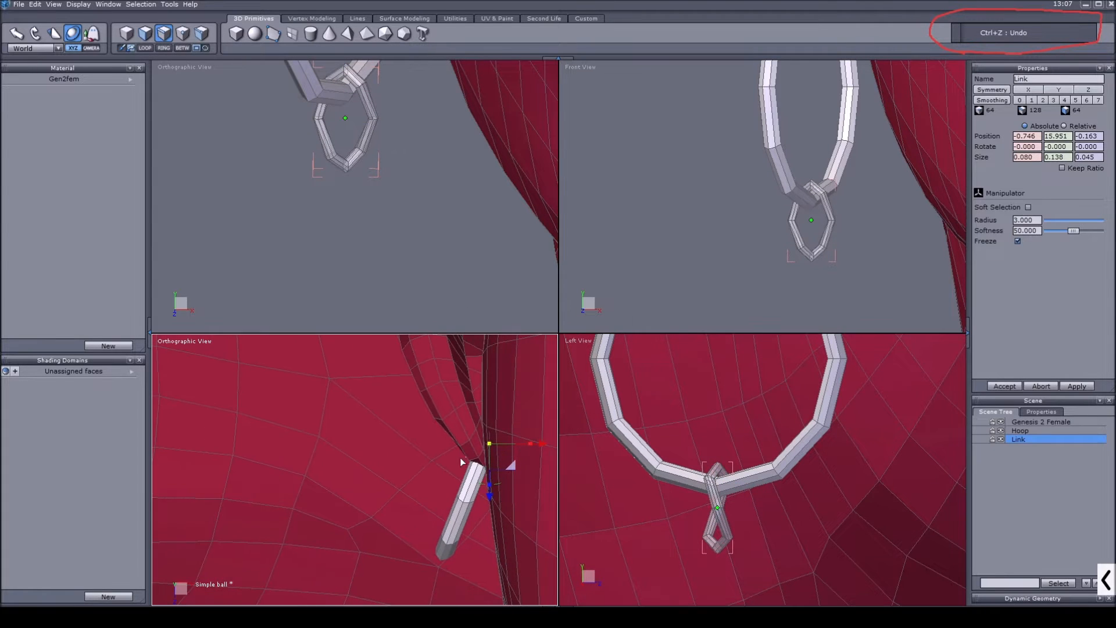
scroll(460, 458, up, 2)
mouse_move(505, 482)
mouse_down()
mouse_move(493, 474)
mouse_move(488, 487)
mouse_up()
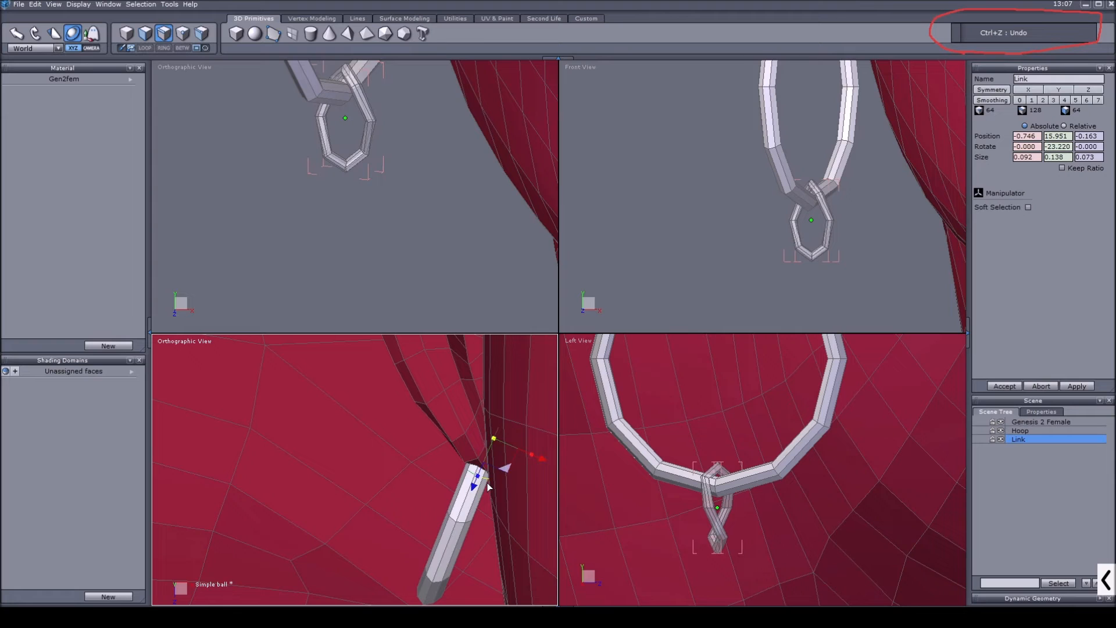
Align the manipulator's axes to the selection and nudge the link to about X -0.749, Z -0.165 on the hoop
click(33, 49)
click(30, 57)
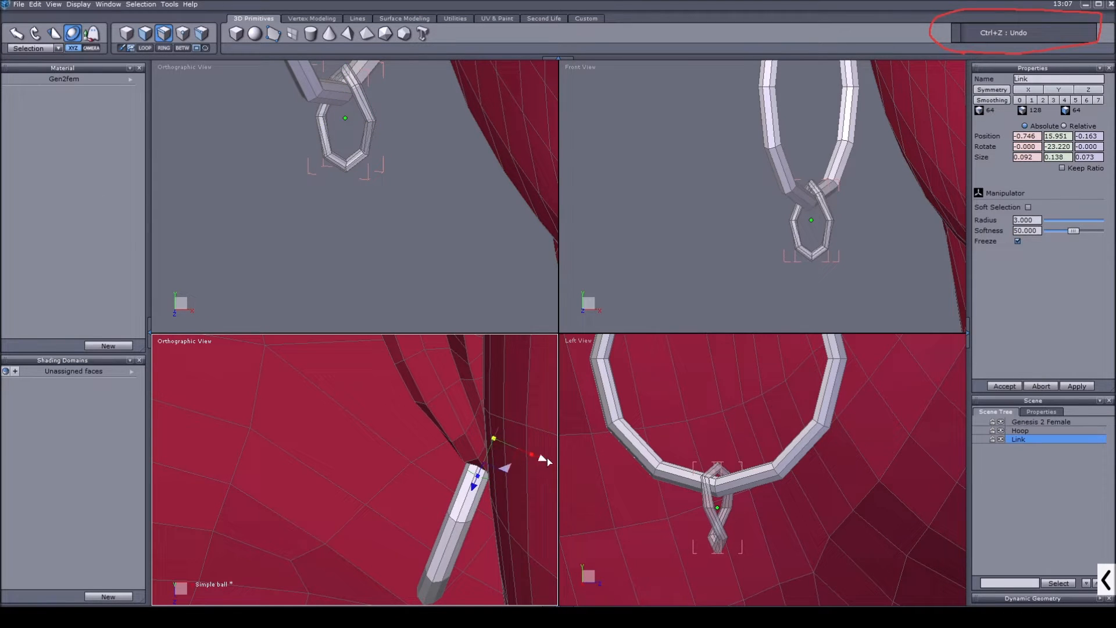
drag(547, 462, 544, 463)
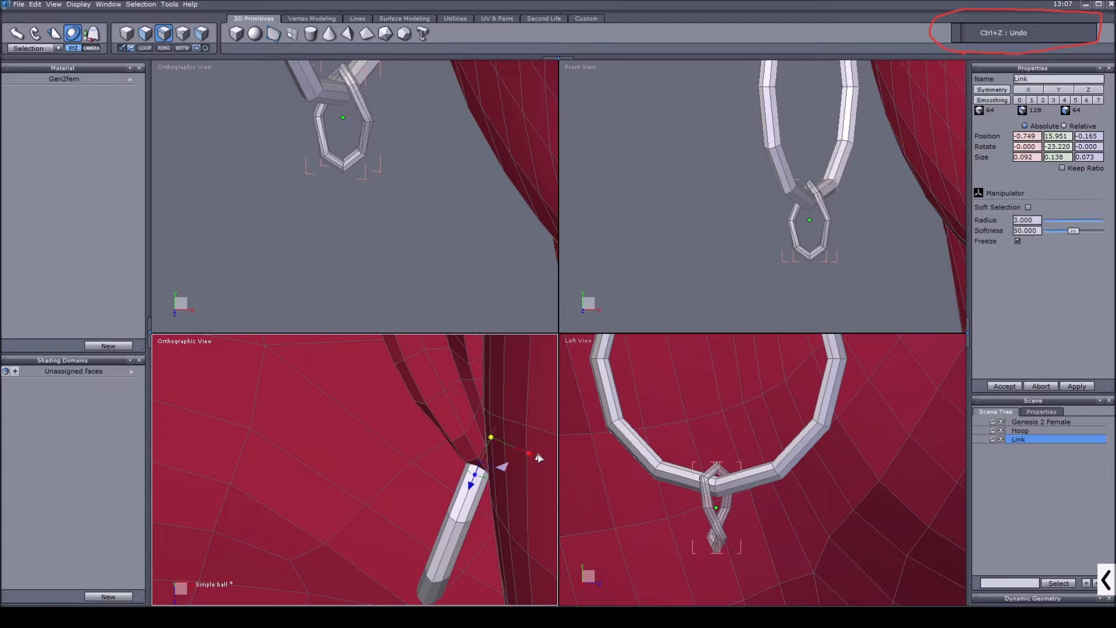
scroll(307, 207, down, 5)
right_drag(306, 207, 231, 207)
scroll(444, 244, up, 4)
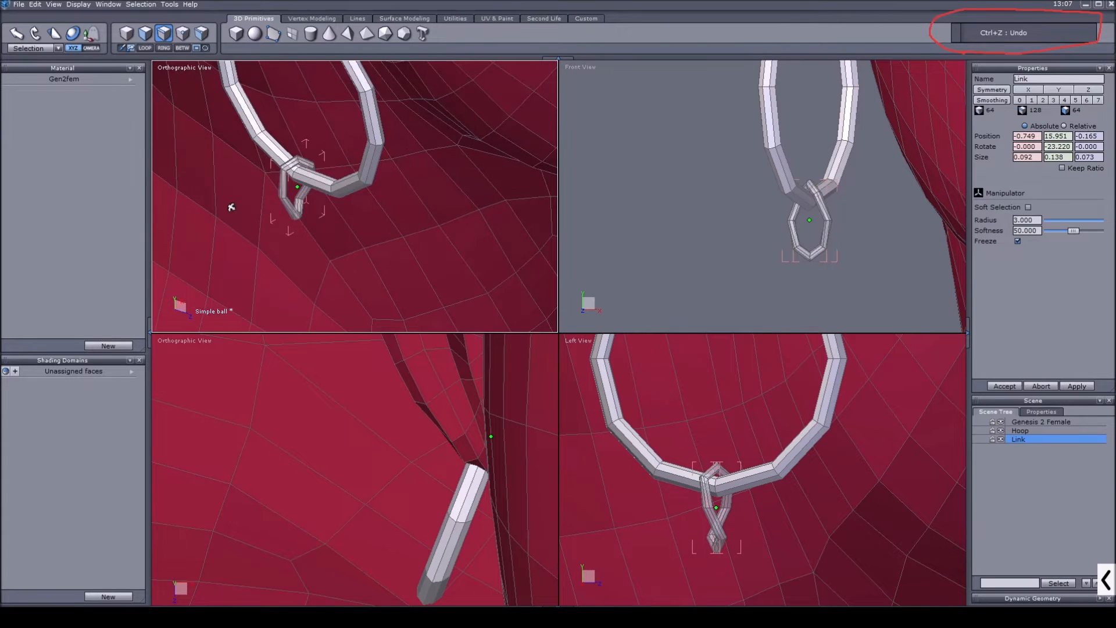
right_drag(375, 203, 258, 177)
key(space)
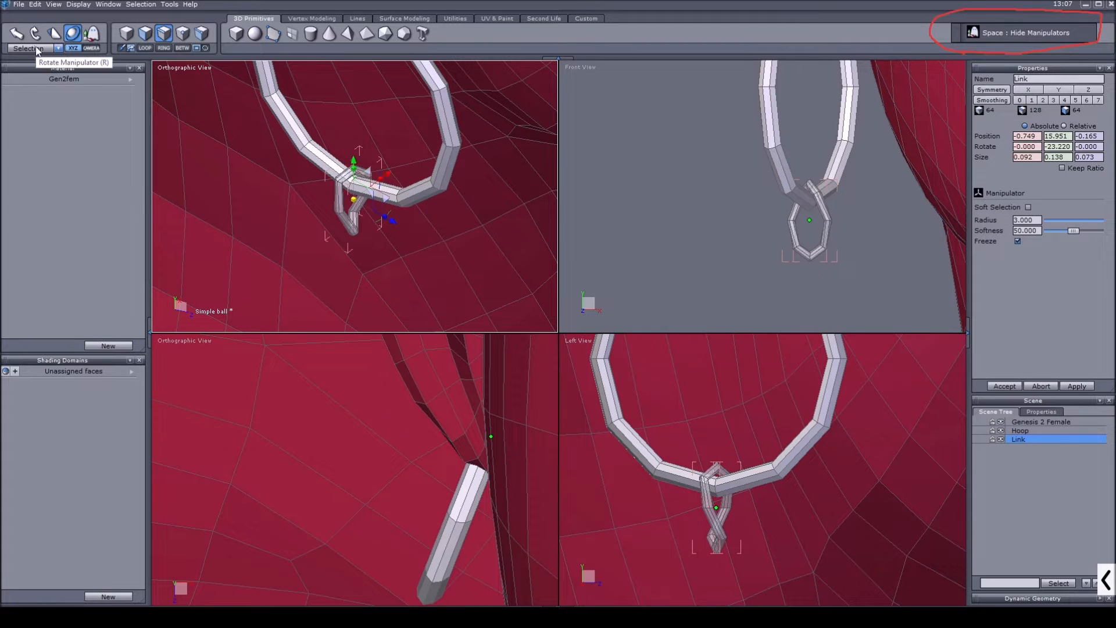
Paste a copy of the link and move it down to about Y 15.849 so it hangs from the first link
click(130, 36)
scroll(838, 265, up, 2)
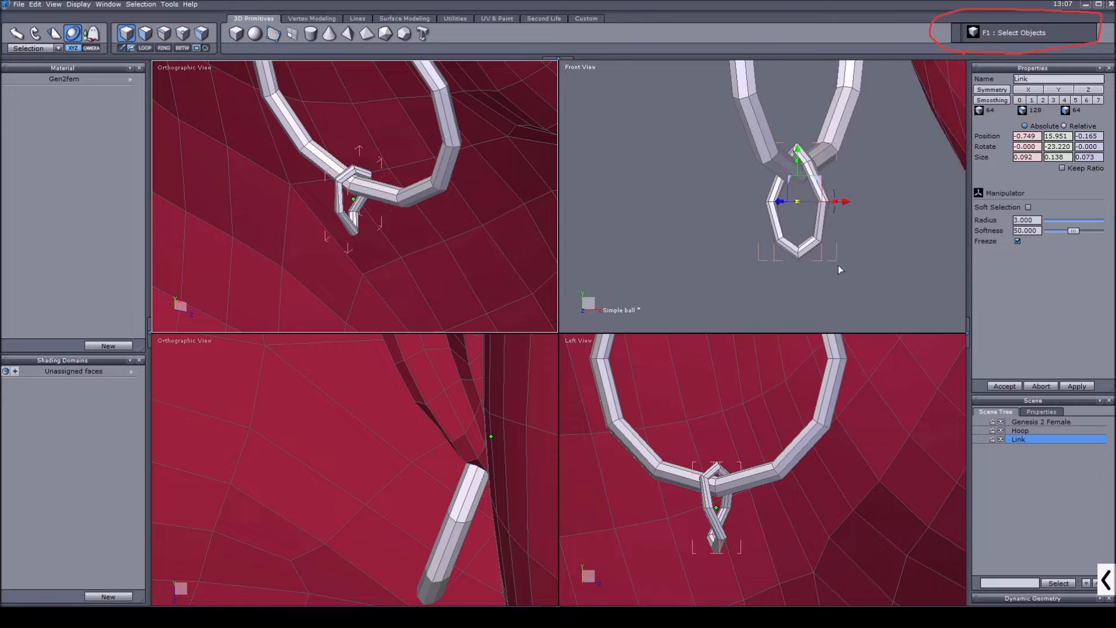
key(ctrl+c)
key(ctrl+v)
scroll(853, 191, up, 2)
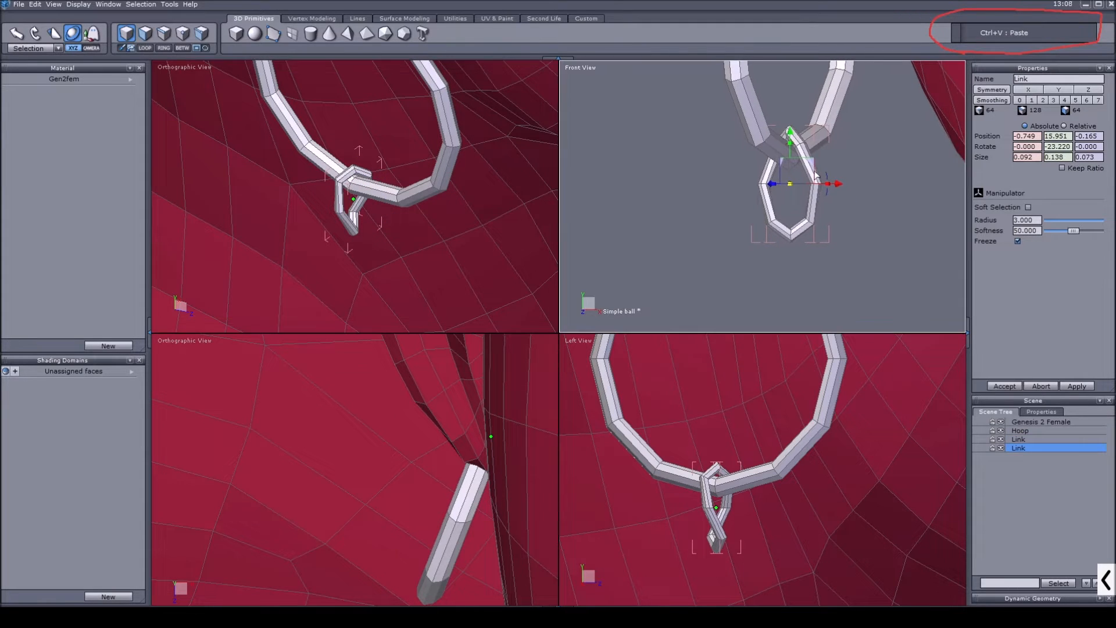
drag(785, 175, 802, 268)
middle_drag(800, 264, 799, 201)
scroll(804, 199, down, 2)
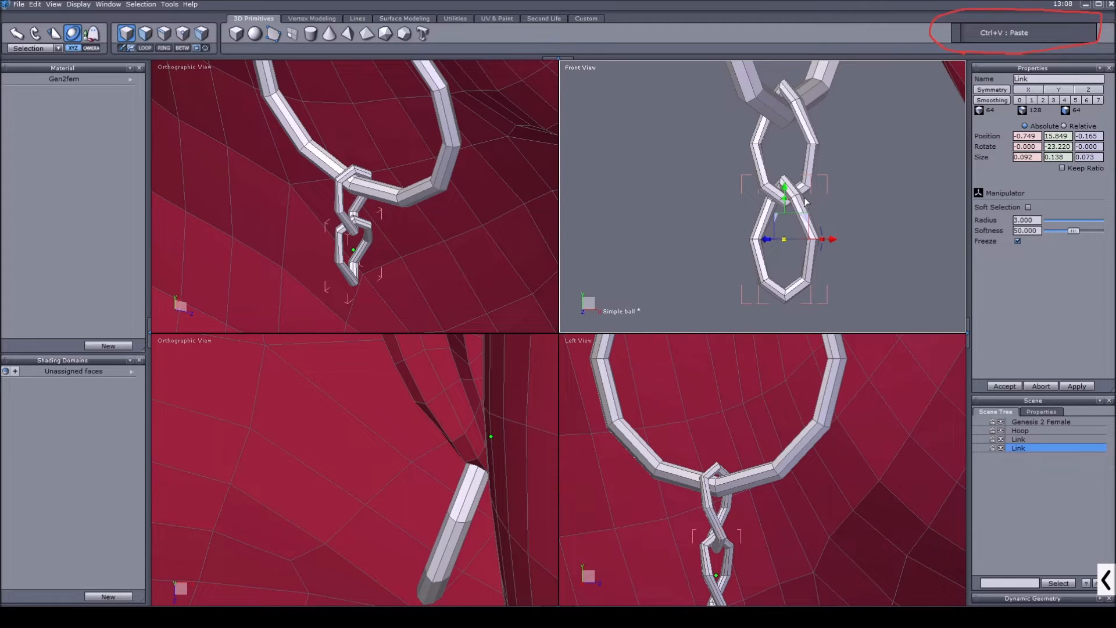
Clone the pasted link and move the selected one down to about Y 15.748 as the third link
key(ctrl+d)
drag(804, 233, 805, 286)
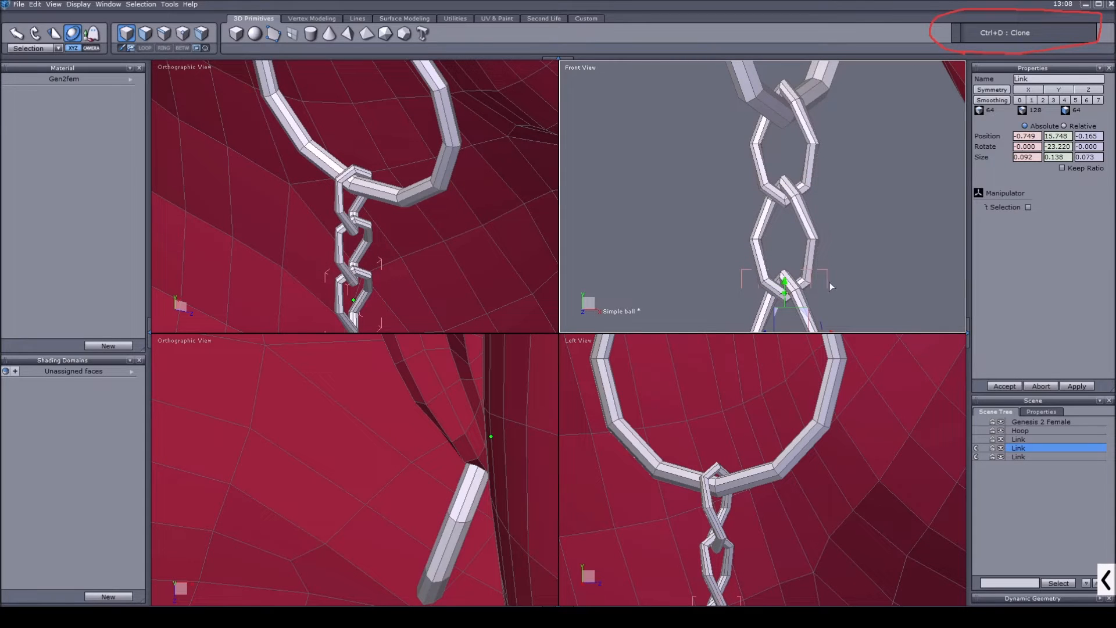
middle_drag(889, 285, 875, 233)
scroll(875, 233, down, 2)
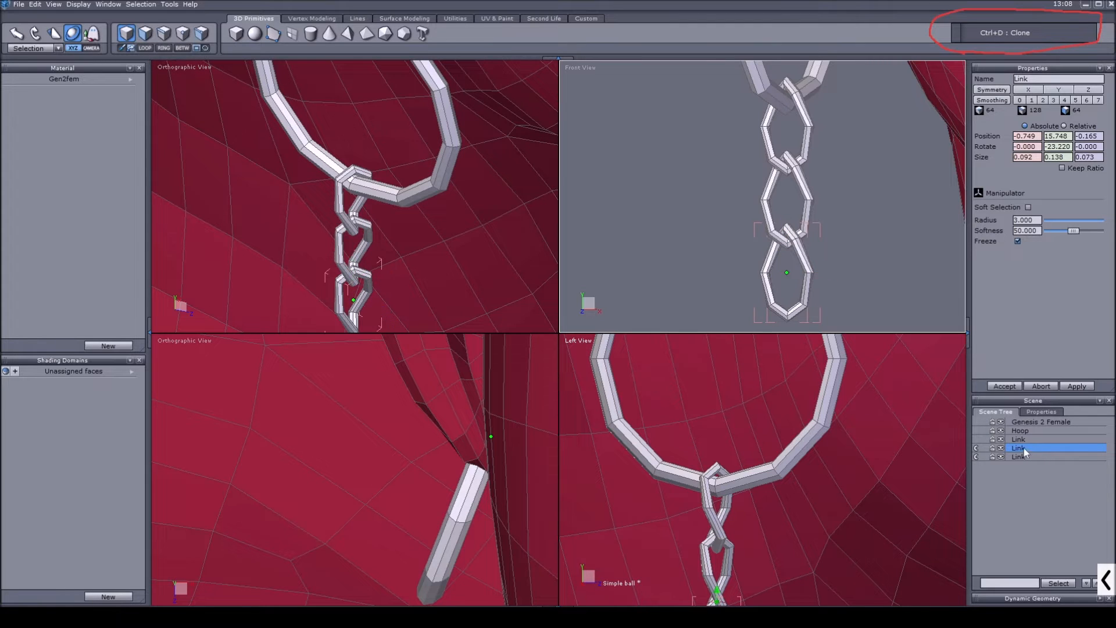
Pull a side cross-section edge loop of the lowest link outward to test how an edit affects its clone
key(F3)
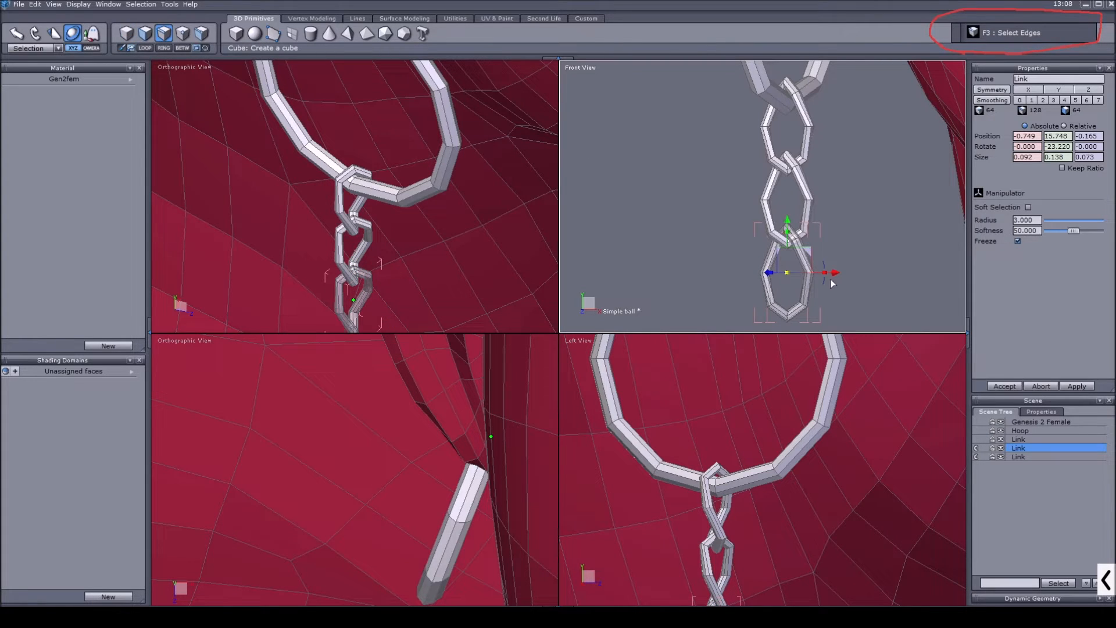
scroll(832, 284, up, 2)
click(792, 278)
drag(751, 291, 831, 273)
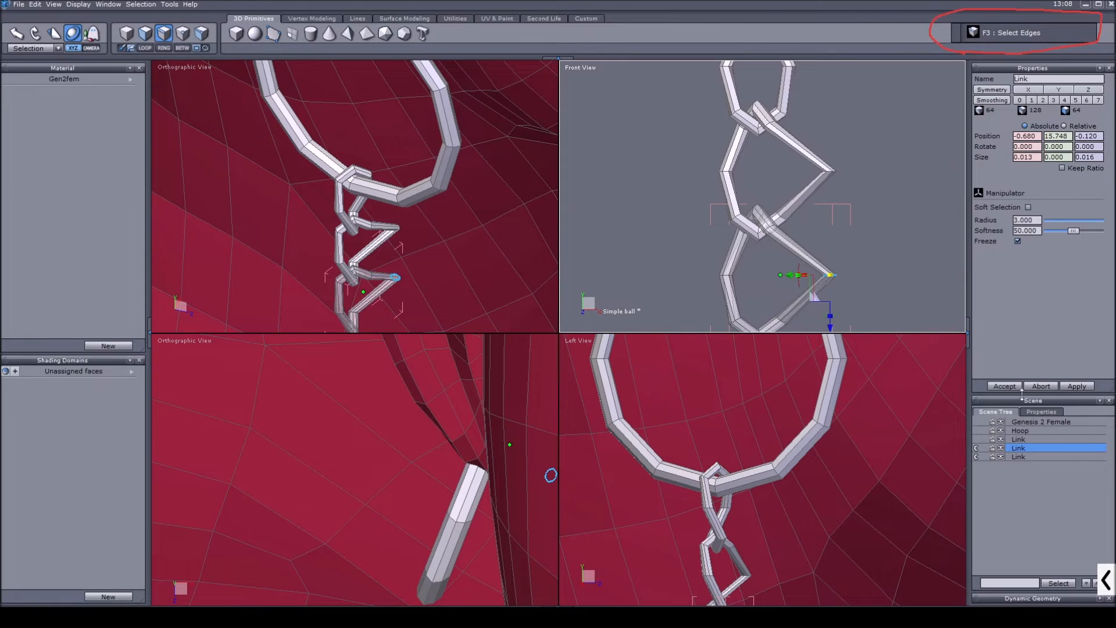
Undo the edge pull and break the clone connection between the two lower links
click(978, 449)
key(ctrl+z)
key(ctrl+z)
key(ctrl+z)
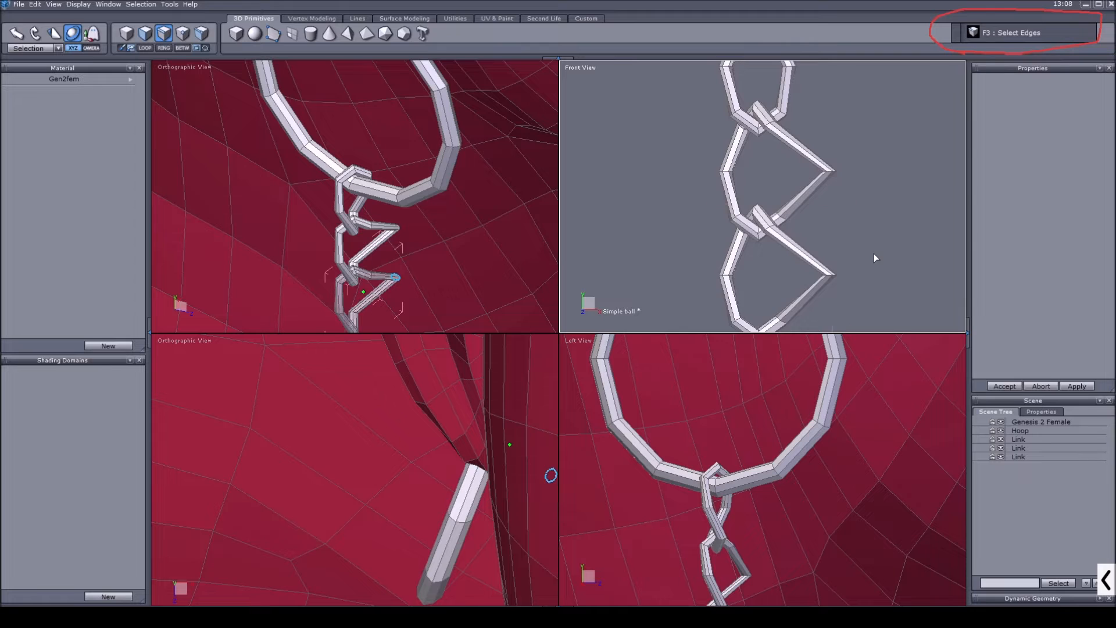
click(978, 448)
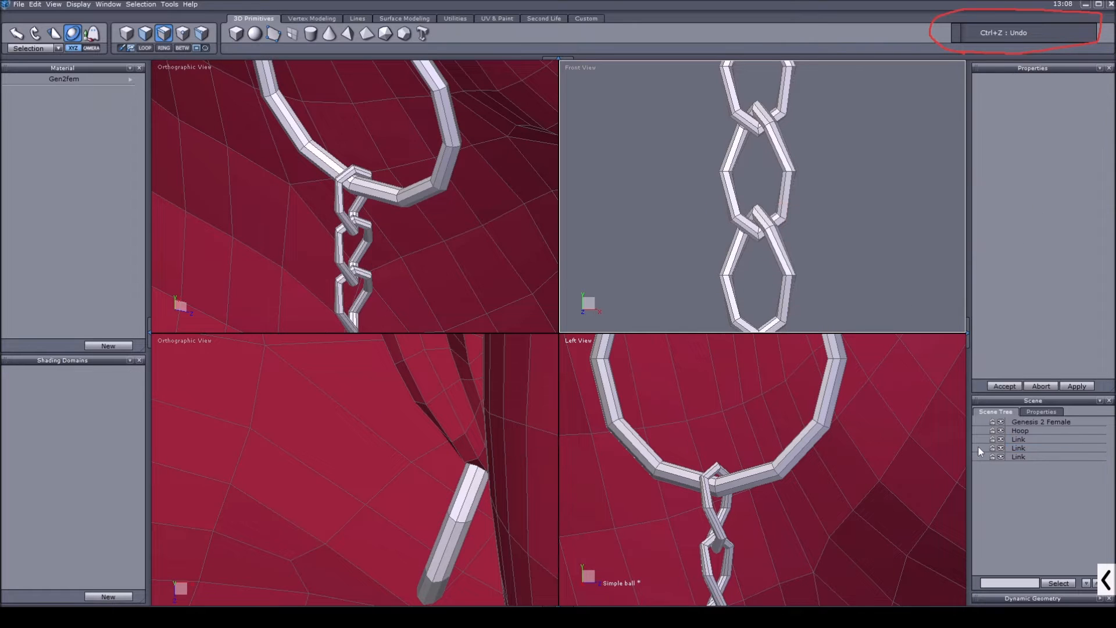
Try pulling a side cross-section edge loop of the middle link on its own and undo the edit
click(1020, 457)
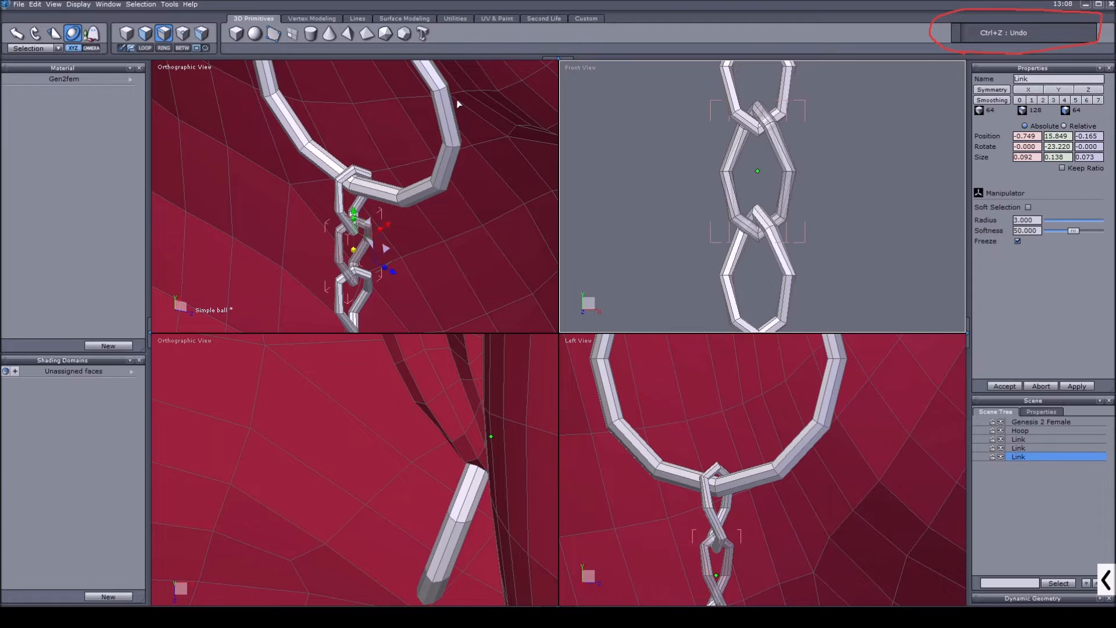
double_click(729, 171)
drag(774, 170, 1014, 202)
drag(535, 158, 797, 176)
key(ctrl+z)
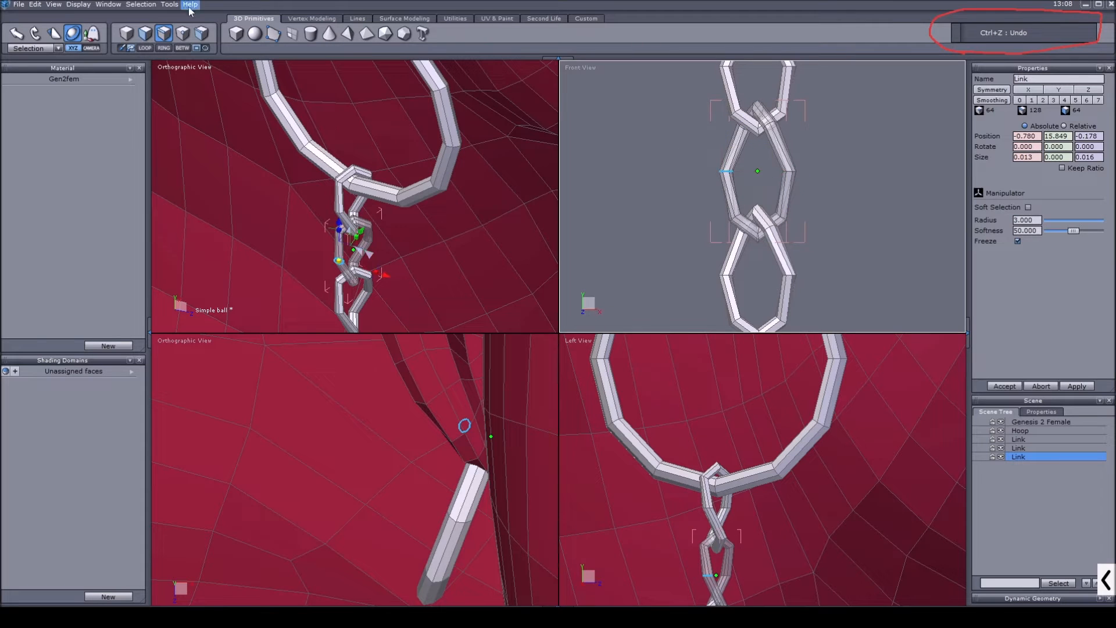
Delete the two lower link copies
click(138, 35)
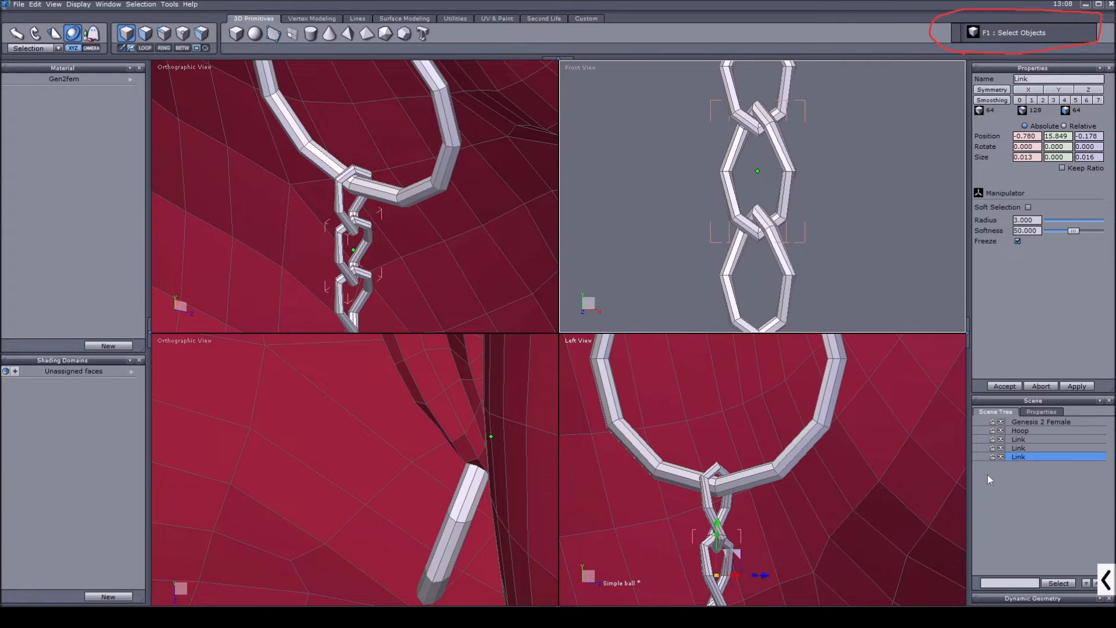
ctrl+click(1022, 449)
key(Delete)
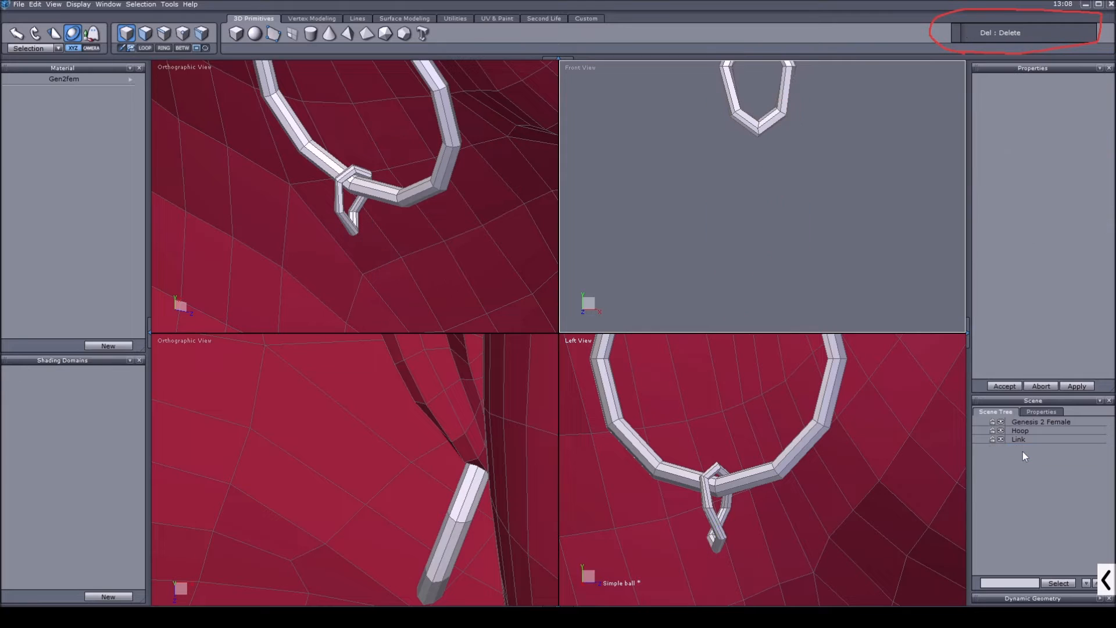
Select the original link hanging from the hoop
click(1023, 441)
scroll(764, 104, up, 5)
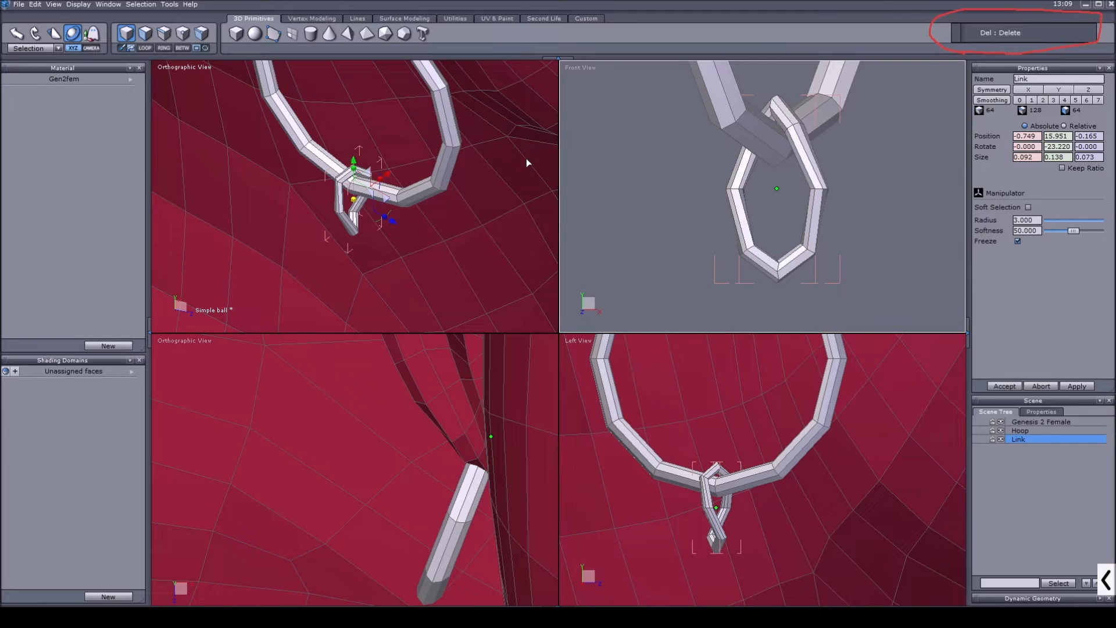
scroll(526, 158, down, 5)
scroll(653, 185, down, 5)
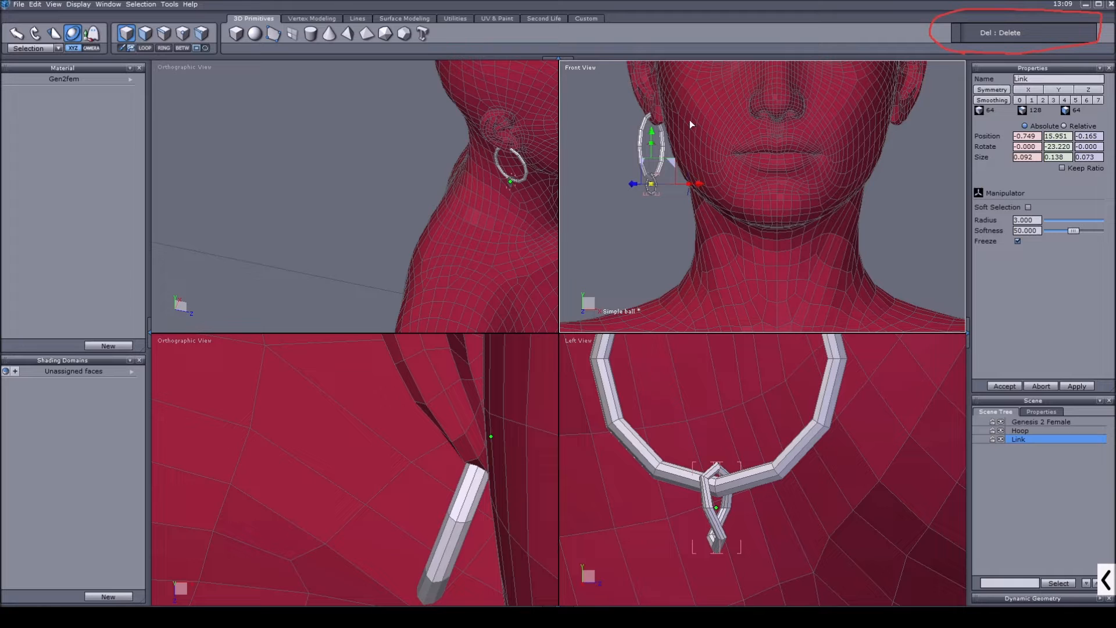
scroll(658, 136, up, 3)
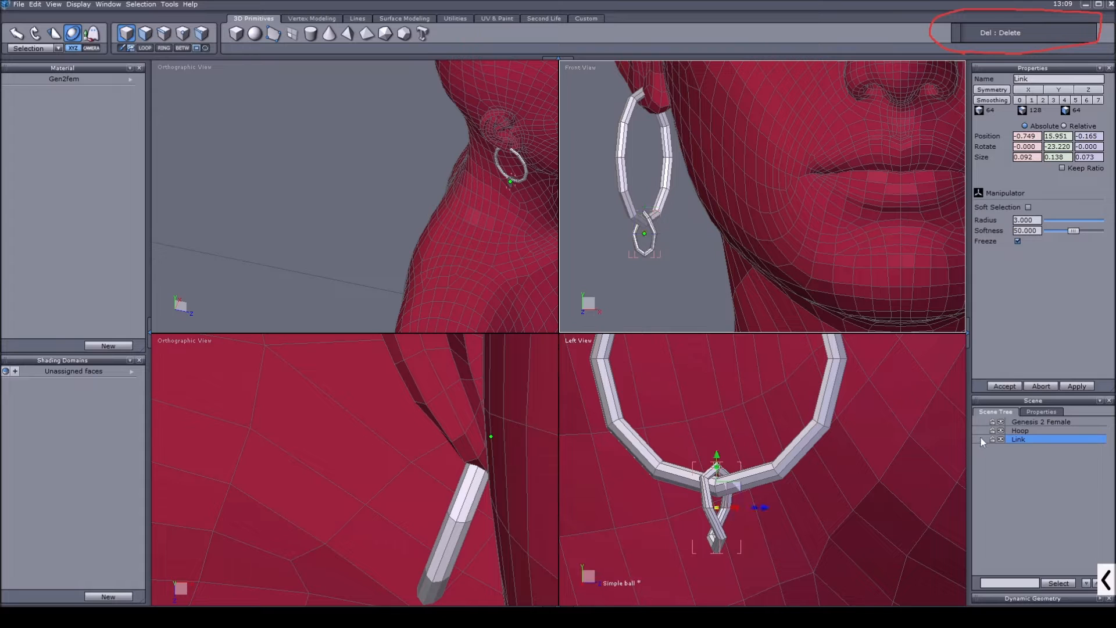
scroll(642, 219, up, 4)
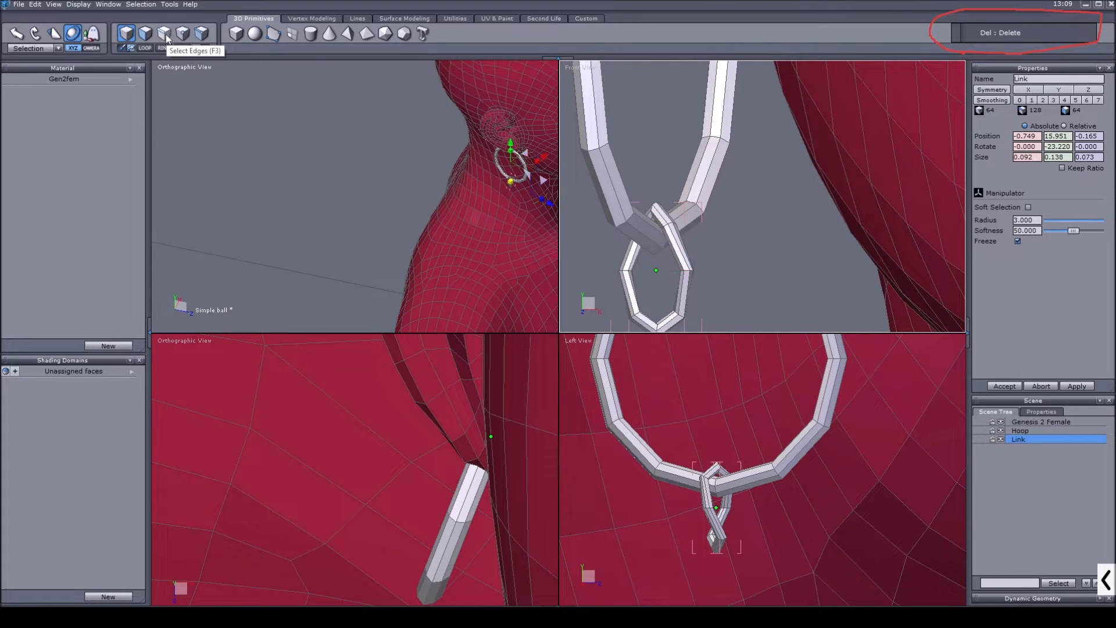
Select the link's top cross-section edge loop together with its inner lengthwise edge loop
click(167, 38)
scroll(640, 221, up, 3)
click(648, 229)
key(l)
middle_drag(649, 256, 655, 136)
shift+click(623, 207)
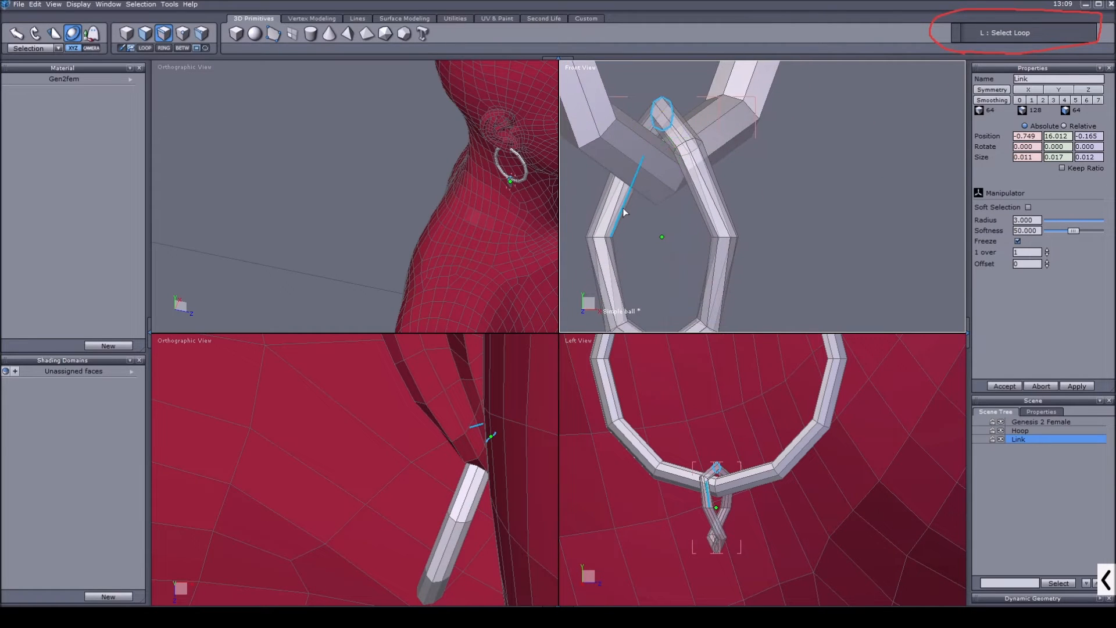
key(l)
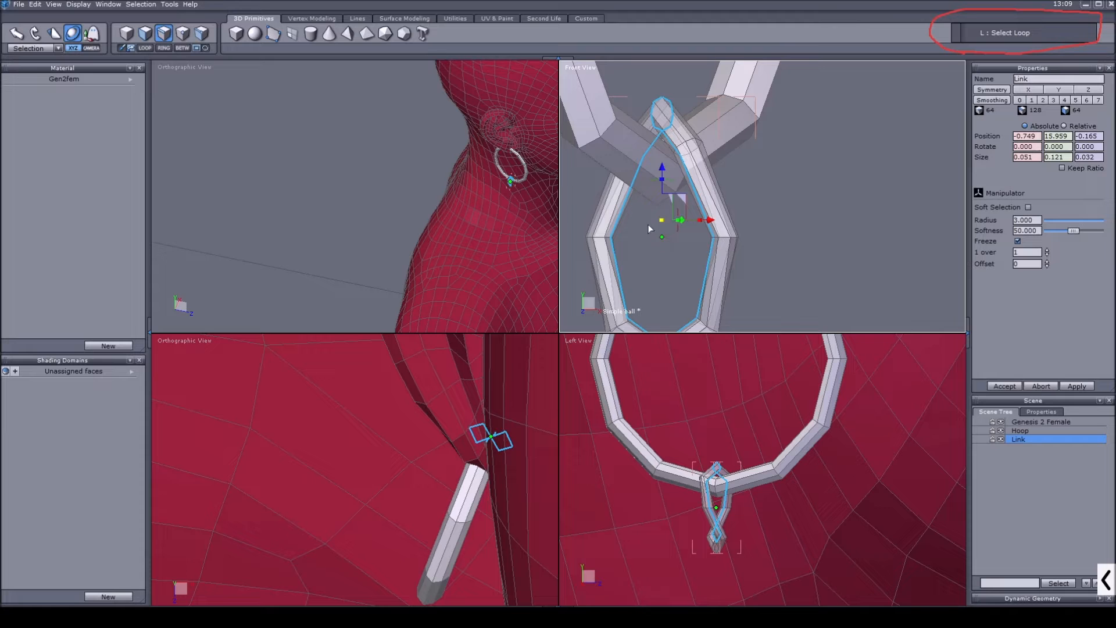
Reselect only the cross-section edge loop at the top of the link
scroll(508, 218, up, 8)
middle_drag(456, 209, 401, 203)
scroll(457, 187, up, 3)
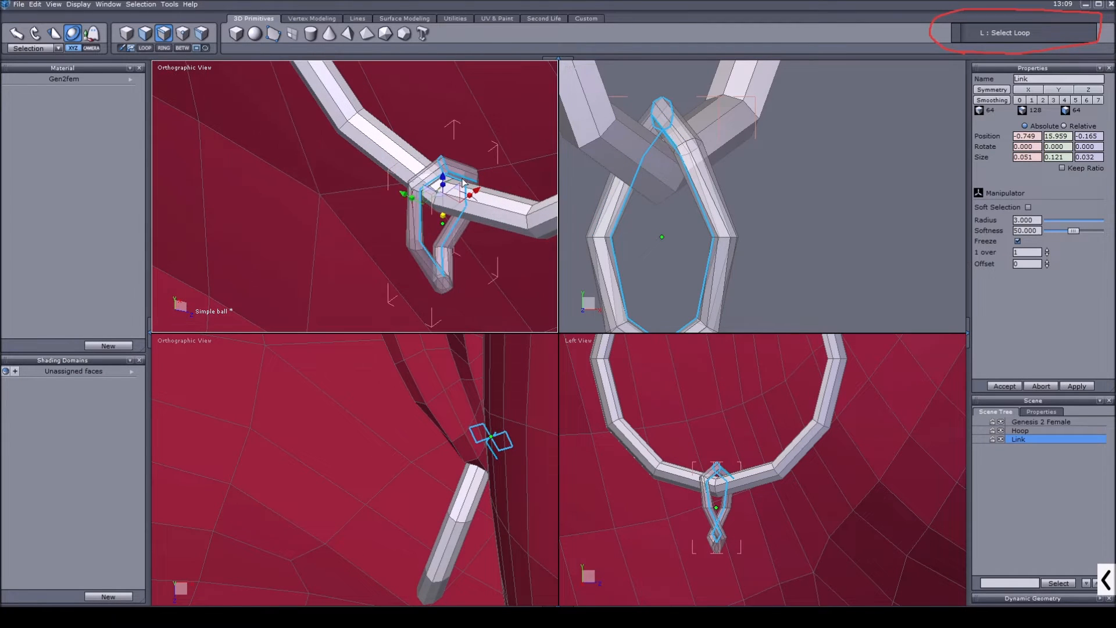
scroll(444, 174, up, 2)
click(444, 174)
scroll(444, 174, down, 1)
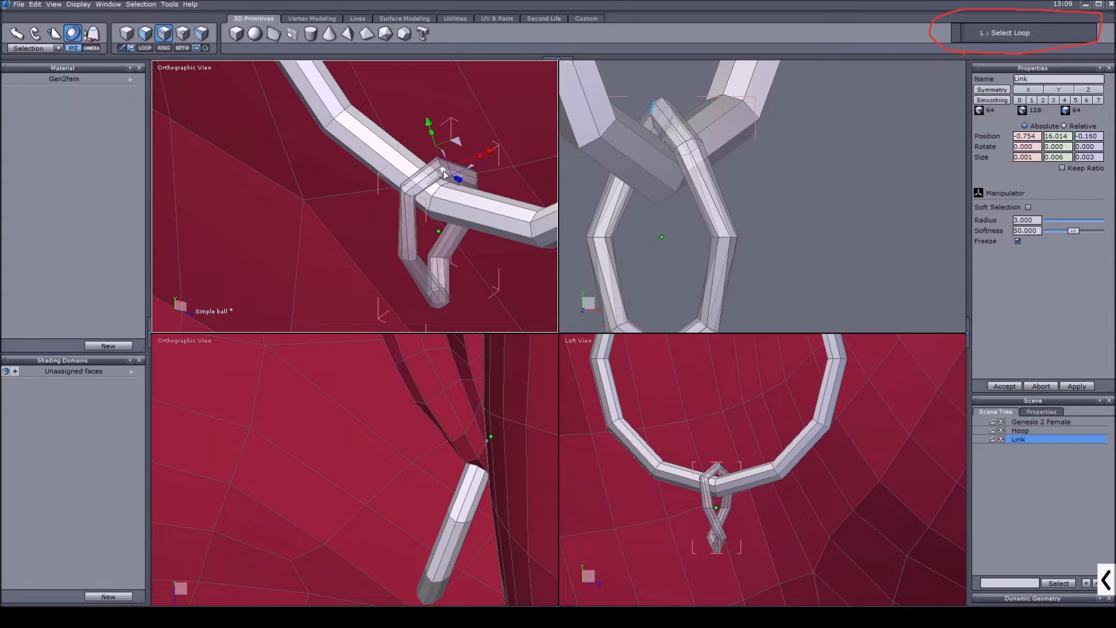
click(443, 174)
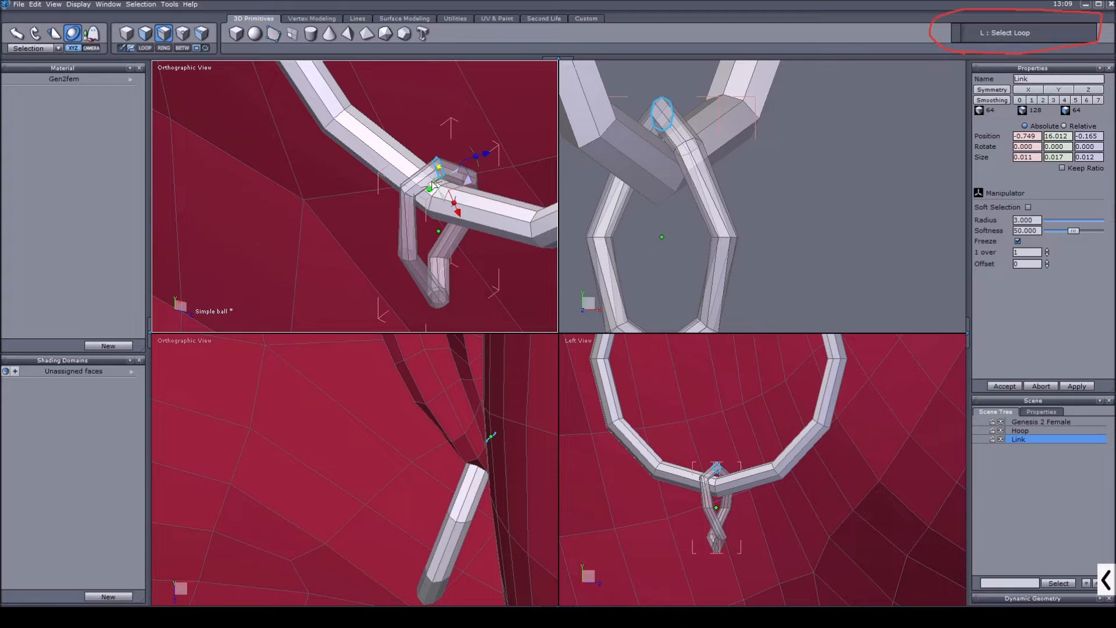
scroll(424, 198, up, 2)
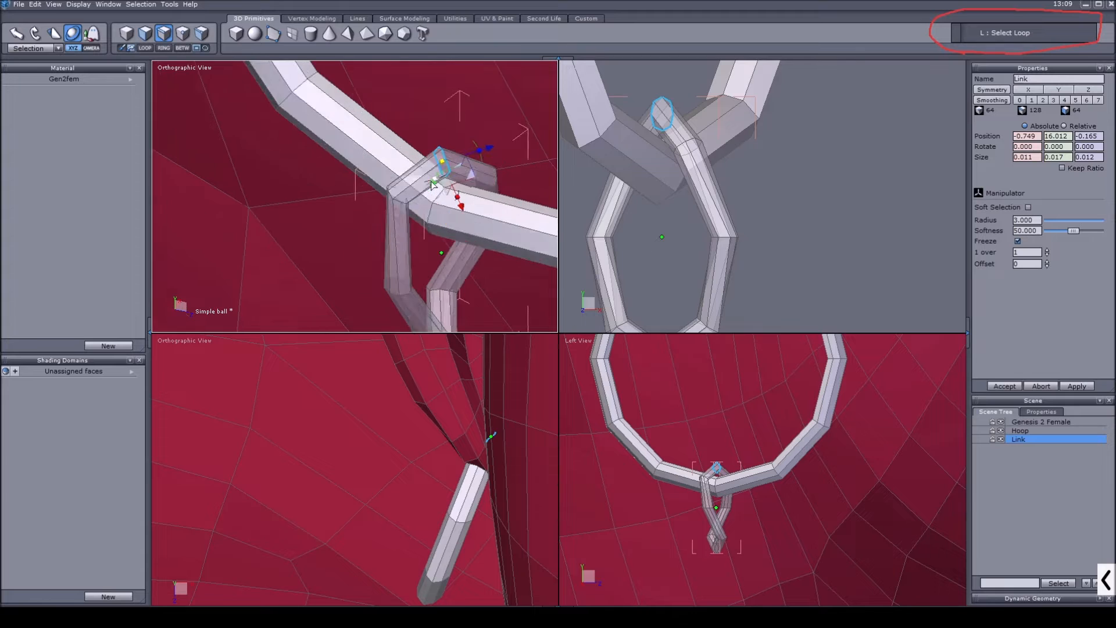
Try adding a neighbouring lengthwise edge loop to the top cross-section selection and undo it
click(395, 238)
key(l)
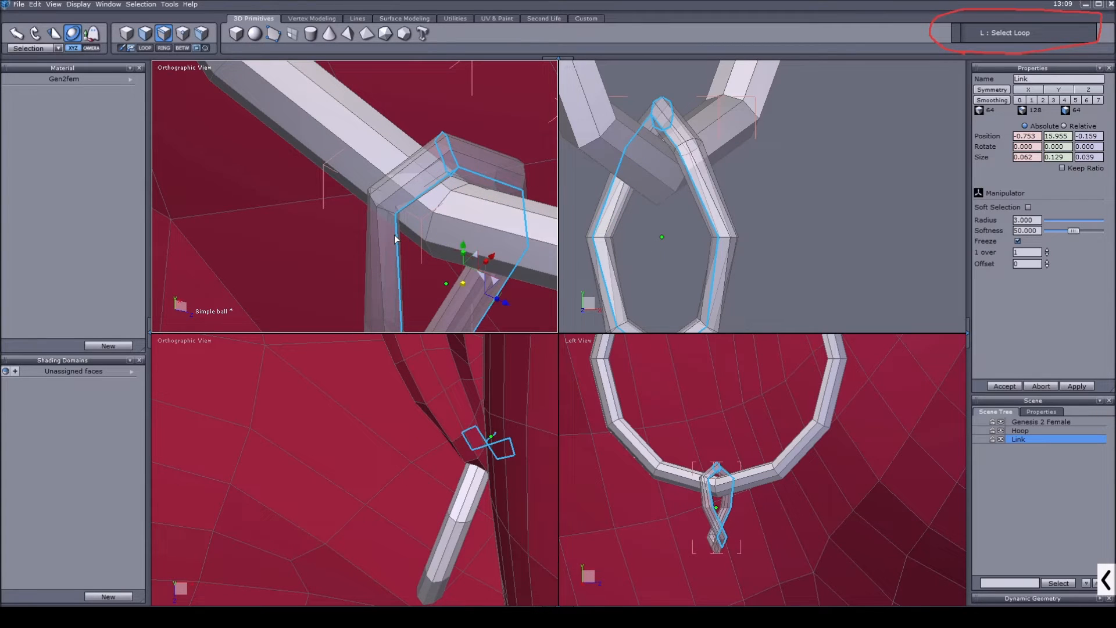
scroll(431, 204, up, 3)
scroll(431, 203, down, 2)
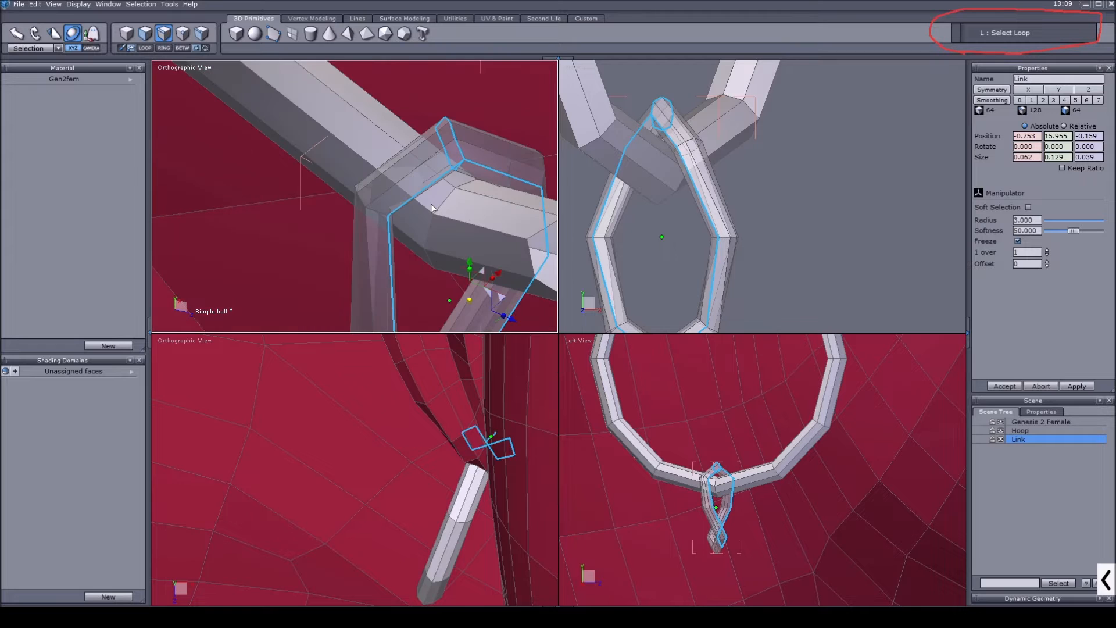
key(ctrl+z)
key(ctrl+z)
key(ctrl+z)
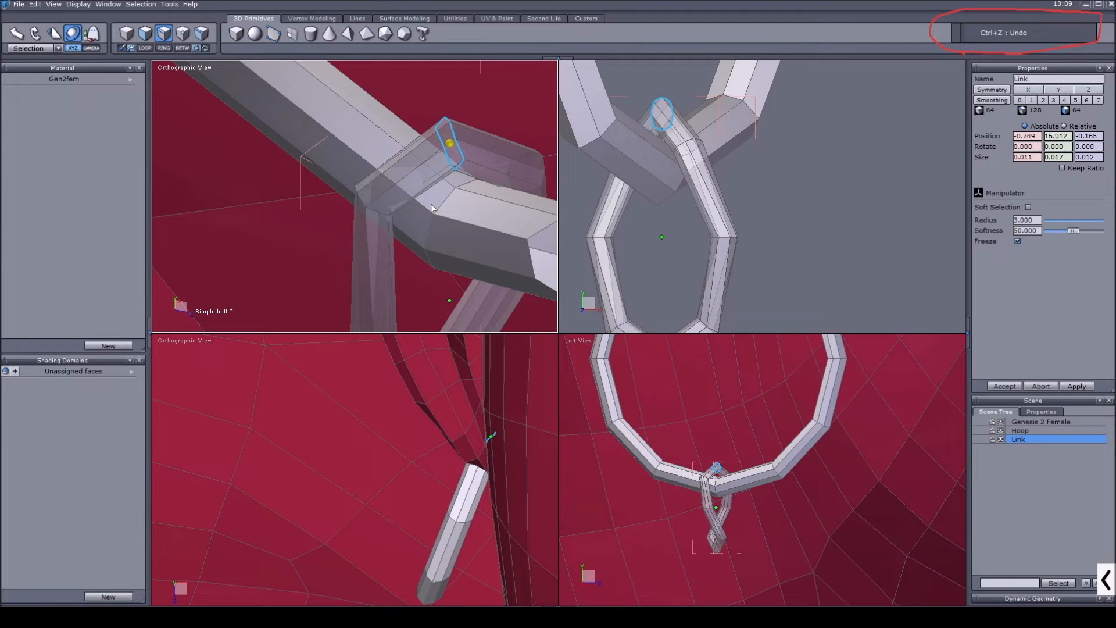
Add the innermost lengthwise edge loop around the link to the top cross-section selection
shift+click(438, 178)
key(l)
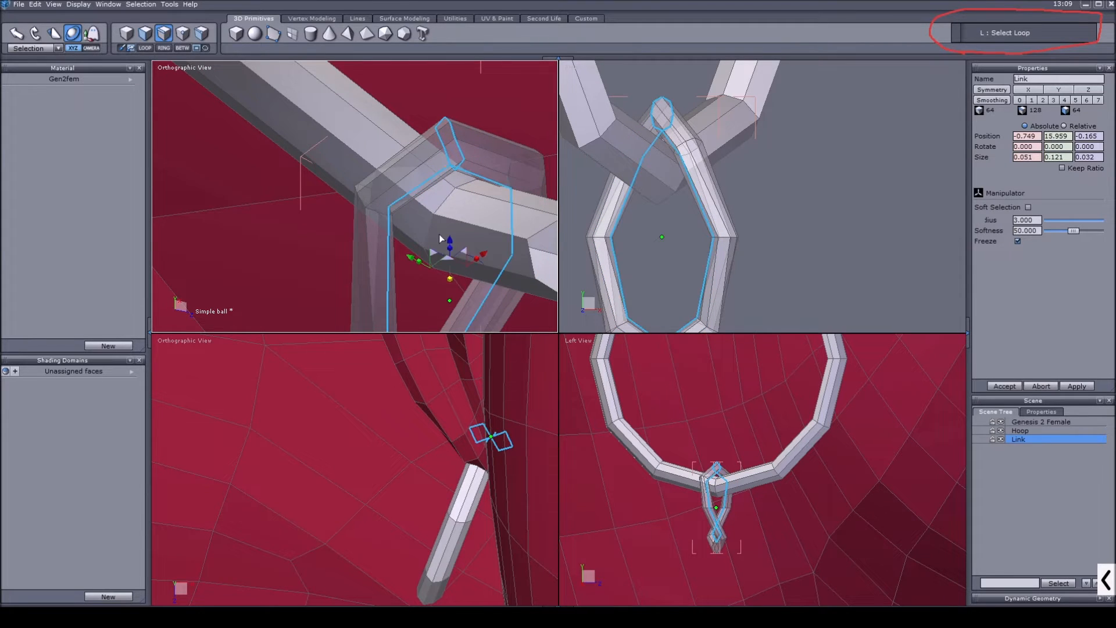
scroll(440, 165, down, 2)
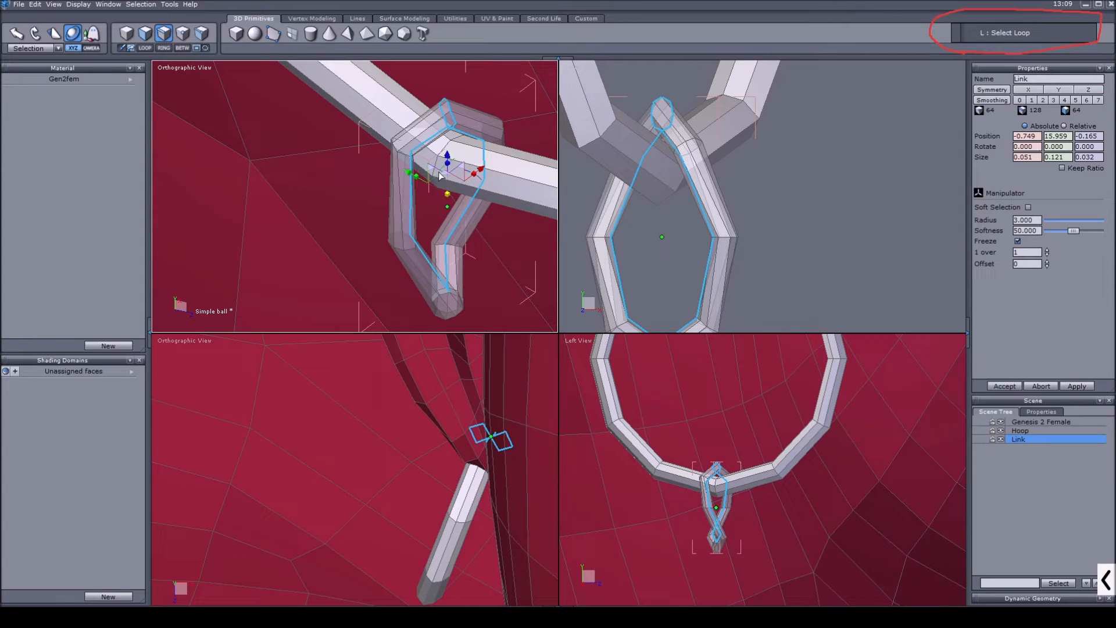
UV unfold the link using its selected edge loops as seams, and accept the resulting layout
click(479, 17)
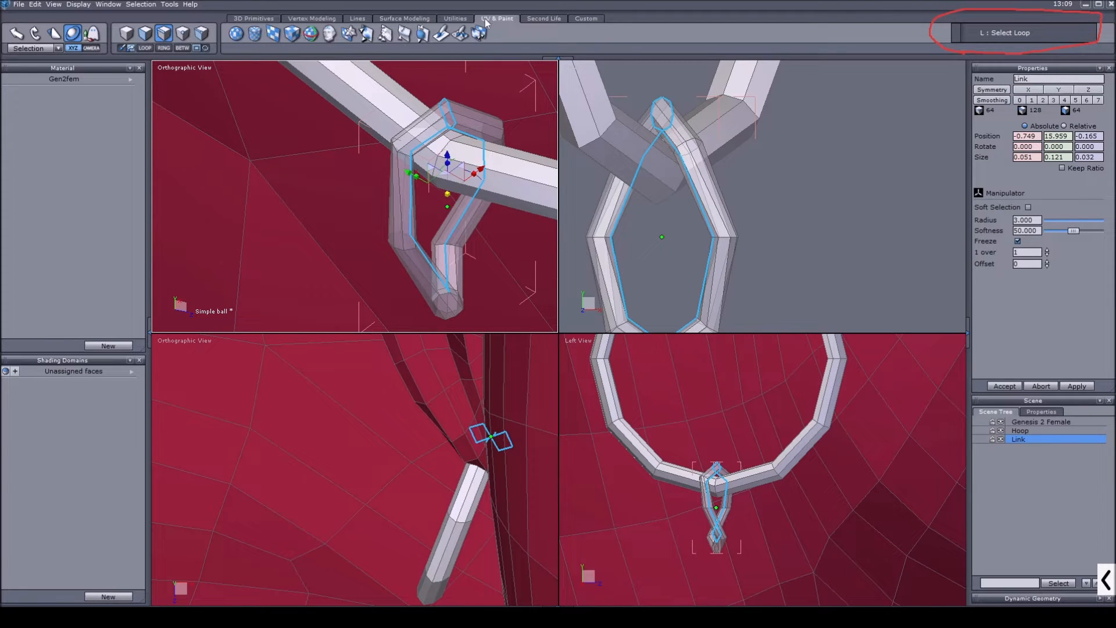
click(330, 33)
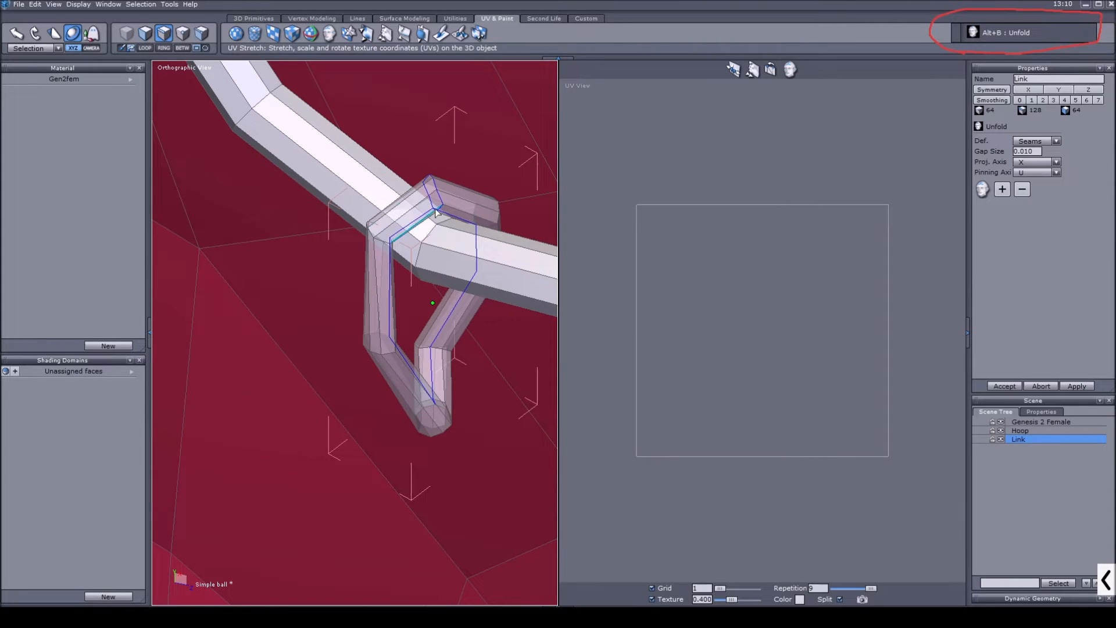
scroll(440, 189, up, 2)
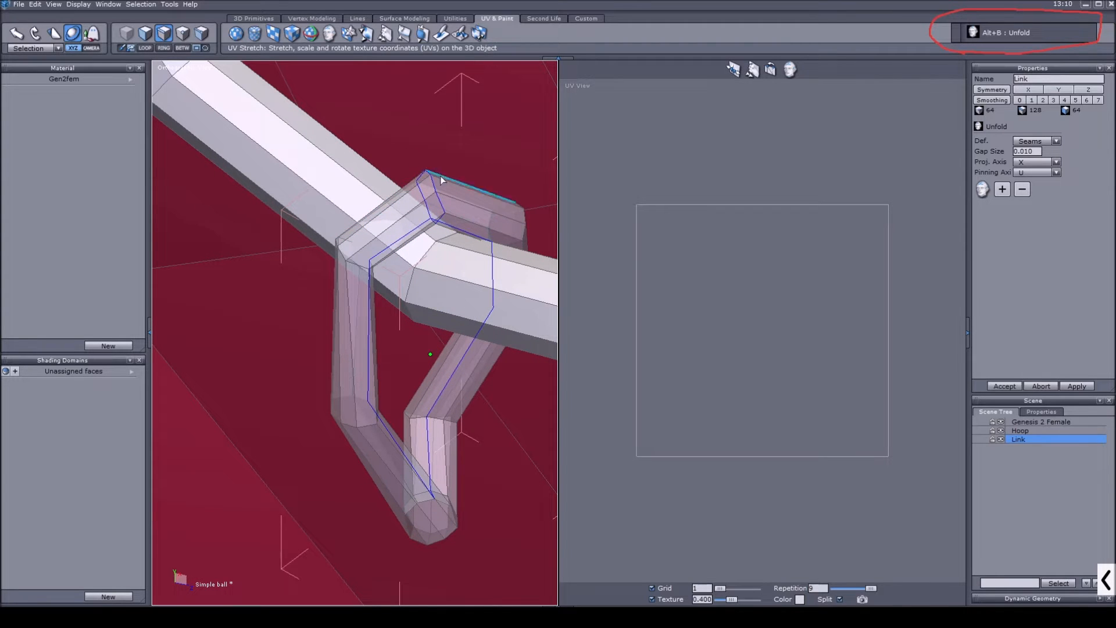
click(982, 190)
click(1001, 387)
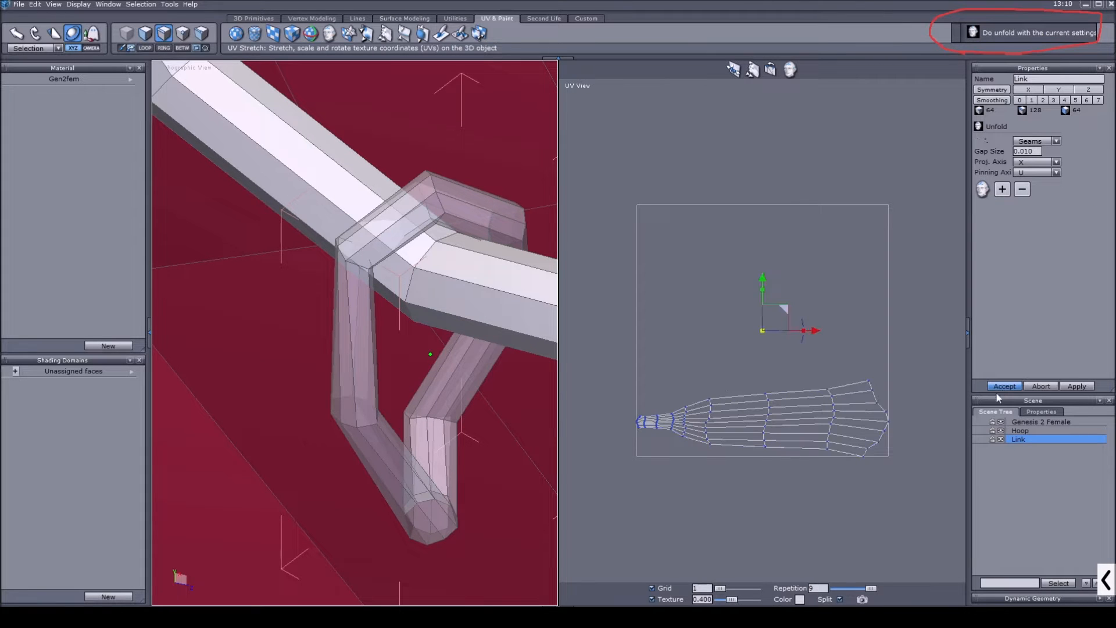
scroll(847, 431, up, 3)
scroll(708, 399, down, 3)
scroll(758, 382, up, 1)
scroll(720, 392, up, 1)
scroll(721, 392, down, 2)
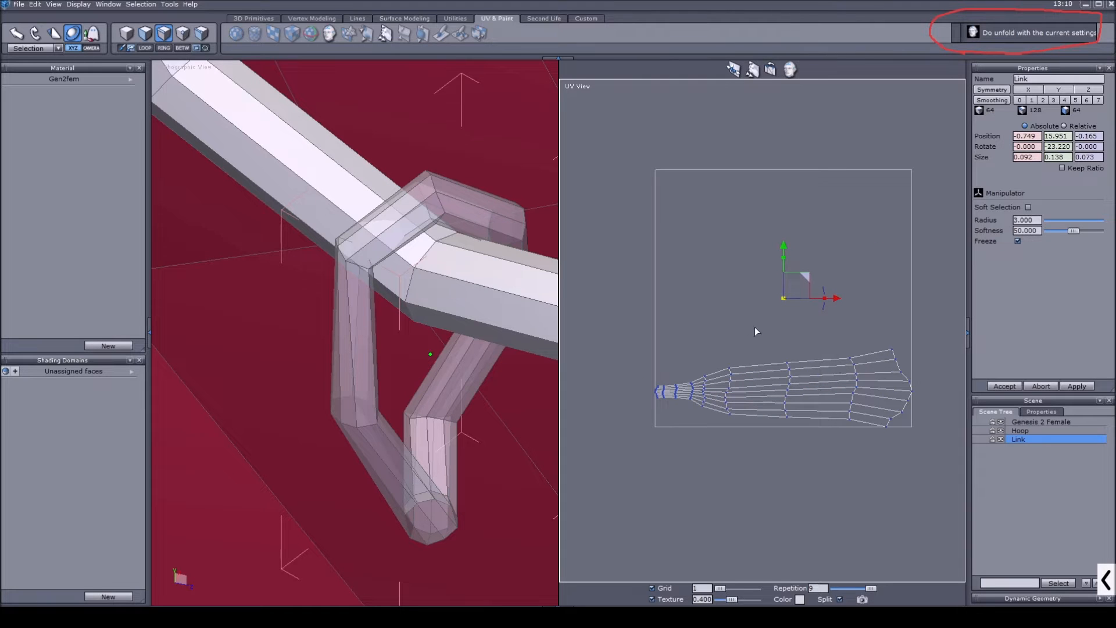
middle_drag(757, 339, 716, 310)
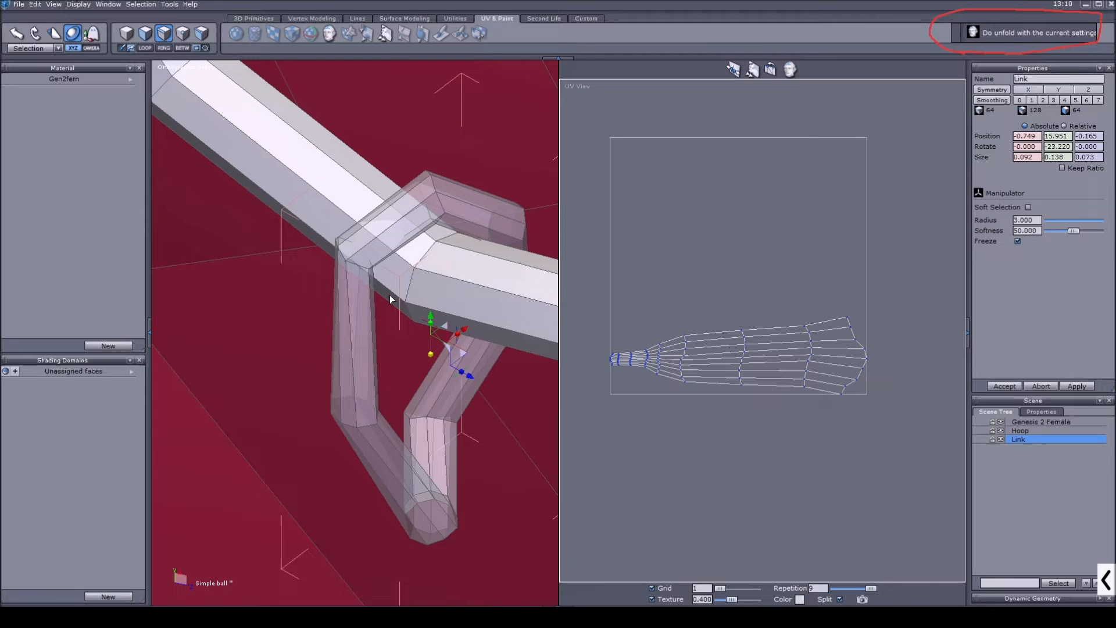
Create a new material for the link and name it Chainlinks
scroll(304, 301, down, 3)
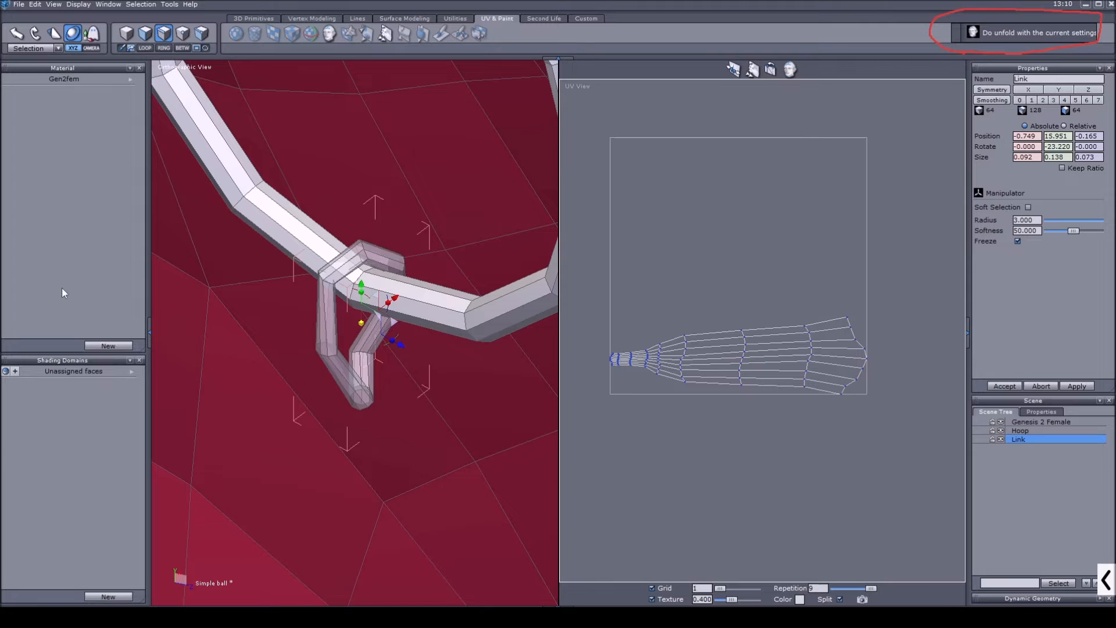
click(100, 347)
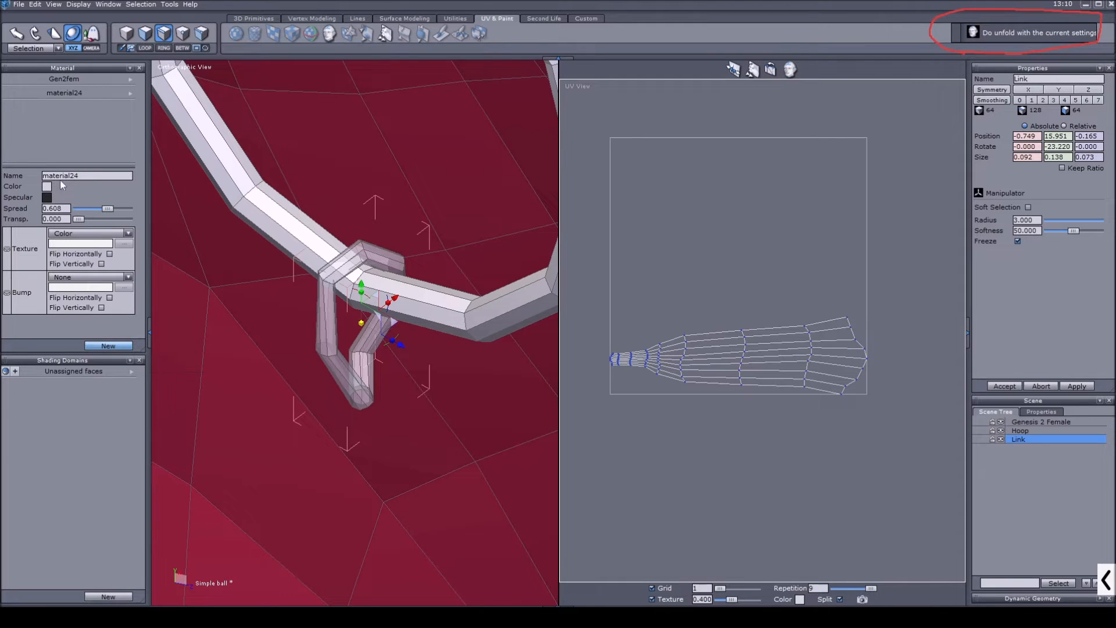
double_click(102, 175)
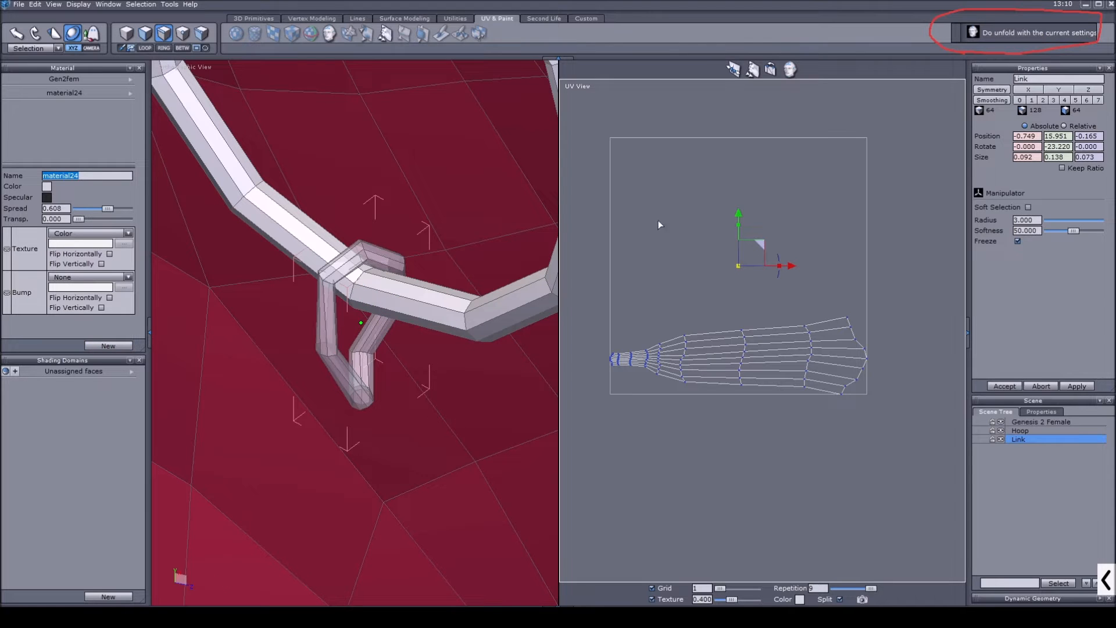
drag(89, 175, 39, 179)
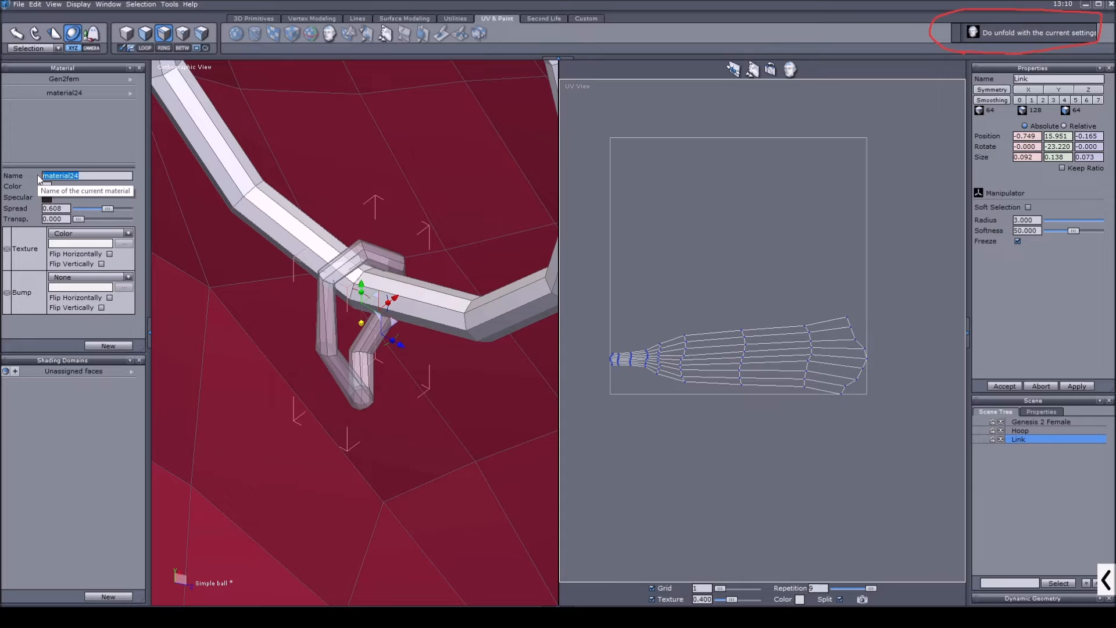
text(Chainlinks)
key(Return)
click(740, 341)
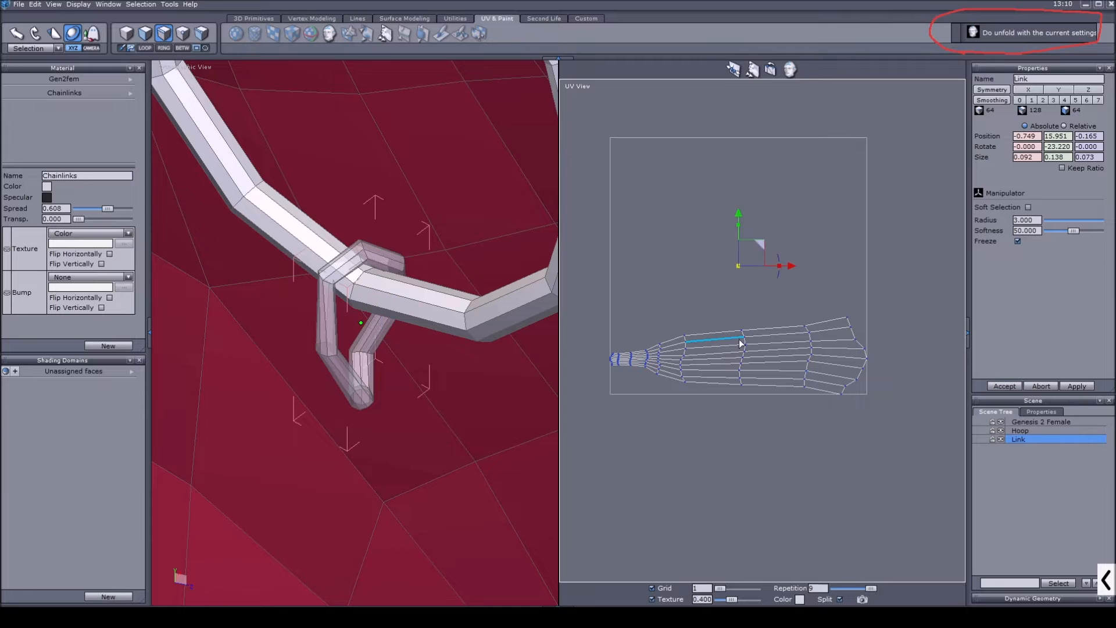
Return to object selection and the four-view layout, and try to change the UV view to the Top View
click(126, 34)
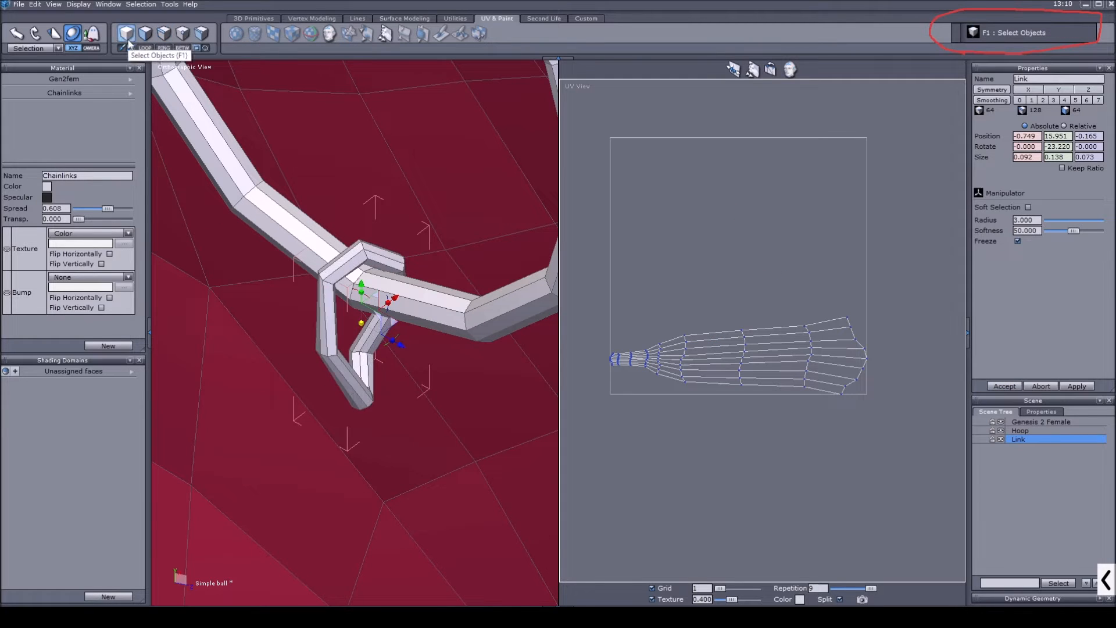
click(299, 615)
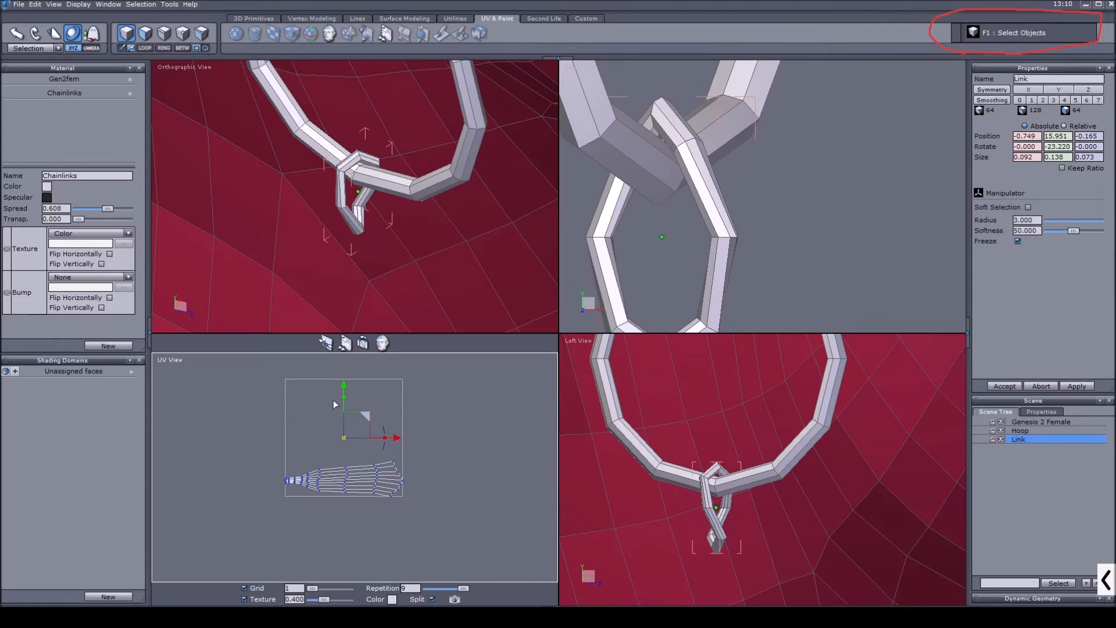
click(190, 366)
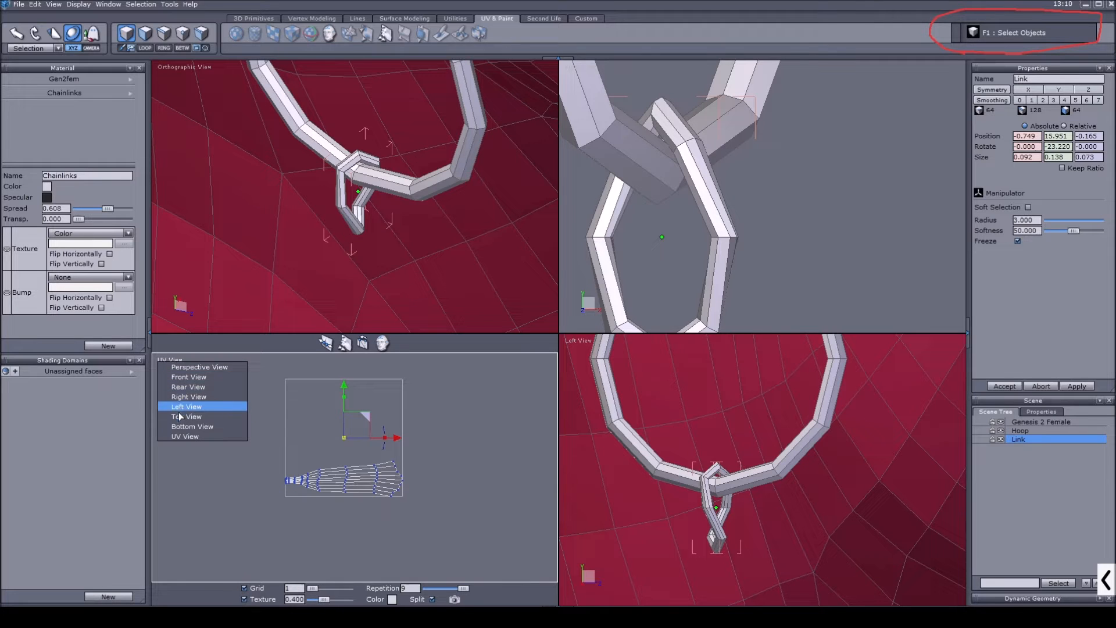
click(249, 427)
click(179, 342)
click(183, 415)
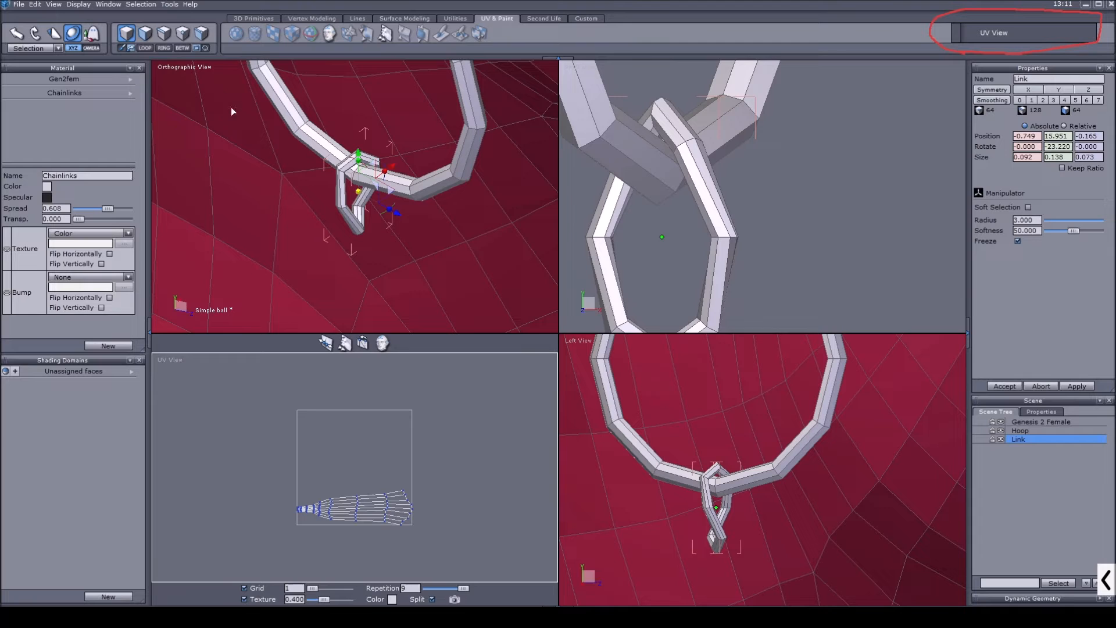
click(164, 33)
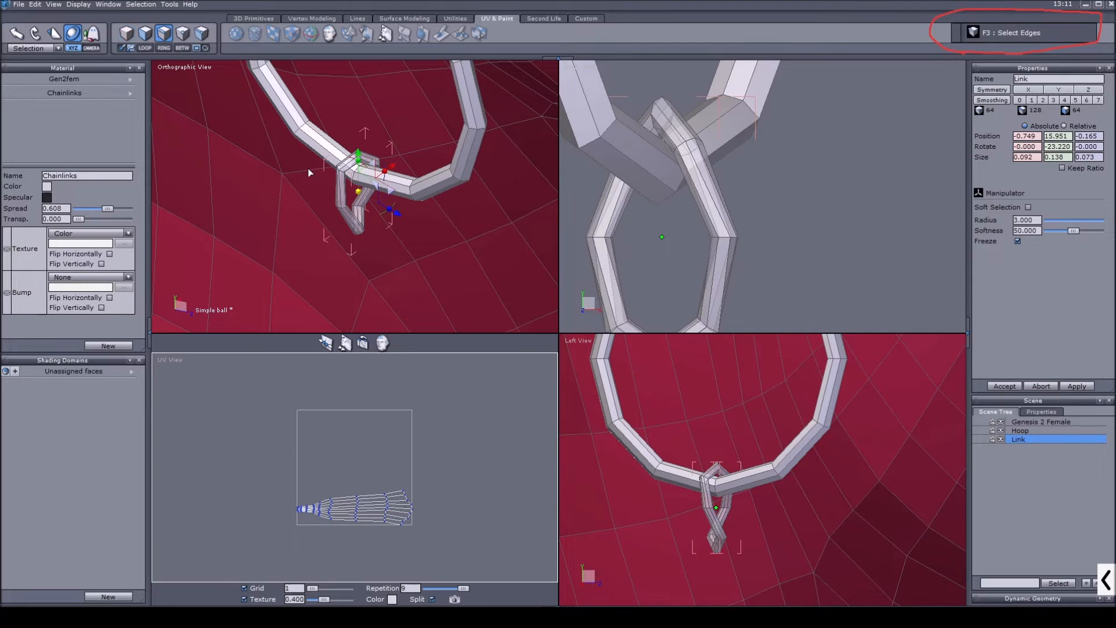
scroll(346, 169, up, 2)
click(348, 168)
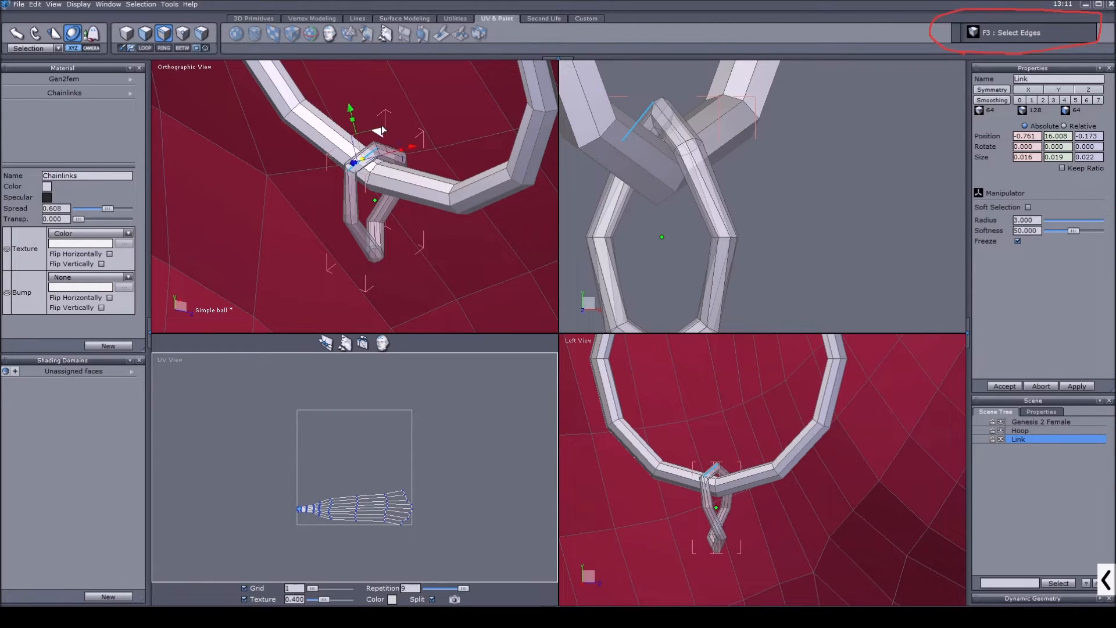
key(ctrl+z)
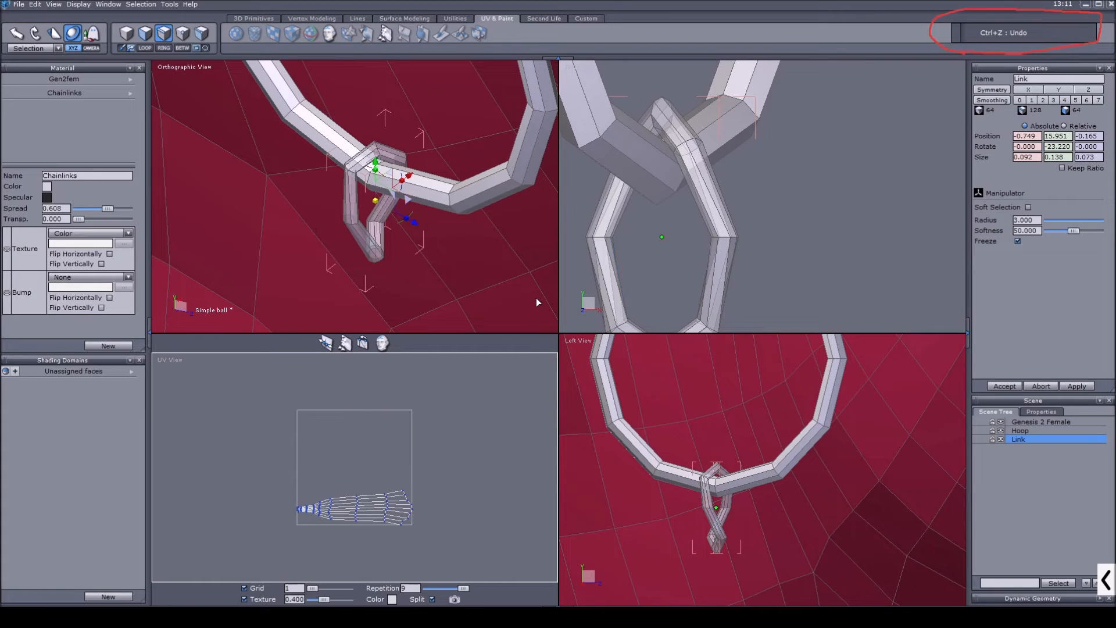
Replace the UV view with the Top View and zoom it in on the earring beside the head
click(168, 361)
click(186, 416)
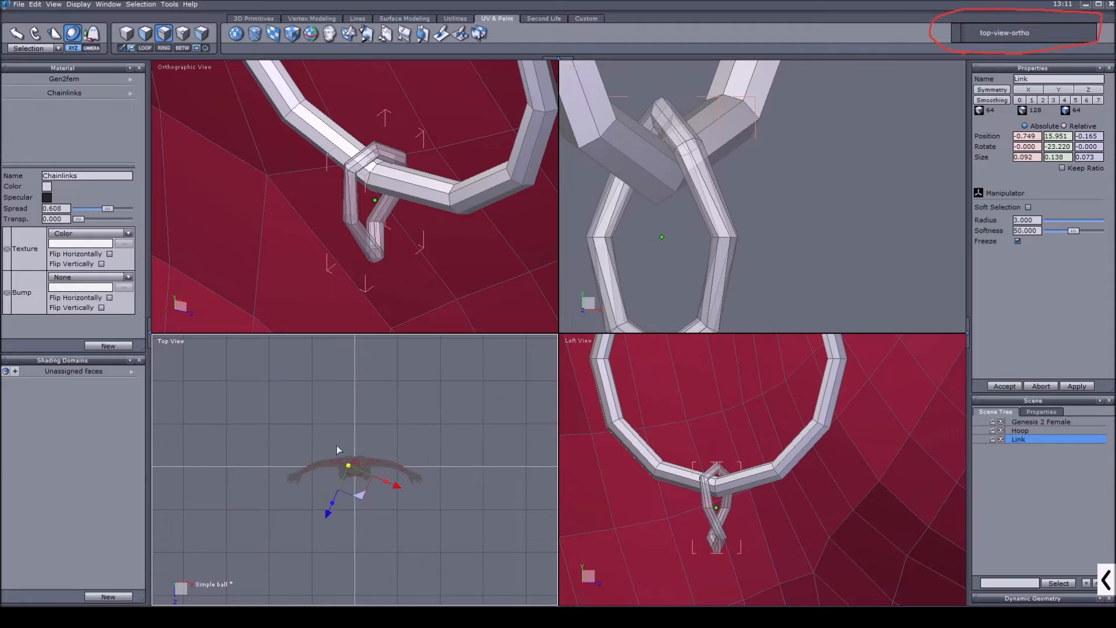
key(z)
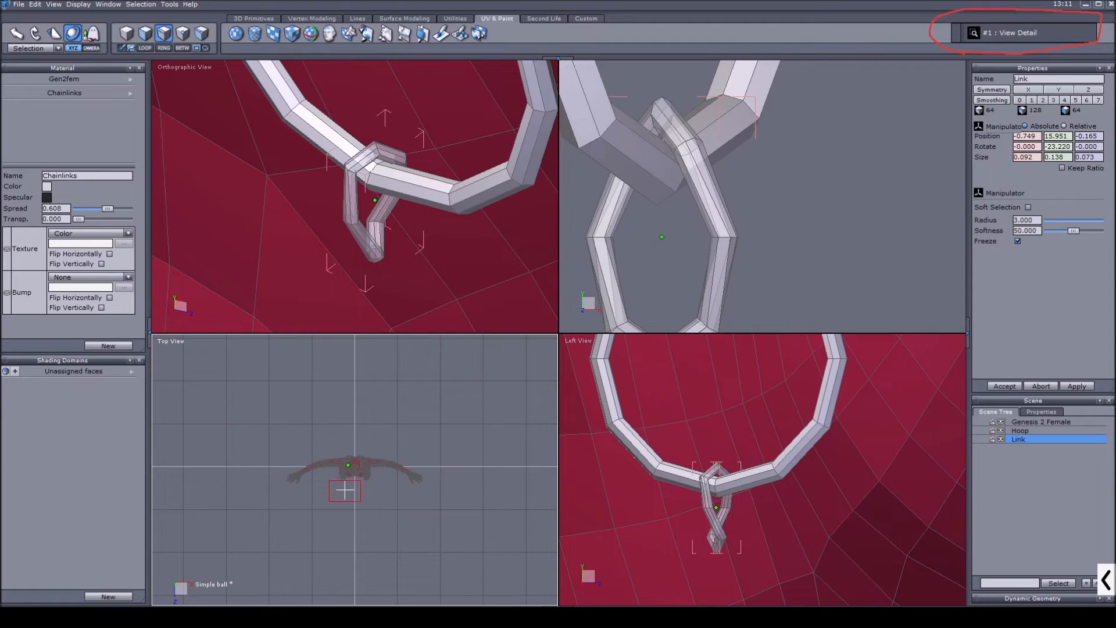
click(353, 471)
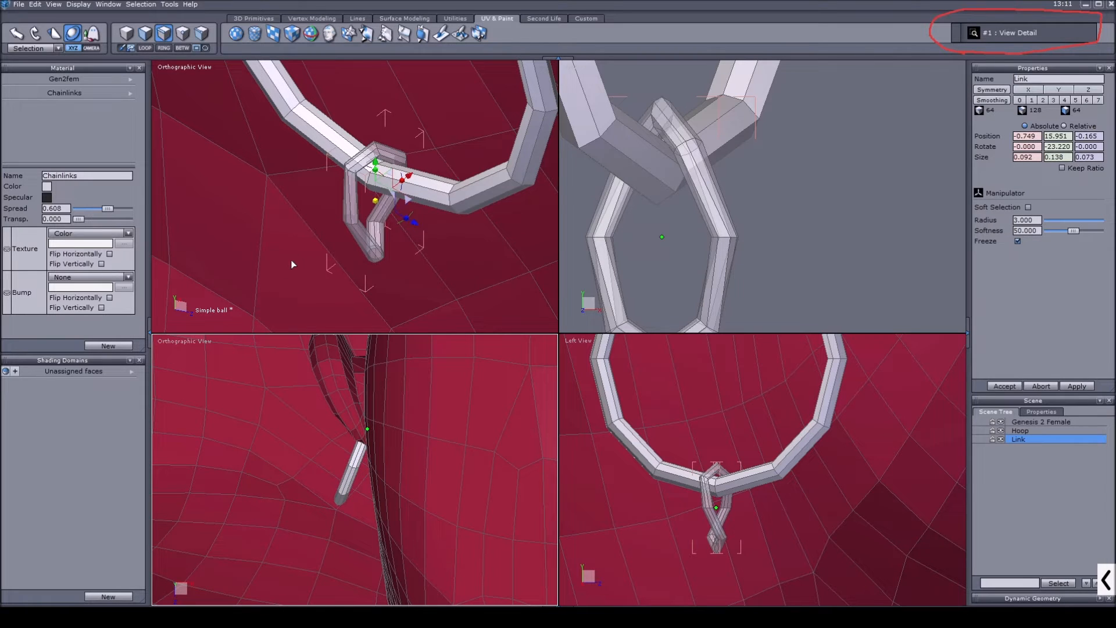
Clone the whole link and lower the copy to a Y position of 15.850, so it hangs from the first link
click(126, 35)
scroll(705, 169, down, 3)
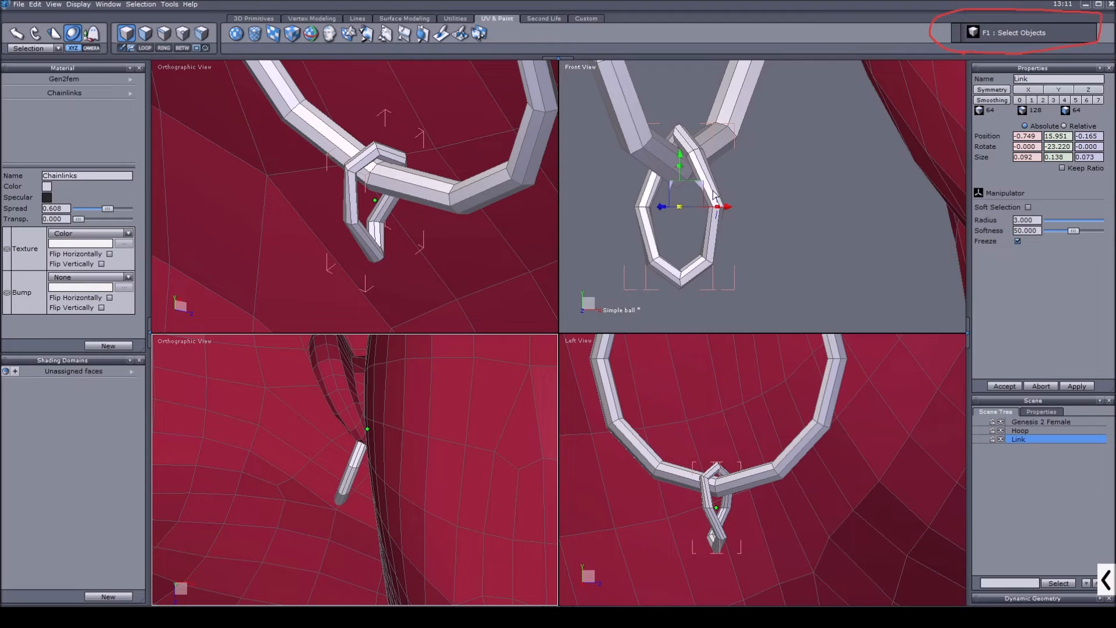
middle_drag(714, 195, 717, 179)
key(ctrl+d)
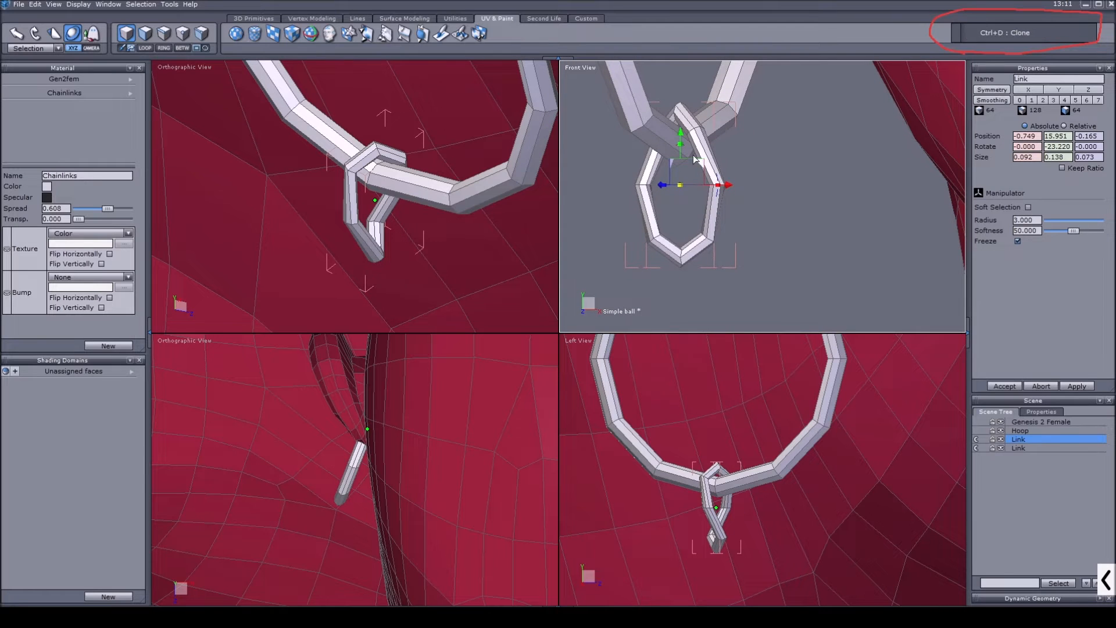
drag(683, 140, 700, 260)
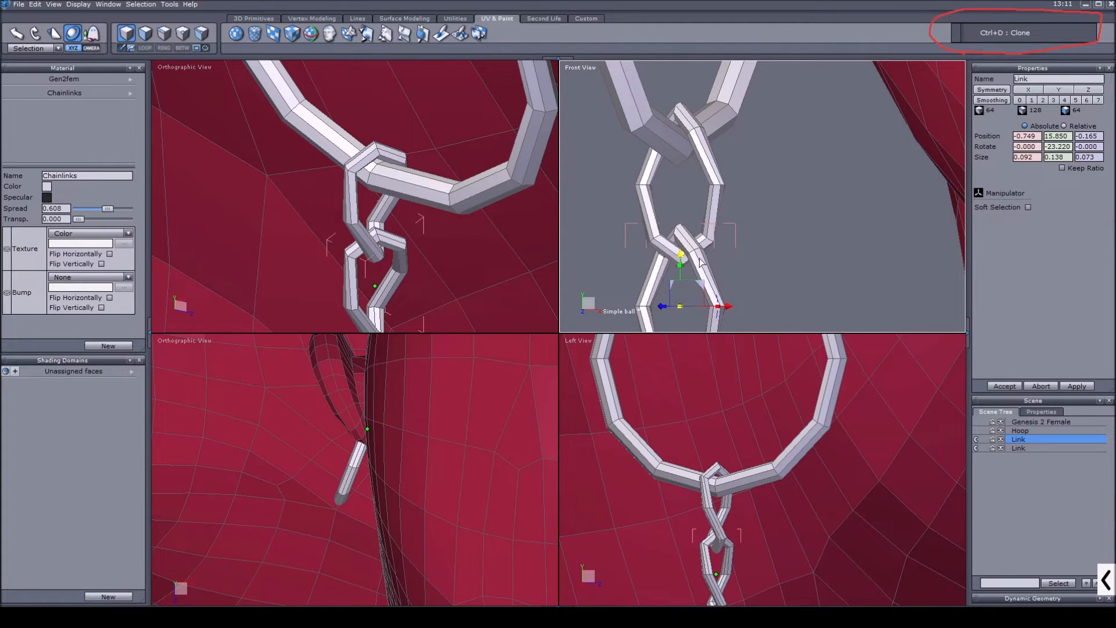
Clone the second link, lower the copy to a Y position of 15.748 as the third chain link, and deselect it
scroll(719, 209, down, 3)
key(ctrl+d)
drag(688, 173, 690, 243)
scroll(691, 243, down, 2)
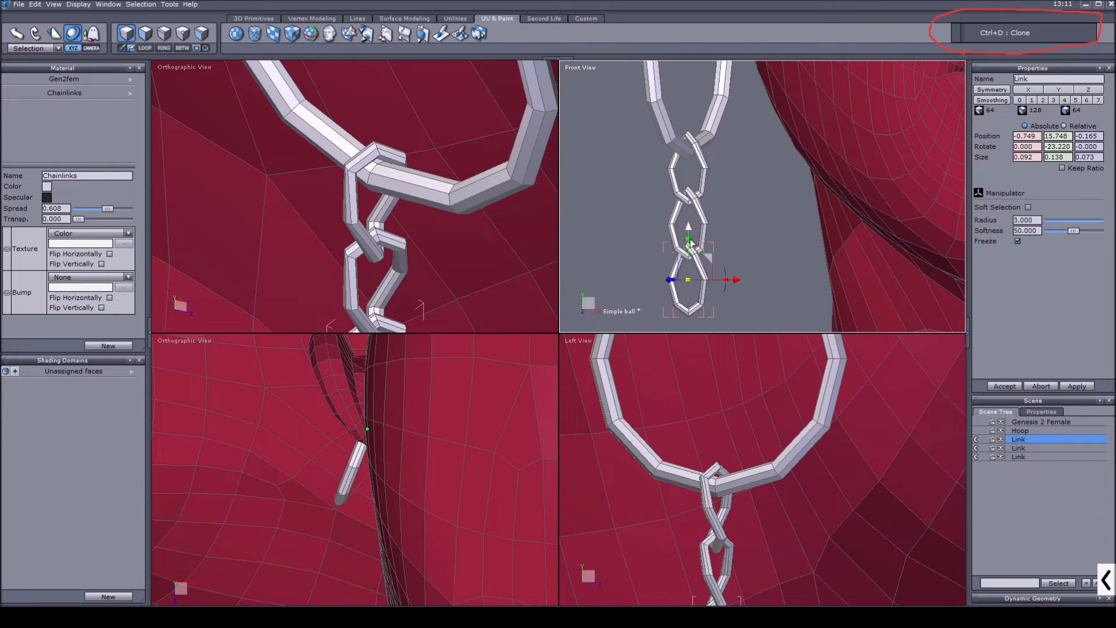
scroll(720, 233, down, 4)
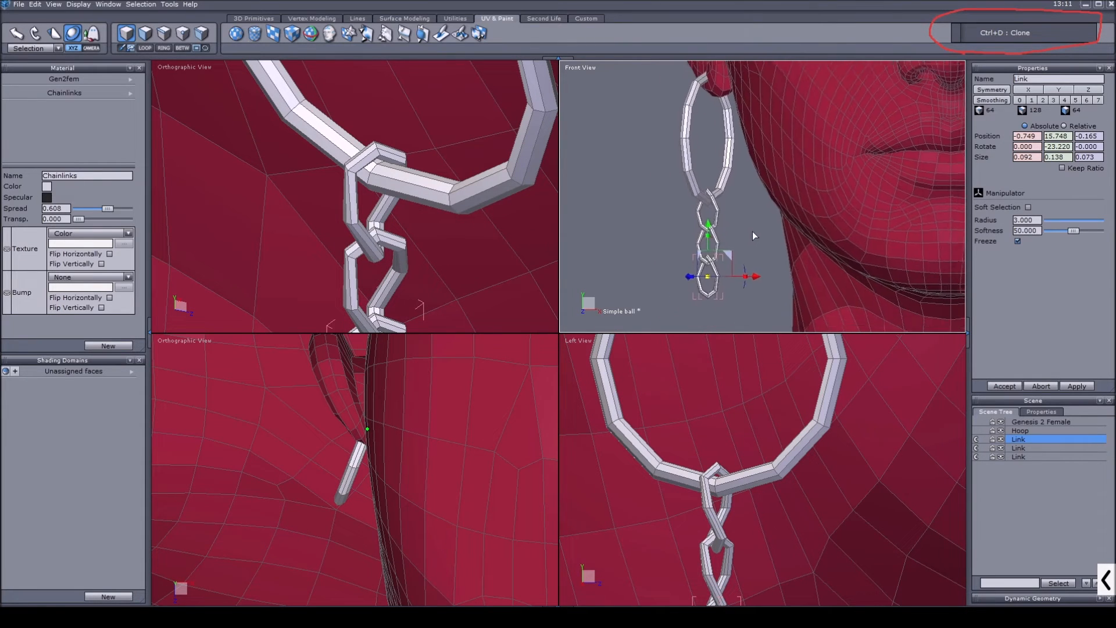
click(978, 440)
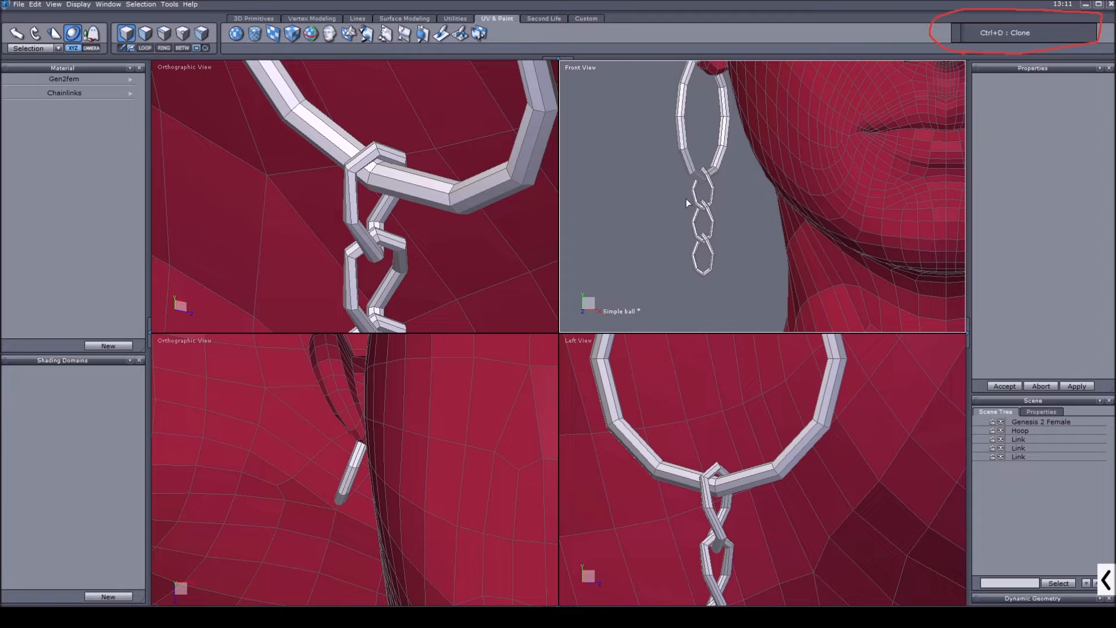
Create a cube about 0.105 in size just below the lowest chain link in the Front View
scroll(684, 239, down, 2)
scroll(682, 236, up, 3)
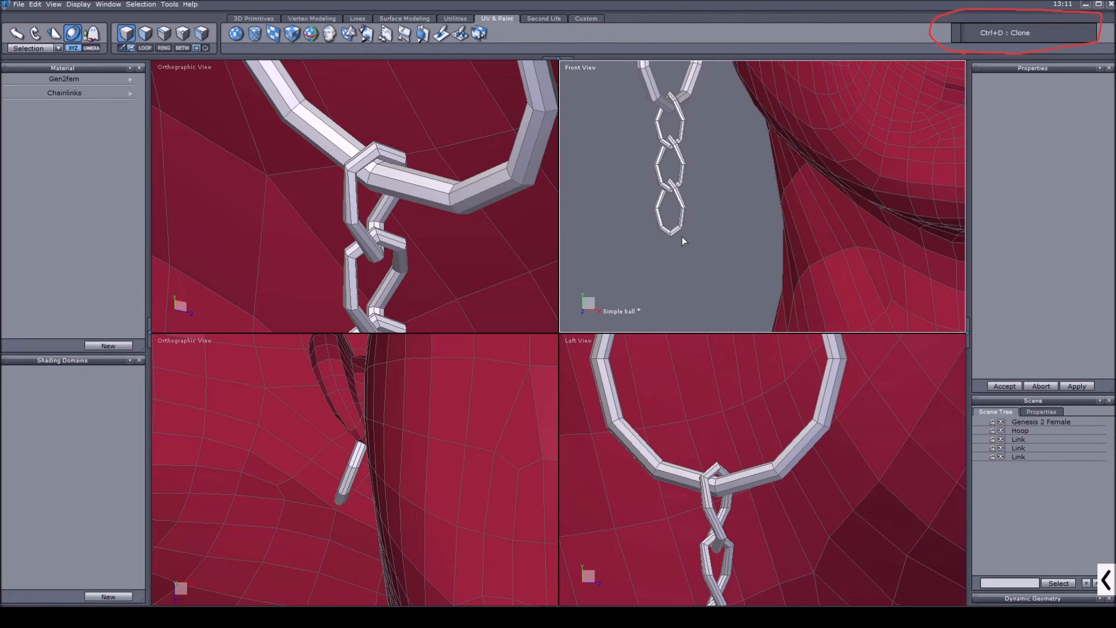
scroll(684, 235, up, 2)
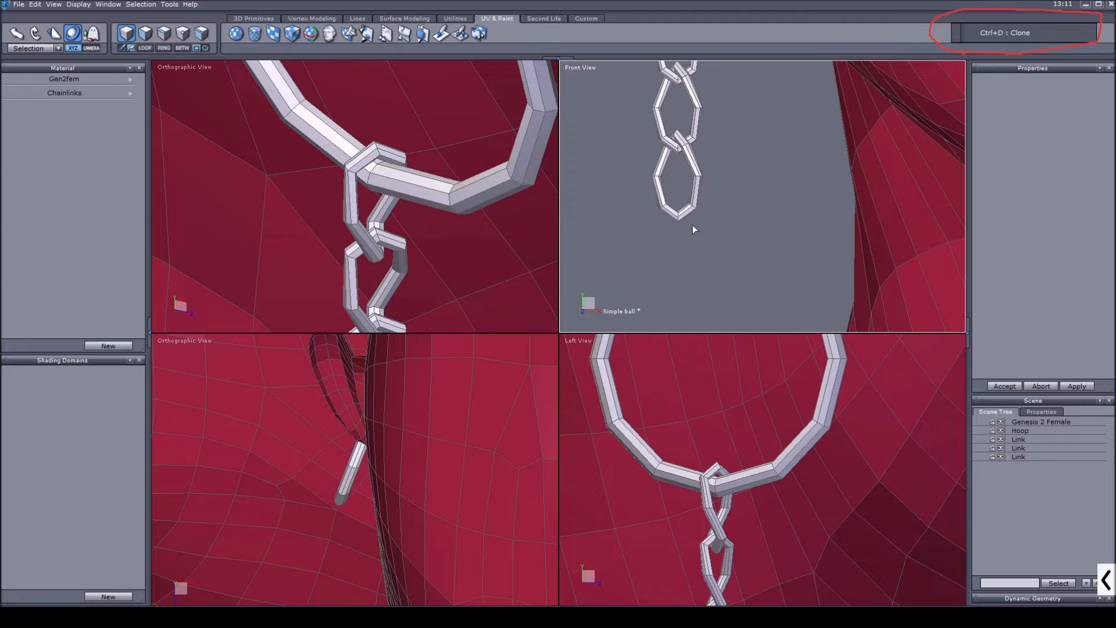
scroll(693, 226, down, 2)
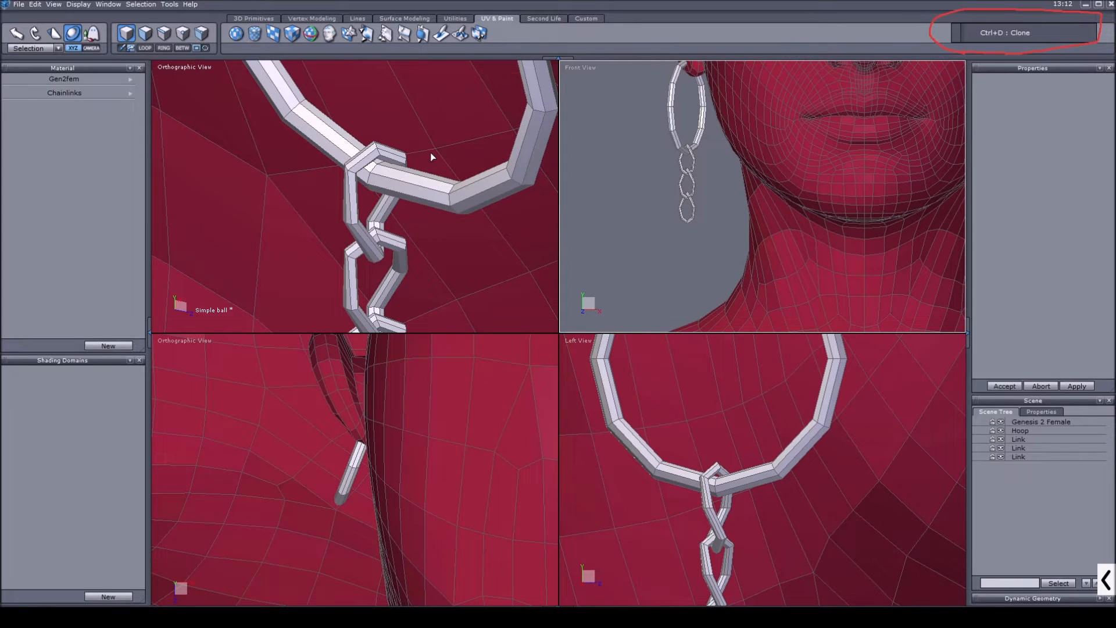
click(248, 20)
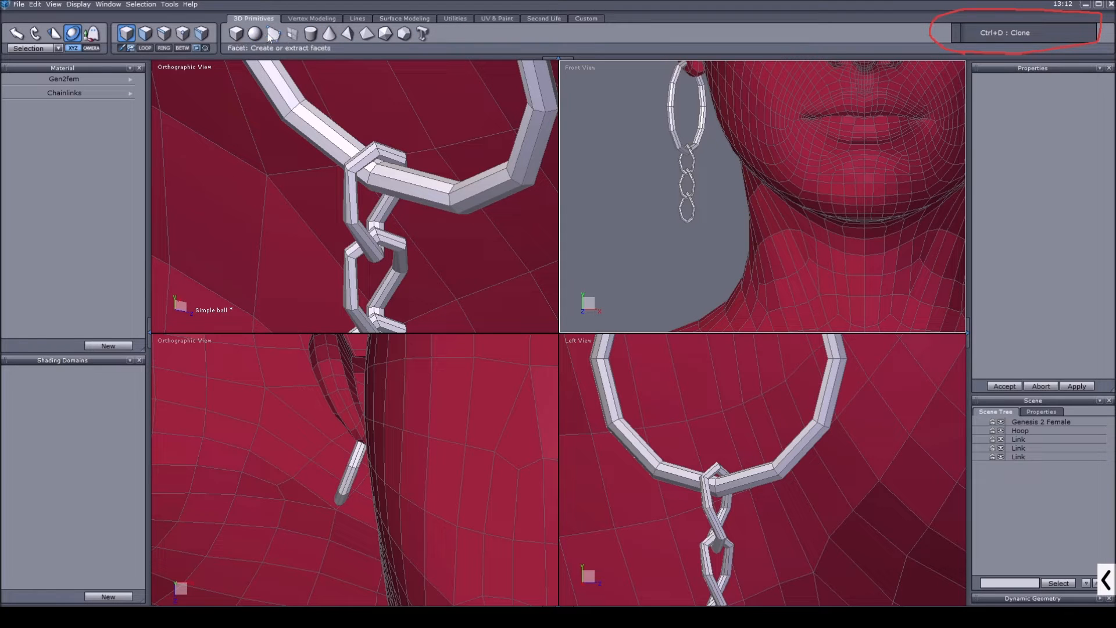
middle_drag(759, 195, 790, 172)
scroll(739, 174, up, 3)
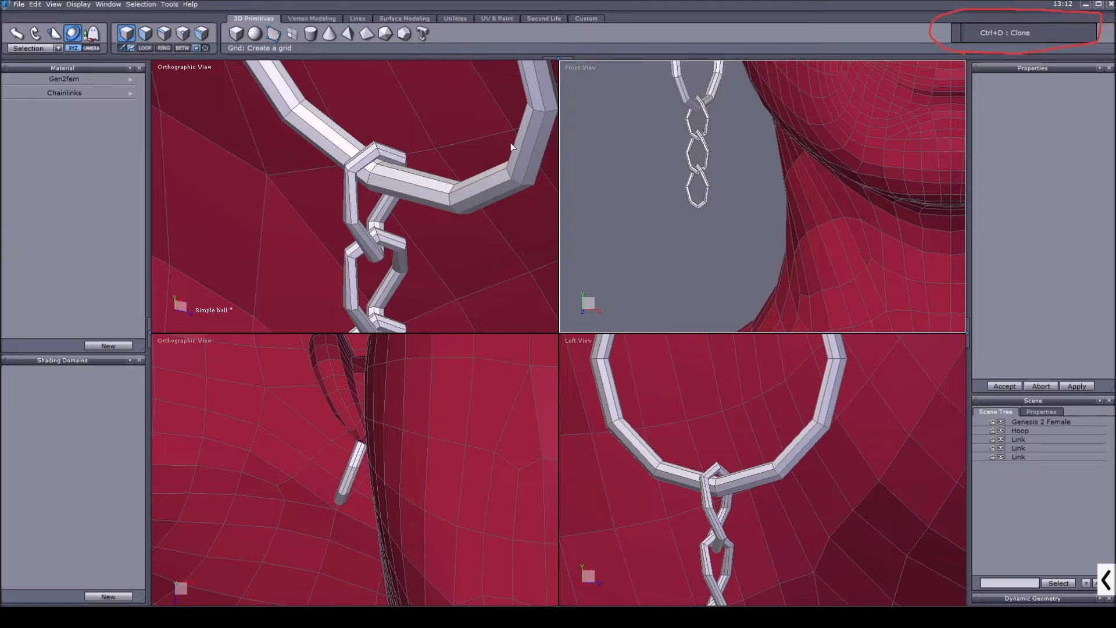
click(255, 33)
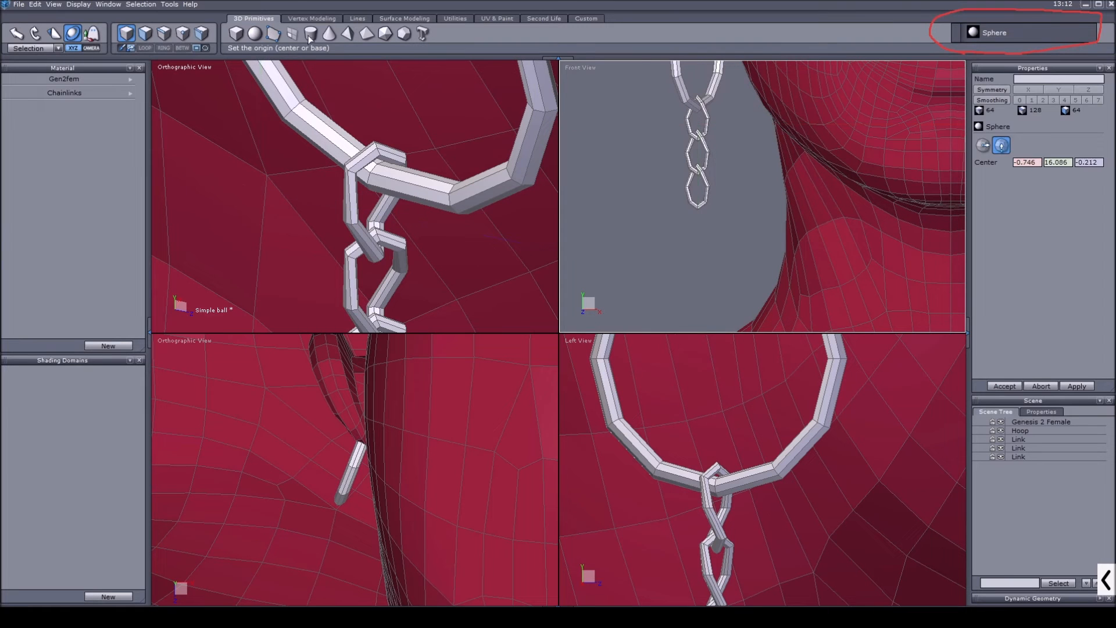
click(236, 34)
click(691, 220)
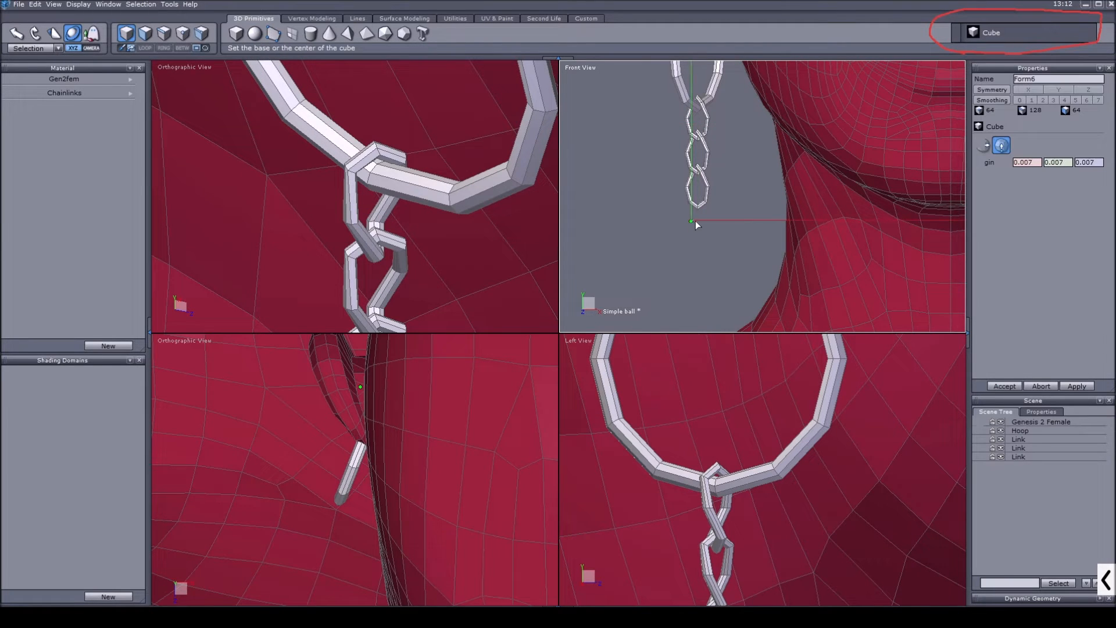
click(723, 235)
key(Return)
drag(714, 216, 721, 208)
scroll(708, 235, up, 2)
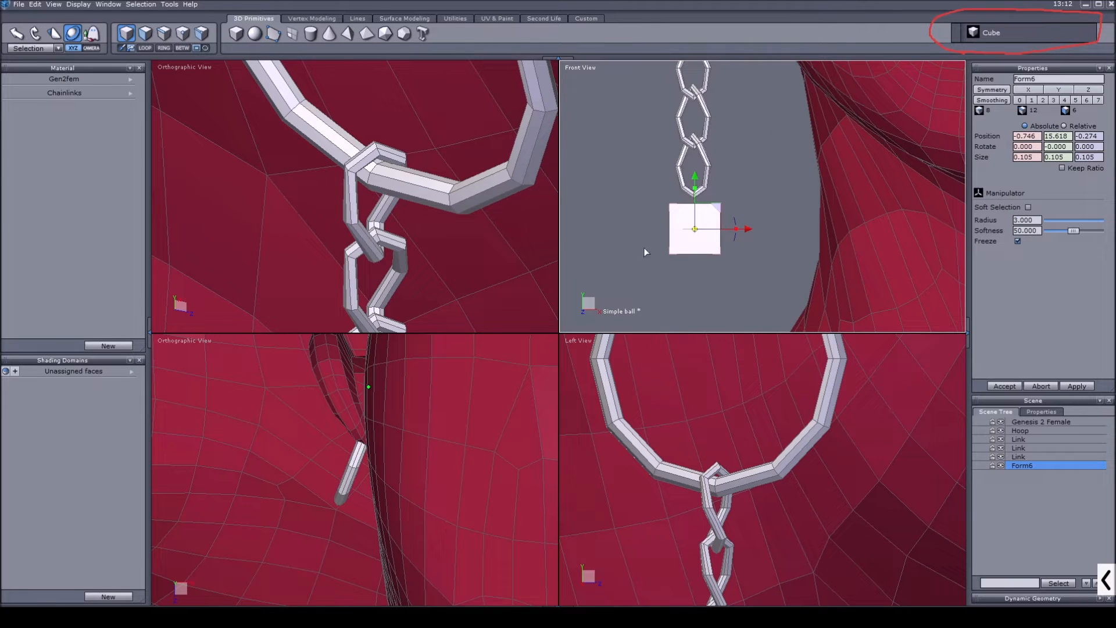
Subdivide all faces of the pendant cube into a 2 × 2 grid with Quad Tessellation
scroll(414, 254, down, 3)
middle_drag(396, 262, 407, 210)
scroll(396, 202, up, 2)
key(F2)
click(381, 204)
key(ctrl+a)
middle_drag(379, 200, 465, 151)
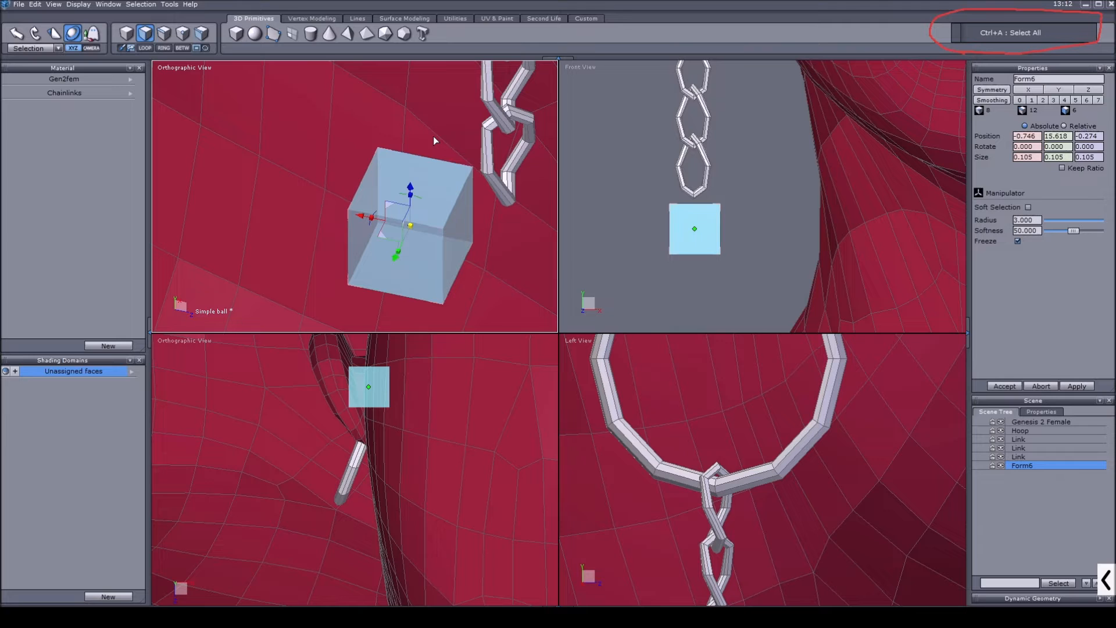
right_click(318, 110)
click(308, 18)
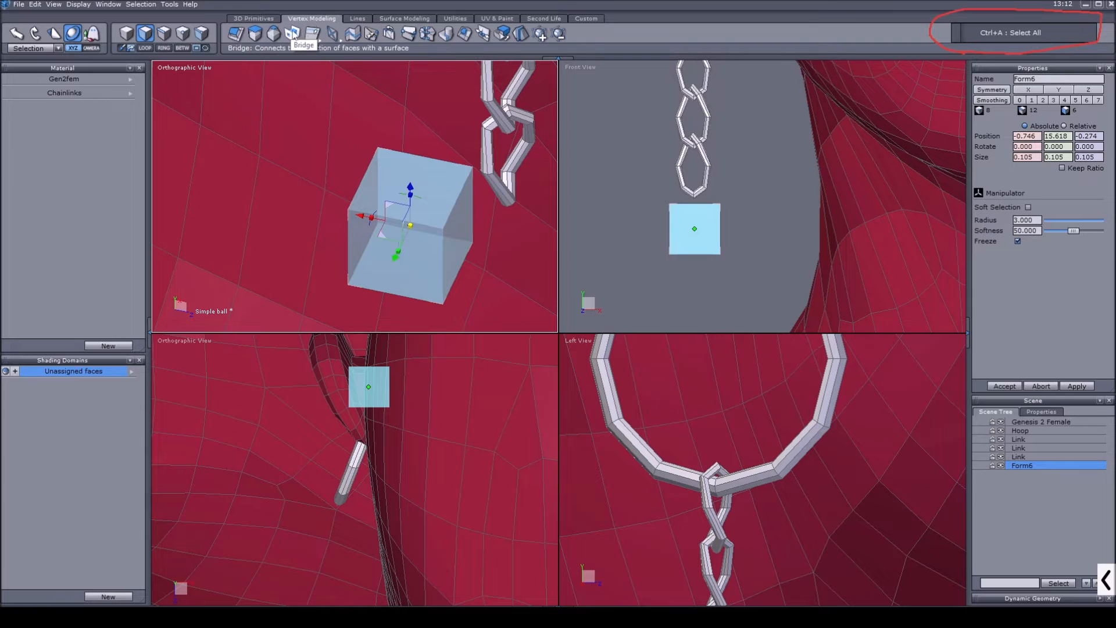
click(331, 34)
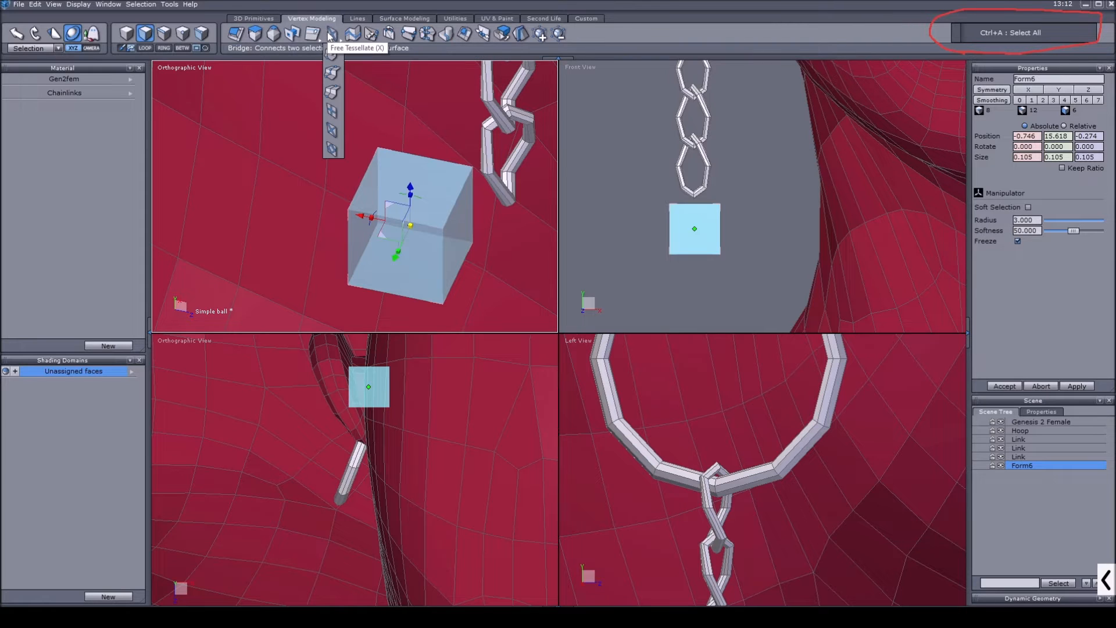
click(334, 107)
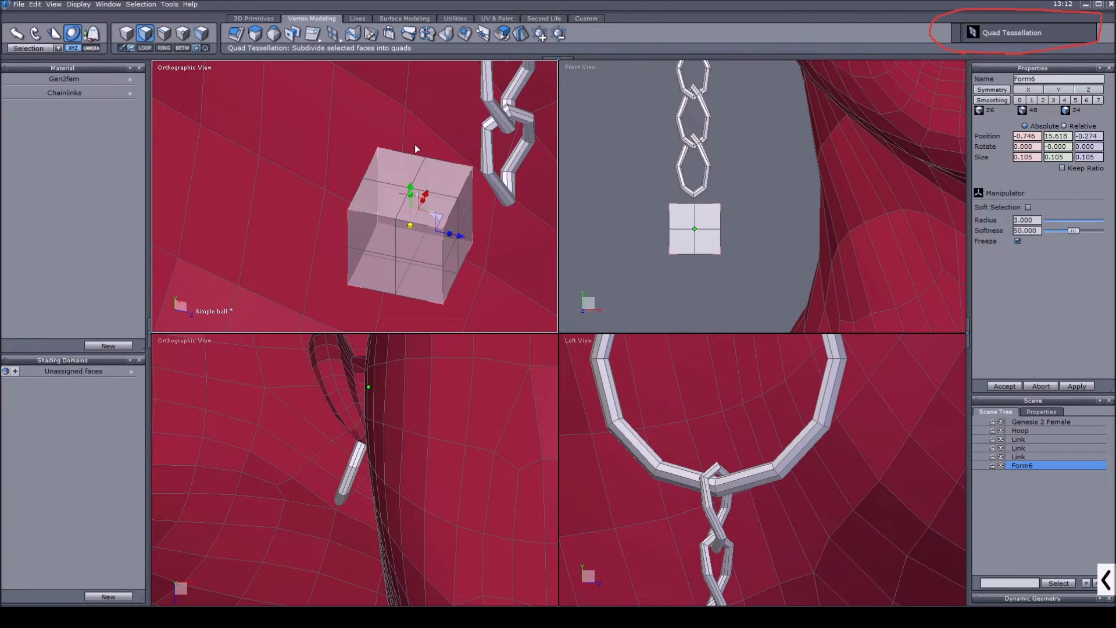
In World mode, scale the cube's four top corner points inward to a size of 0.074 and lower them to Y 15.658
key(F4)
scroll(390, 138, up, 3)
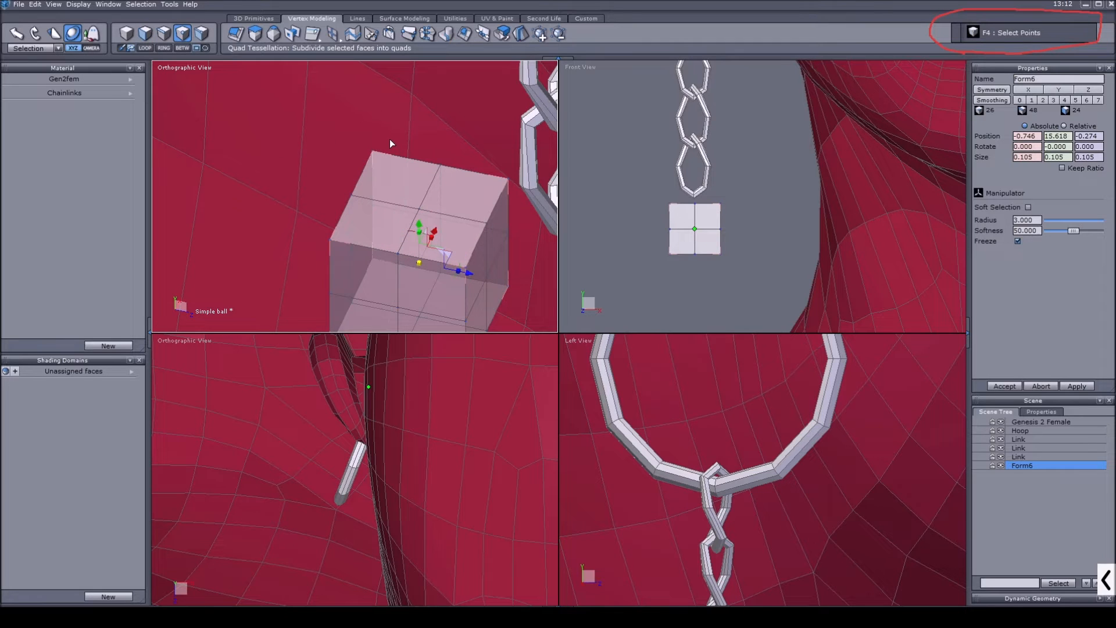
click(376, 132)
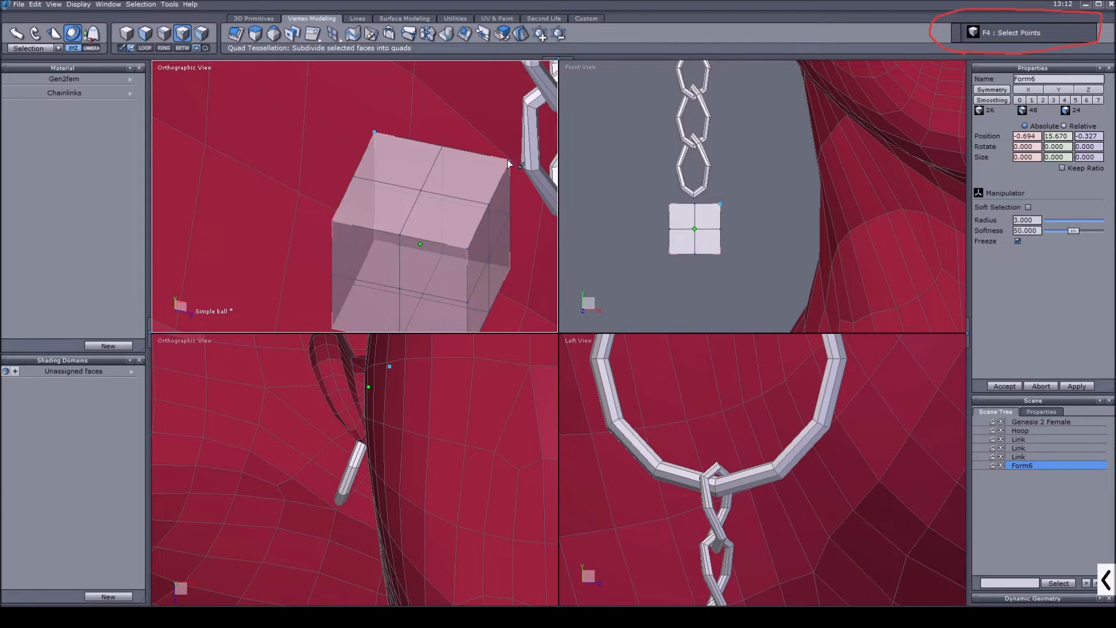
shift+click(469, 249)
shift+click(333, 222)
click(48, 50)
click(26, 57)
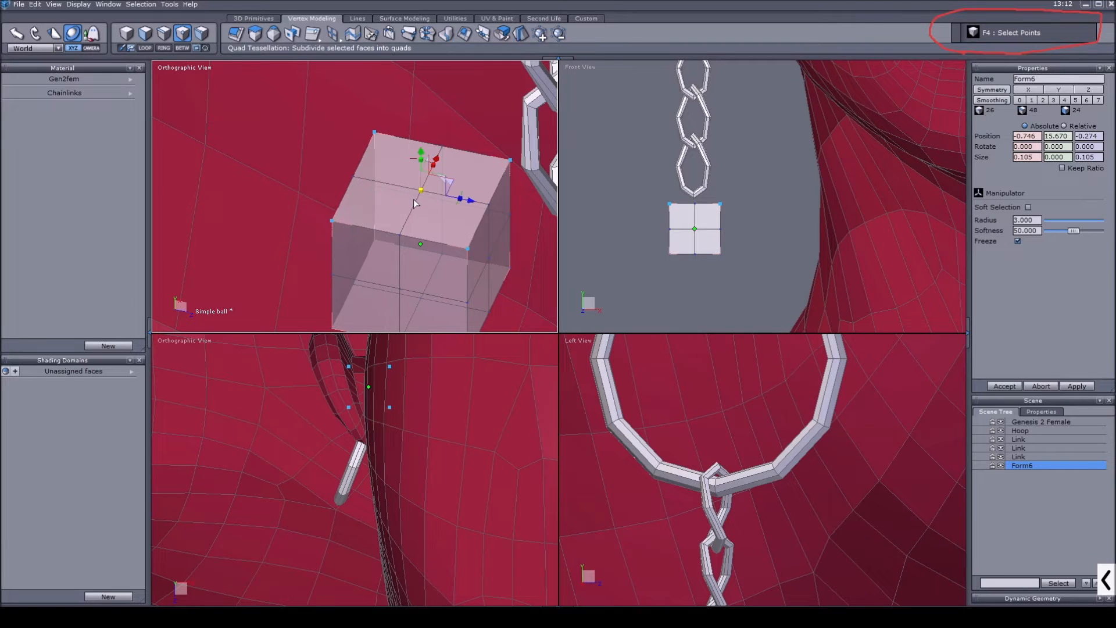
drag(421, 191, 393, 193)
scroll(686, 203, up, 3)
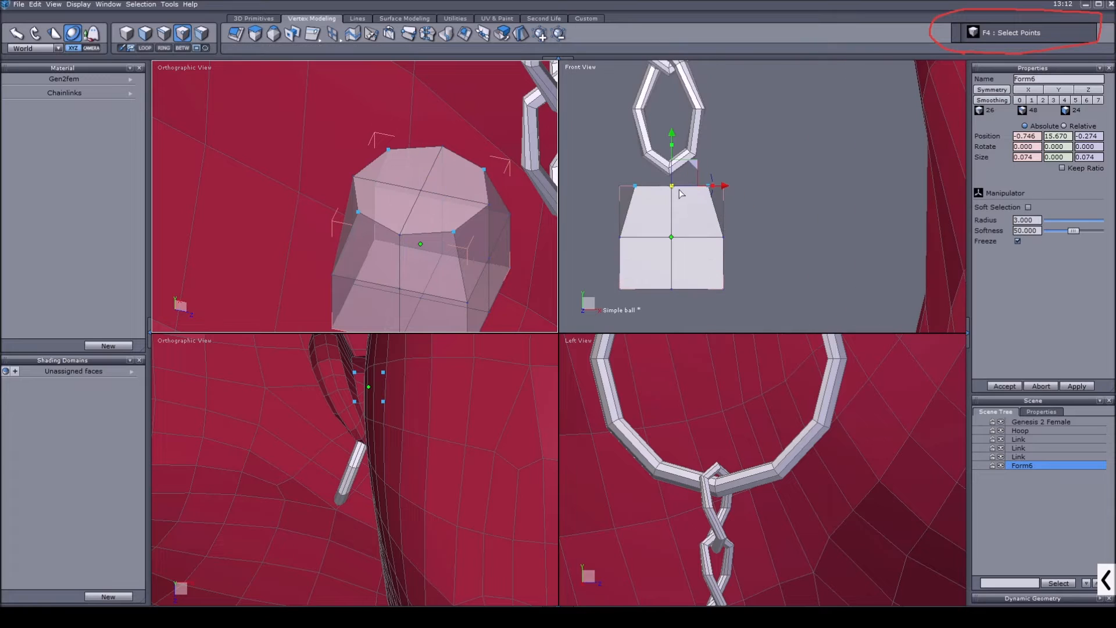
drag(675, 137, 673, 151)
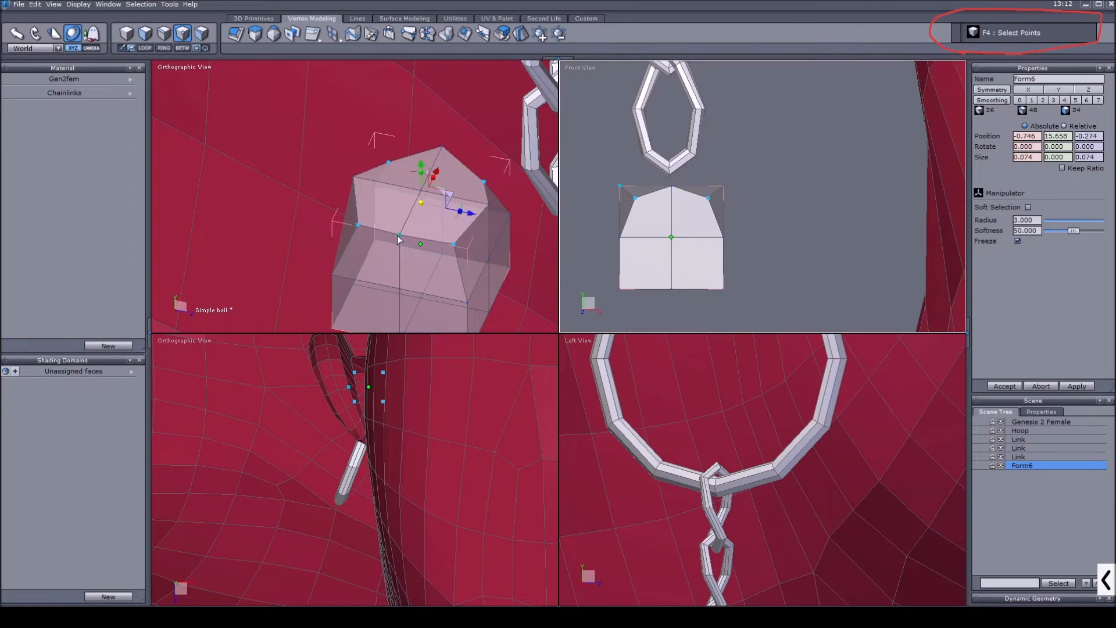
Lower the four top mid-edge points to a Y position of 15.658 and raise the top centre point to 15.676
click(353, 176)
shift+click(475, 194)
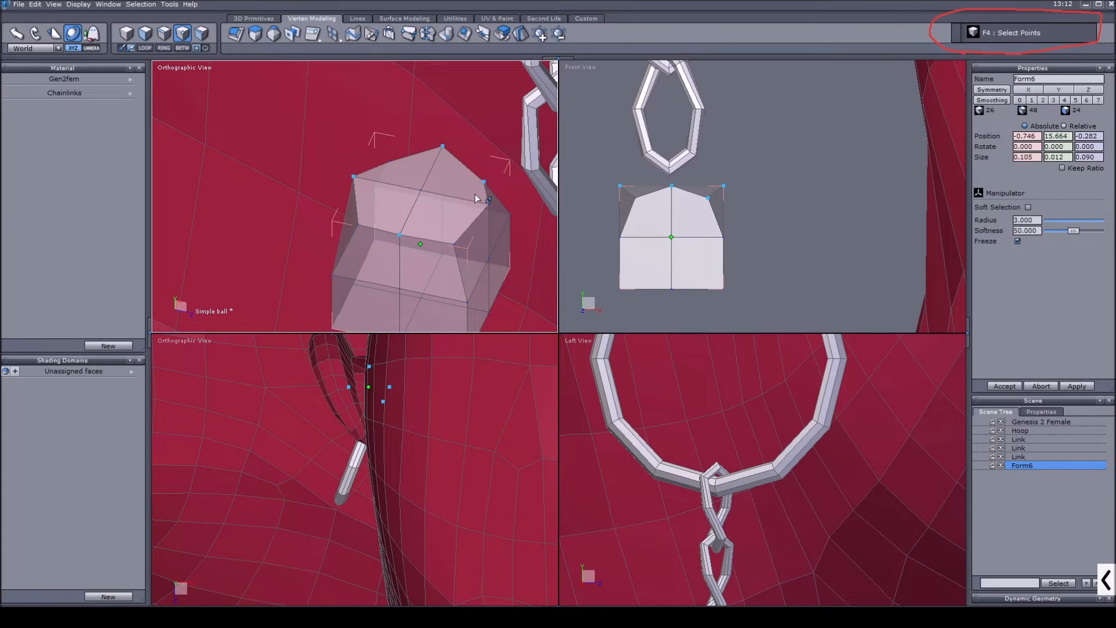
drag(674, 143, 675, 151)
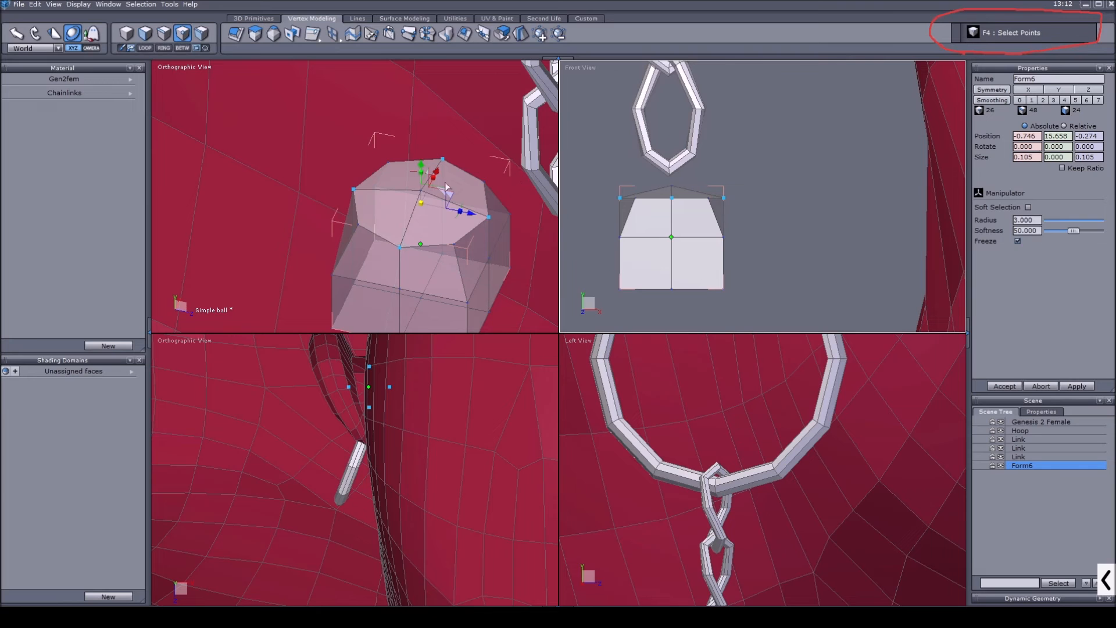
click(420, 191)
drag(677, 136, 677, 130)
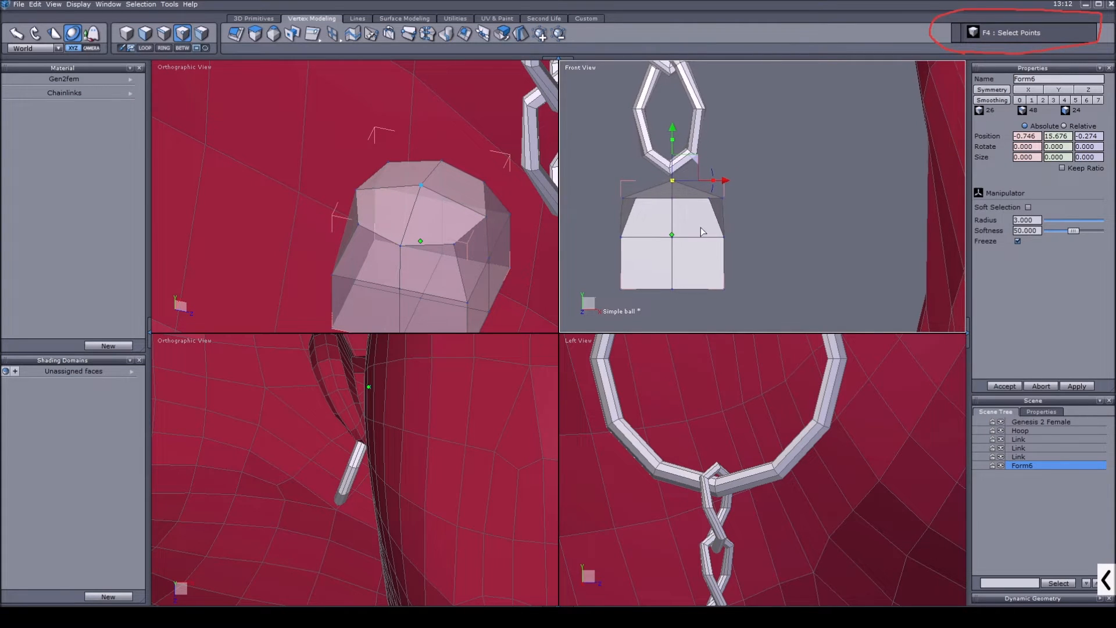
Scale the four corner points at the pendant's mid-height slightly inward
middle_drag(694, 236, 719, 193)
middle_drag(447, 210, 465, 165)
click(486, 258)
shift+click(349, 229)
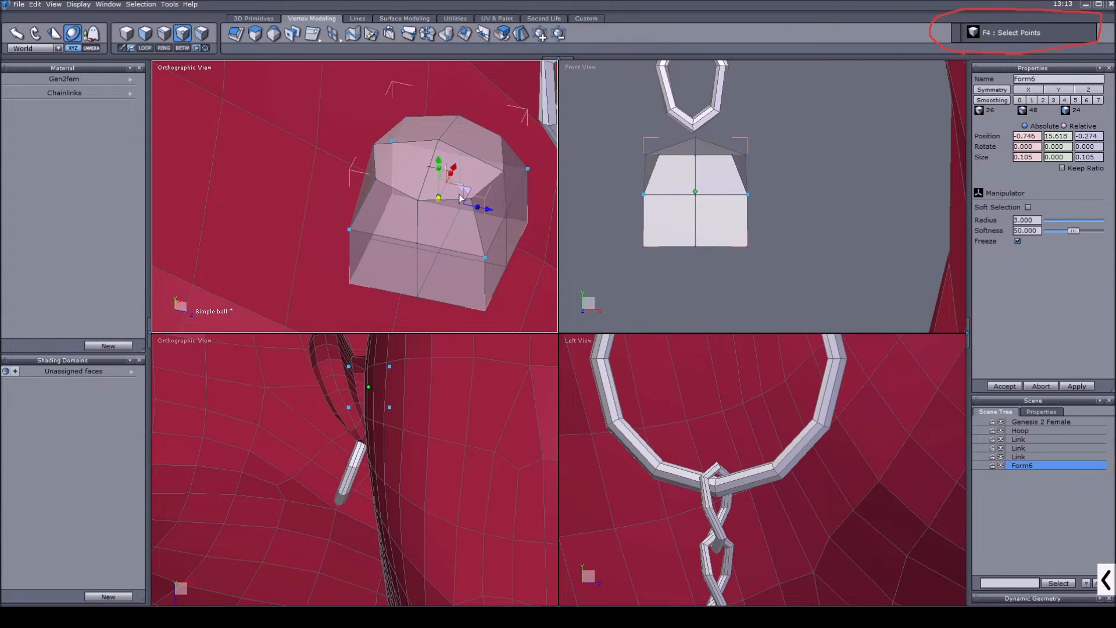
drag(442, 200, 376, 177)
Lower the pendant's four upper corner points slightly, and bring the four upper mid-edge points to a size of 0.101 at Y 15.653
click(376, 178)
shift+click(498, 137)
shift+click(471, 196)
drag(439, 150, 440, 137)
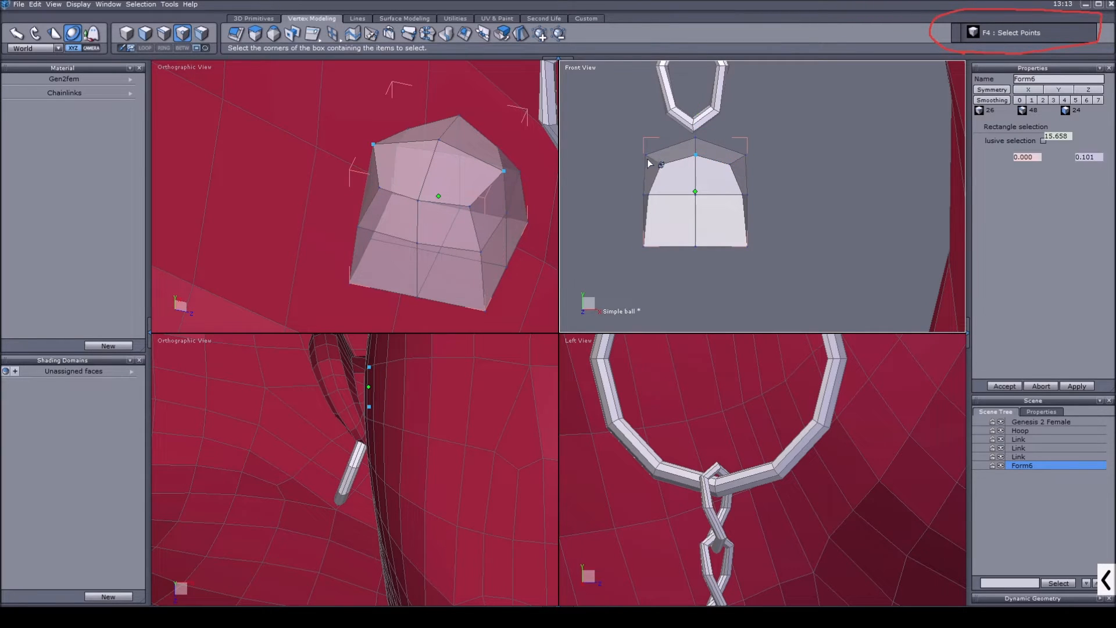
drag(631, 154, 774, 161)
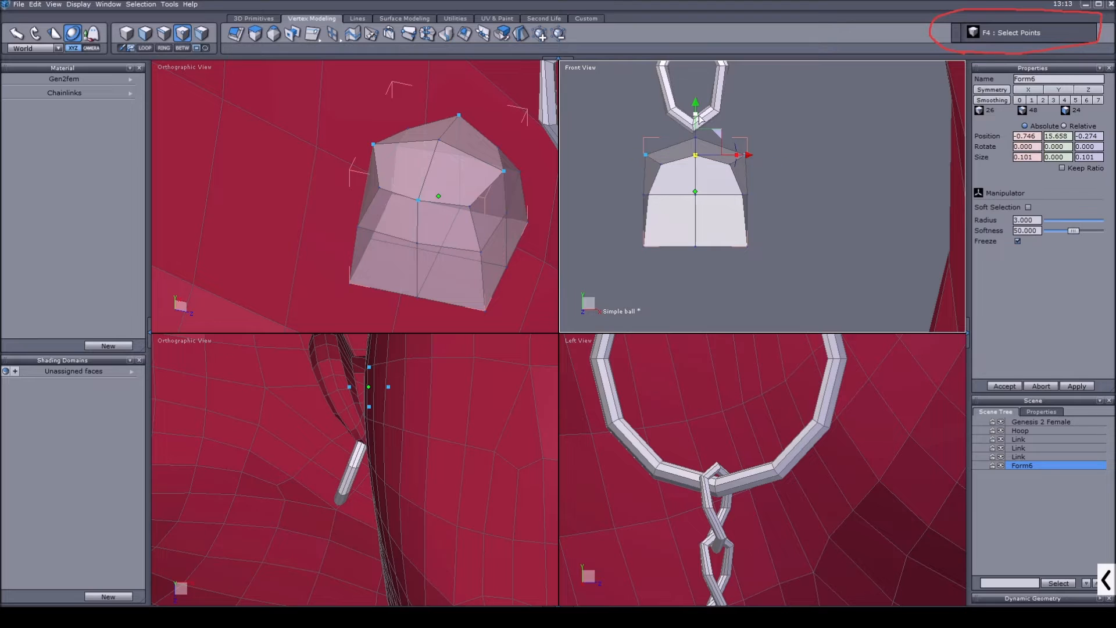
drag(697, 121, 701, 109)
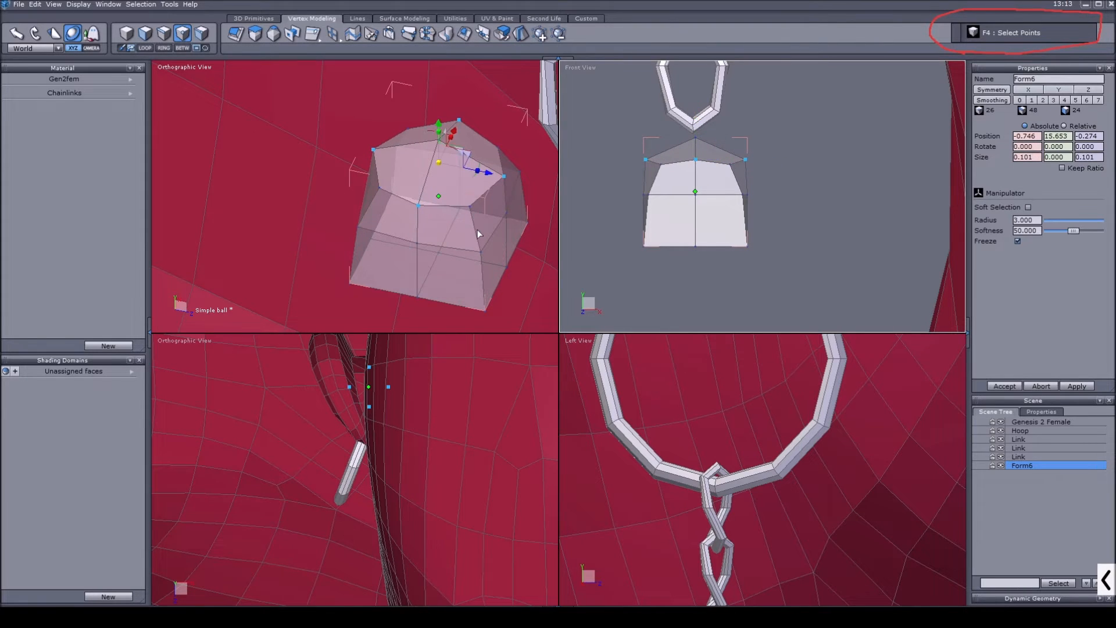
Pull the pendant's bottom centre point down to a Y position of 15.420 to form a long tip
middle_drag(473, 235, 479, 198)
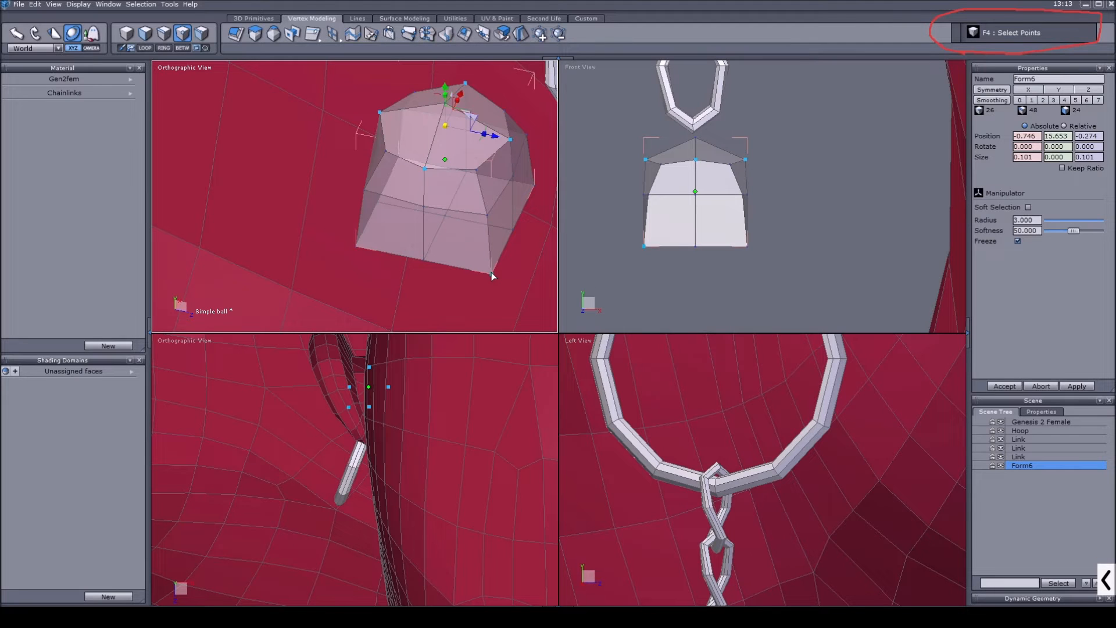
click(445, 216)
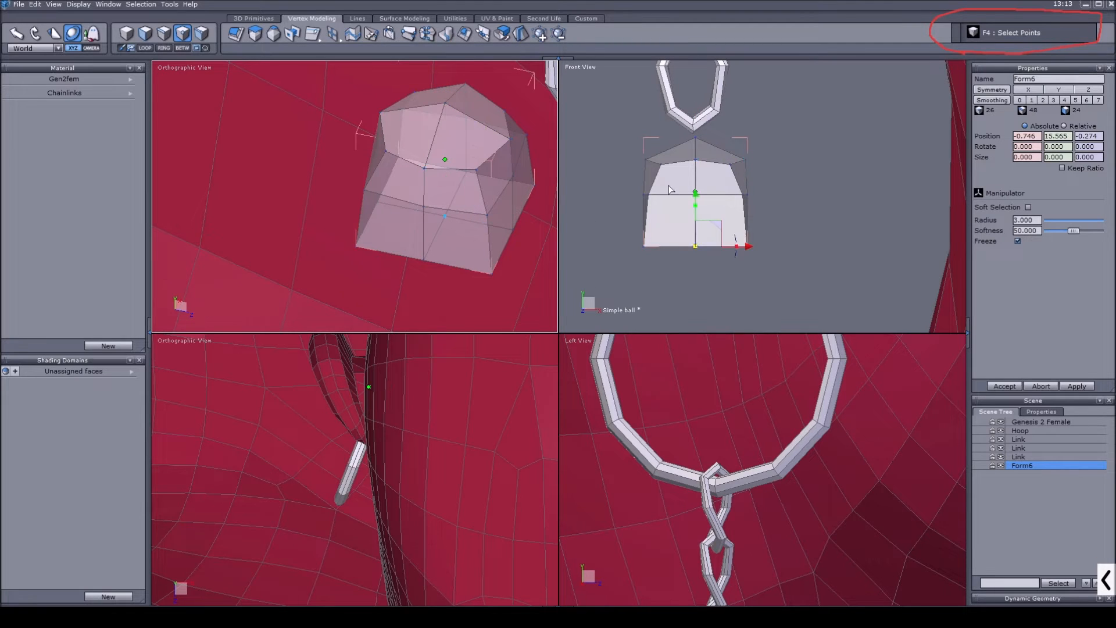
scroll(688, 188, down, 2)
drag(688, 188, 692, 282)
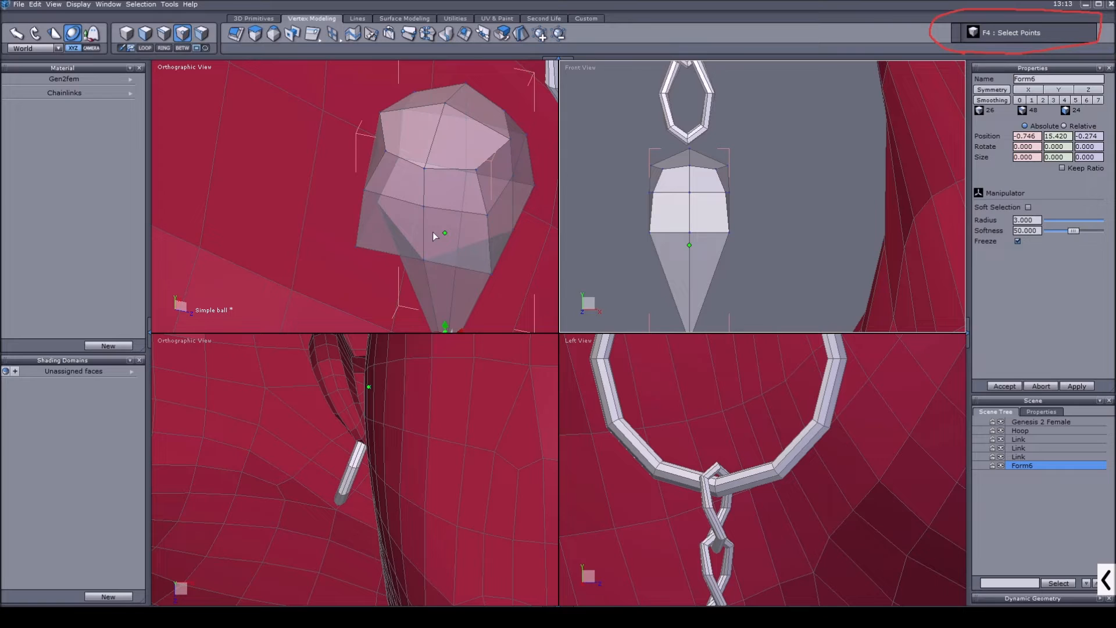
Select the corner points around the pendant's bottom edge
click(491, 273)
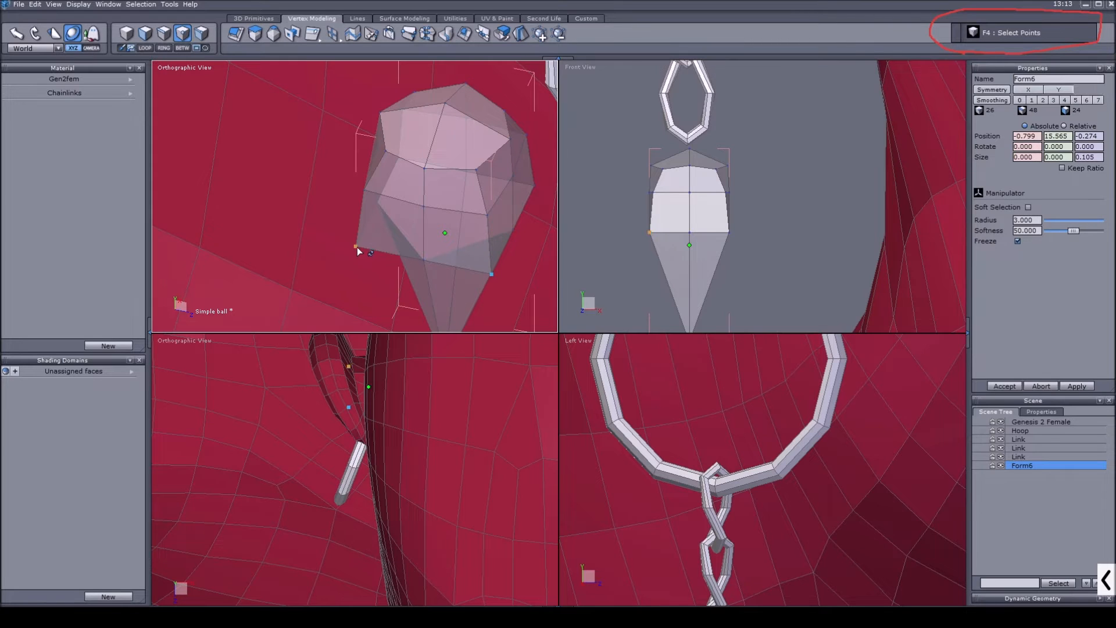
Select the four corner points of the pendant's lower ring and scale them inward to about 0.080
click(541, 183)
drag(446, 215, 421, 212)
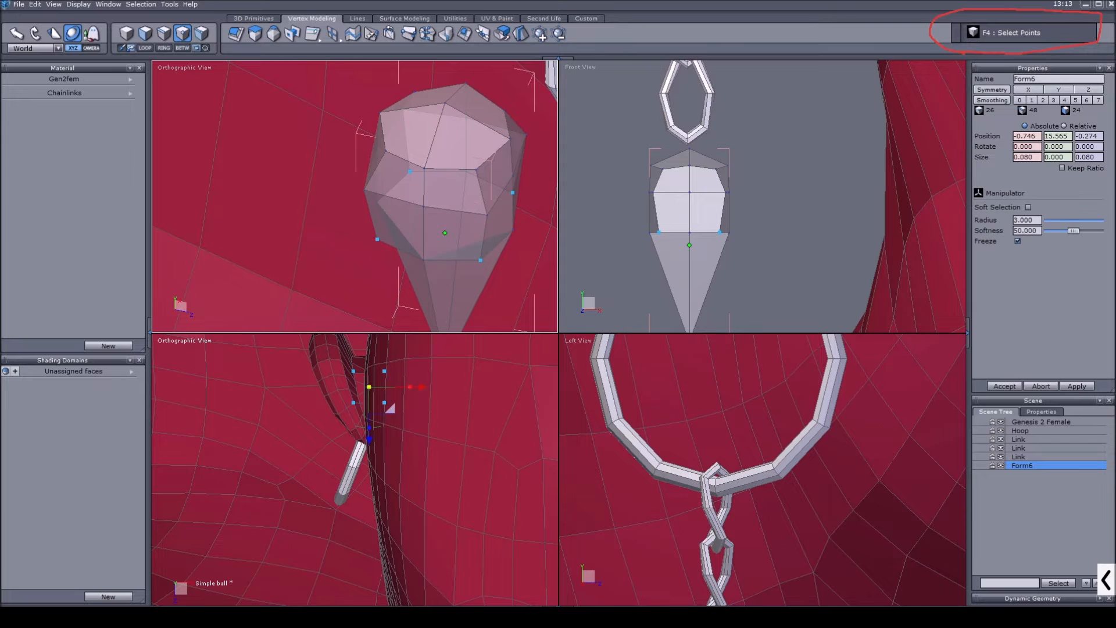
Use Free Tessellate to cut an edge from one inset corner point of the lower ring to the bottom tip
scroll(473, 175, down, 4)
right_drag(460, 180, 507, 120)
scroll(507, 120, up, 2)
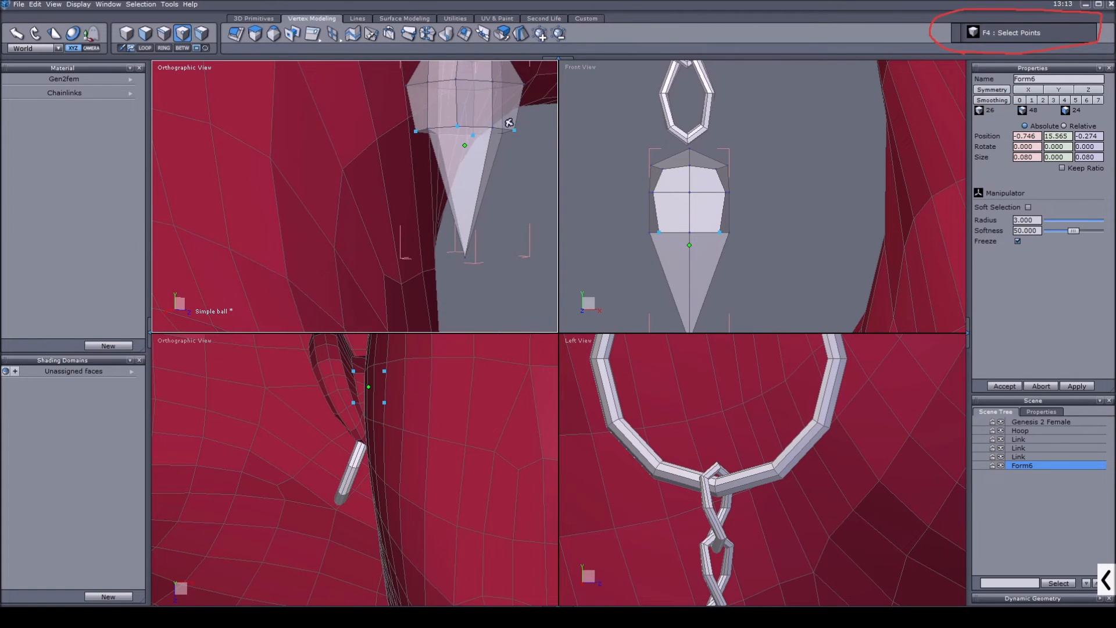
scroll(440, 228, up, 4)
scroll(442, 226, down, 3)
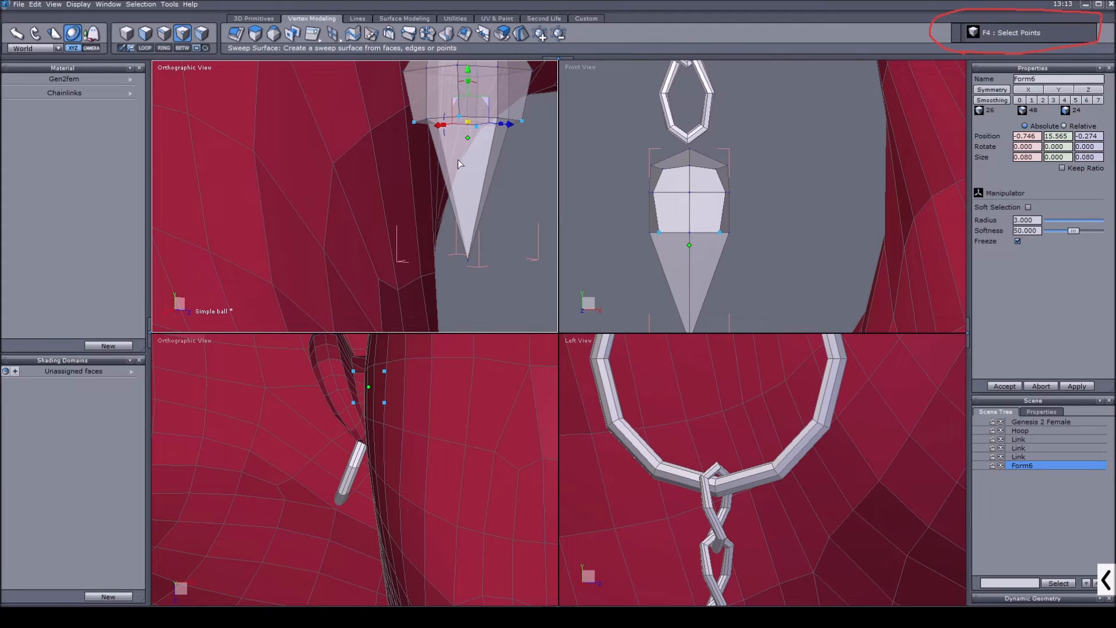
scroll(458, 159, up, 2)
key(x)
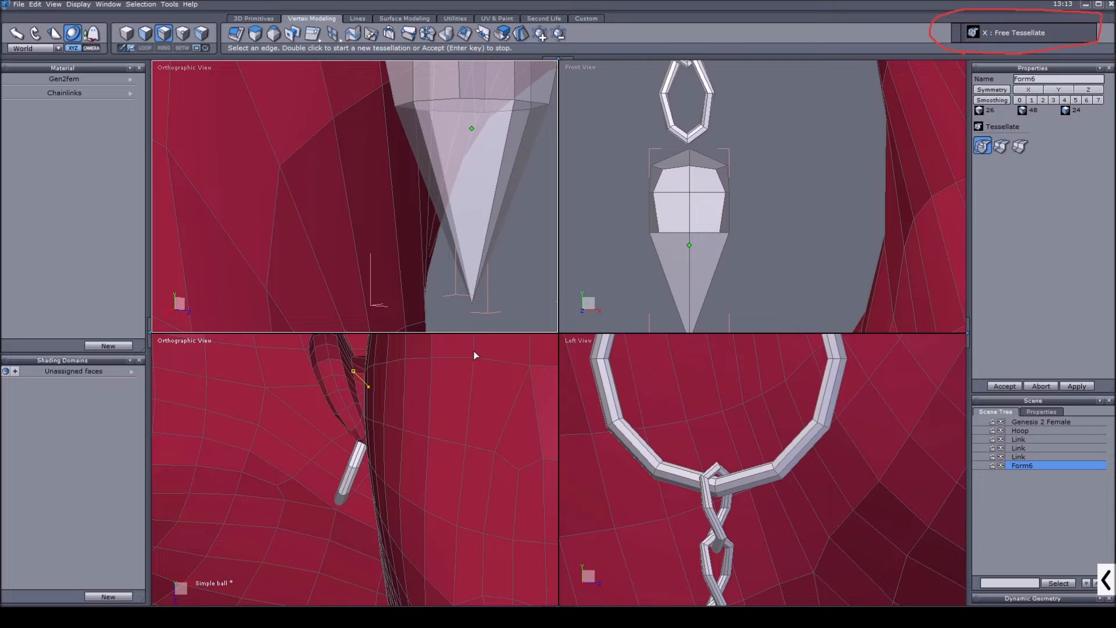
key(Return)
Cut a second edge with Free Tessellate from another inset corner point down to the pendant's tip
key(x)
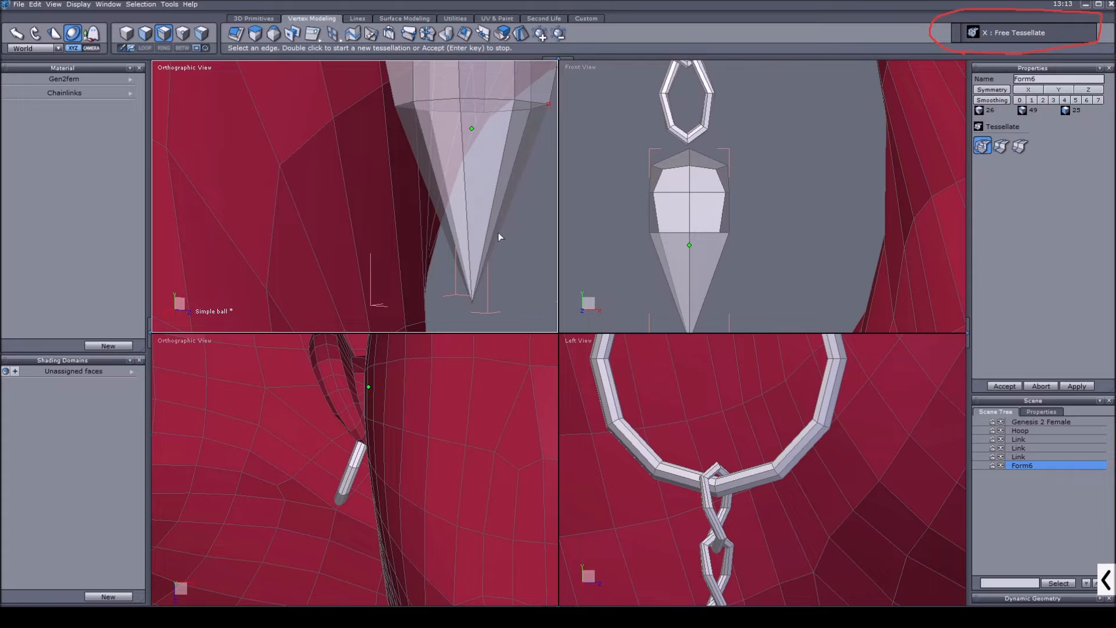
scroll(498, 233, down, 2)
click(483, 284)
key(Return)
key(Return)
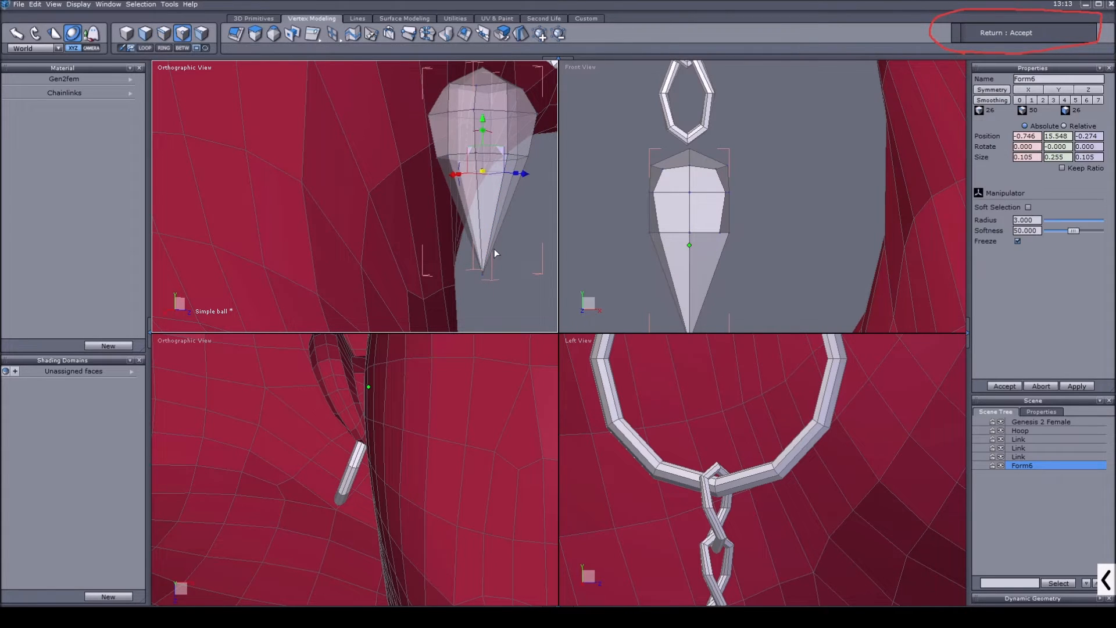
Save the scene and cut a third edge from the next inset corner point to the pendant's tip with Free Tessellate
key(ctrl+a)
scroll(416, 189, up, 2)
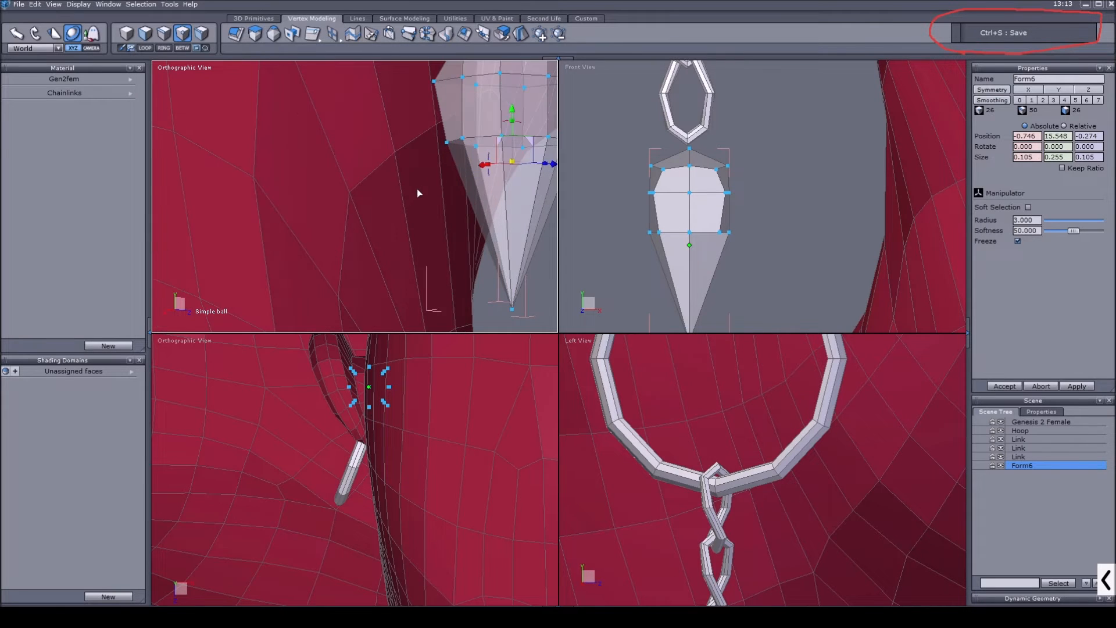
click(446, 143)
key(x)
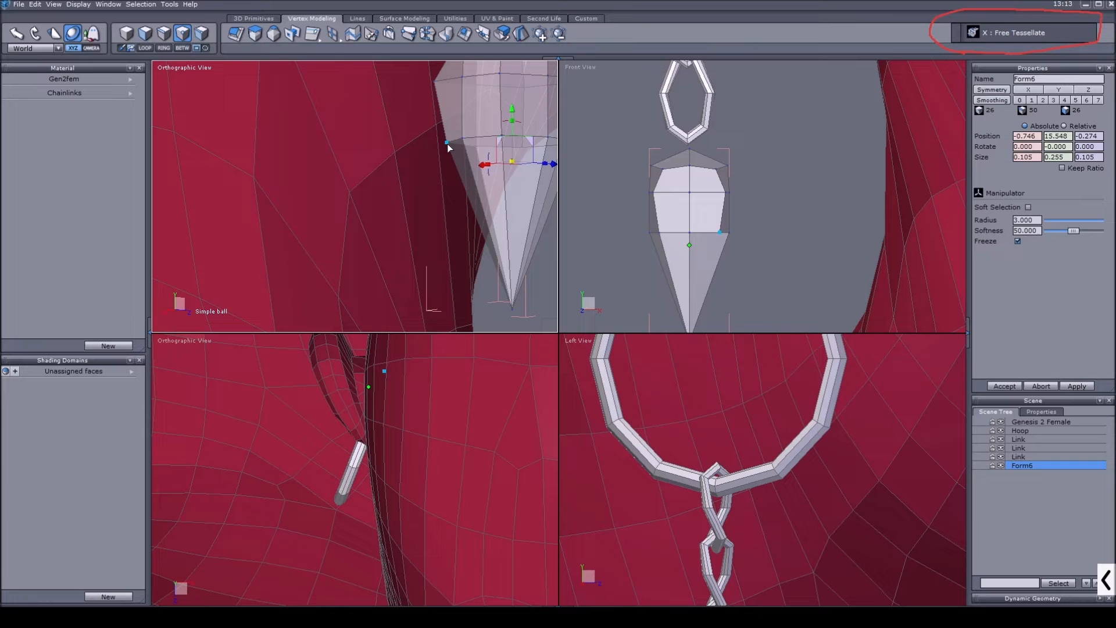
click(519, 319)
key(Return)
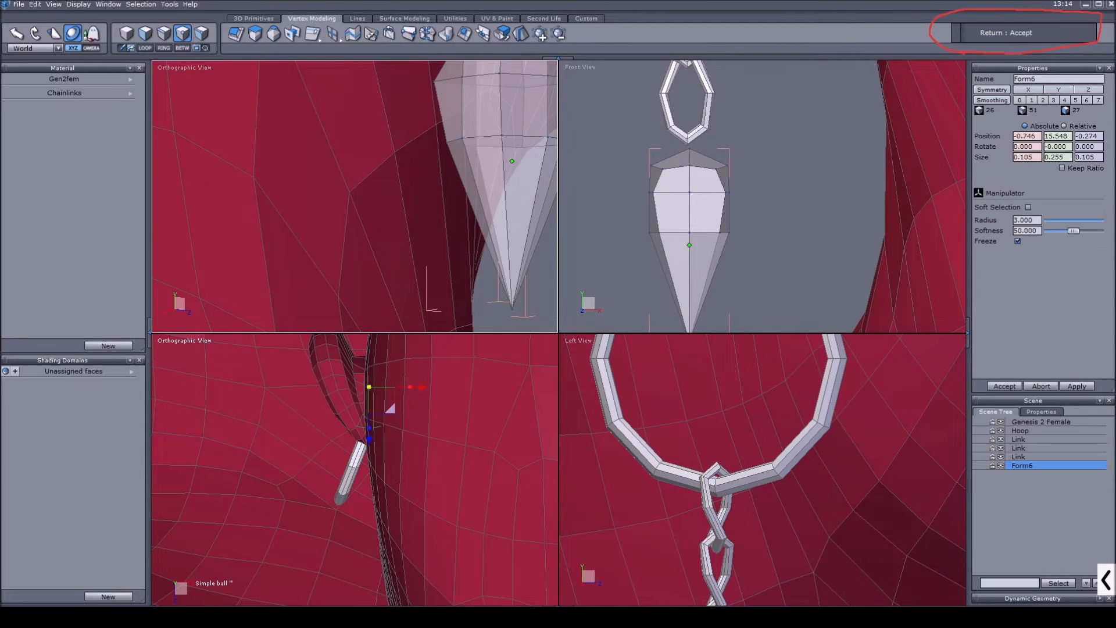
scroll(446, 274, down, 3)
right_drag(448, 274, 431, 226)
scroll(421, 181, up, 2)
scroll(417, 212, up, 2)
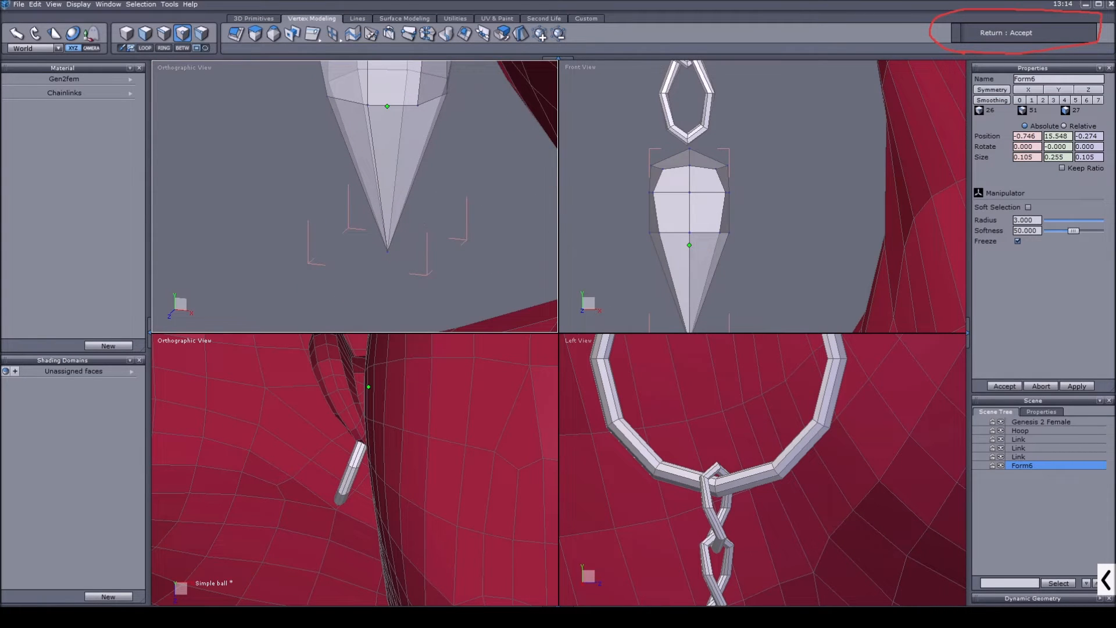
key(x)
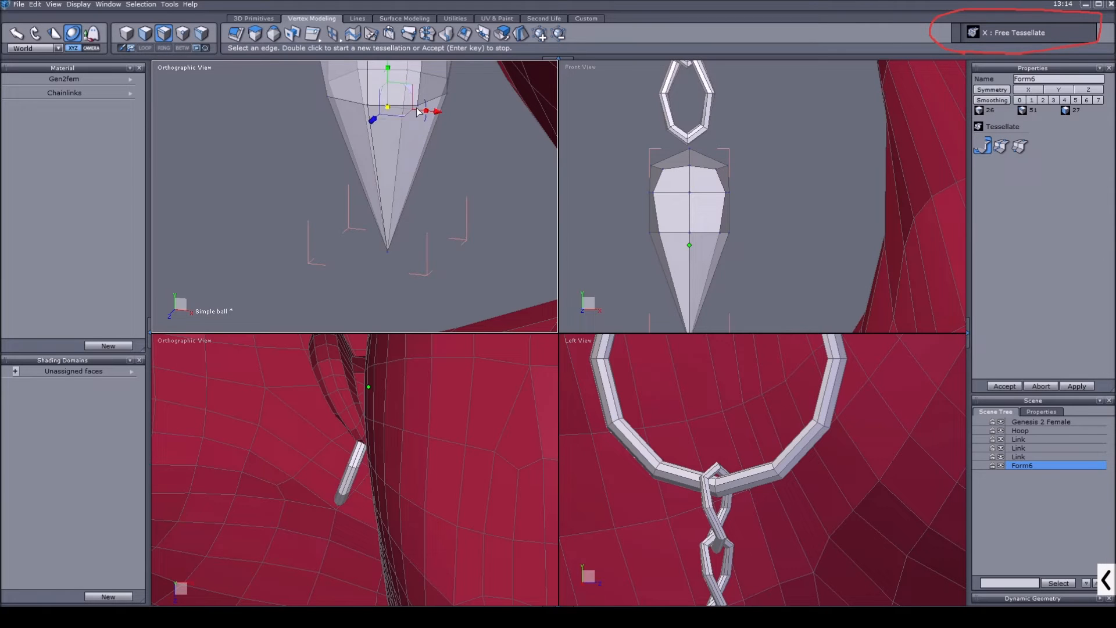
click(427, 143)
key(Escape)
key(x)
key(Escape)
Cut the fourth edge with Free Tessellate from the remaining inset corner point to the pendant's tip
key(F4)
scroll(417, 108, up, 2)
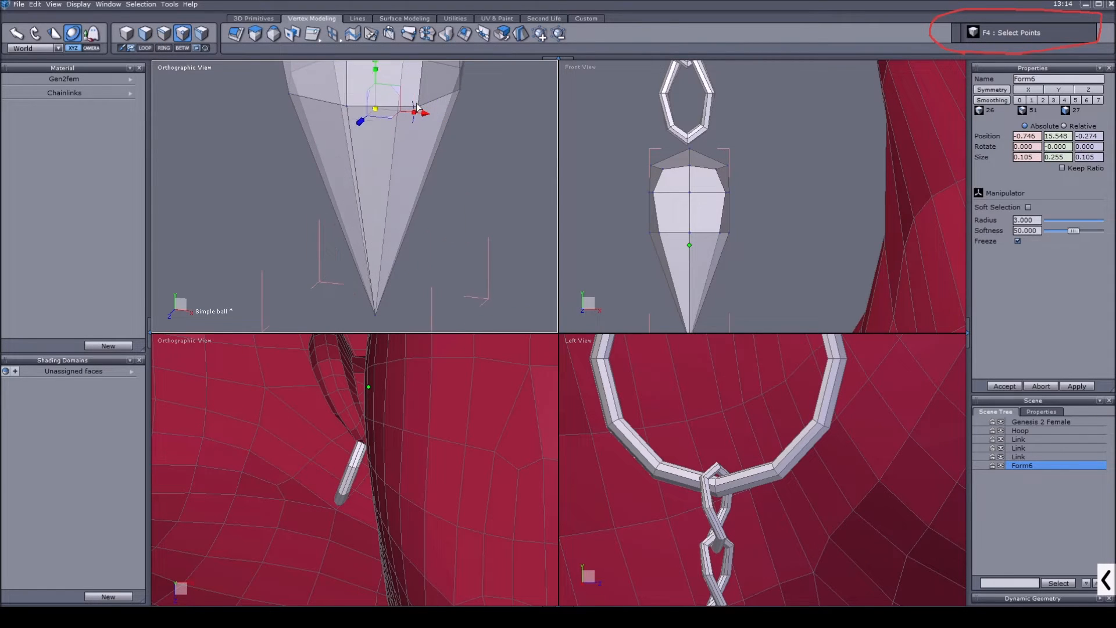
key(x)
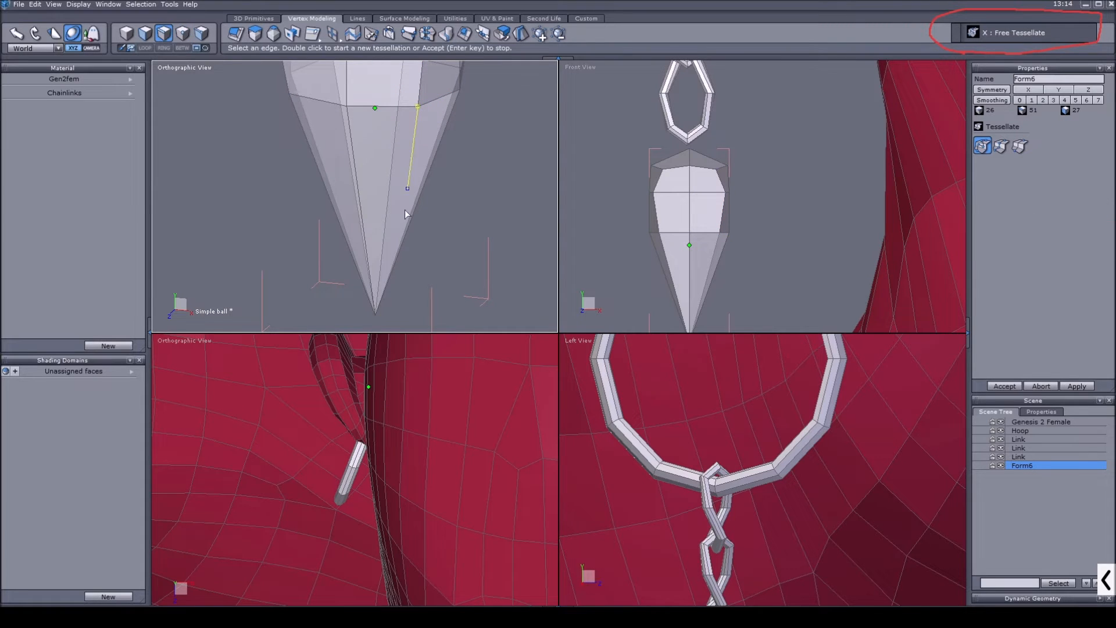
click(380, 323)
key(Return)
key(Return)
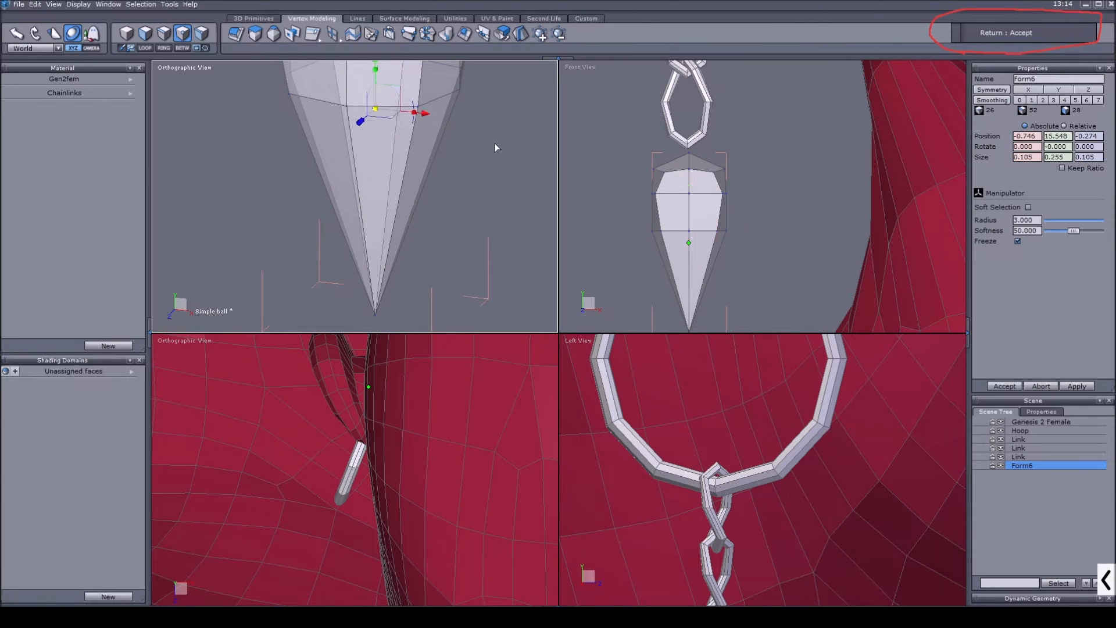
Move the pendant along Z to about -0.167 so it sits directly beneath the last chain link
scroll(465, 145, down, 6)
middle_drag(466, 144, 461, 220)
scroll(376, 134, up, 2)
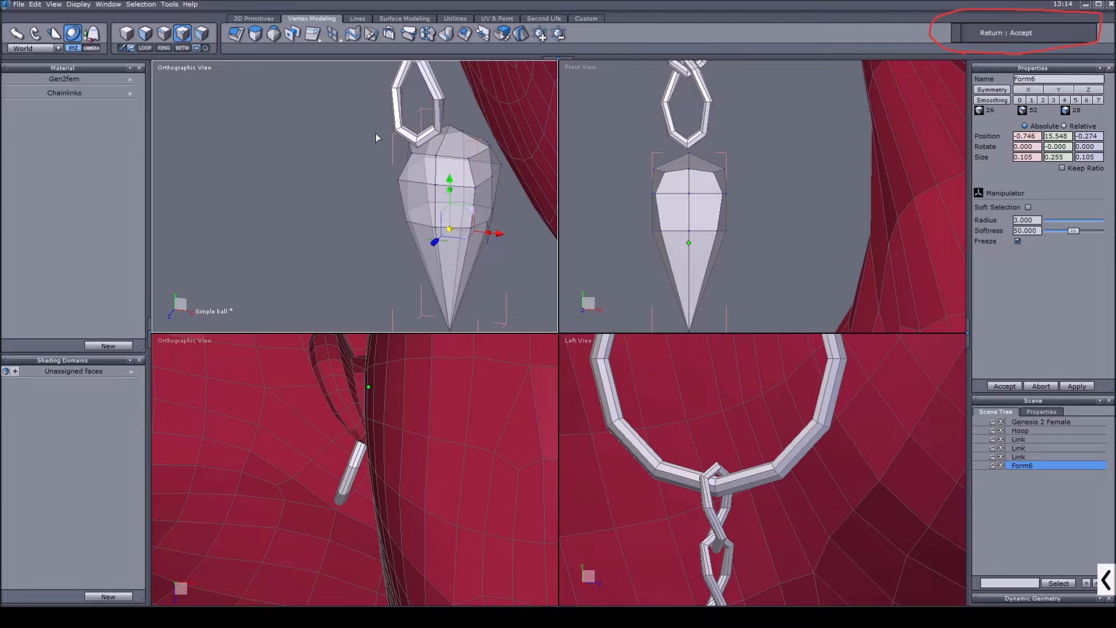
scroll(662, 429, down, 3)
middle_drag(669, 599, 684, 540)
scroll(684, 540, up, 2)
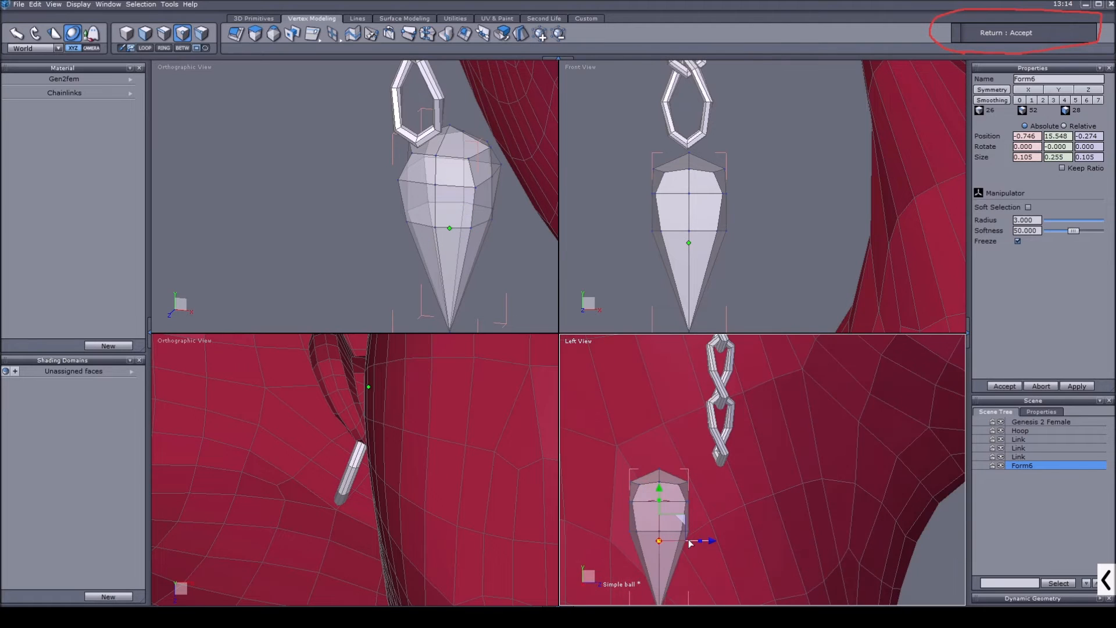
drag(710, 541, 771, 540)
Widen the pendant's middle point ring slightly and shrink the top points above it to flatten the crown
scroll(680, 240, up, 1)
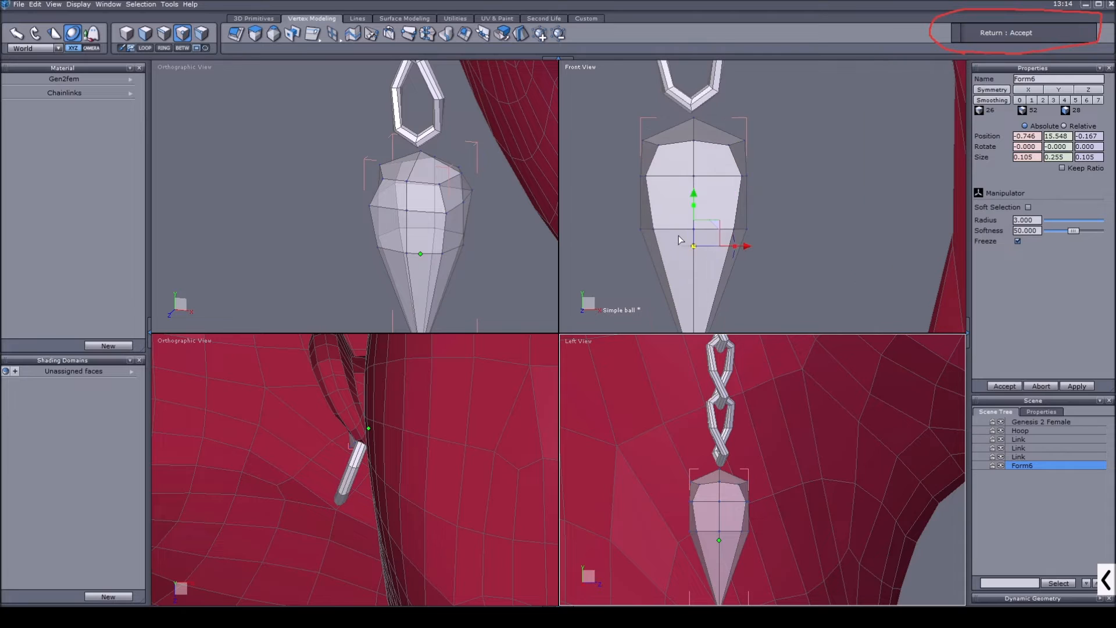
drag(585, 163, 763, 206)
click(429, 206)
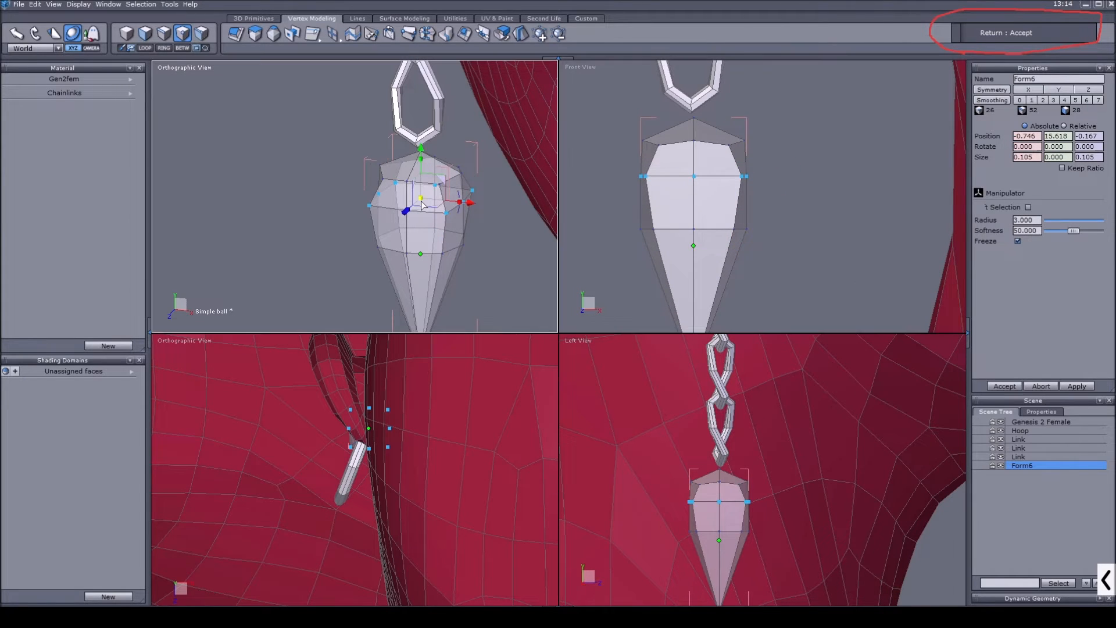
drag(621, 102, 783, 167)
drag(422, 164, 401, 167)
Select the pendant's lower point ring and scale it to about 0.094 for an even taper
drag(625, 219, 801, 252)
click(417, 233)
drag(420, 241, 412, 242)
scroll(635, 167, down, 3)
scroll(427, 188, up, 4)
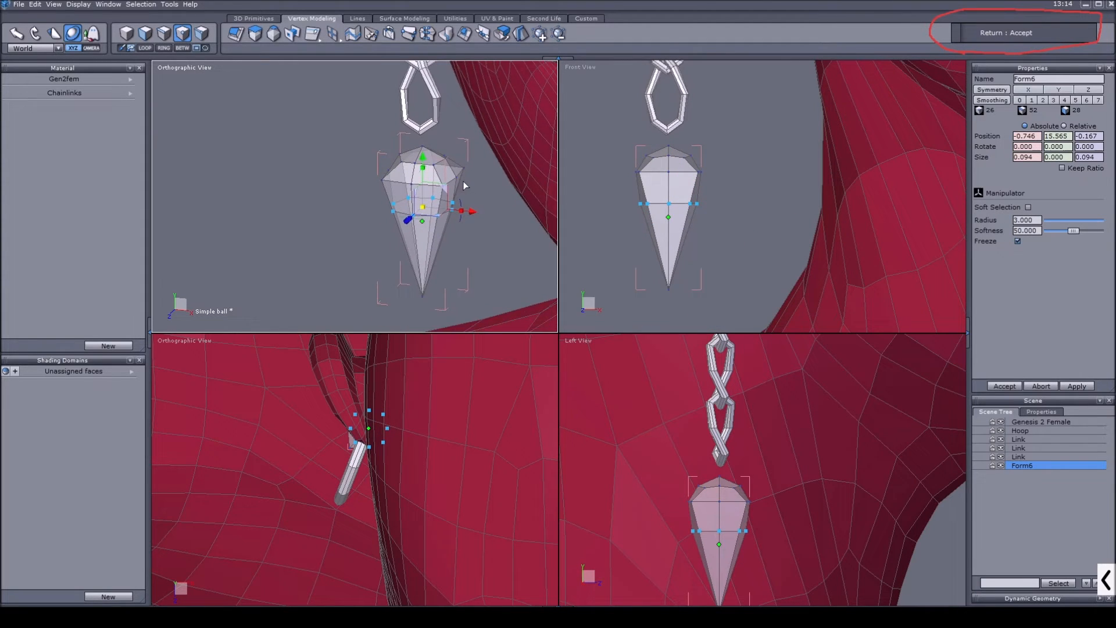
Return to object selection for the pendant and save the scene
click(826, 171)
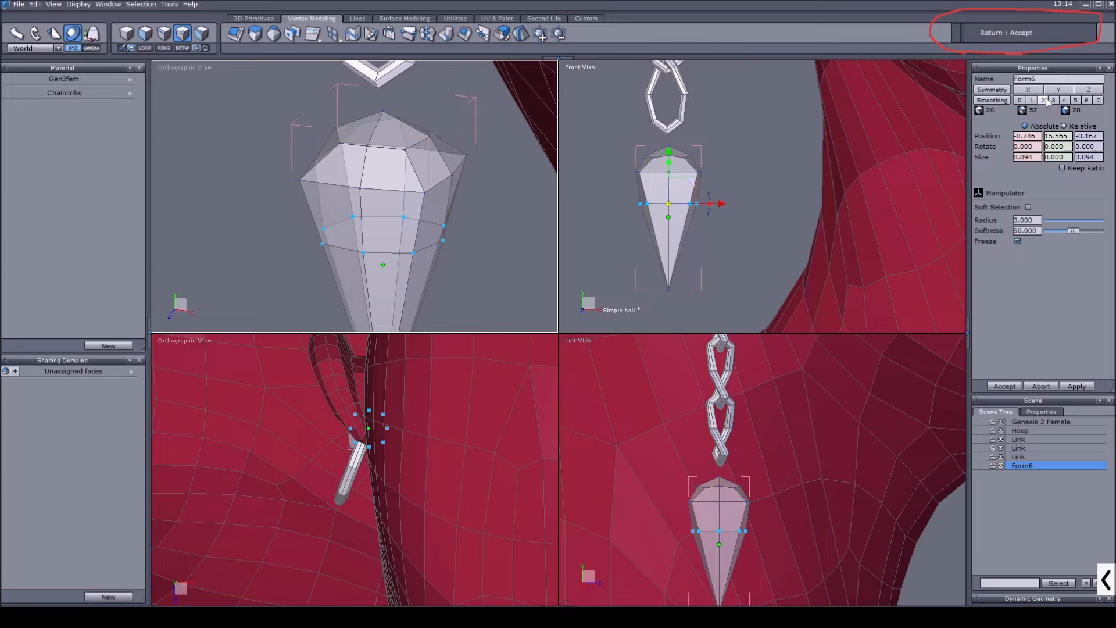
key(F1)
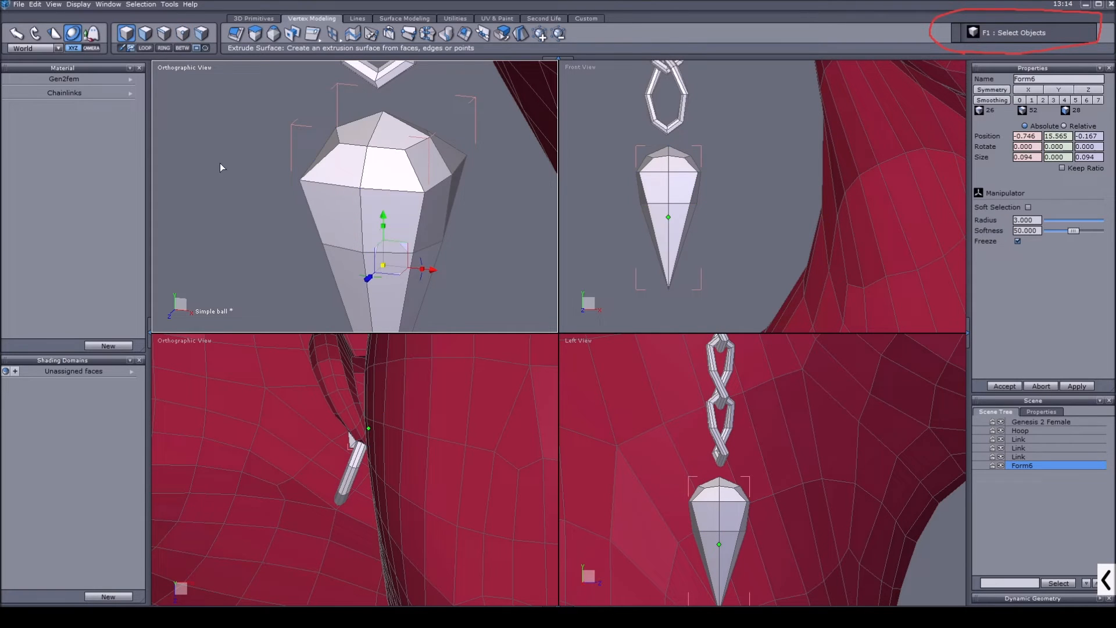
key(ctrl+s)
Apply smoothing level 2 to the pendant, undoing and reapplying it to compare with the unsmoothed shape
scroll(302, 186, down, 2)
middle_drag(302, 186, 338, 167)
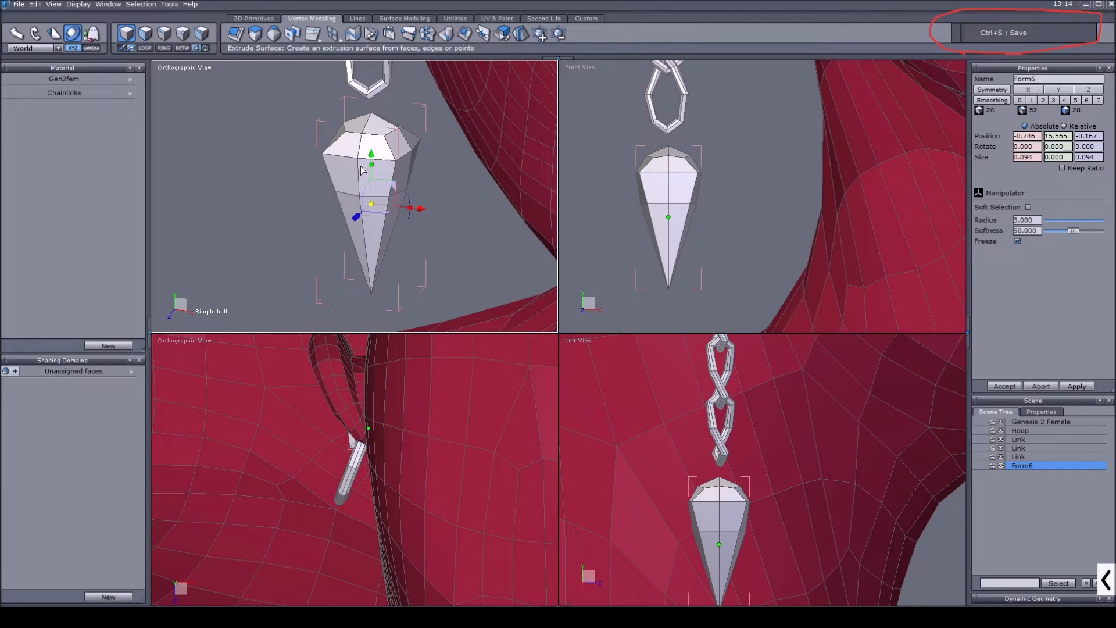
click(1042, 100)
scroll(356, 277, up, 3)
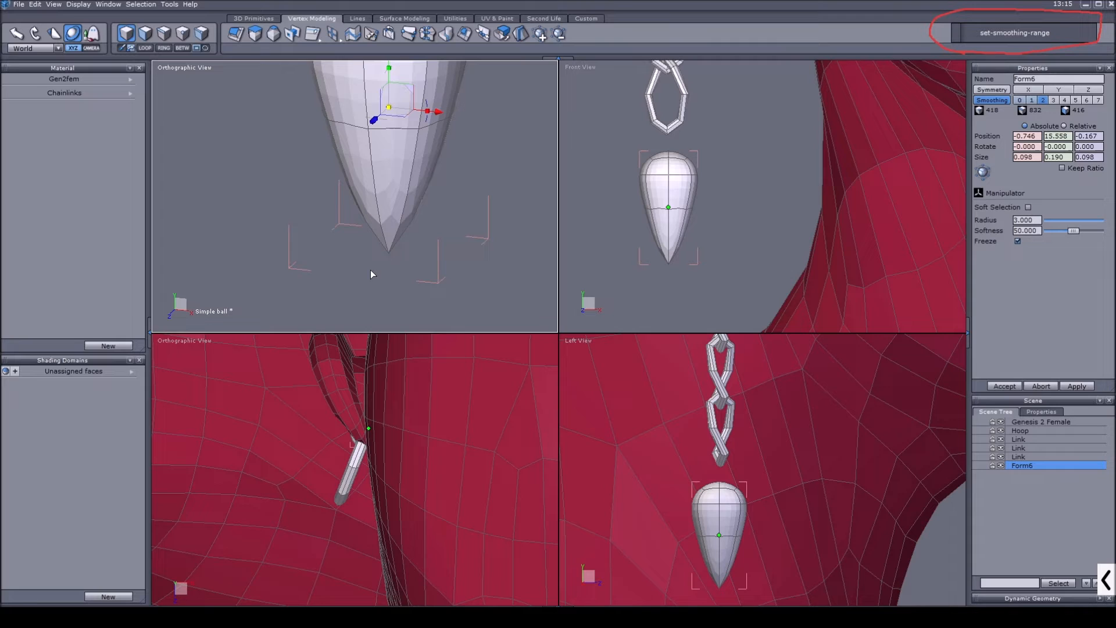
scroll(386, 265, down, 1)
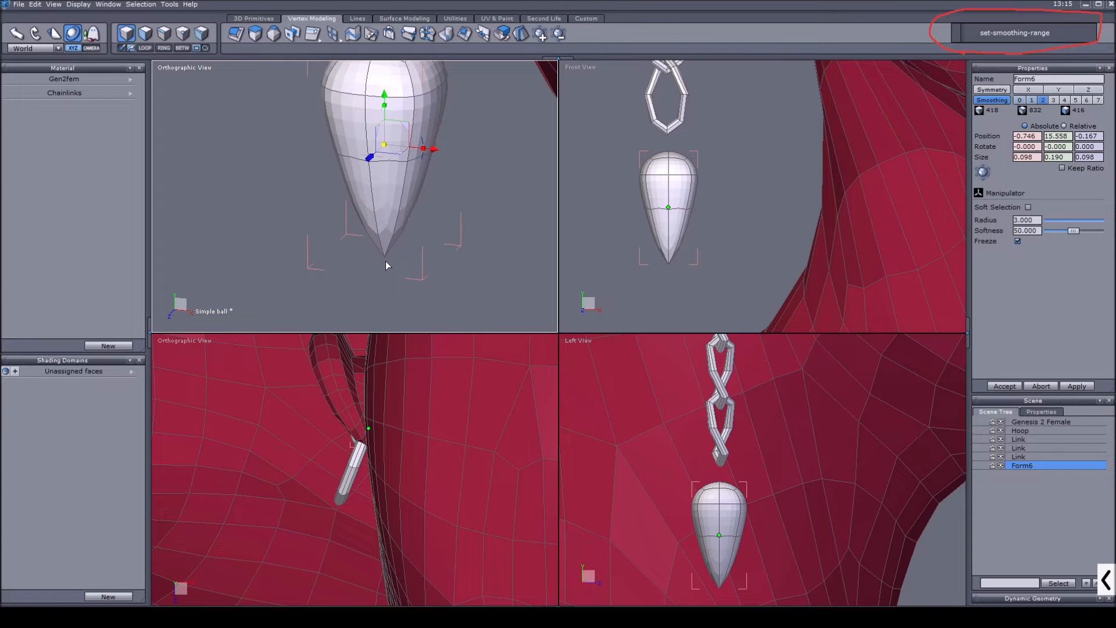
scroll(386, 256, down, 1)
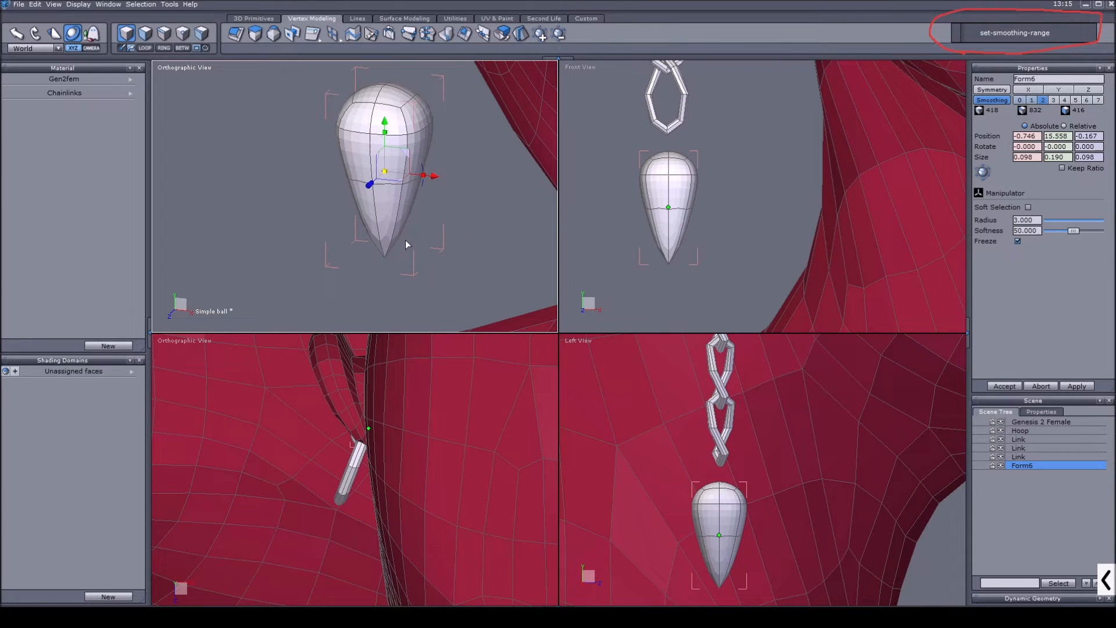
key(ctrl+z)
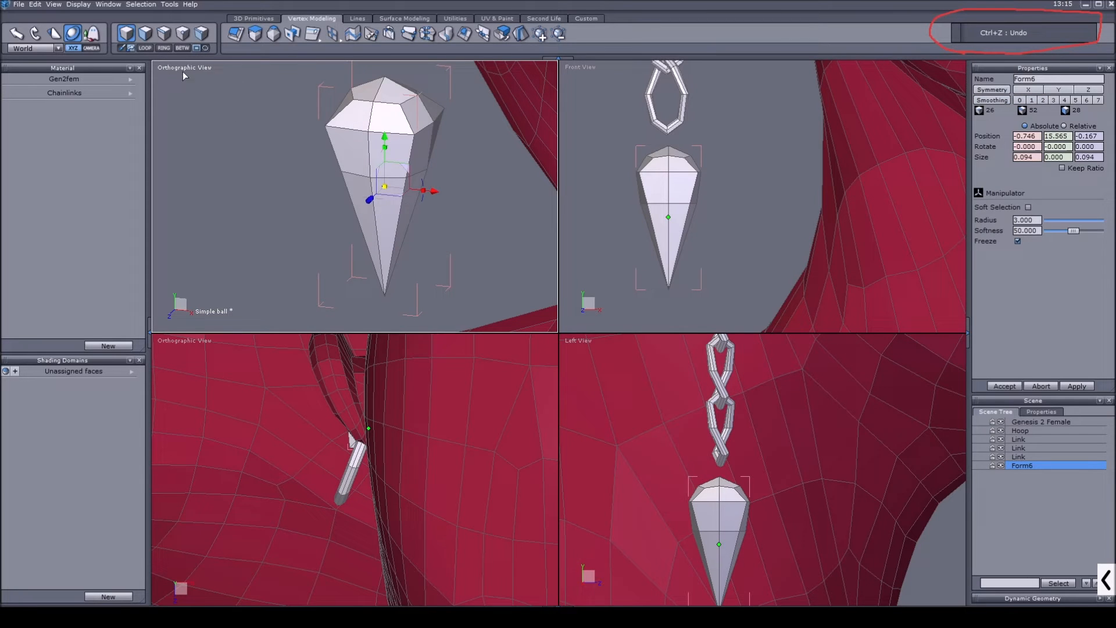
click(1043, 100)
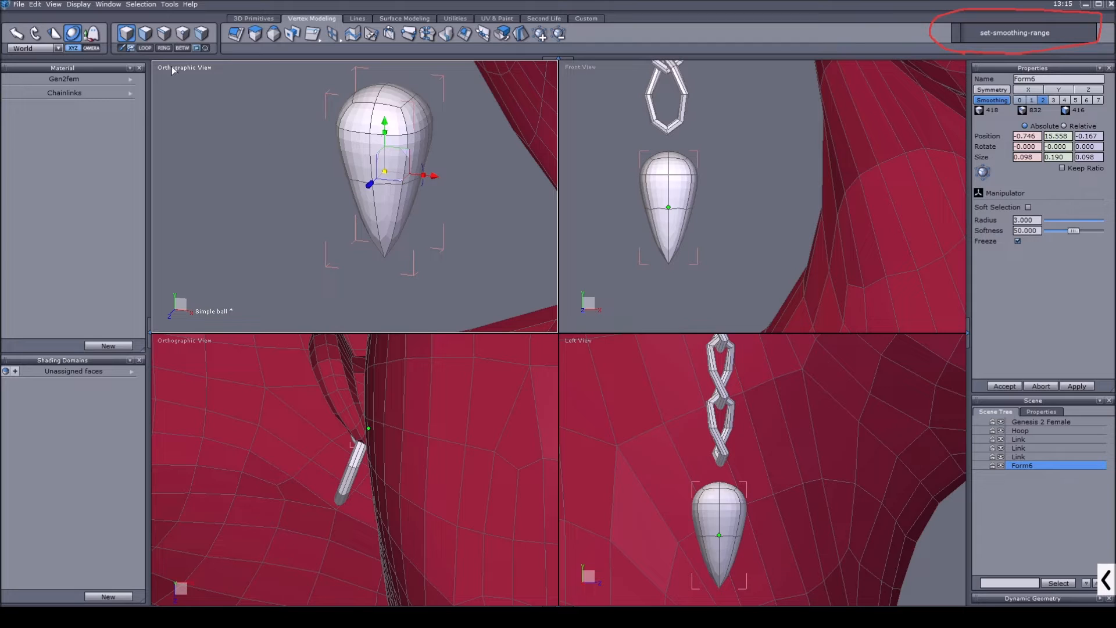
Try to dissociate the pendant's bottom tip point, then undo the operation
key(F4)
click(386, 257)
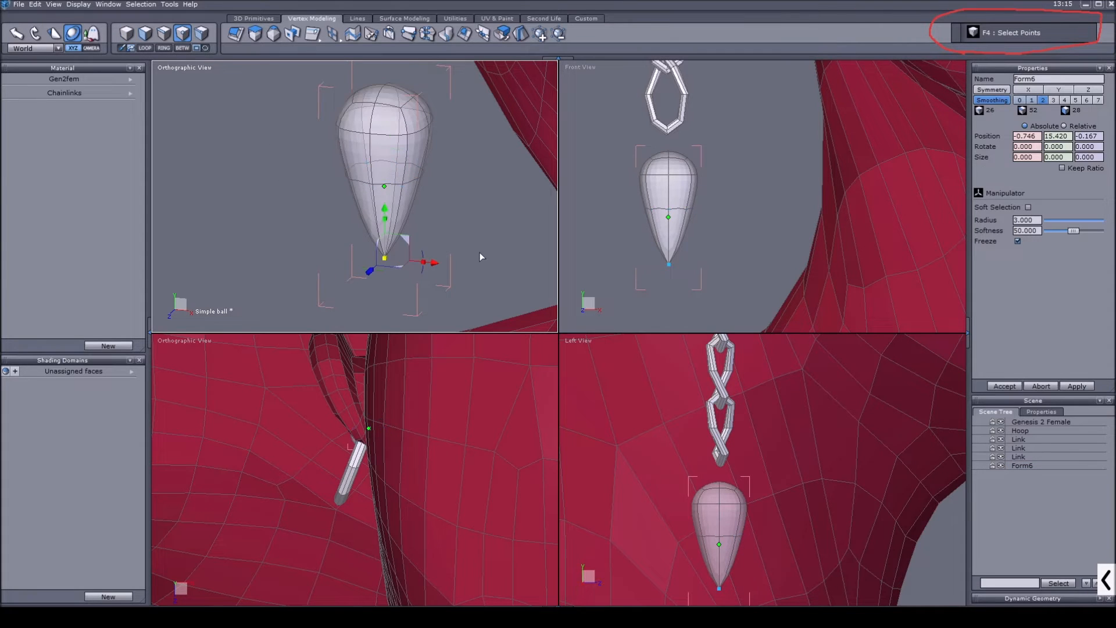
click(483, 33)
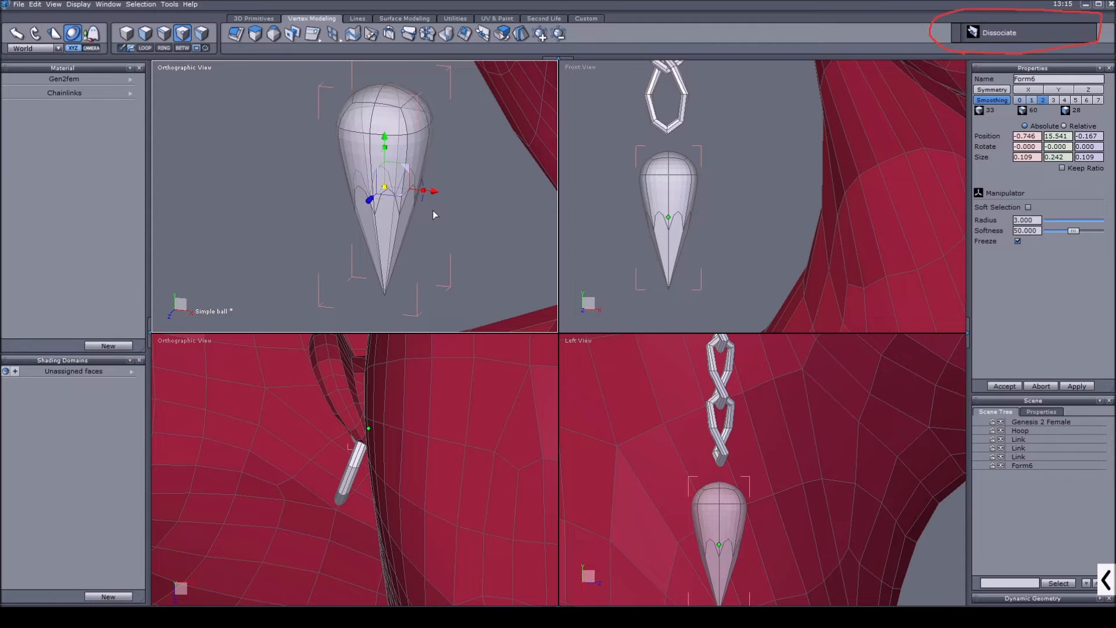
key(ctrl+z)
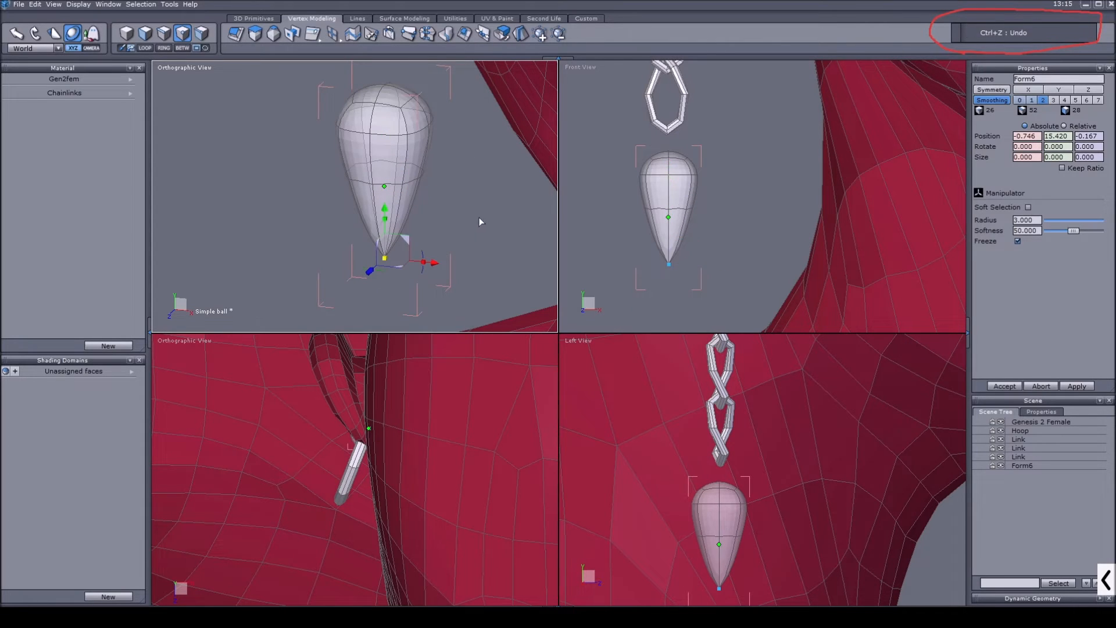
Select all eight edges between the pendant's lower ring and its tip, and bring up the Surface Modeling tools
click(164, 33)
scroll(381, 221, up, 2)
click(384, 221)
shift+click(413, 218)
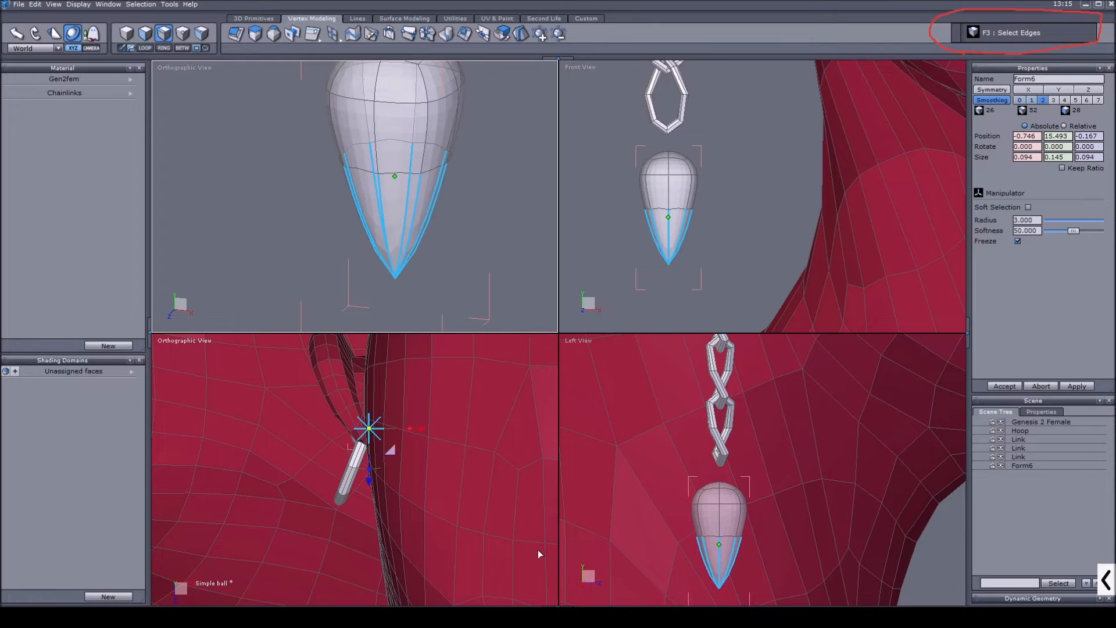
scroll(336, 149, down, 5)
right_drag(337, 145, 473, 172)
scroll(263, 142, up, 3)
right_drag(262, 141, 308, 148)
click(74, 33)
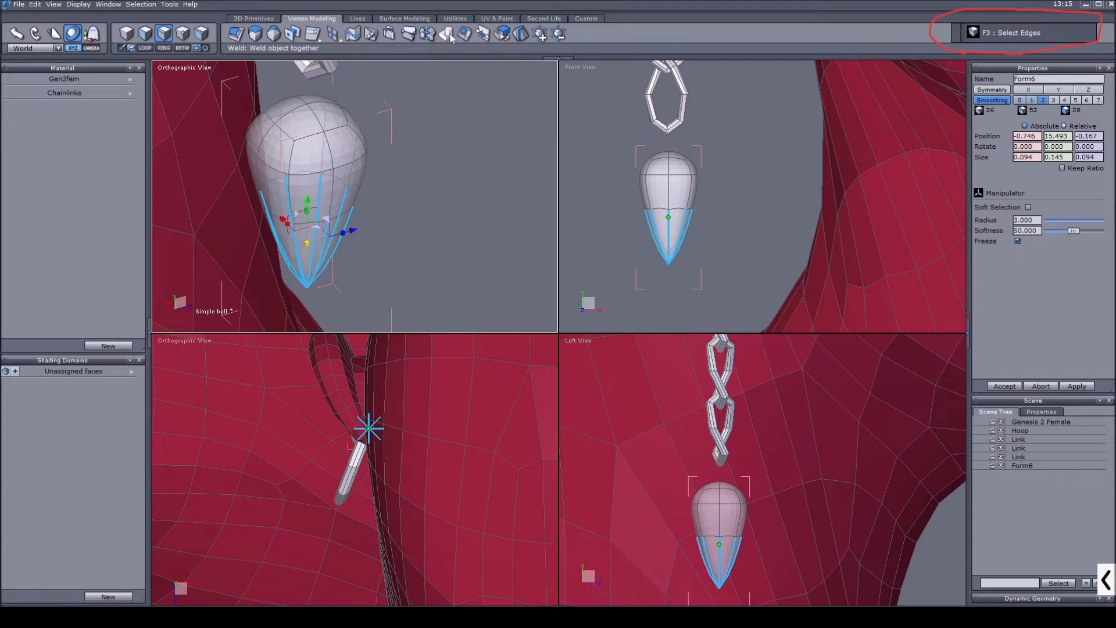
click(386, 19)
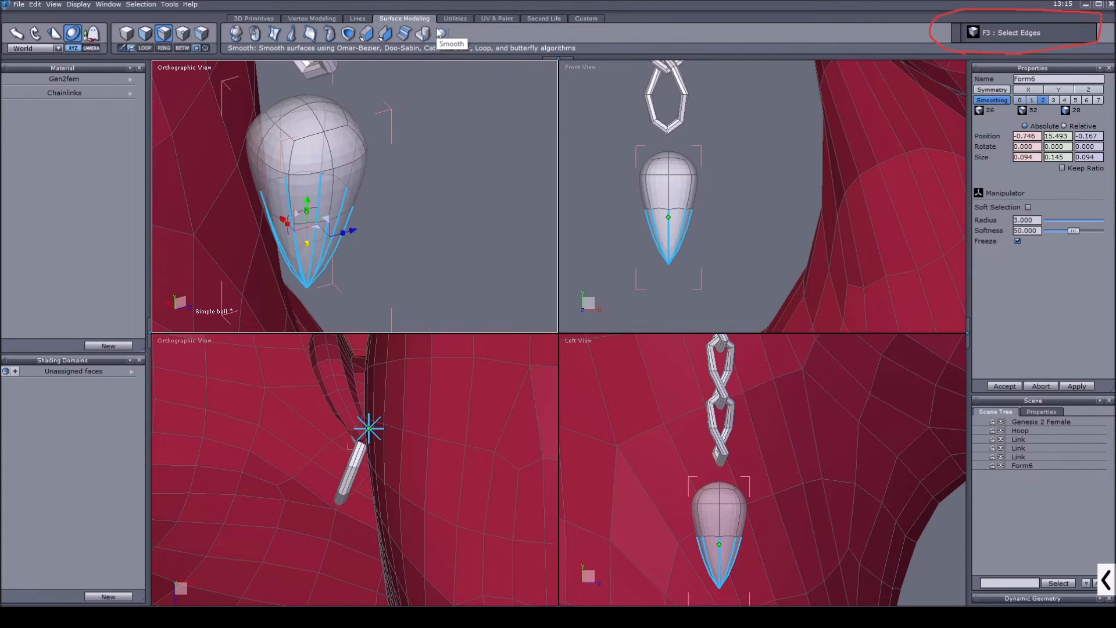
click(1107, 579)
click(669, 579)
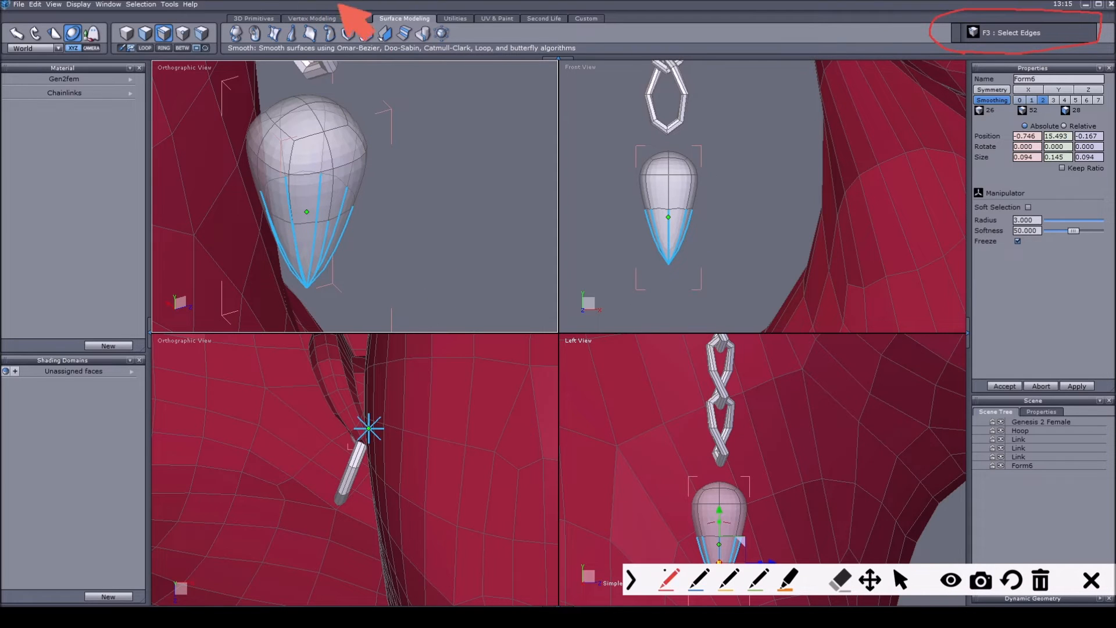
mouse_move(372, 24)
mouse_down()
mouse_move(431, 21)
mouse_move(401, 12)
mouse_move(379, 23)
mouse_up()
mouse_move(445, 46)
mouse_down()
mouse_move(465, 32)
mouse_move(428, 34)
mouse_move(442, 46)
mouse_up()
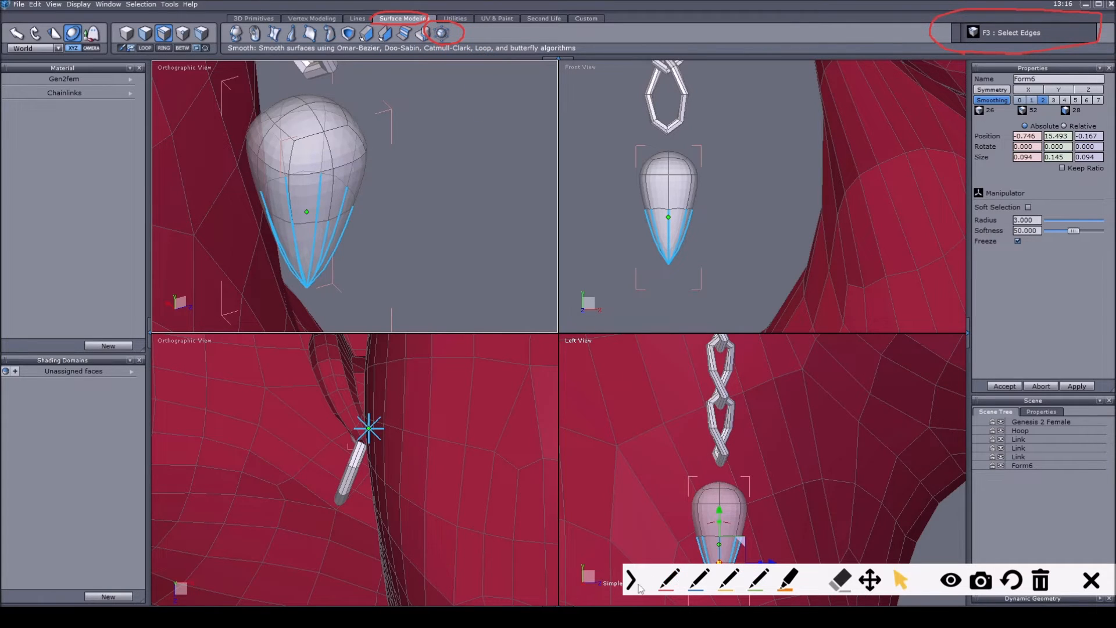
Apply the Smooth tool to the selected pendant tip edges with a range of 2, accept it, and return to object selection
click(907, 581)
click(442, 34)
right_drag(456, 182, 357, 209)
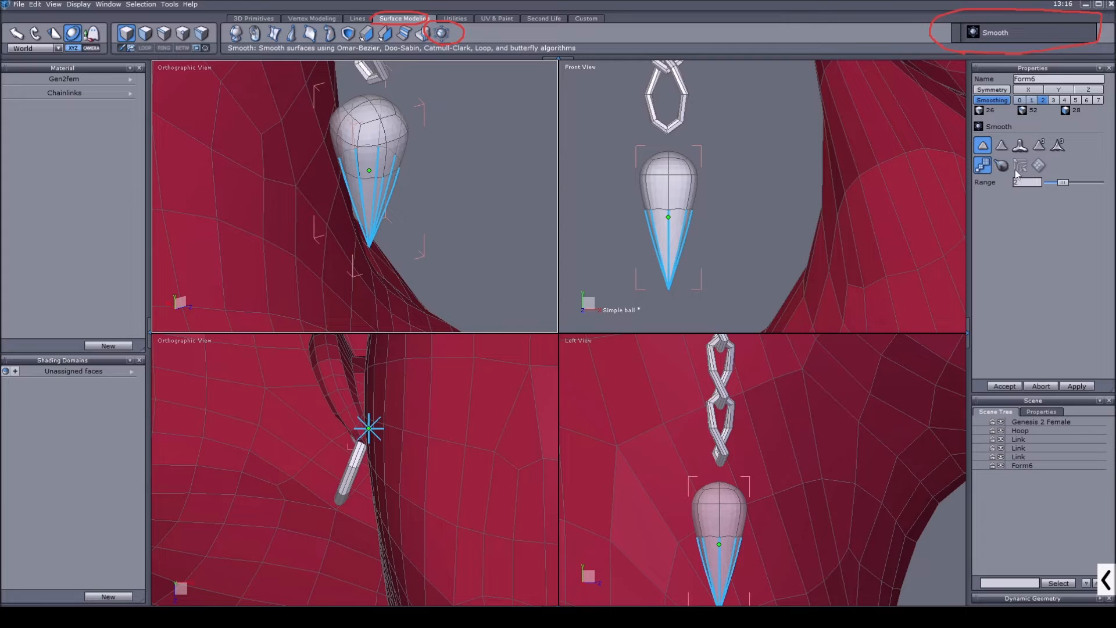
mouse_move(1063, 184)
mouse_down()
mouse_move(1051, 186)
mouse_move(1065, 186)
mouse_up()
click(1001, 387)
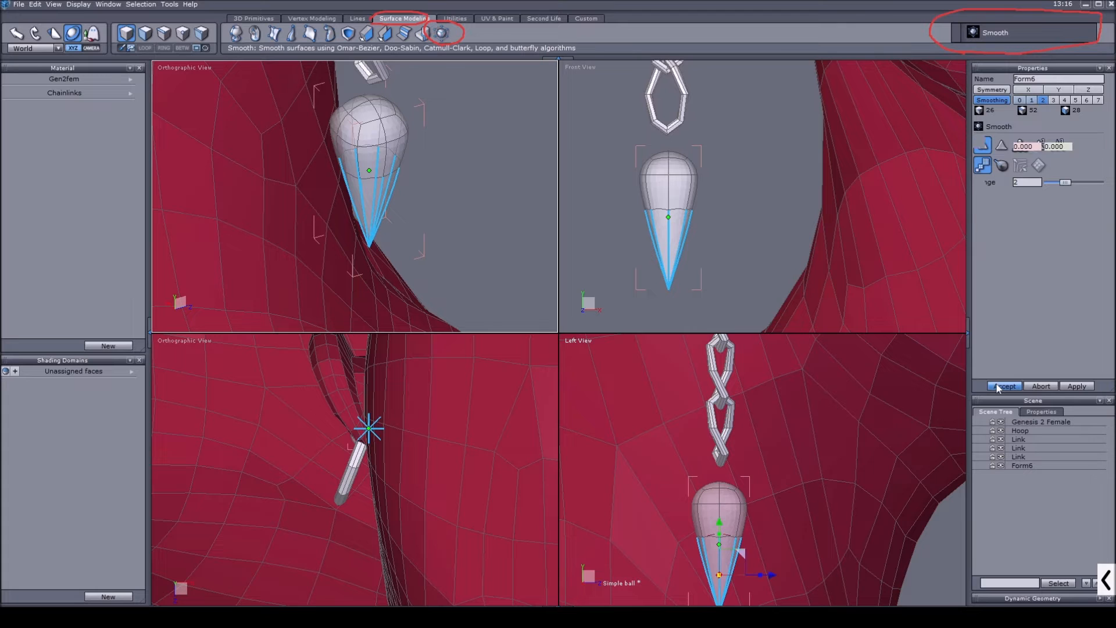
click(126, 33)
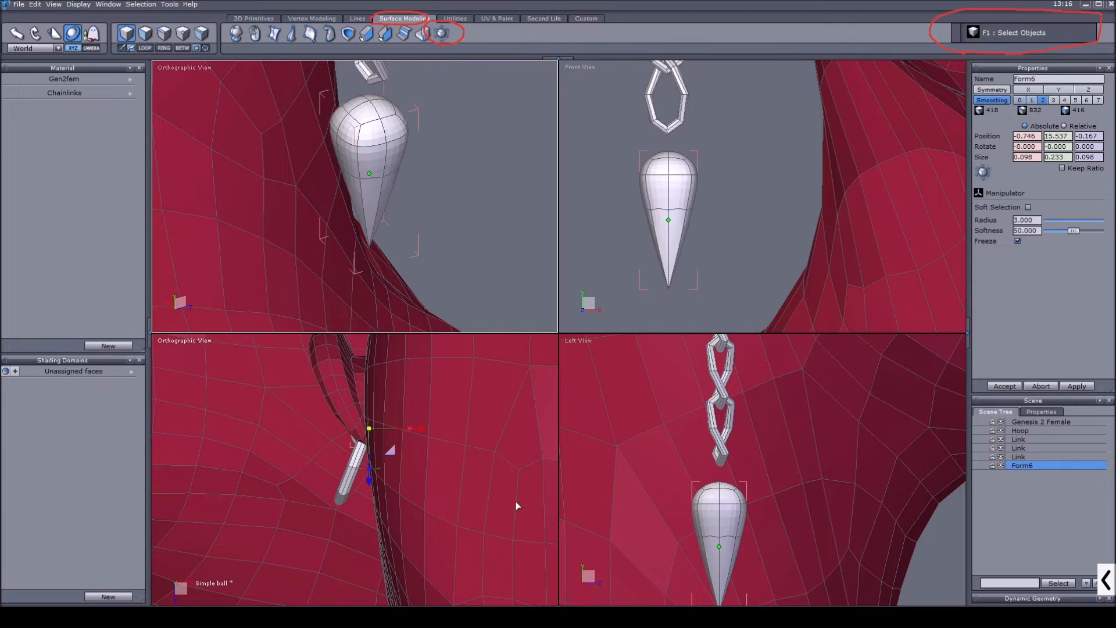
middle_drag(401, 256, 350, 222)
scroll(405, 225, up, 3)
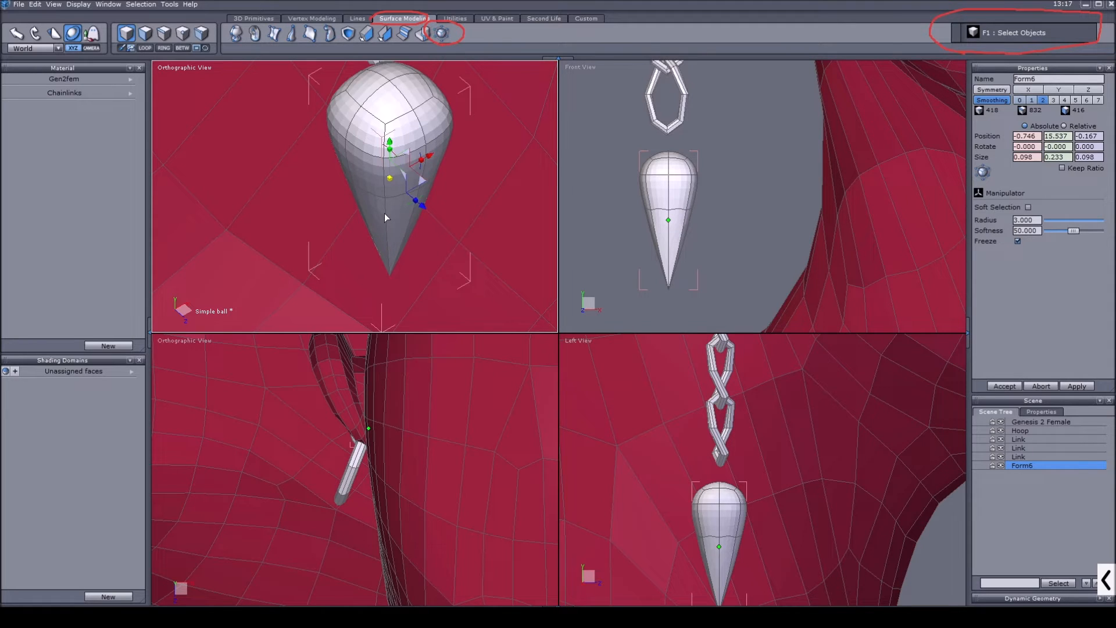
scroll(508, 240, down, 2)
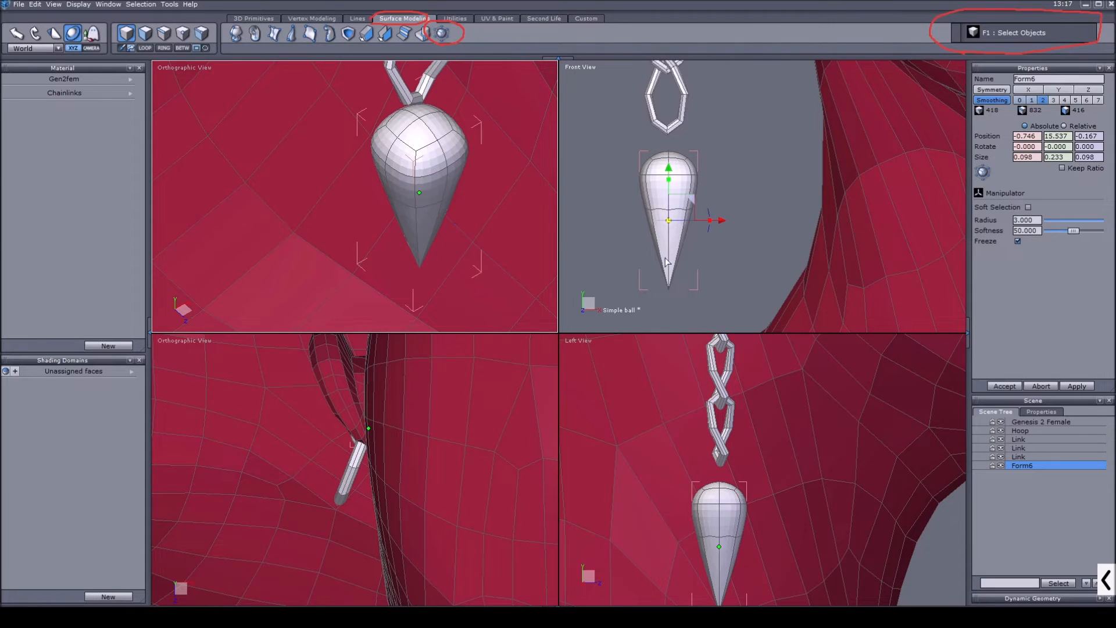
scroll(671, 205, down, 2)
scroll(662, 245, down, 2)
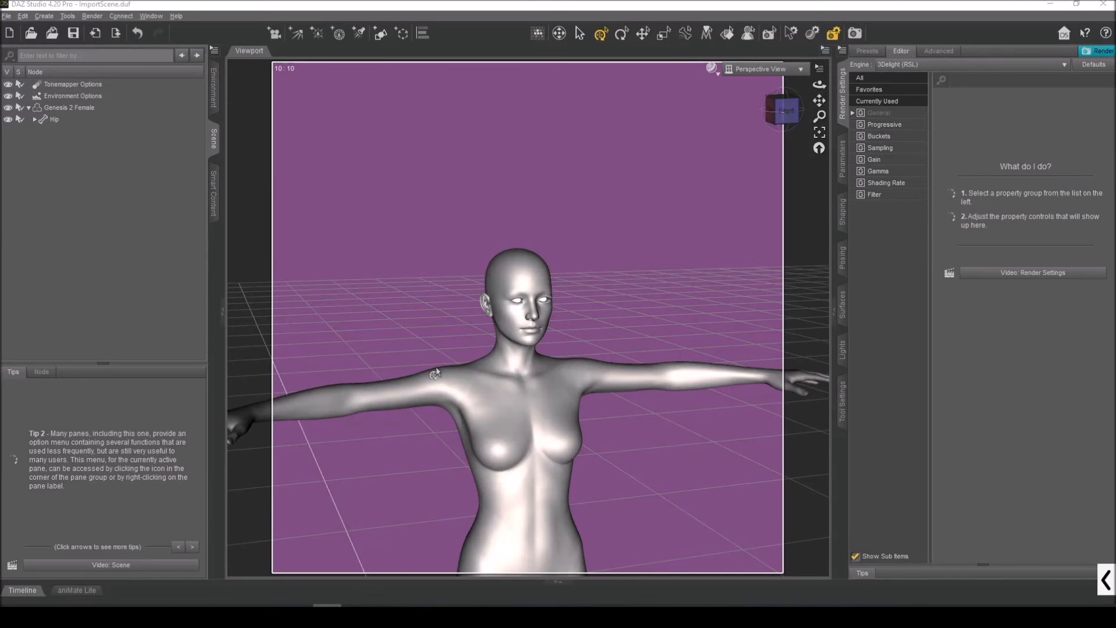
Switch to DAZ Studio and load the Genesis 2 Base Female actor as a second figure in the scene
drag(774, 117, 802, 137)
scroll(383, 159, down, 2)
drag(819, 101, 804, 11)
scroll(673, 207, down, 2)
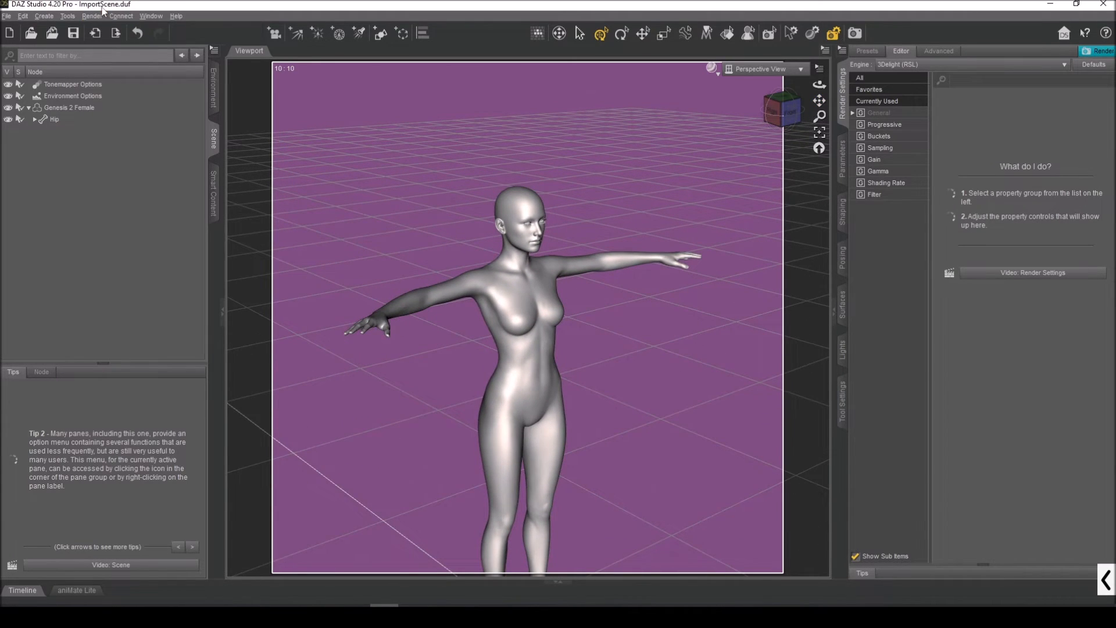
click(80, 108)
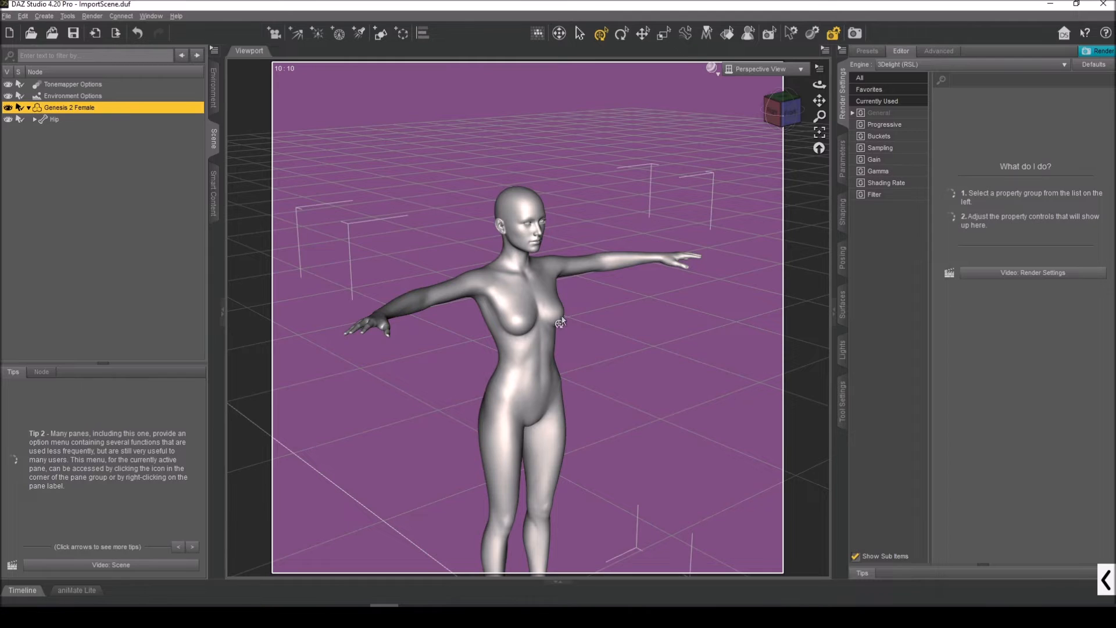
drag(783, 110, 776, 105)
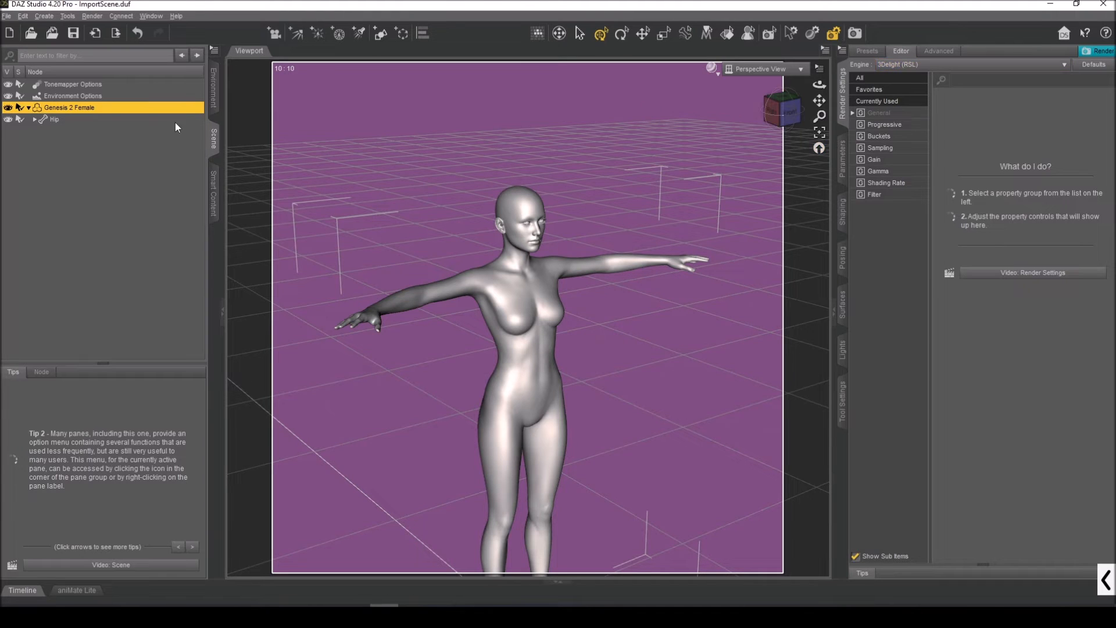
click(141, 175)
click(205, 187)
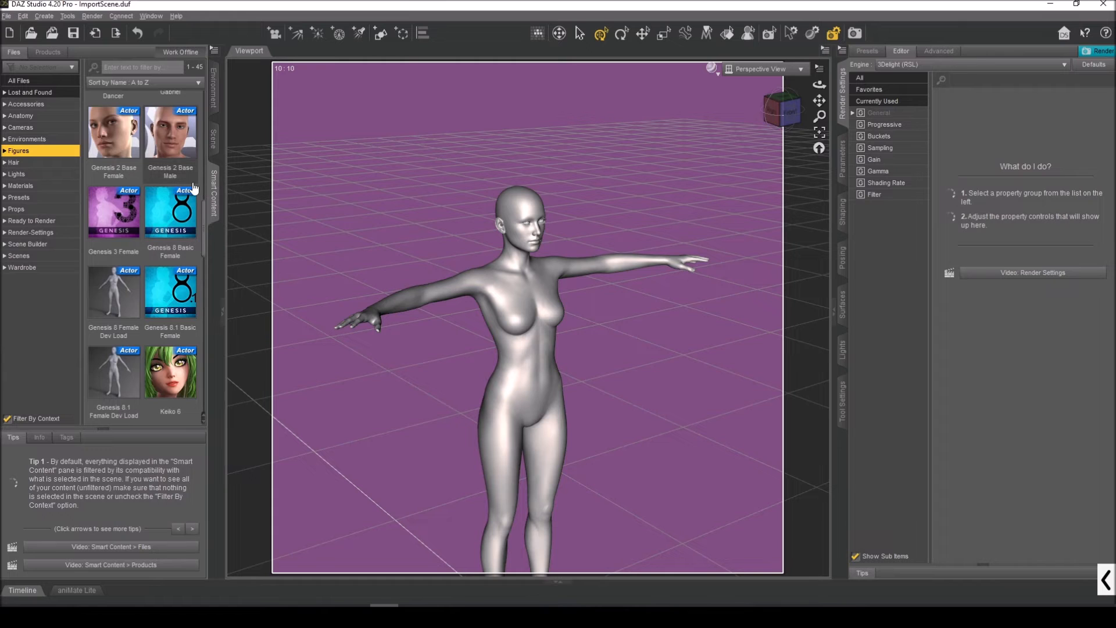
double_click(125, 153)
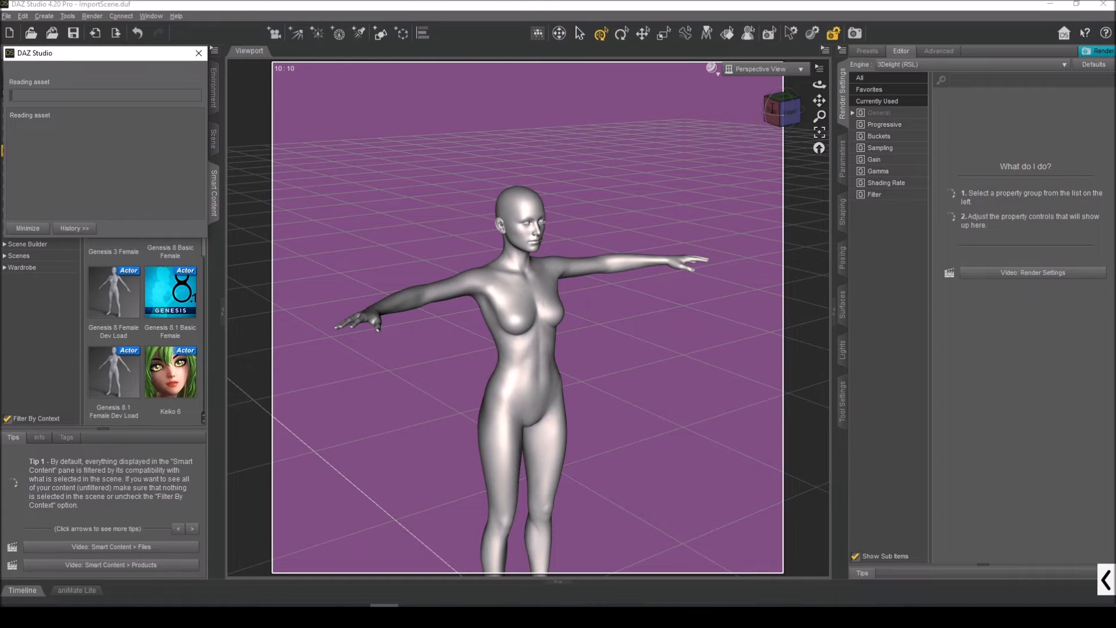
drag(772, 109, 804, 112)
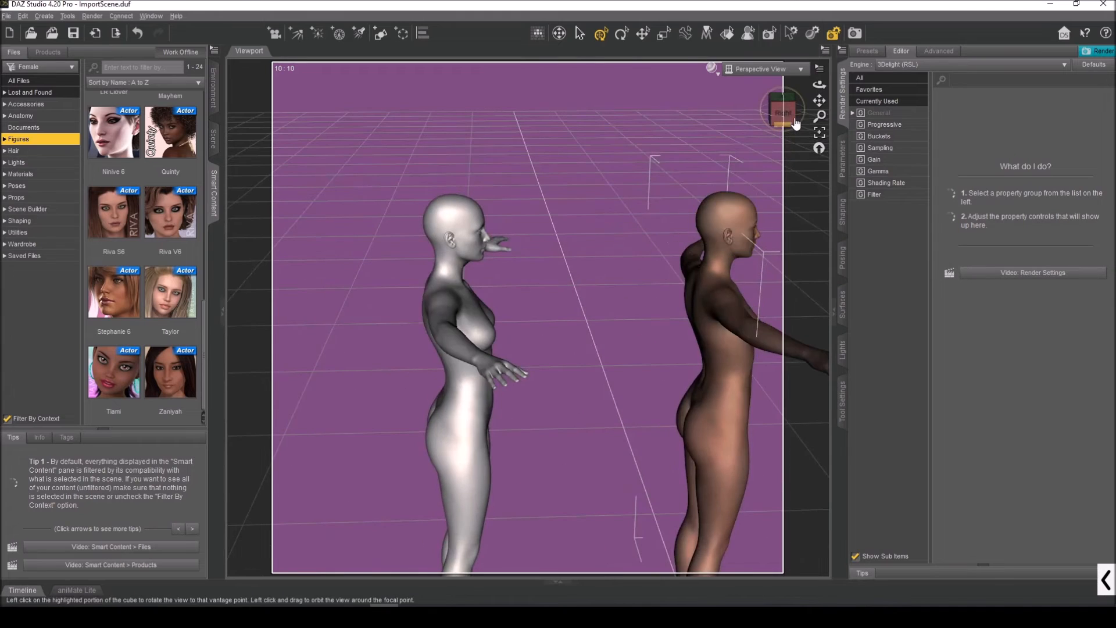
click(796, 124)
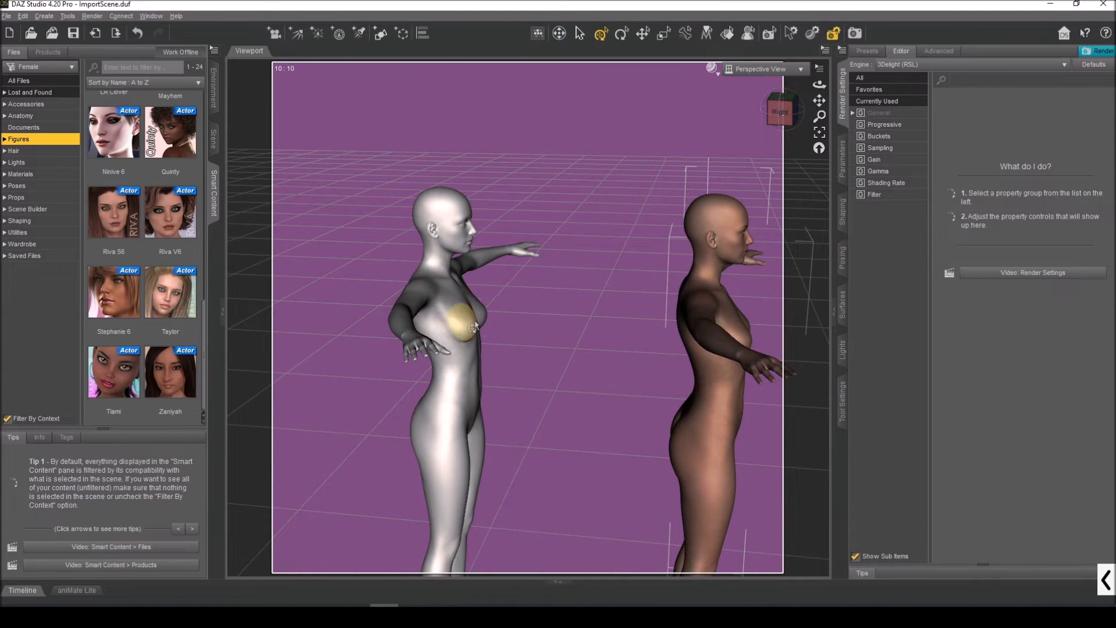
Delete the newly loaded second Genesis 2 Female figure from the scene
click(213, 139)
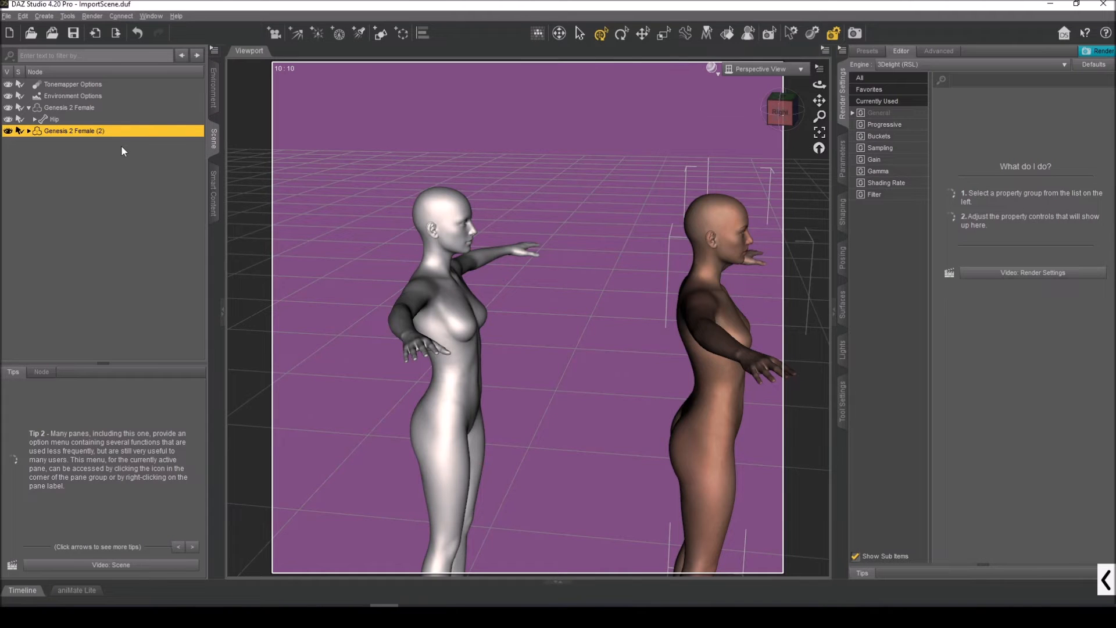
click(779, 123)
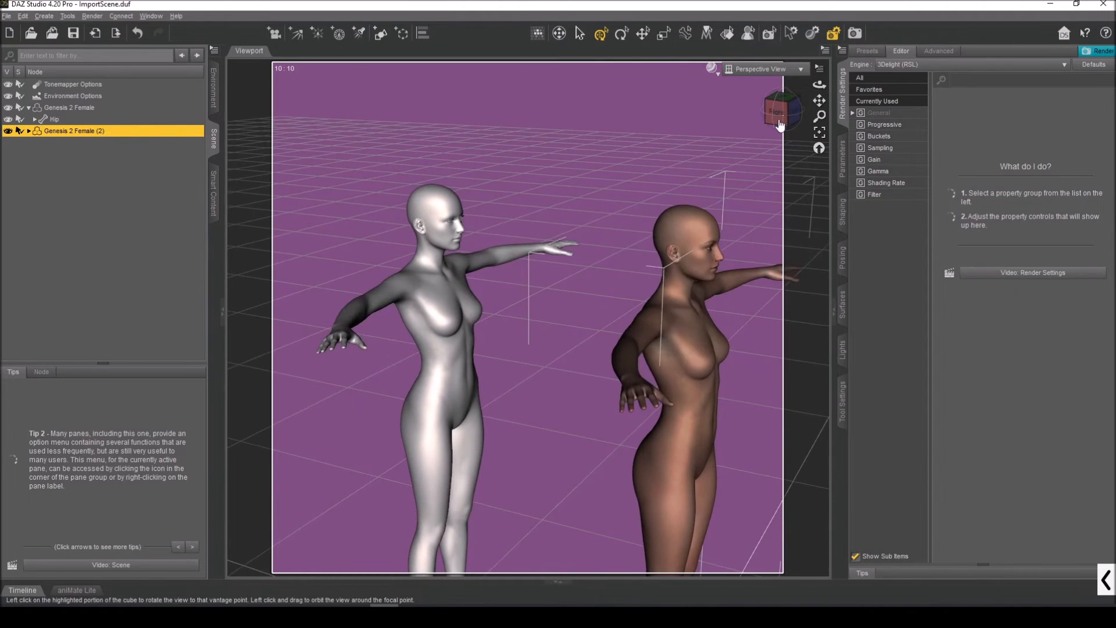
key(Delete)
Import Simple Pointy Earring.obj from the Jewelry folder into the scene
click(6, 15)
click(34, 139)
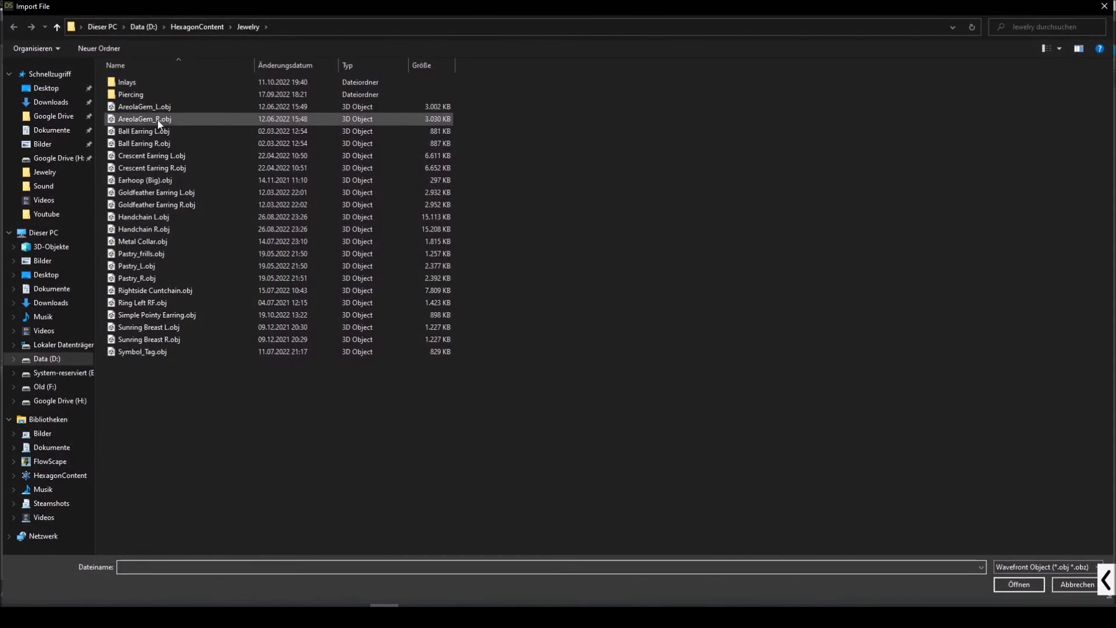
click(156, 317)
double_click(155, 317)
key(Return)
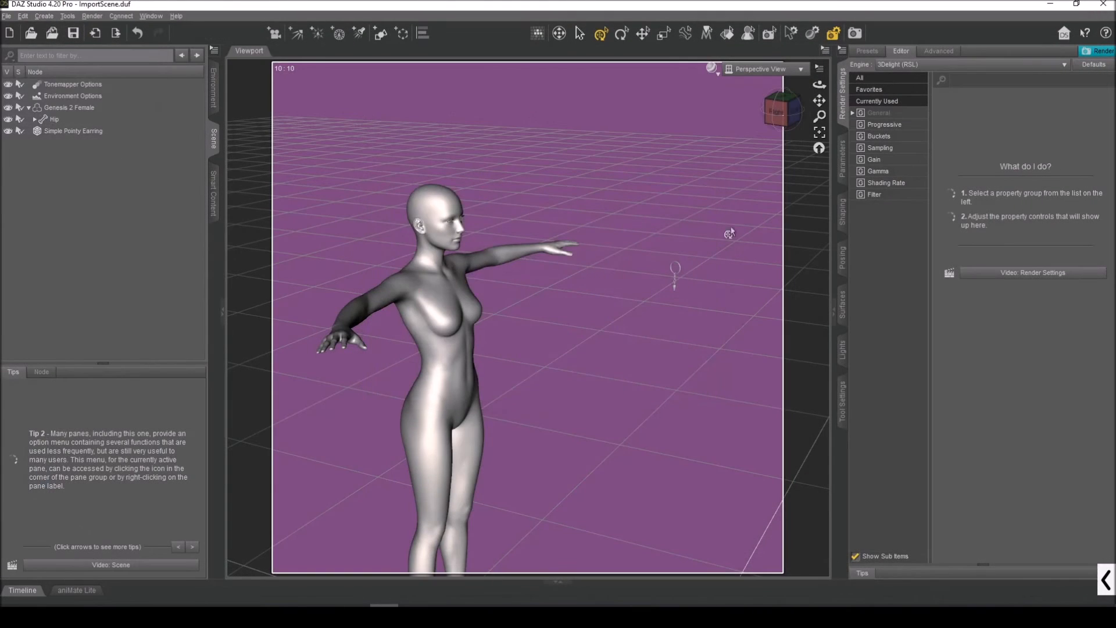
Examine the imported earring's hoop, chain and pendant up close and from a distance beside the figure
drag(779, 113, 701, 111)
right_drag(819, 101, 816, 61)
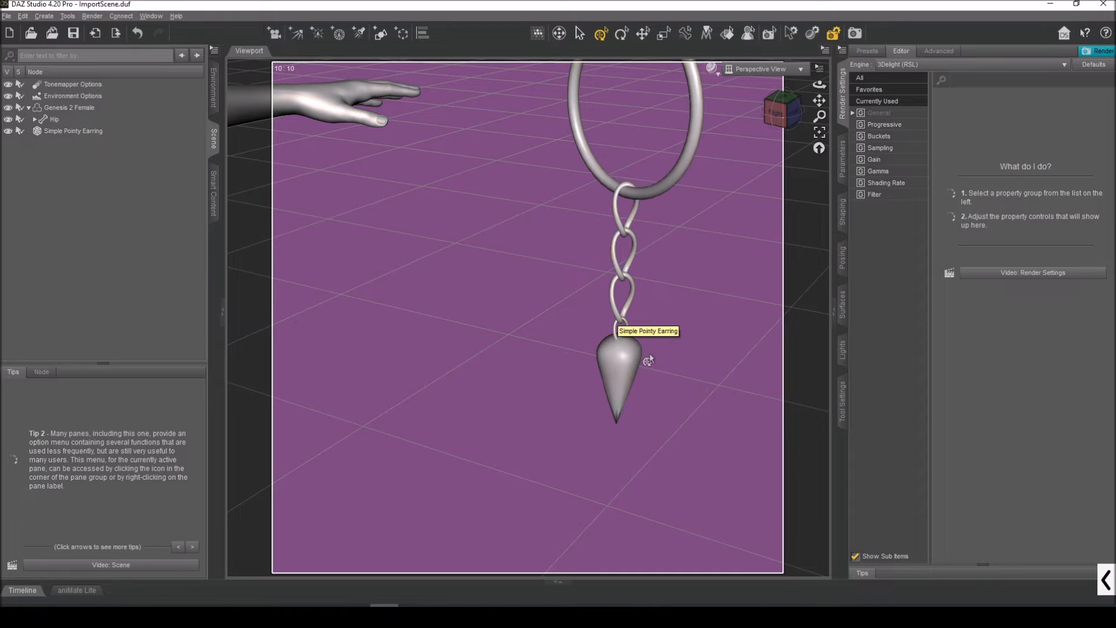
mouse_move(790, 122)
mouse_down()
mouse_move(756, 121)
mouse_move(793, 122)
mouse_move(779, 125)
mouse_up()
scroll(682, 232, down, 2)
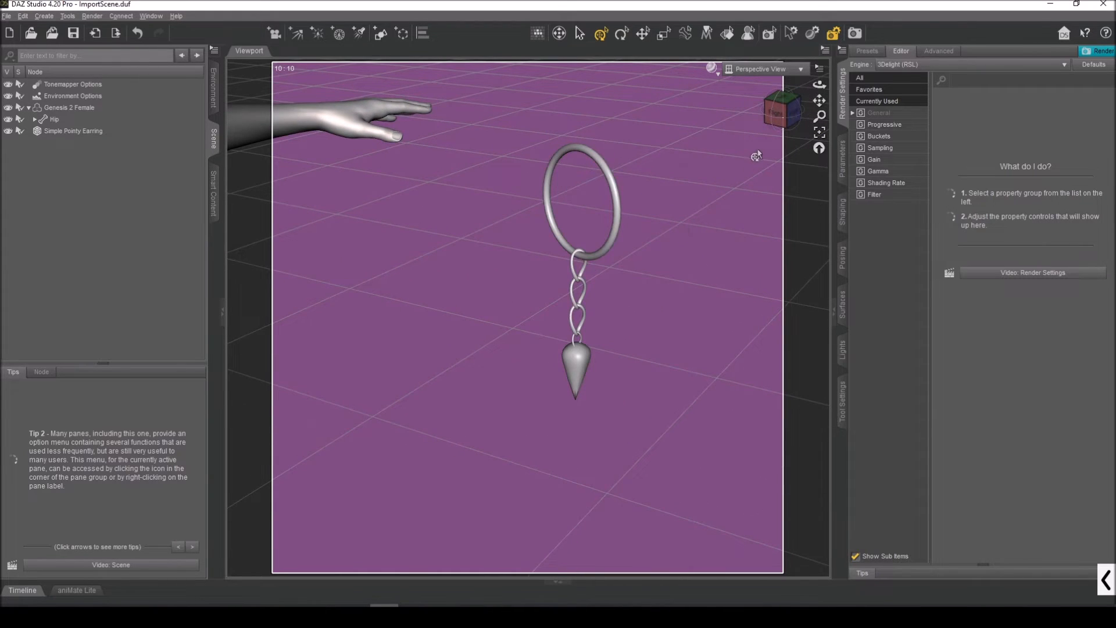
scroll(758, 155, down, 1)
mouse_move(779, 124)
mouse_down()
mouse_move(765, 124)
mouse_move(778, 128)
mouse_up()
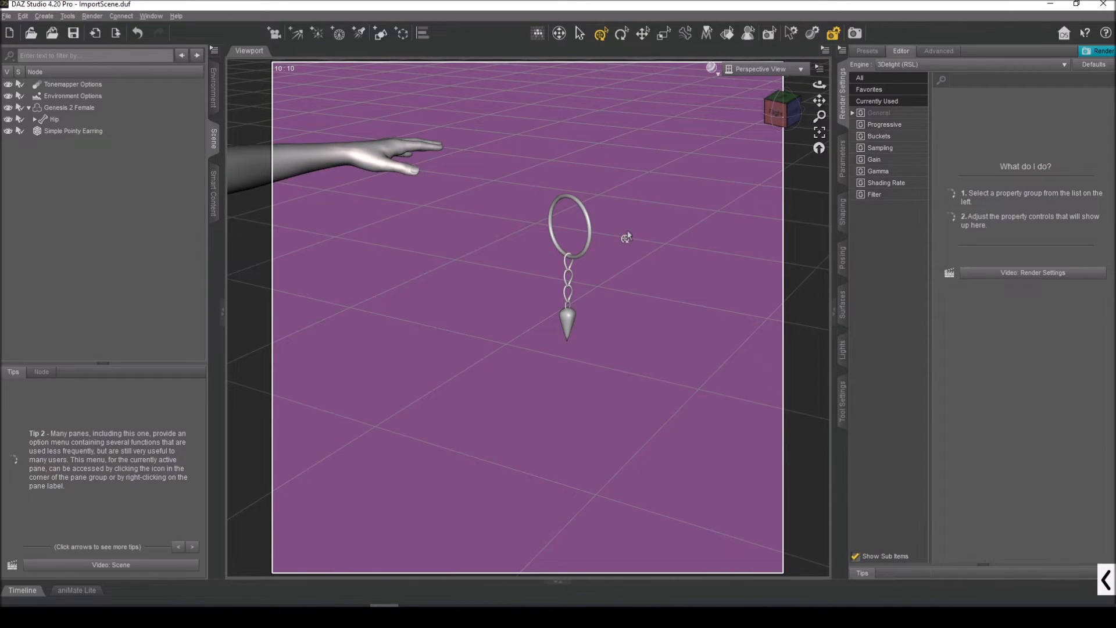
scroll(626, 237, down, 2)
scroll(626, 237, up, 1)
scroll(773, 150, down, 1)
drag(821, 102, 857, 120)
scroll(819, 103, down, 2)
drag(776, 114, 850, 103)
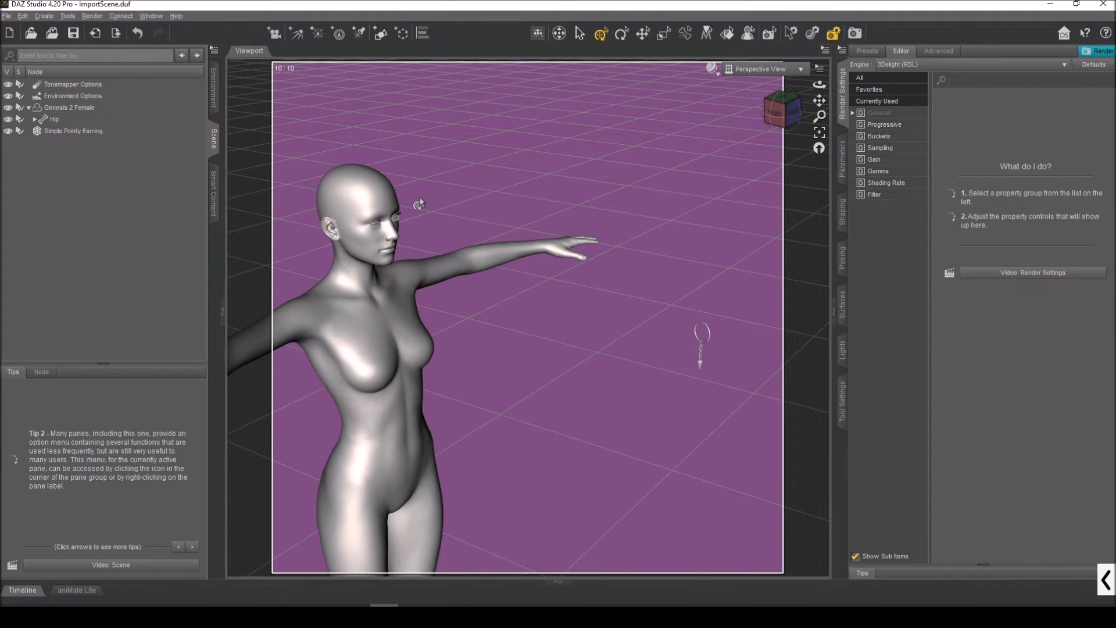
Run the Transfer Utility from Genesis 2 Female to Simple Pointy Earring, using the Headwear projection template
click(25, 16)
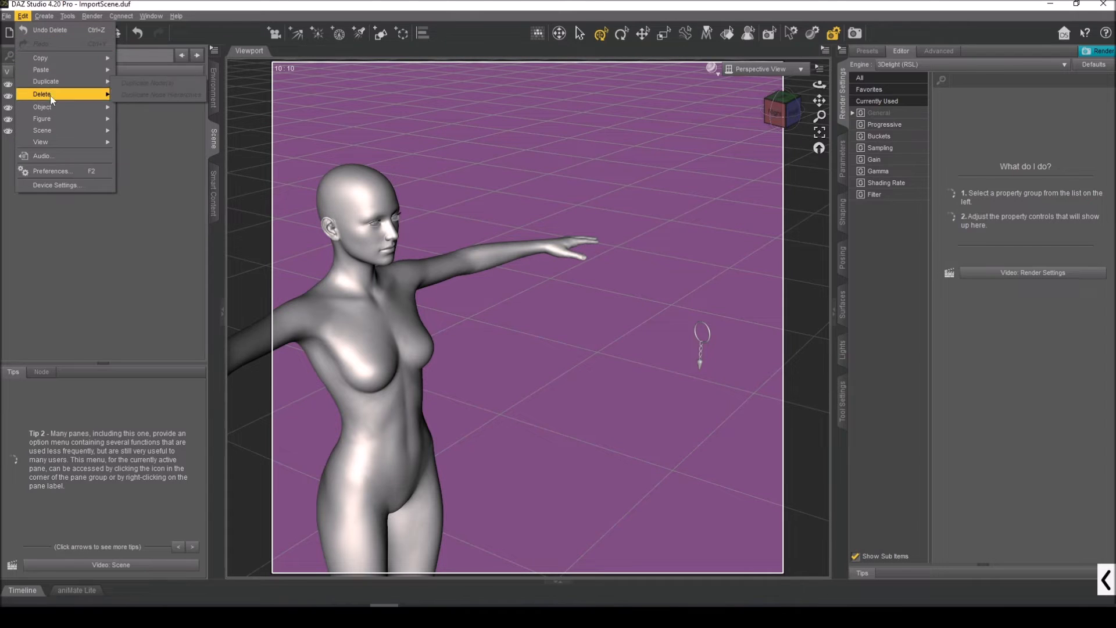
mouse_move(65, 108)
click(130, 110)
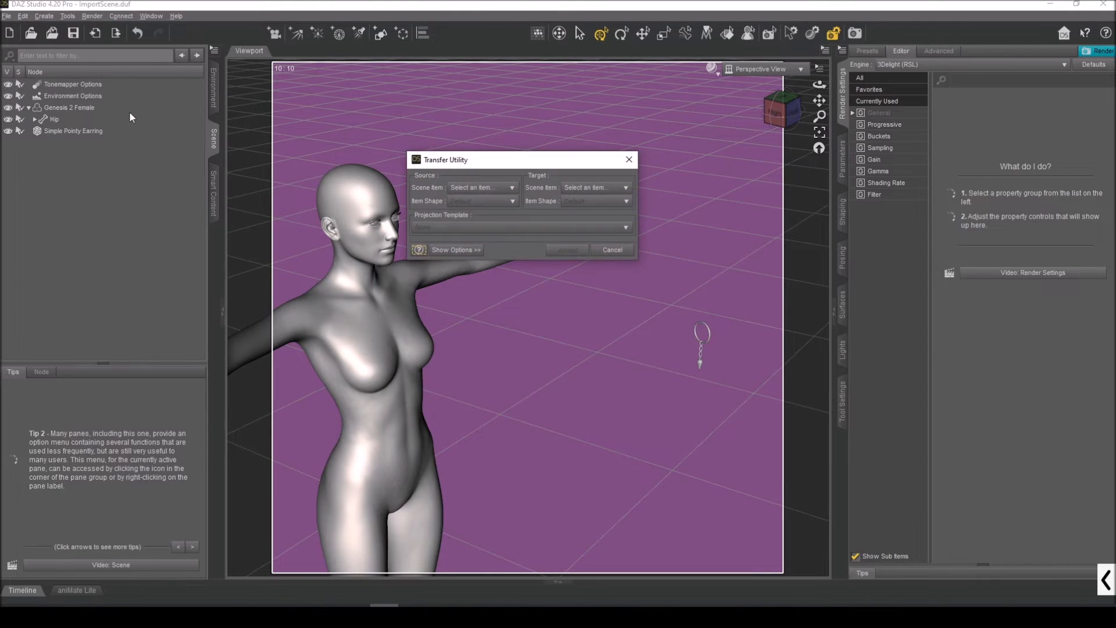
click(481, 187)
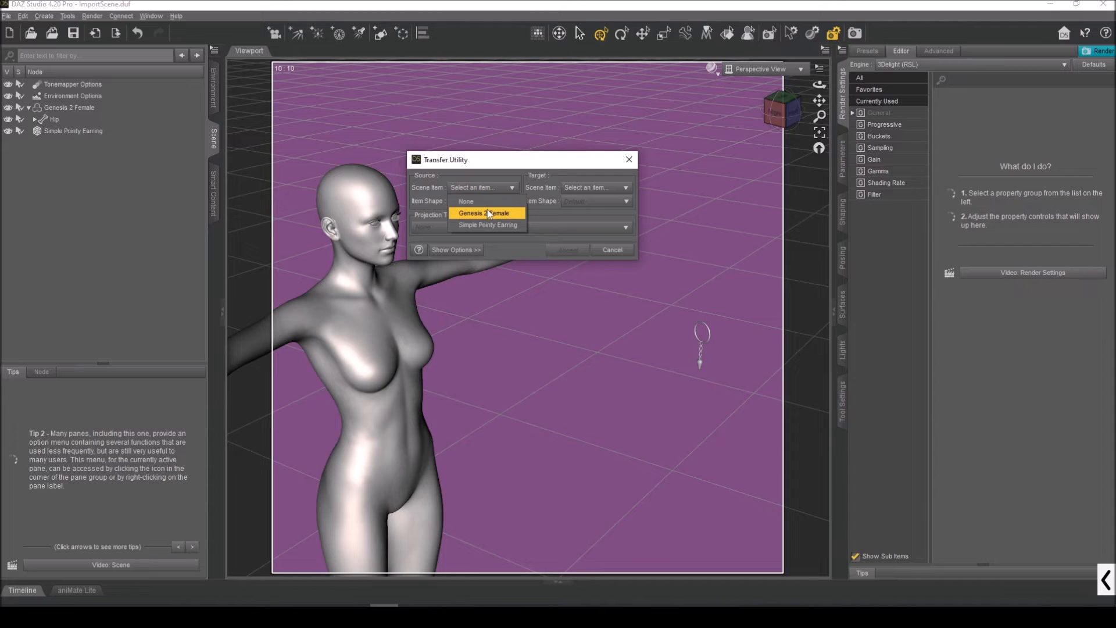
click(487, 215)
click(602, 187)
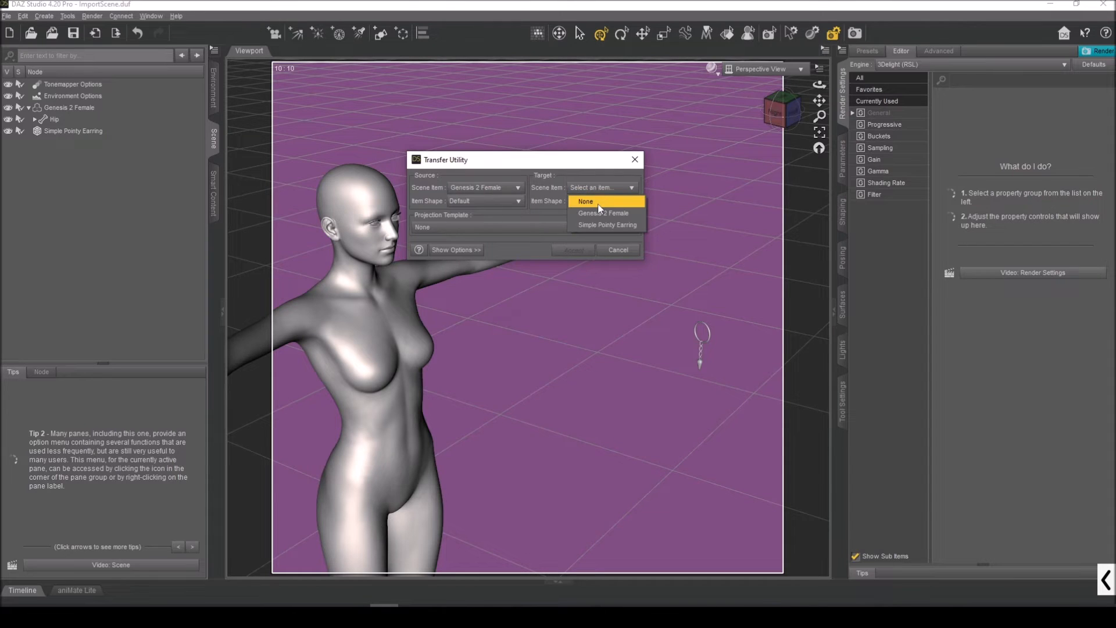
click(594, 228)
click(522, 231)
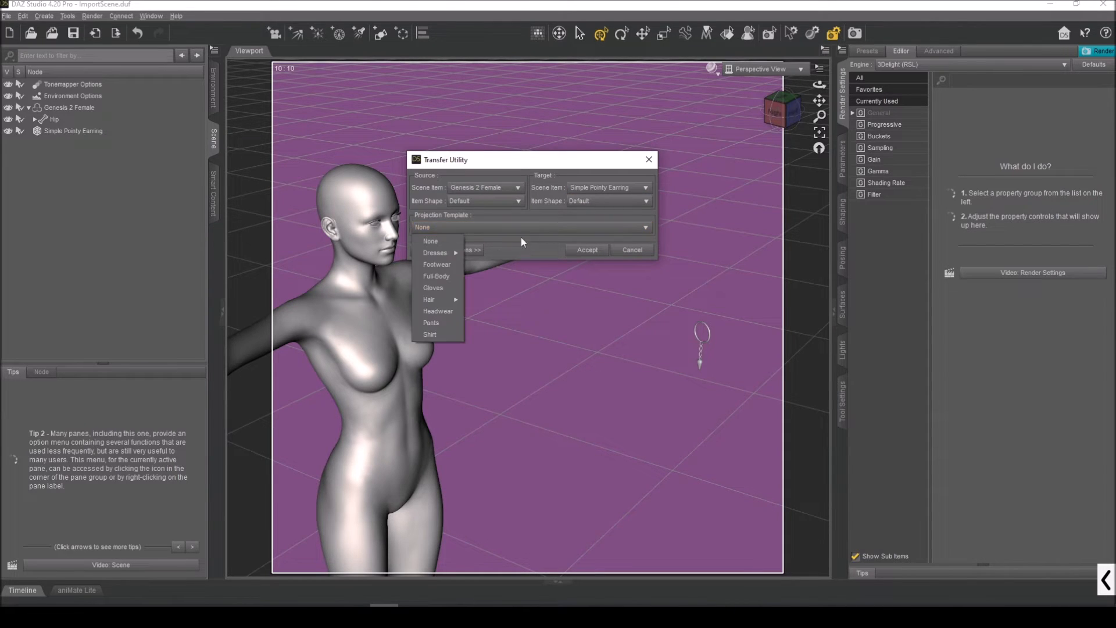
click(438, 311)
click(565, 254)
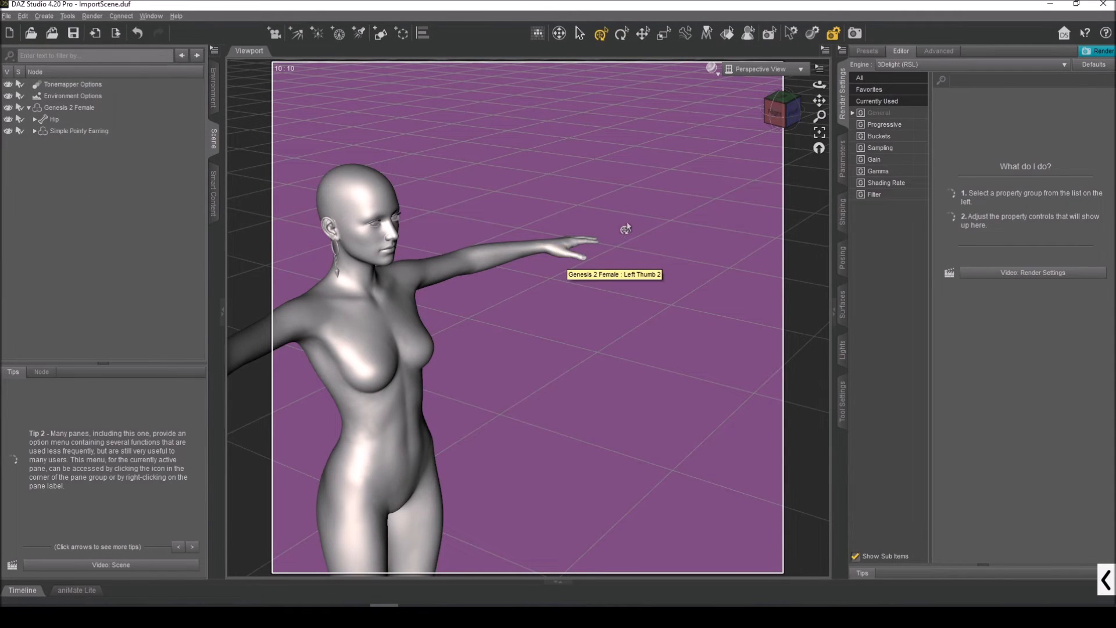
Examine from several angles how the earring hangs on the figure's ear
drag(781, 112, 657, 142)
drag(821, 100, 872, 129)
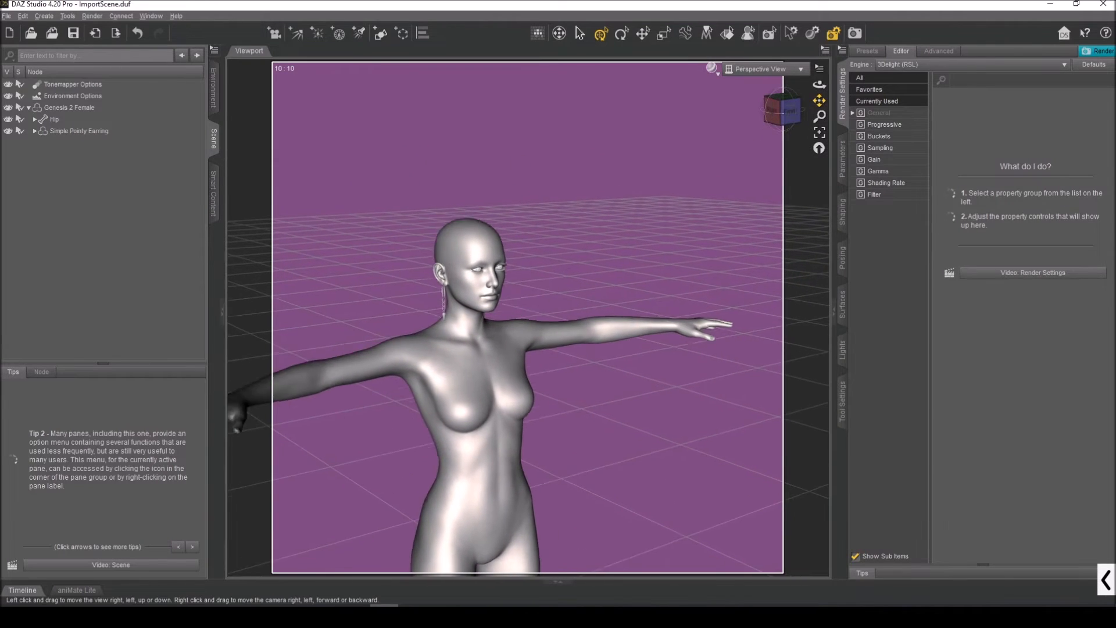
scroll(820, 101, up, 8)
drag(783, 112, 789, 140)
drag(820, 100, 892, 97)
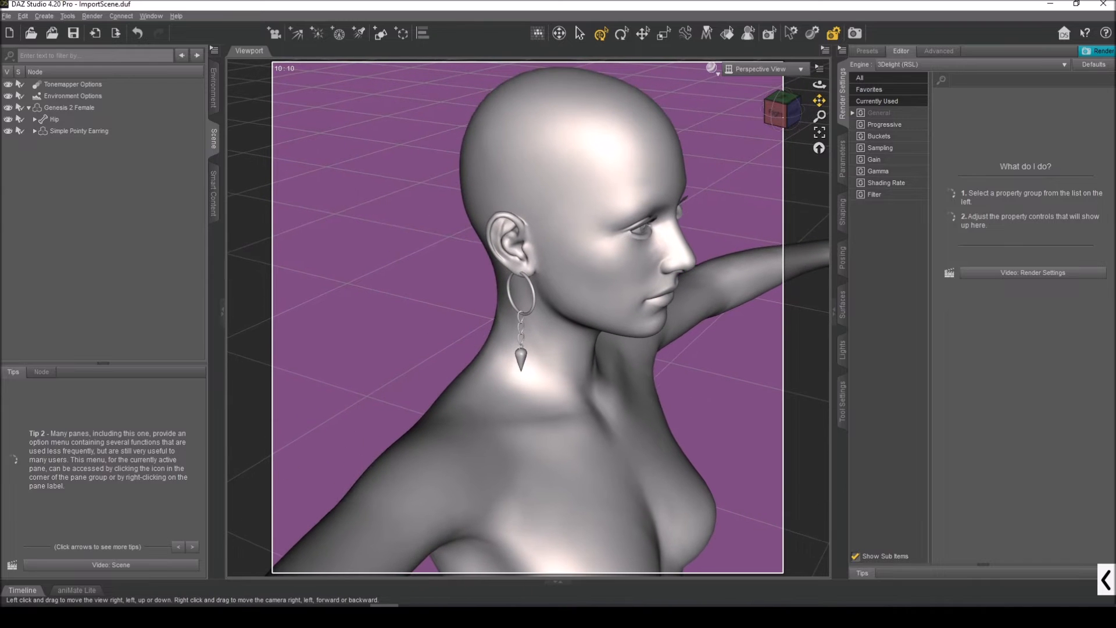
scroll(820, 100, up, 3)
mouse_move(778, 113)
mouse_down()
mouse_move(777, 96)
mouse_move(751, 107)
mouse_move(797, 113)
mouse_up()
scroll(798, 114, up, 5)
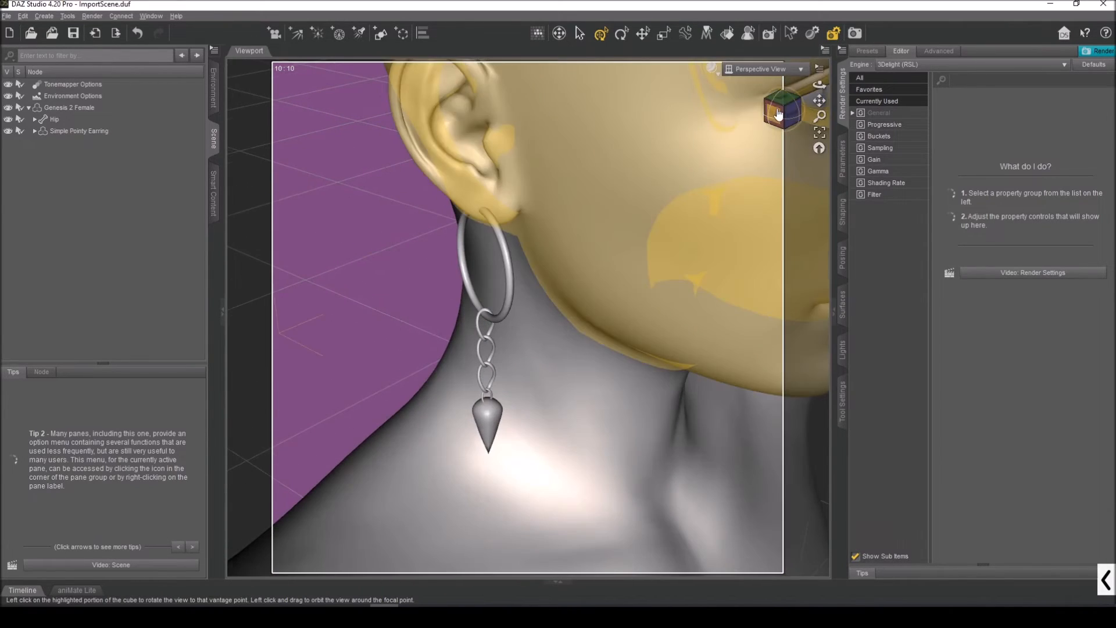
click(786, 107)
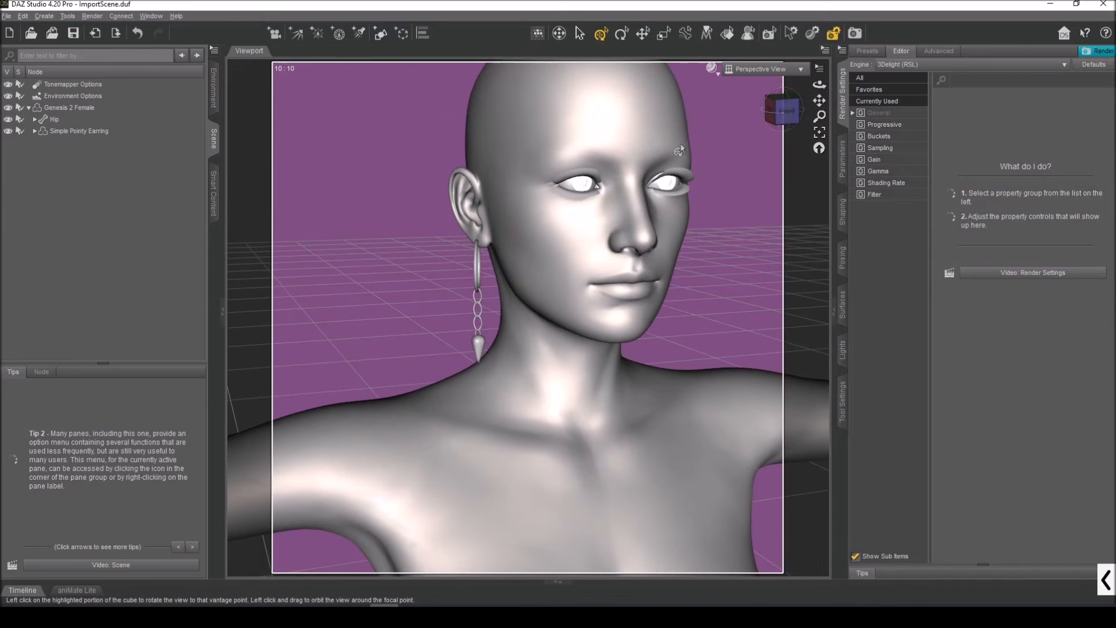
Set the Keiko 6 Body shape of the Genesis 2 Female figure to 1.00
click(84, 110)
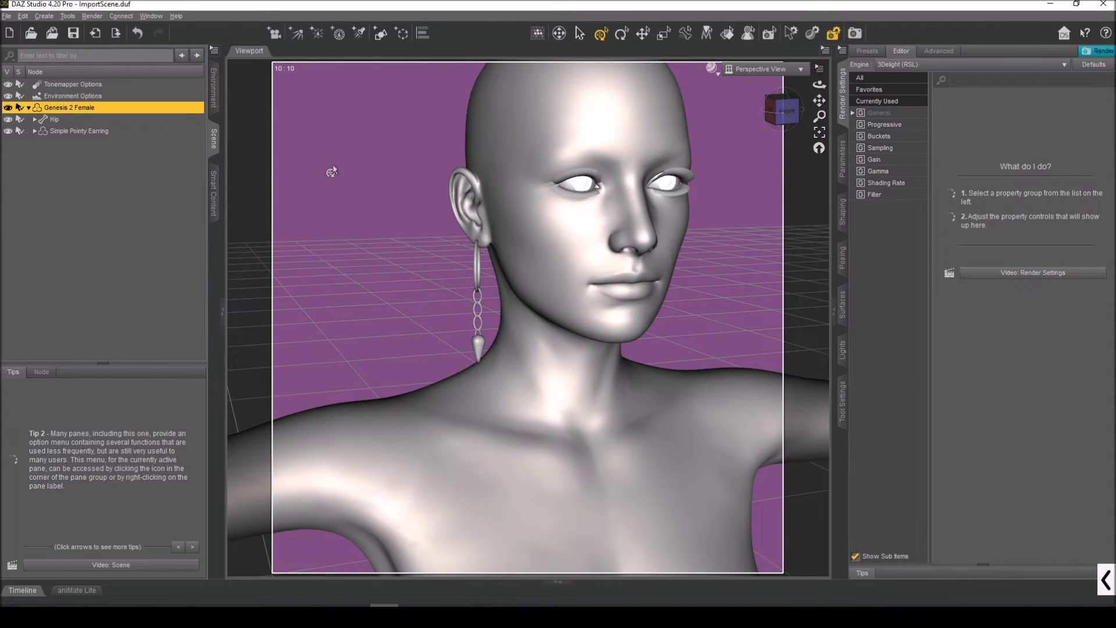
click(843, 213)
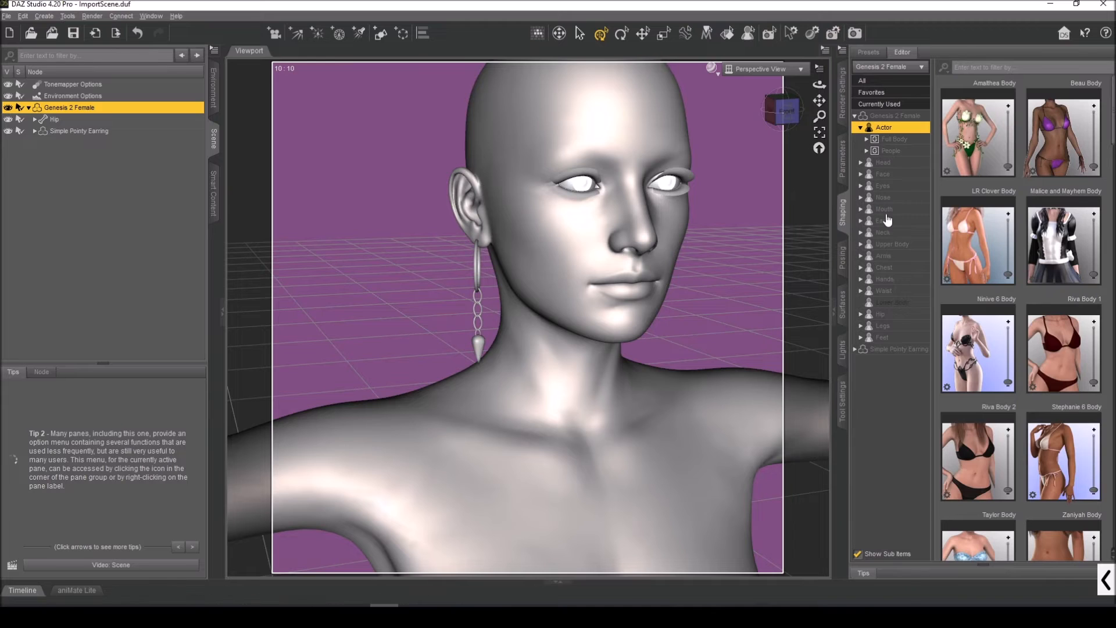
scroll(962, 222, down, 1)
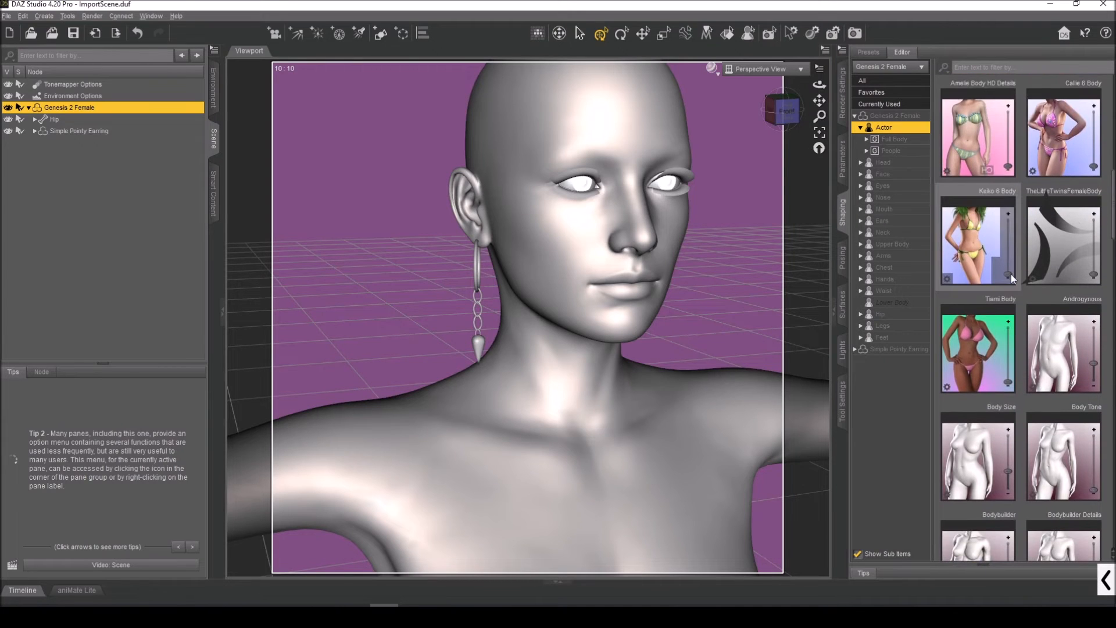
drag(1008, 273, 985, 172)
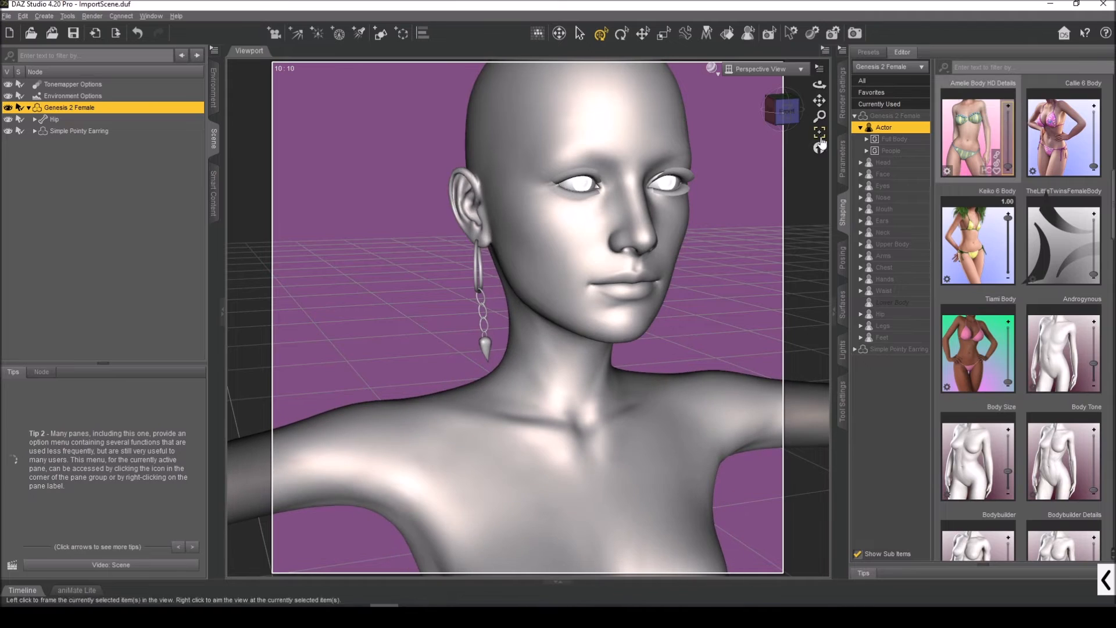
Examine how the earring sits on the ear of the reshaped figure, both up close and from a distance
click(781, 111)
mouse_move(782, 113)
mouse_down()
mouse_move(884, 120)
mouse_move(773, 108)
mouse_move(809, 113)
mouse_move(800, 101)
mouse_move(782, 108)
mouse_move(799, 113)
mouse_move(778, 114)
mouse_move(728, 105)
mouse_move(785, 111)
mouse_up()
scroll(781, 115, up, 5)
click(777, 112)
scroll(689, 129, down, 10)
click(106, 110)
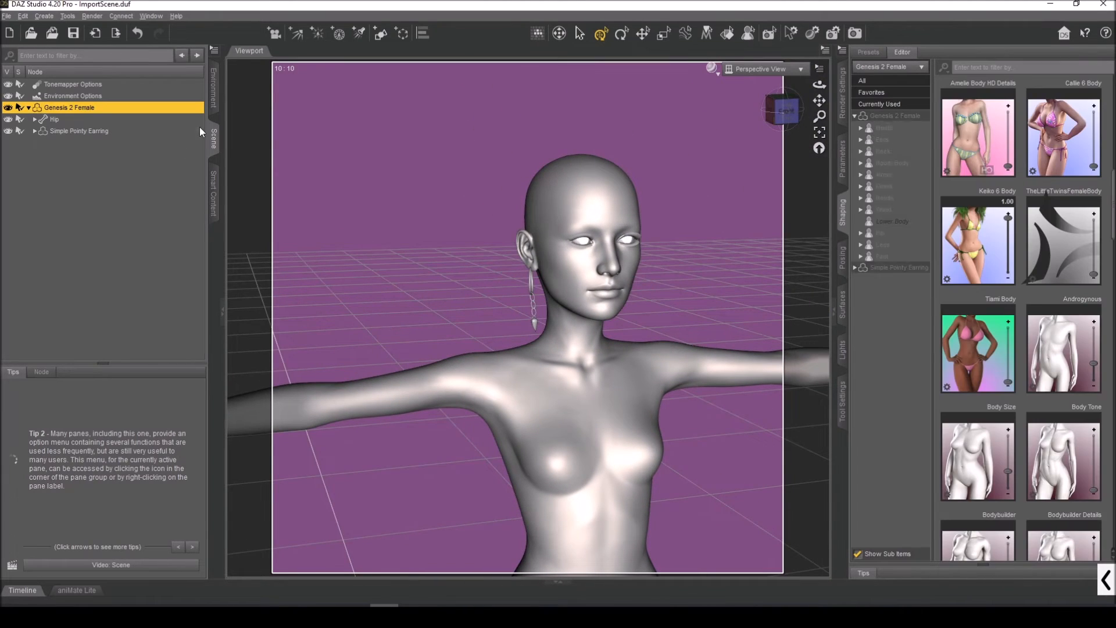
Try the Amalthea Head shape on the Genesis 2 Female figure and check how the earring follows the ear
click(887, 163)
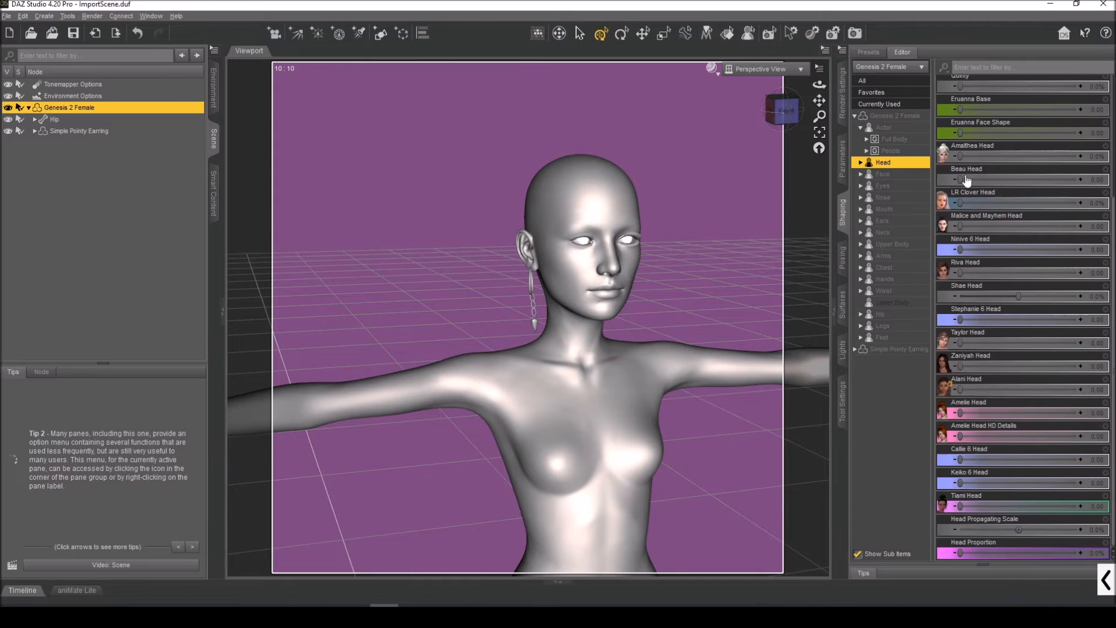
mouse_move(969, 158)
mouse_down()
mouse_move(1076, 157)
mouse_move(955, 157)
mouse_up()
click(783, 125)
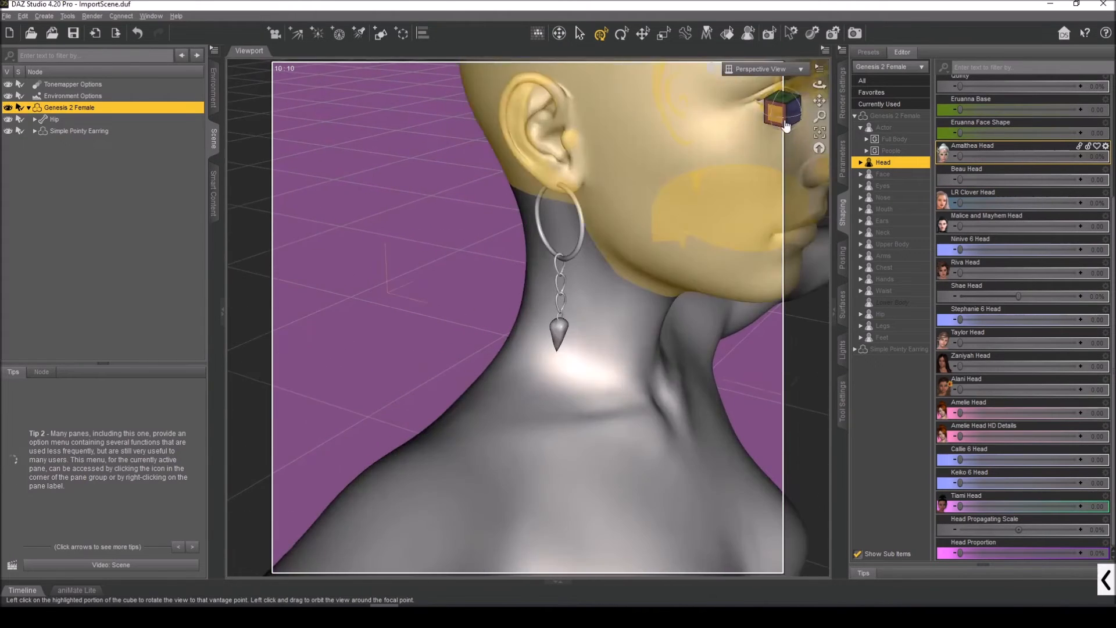
drag(820, 103, 820, 137)
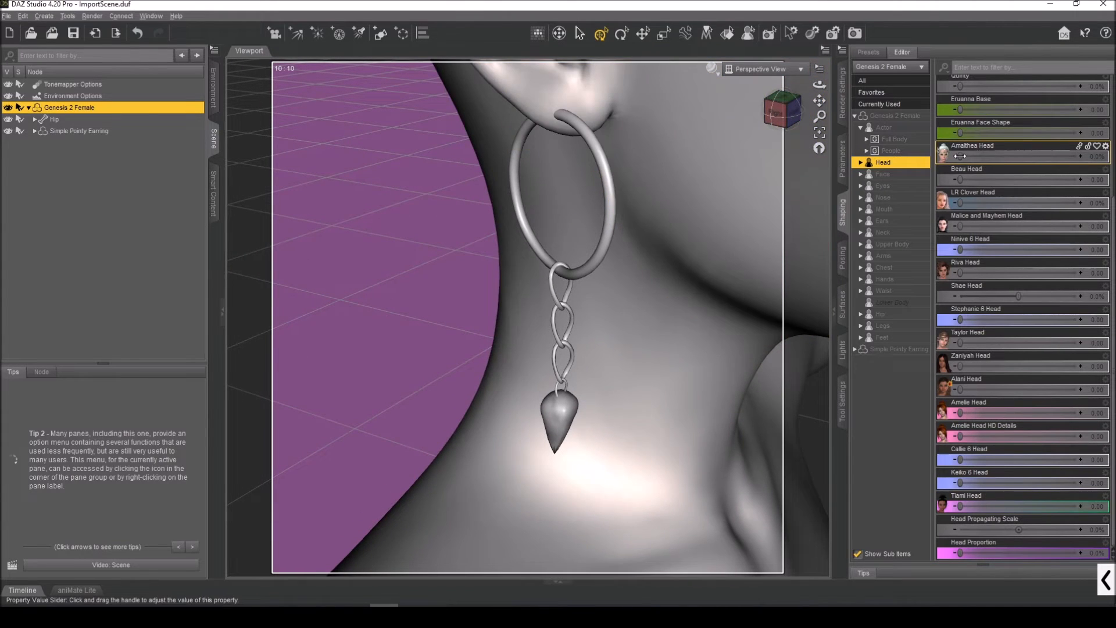
mouse_move(960, 156)
mouse_down()
mouse_move(1079, 156)
mouse_move(958, 156)
mouse_up()
drag(783, 111, 786, 112)
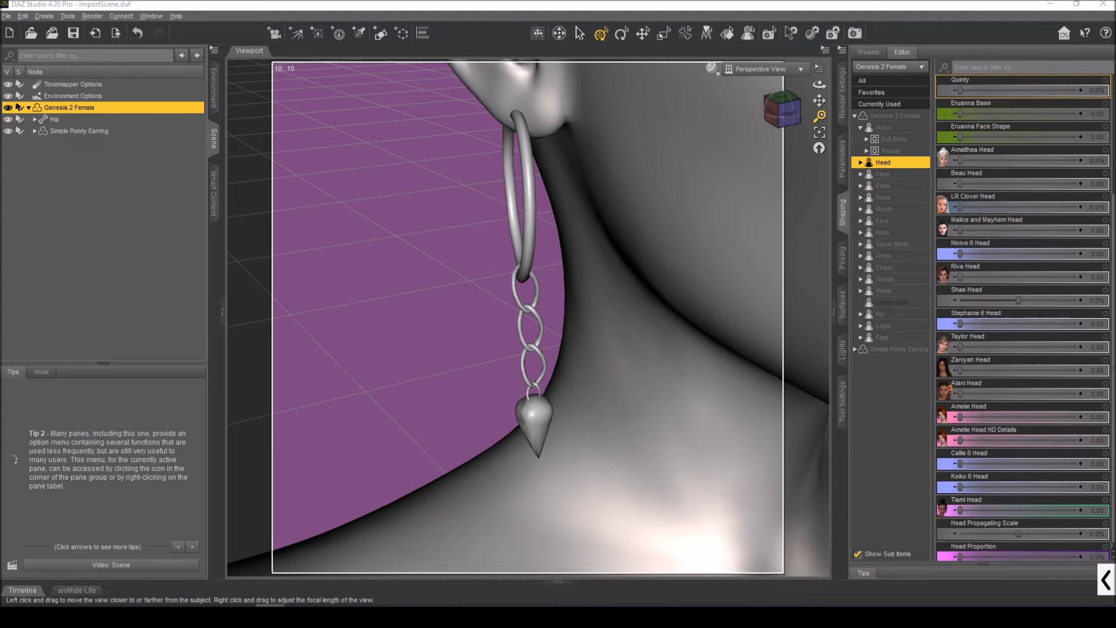
drag(780, 111, 799, 110)
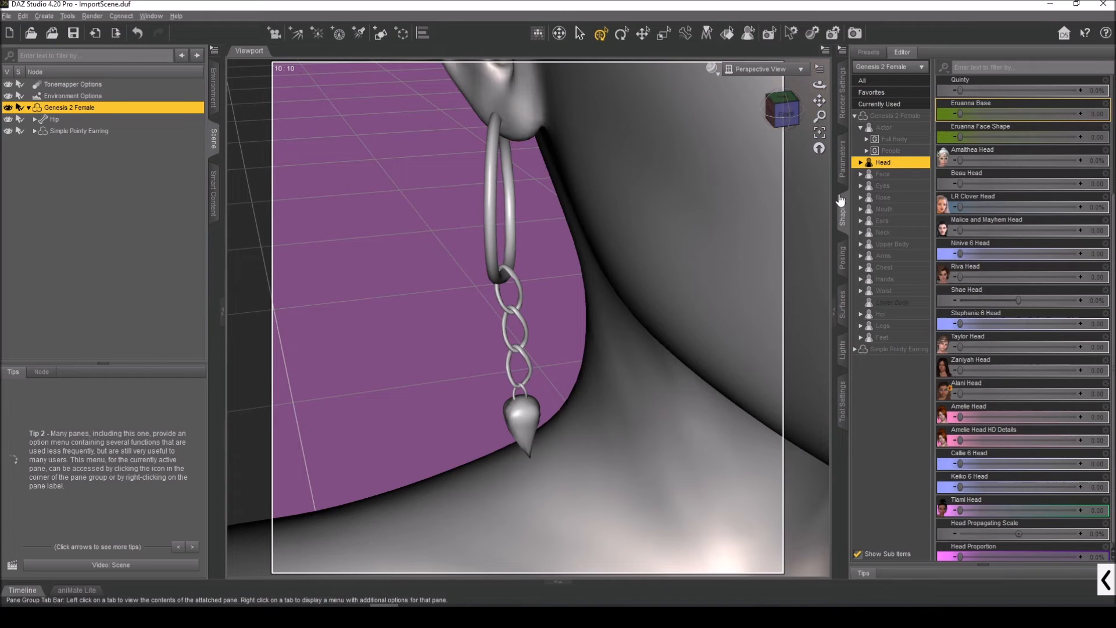
Reset the Keiko 6 Body shape of the Genesis 2 Female figure to zero
click(890, 141)
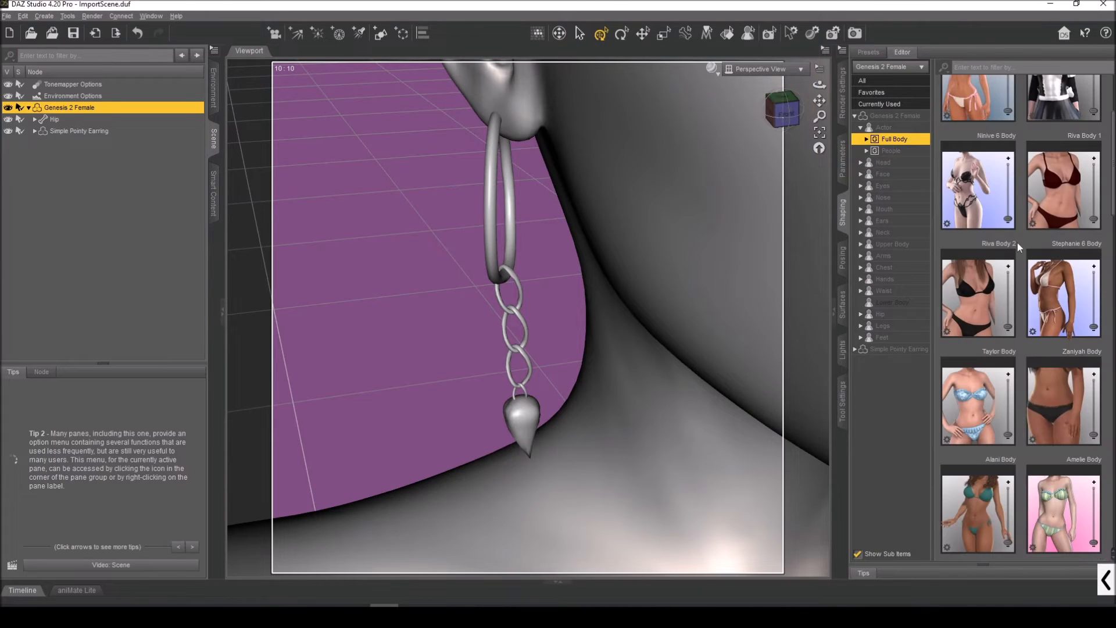
scroll(1014, 415, down, 10)
scroll(1004, 351, up, 9)
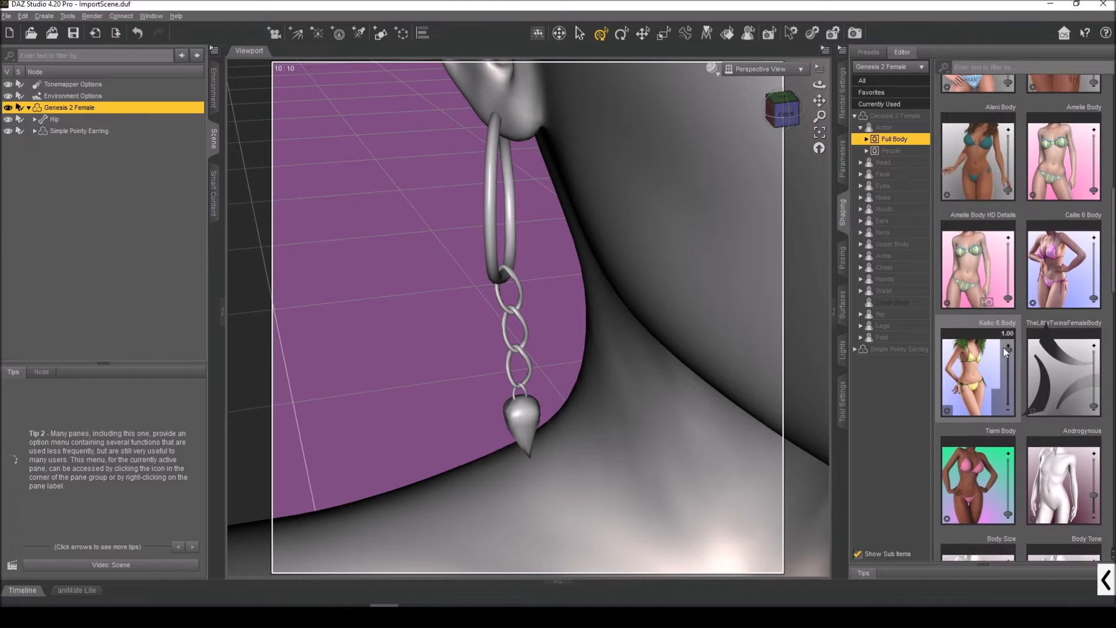
drag(1013, 392, 1015, 495)
scroll(636, 263, down, 5)
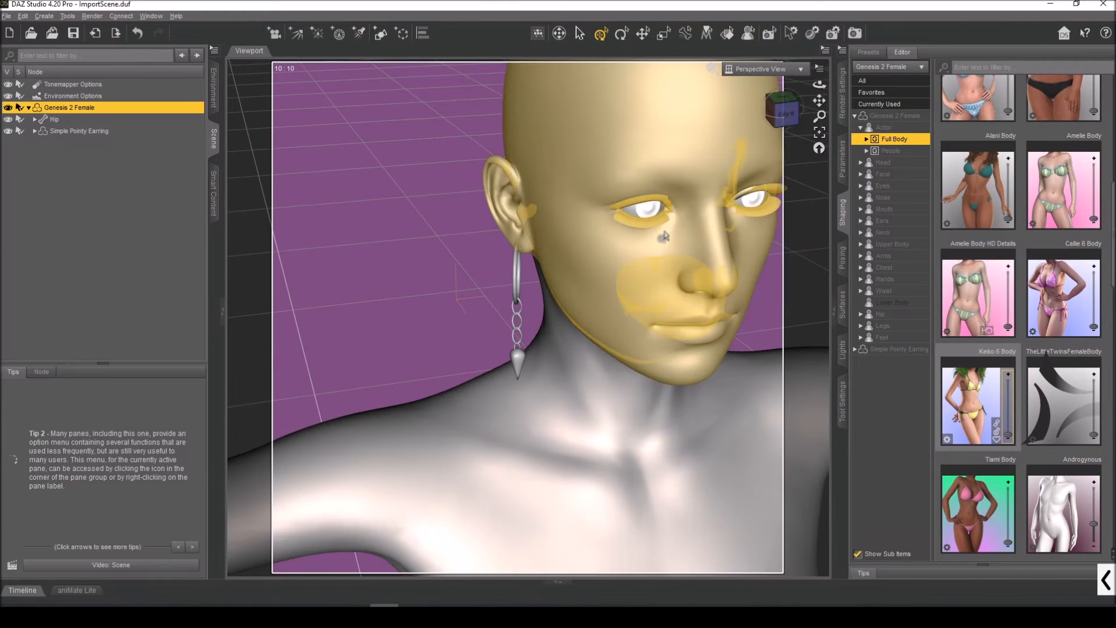
Examine the hoop, chain and pendant beside the figure's ear from the side and up close
drag(779, 114, 833, 92)
scroll(803, 109, up, 2)
click(783, 110)
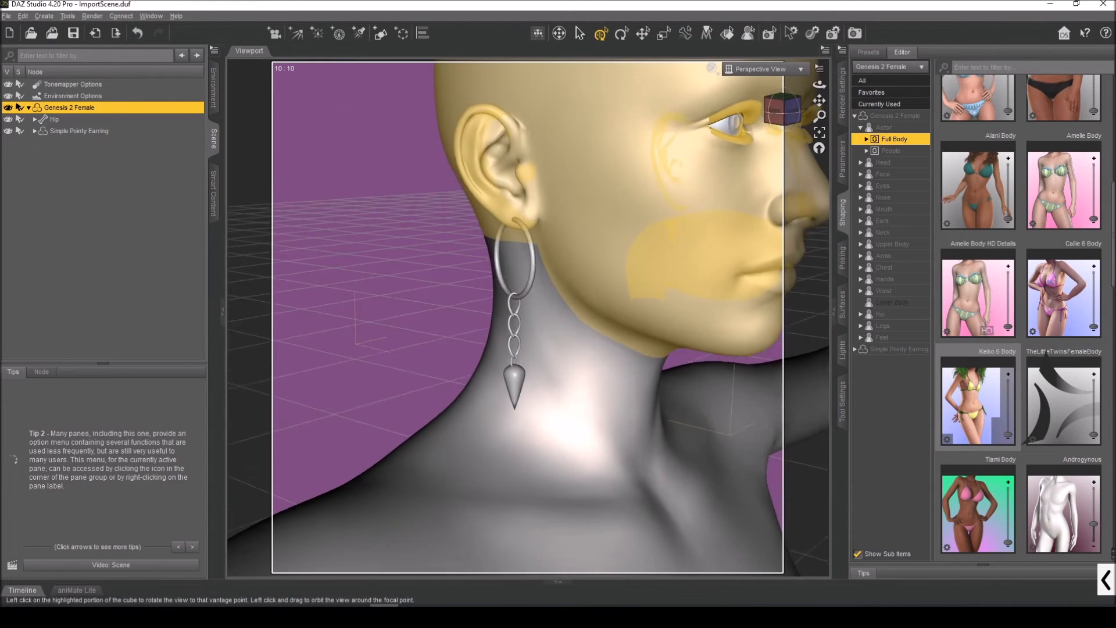
mouse_move(820, 101)
mouse_down()
mouse_move(802, 107)
mouse_move(832, 91)
mouse_up()
scroll(820, 101, up, 5)
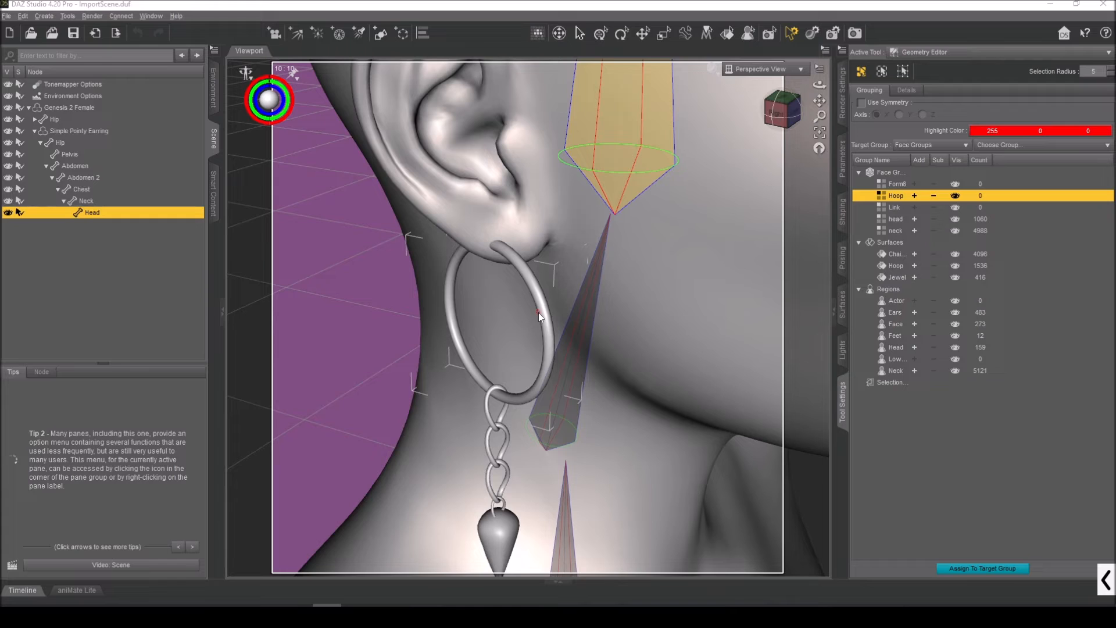
Select all connected faces of the earring's hoop and assign them to the Hoop face group
scroll(541, 308, up, 5)
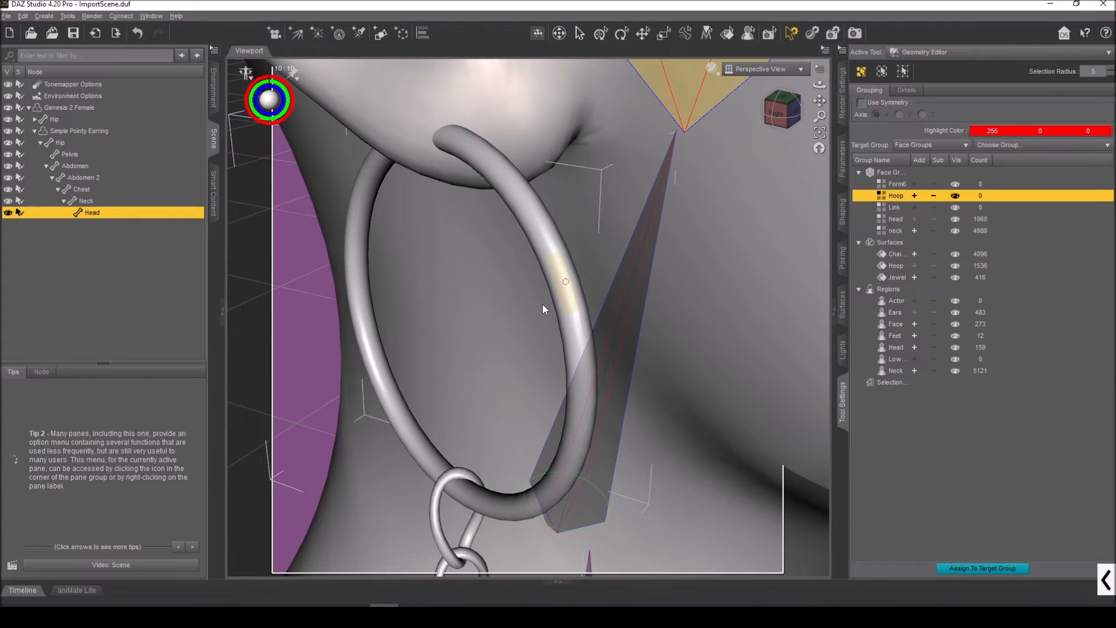
key(ctrl+asterisk)
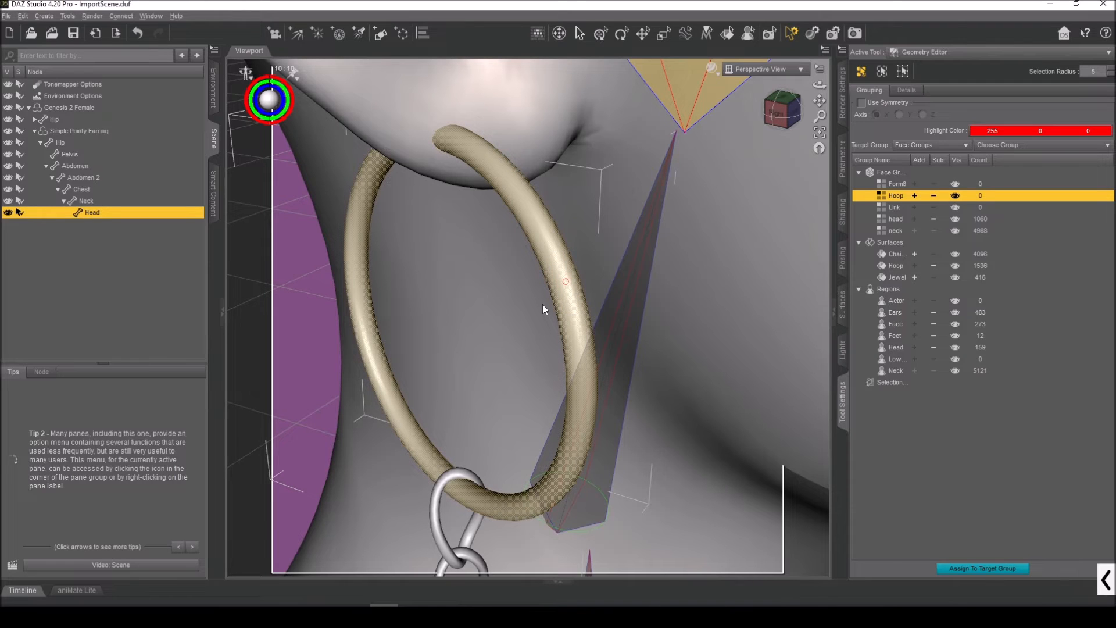
click(358, 278)
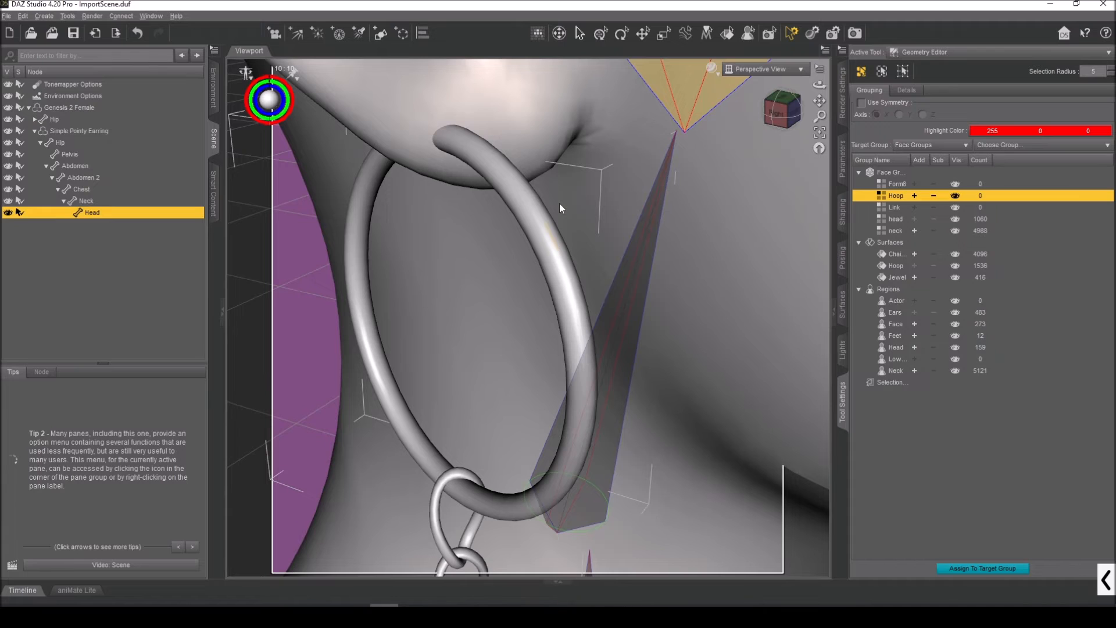
key(ctrl+asterisk)
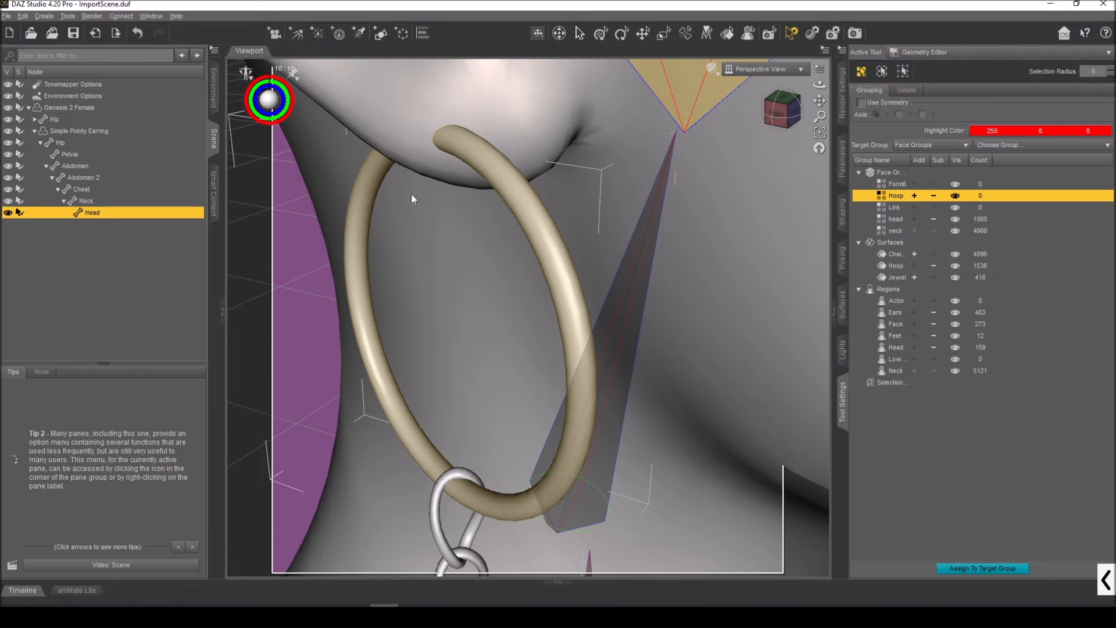
right_click(892, 197)
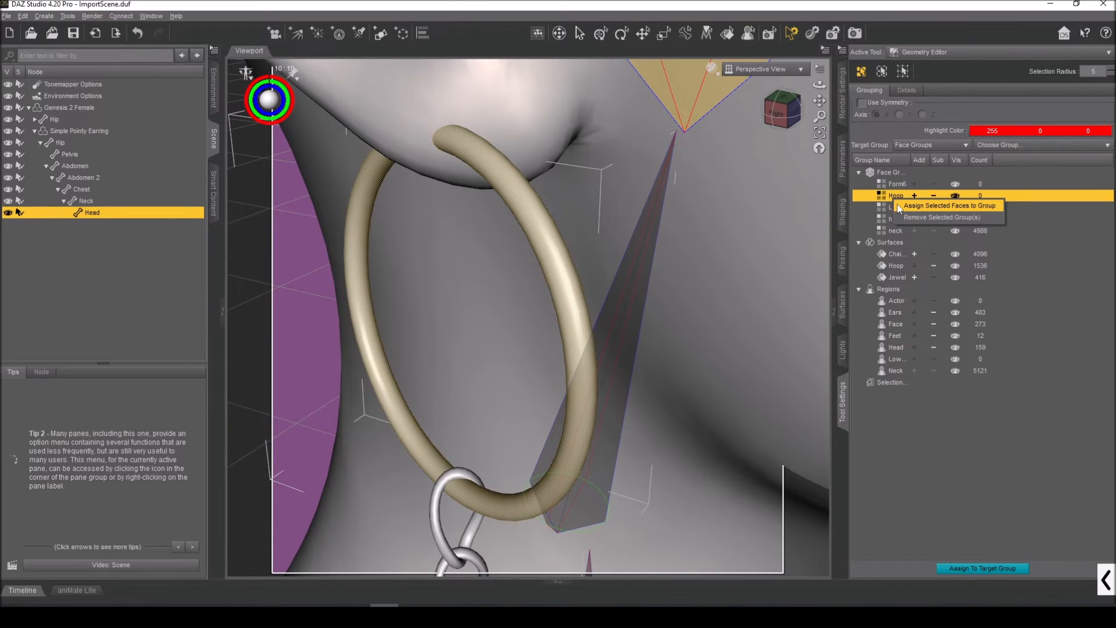
click(899, 206)
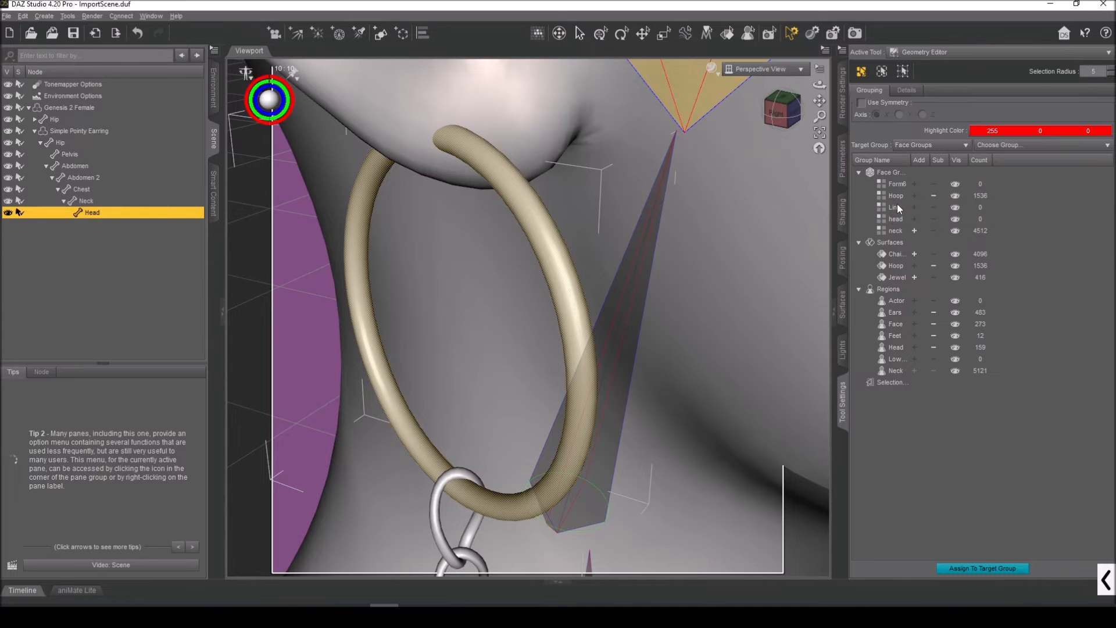
Select all faces of the three chain links and assign them to the Link face group
drag(820, 100, 846, 230)
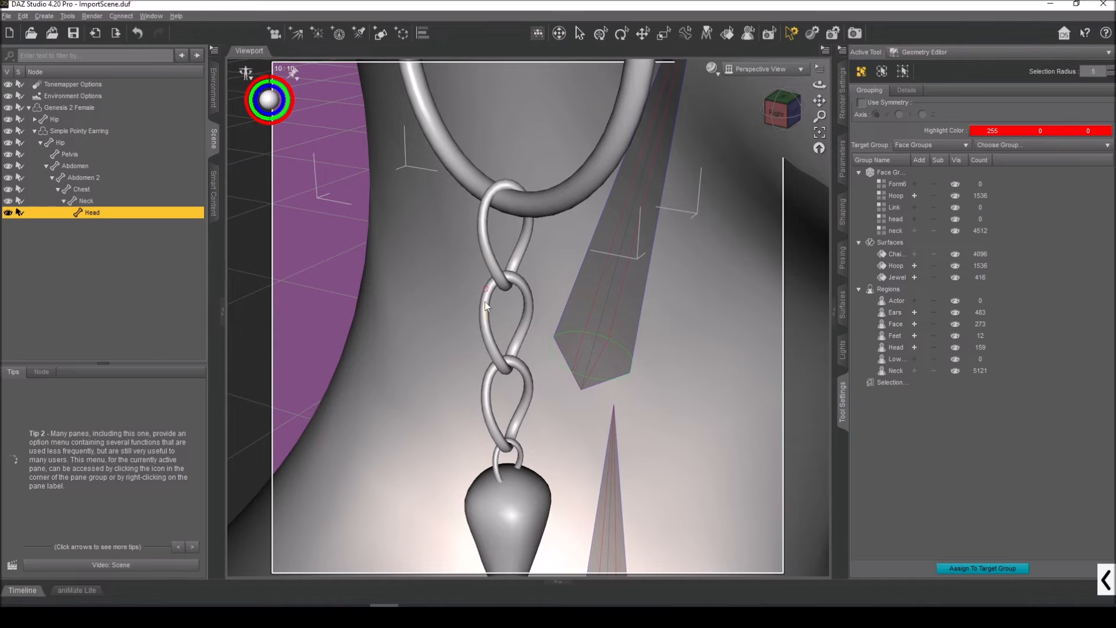
ctrl+click(489, 399)
key(ctrl+asterisk)
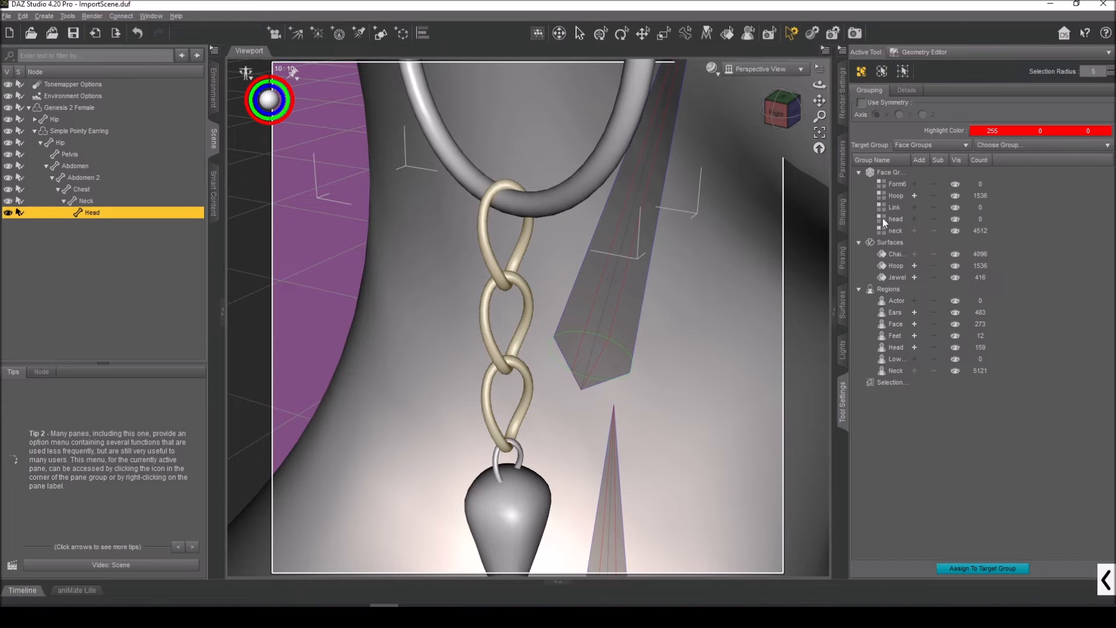
right_click(902, 208)
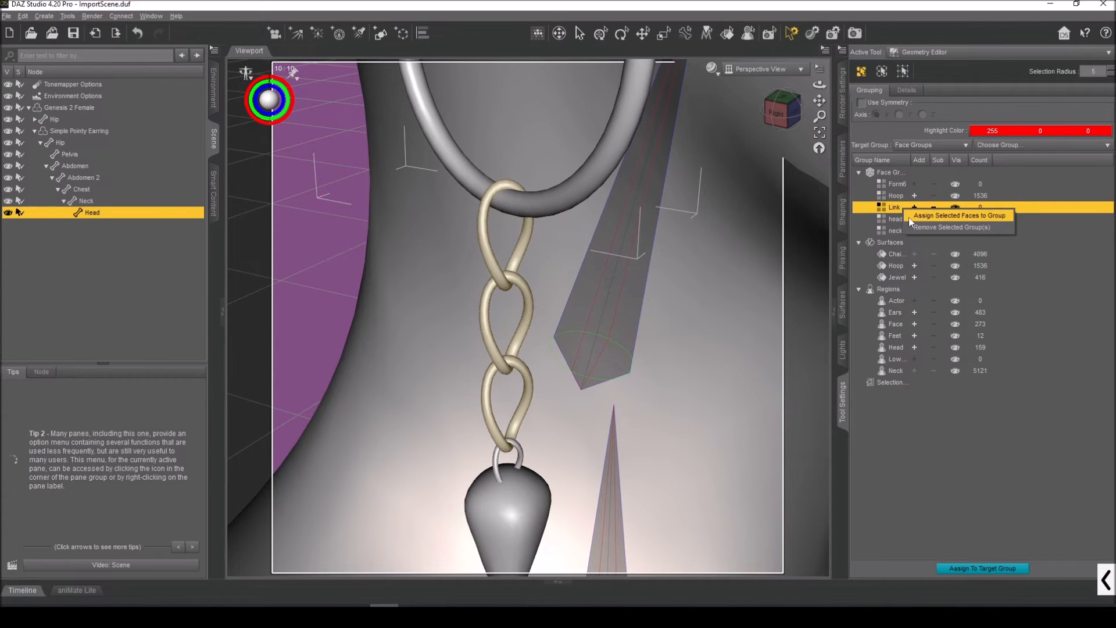
click(909, 217)
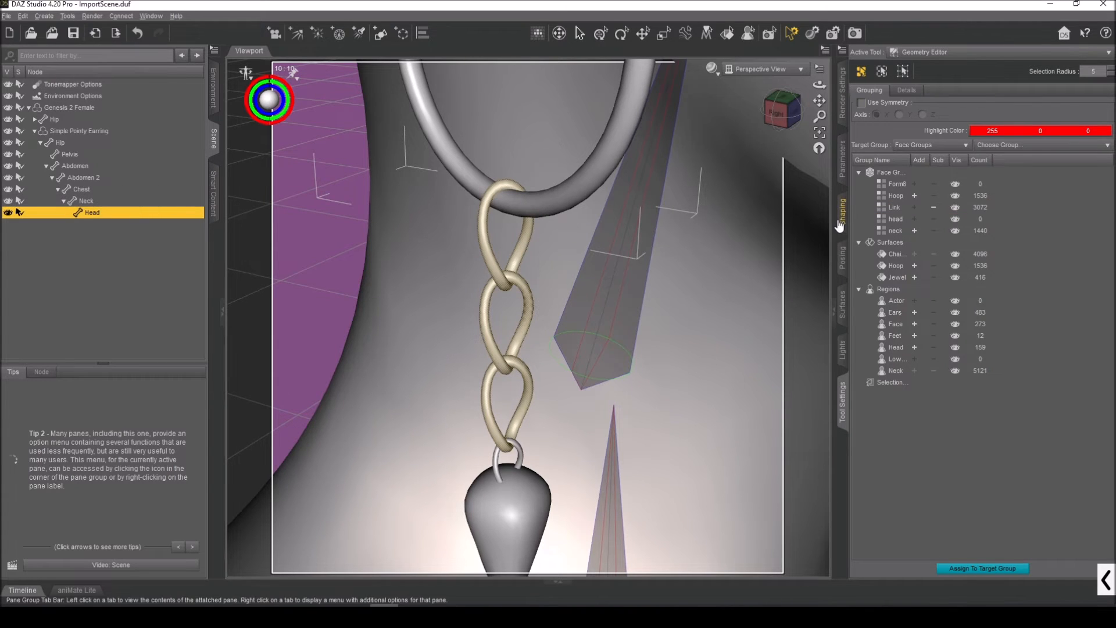
click(889, 210)
Assign the faces of the pendant and its small ring to the Form6 face group and rename that group Pointy
mouse_move(819, 100)
mouse_down()
mouse_move(815, 55)
mouse_move(818, 88)
mouse_up()
click(486, 350)
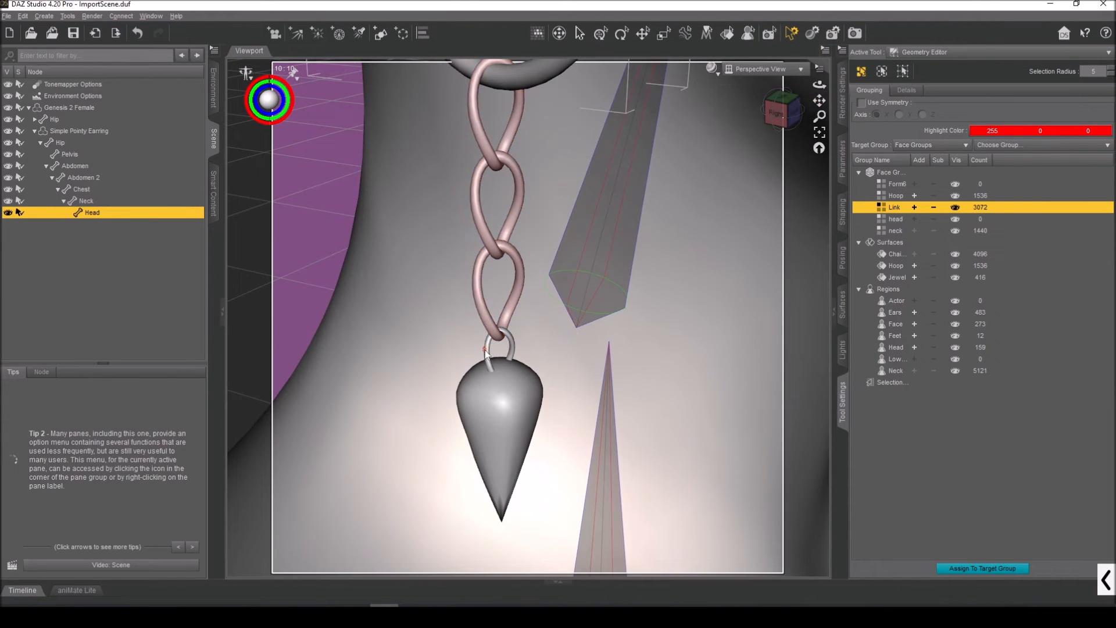
double_click(497, 380)
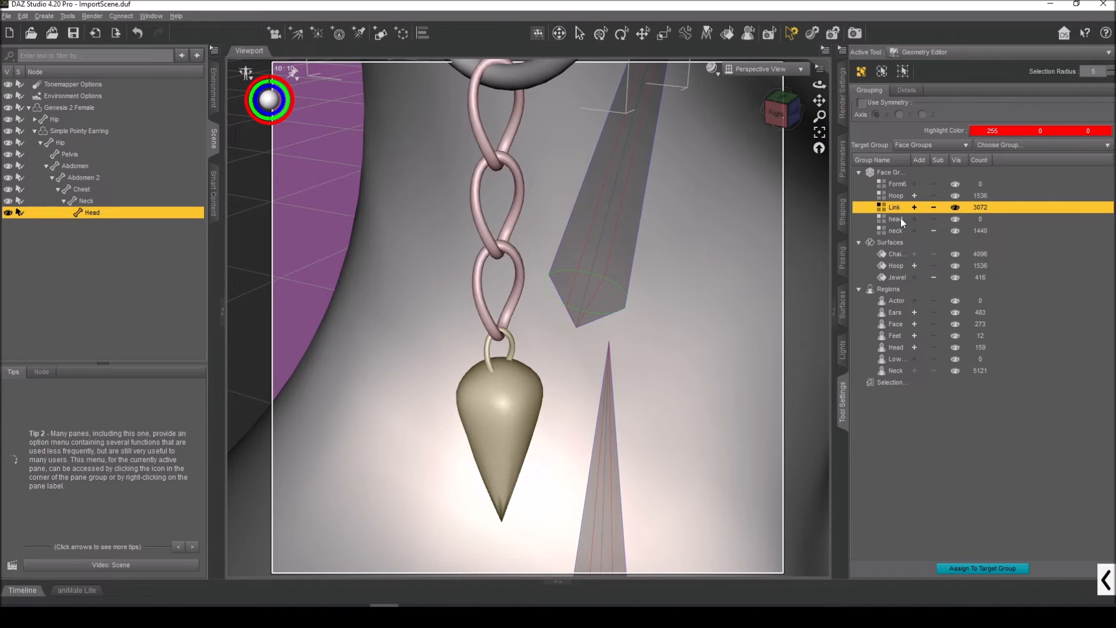
right_click(900, 186)
click(906, 194)
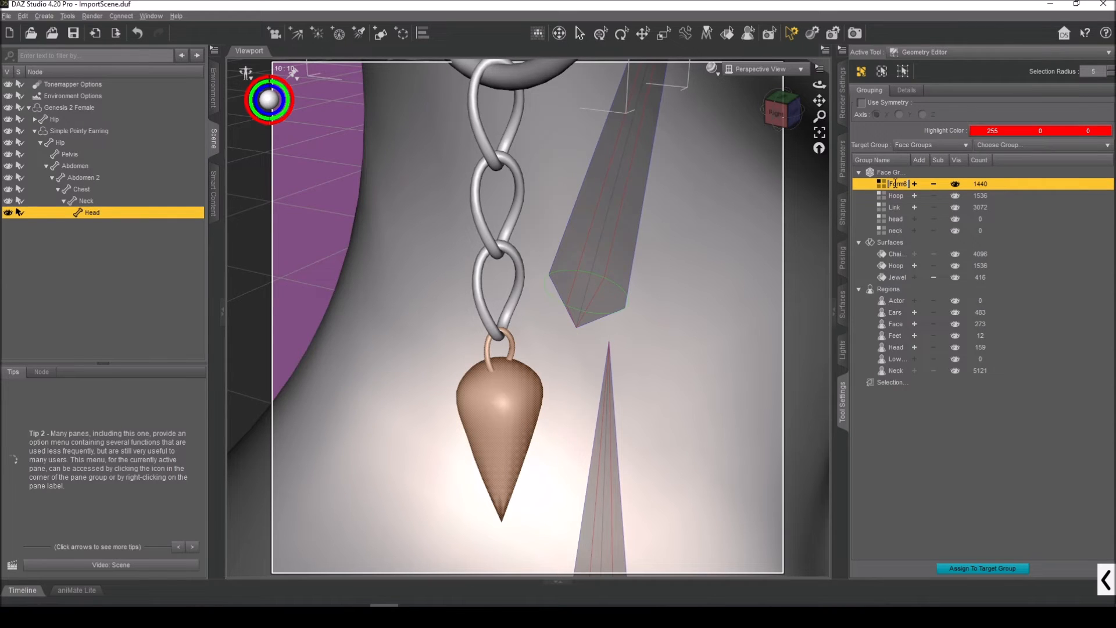
text(Pointy)
key(Return)
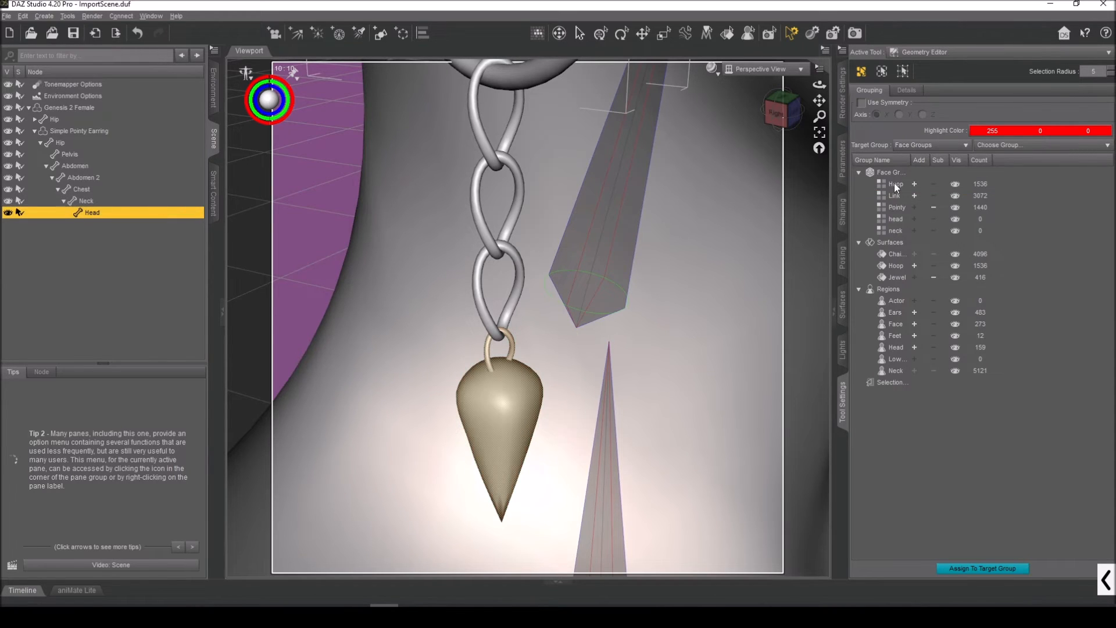
Highlight the Pointy face group and deselect its faces, checking the pendant on the figure
click(898, 207)
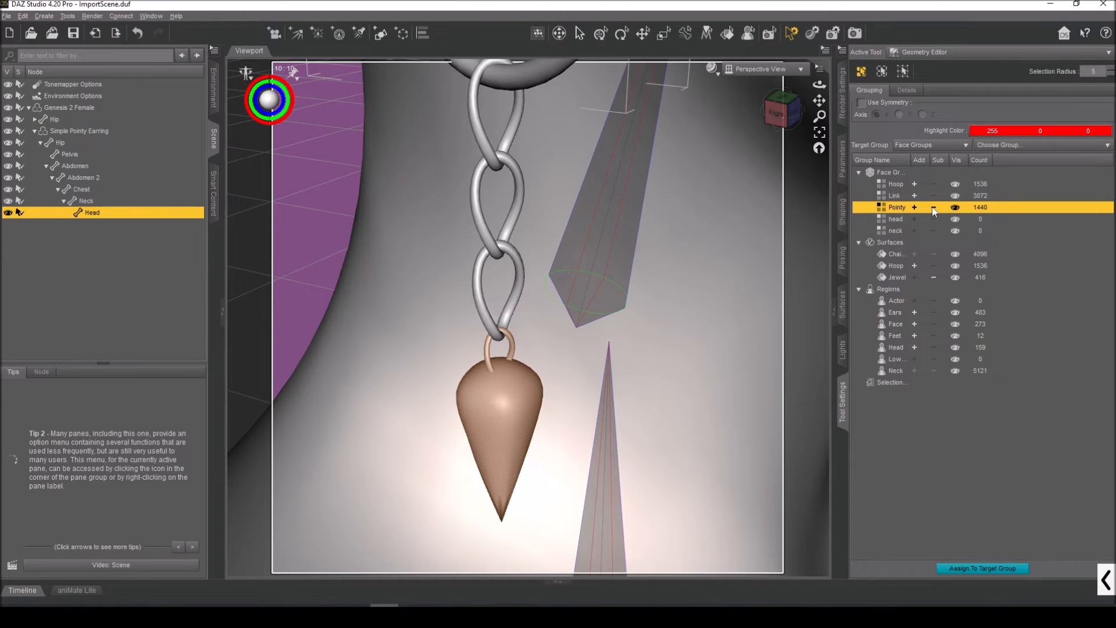
click(933, 208)
scroll(549, 186, down, 3)
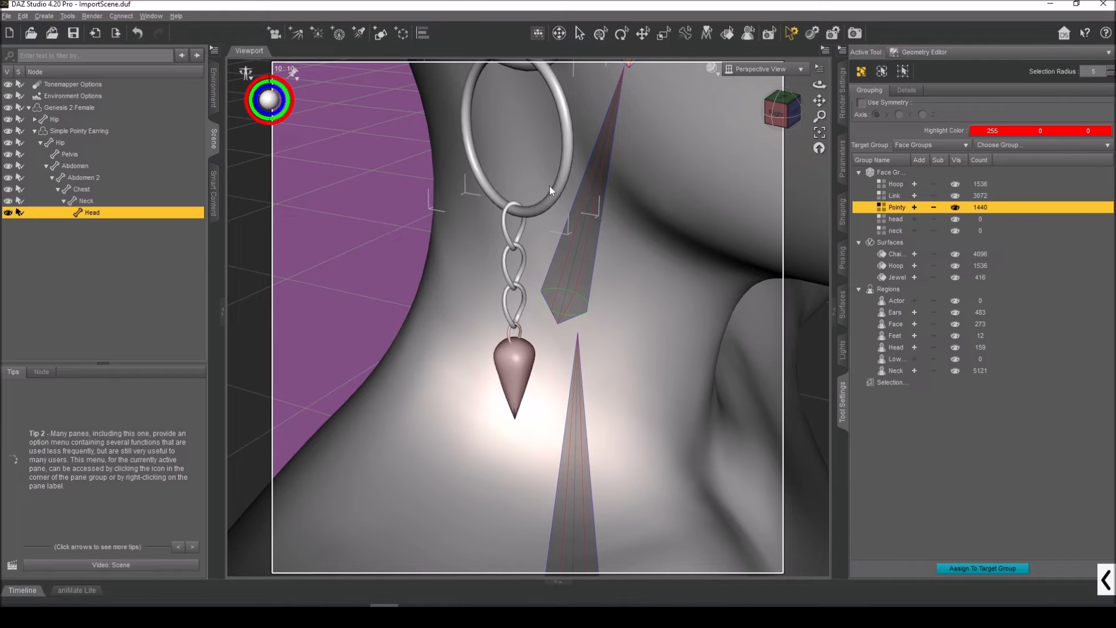
drag(787, 124, 817, 152)
drag(818, 100, 846, 70)
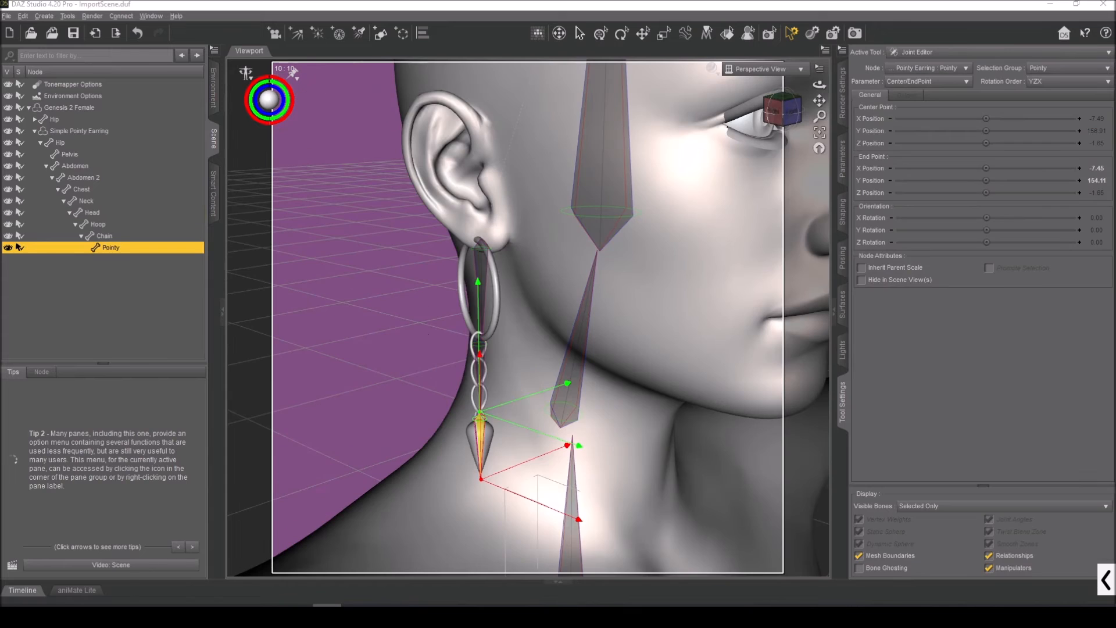
Check which face group is assigned to the earring's Chain bone in the Joint Editor
mouse_move(778, 123)
mouse_down()
mouse_move(815, 121)
mouse_move(770, 125)
mouse_up()
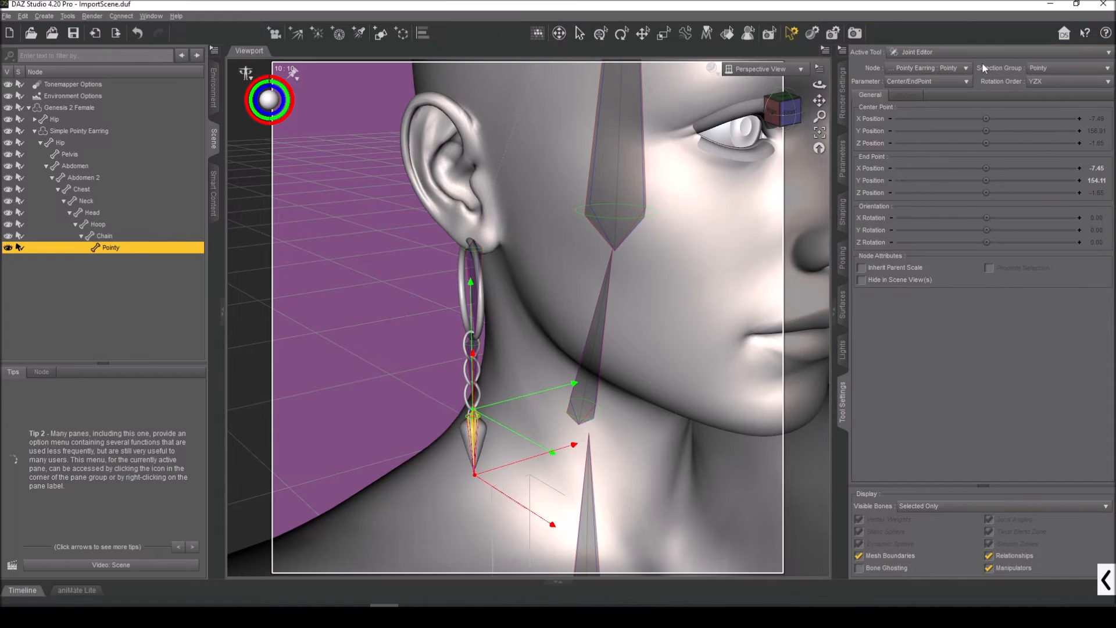
click(117, 237)
click(1071, 68)
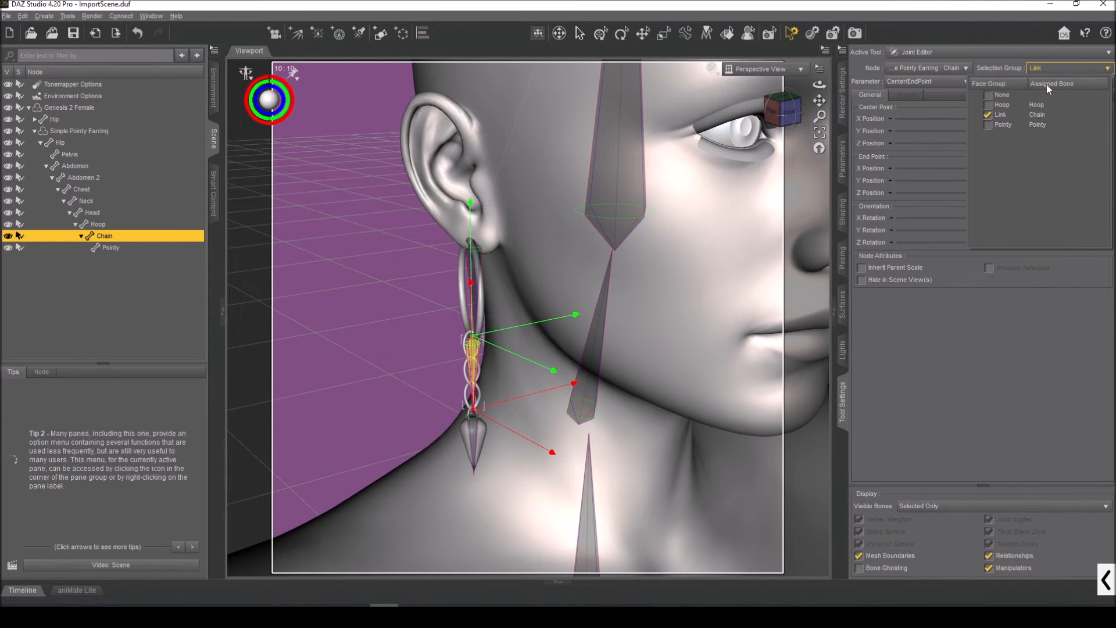
click(1054, 70)
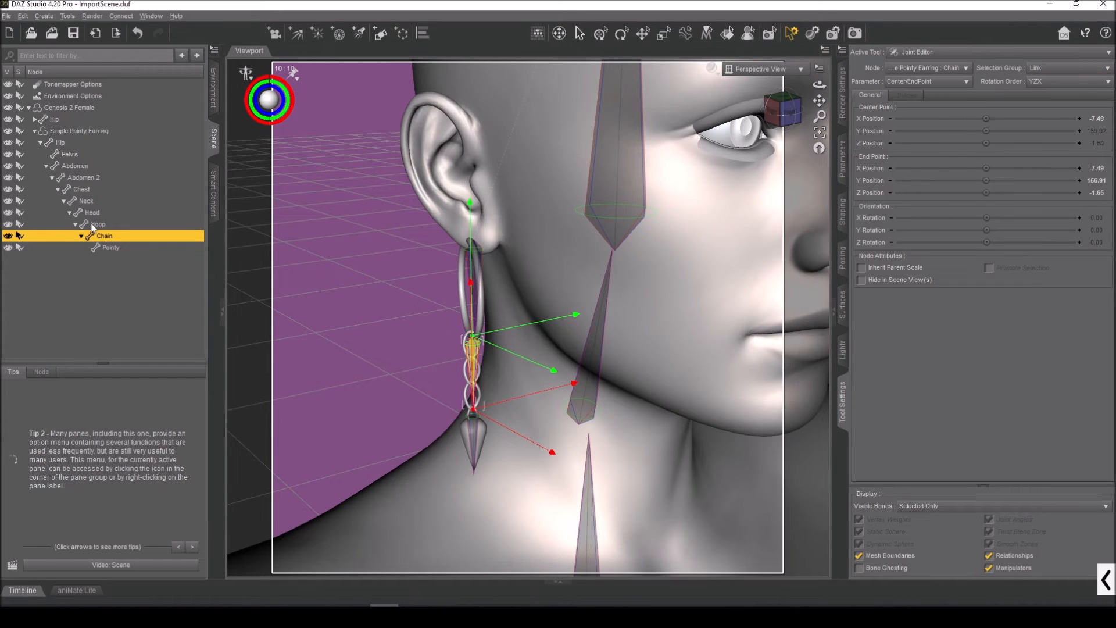
Memorize the figure rigging of the earring with its Hoop, Chain and Pointy bones
right_click(353, 274)
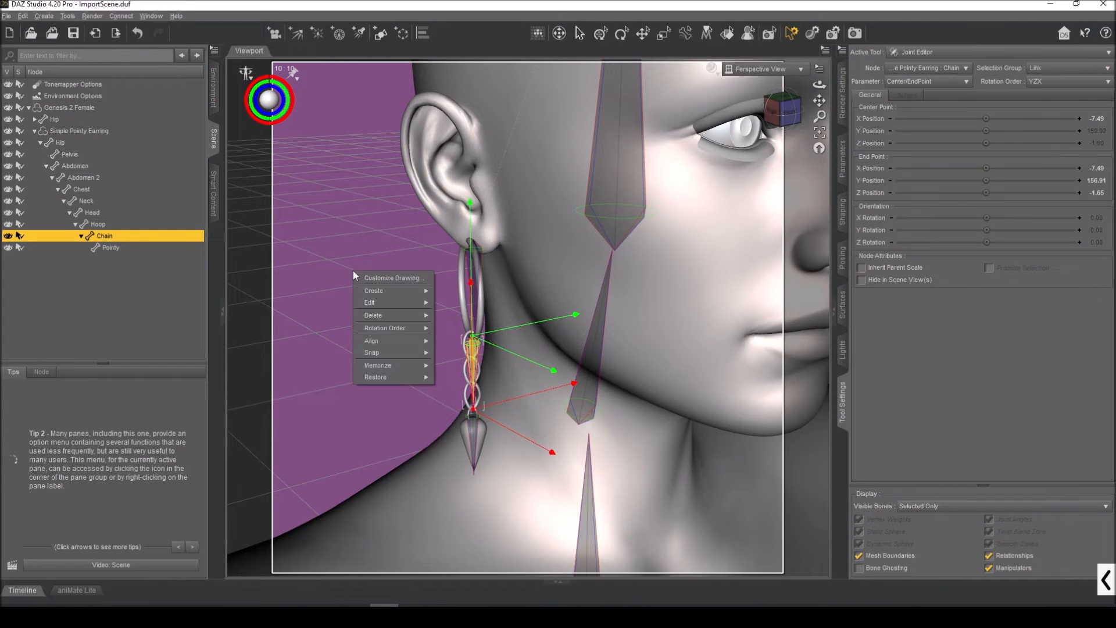
mouse_move(407, 366)
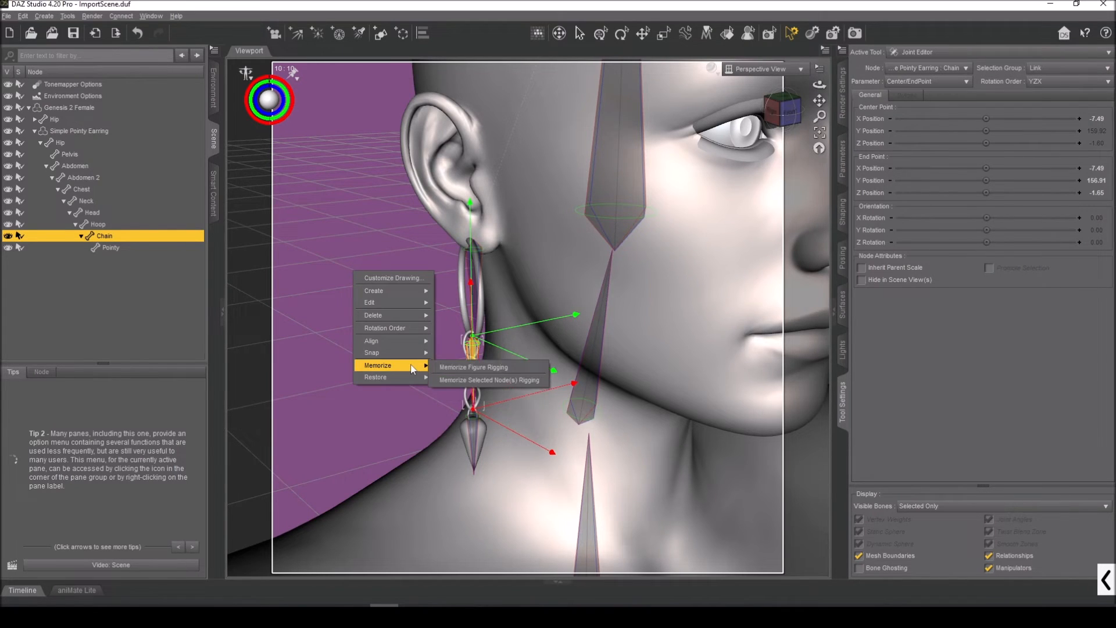
click(459, 367)
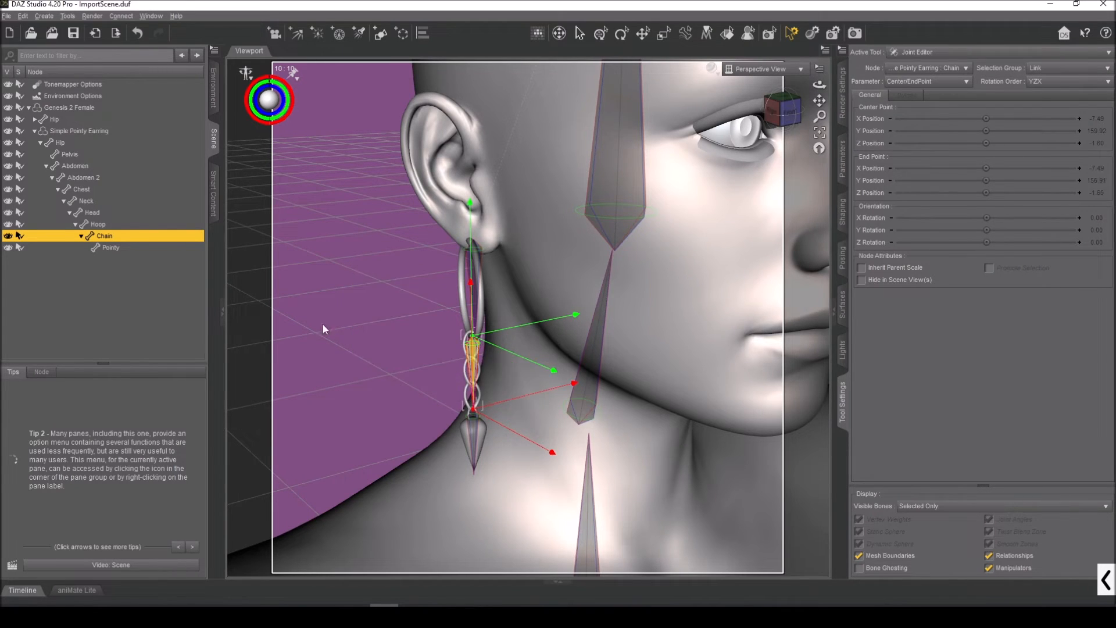
Fill the Simple Pointy Earring's weights by bone selection groups with the Node Weight Map Brush
click(75, 131)
click(931, 52)
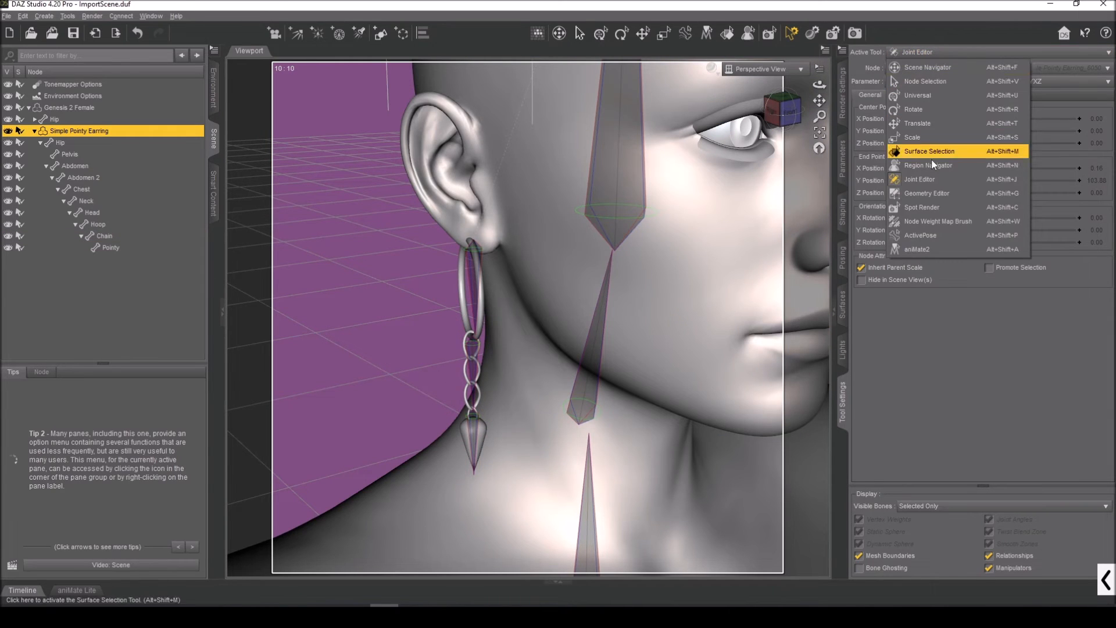
click(937, 221)
right_click(359, 266)
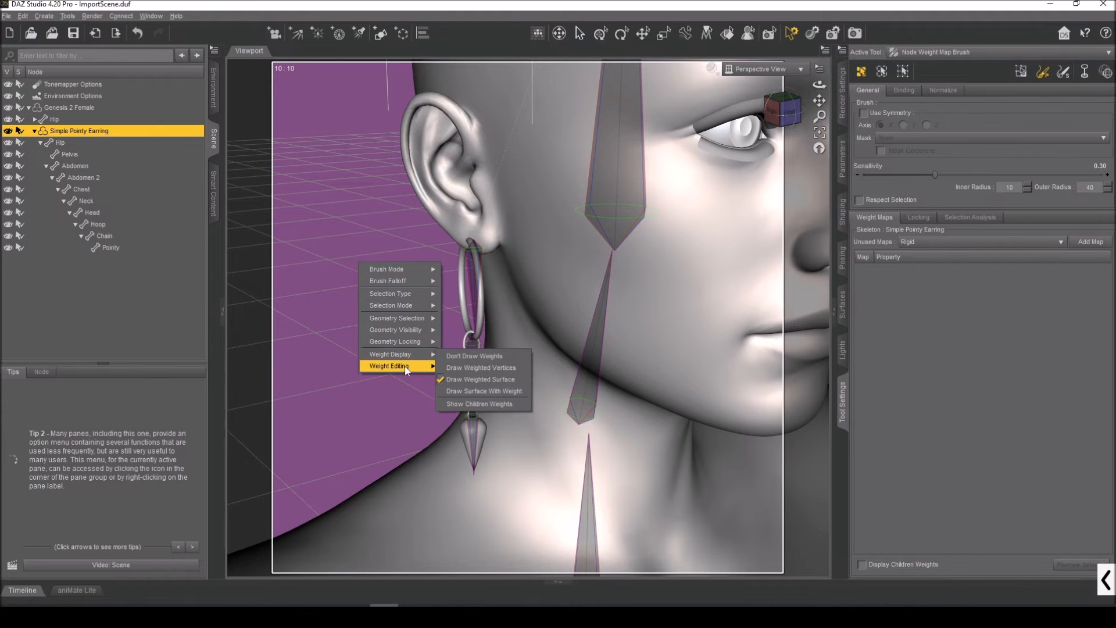
mouse_move(406, 368)
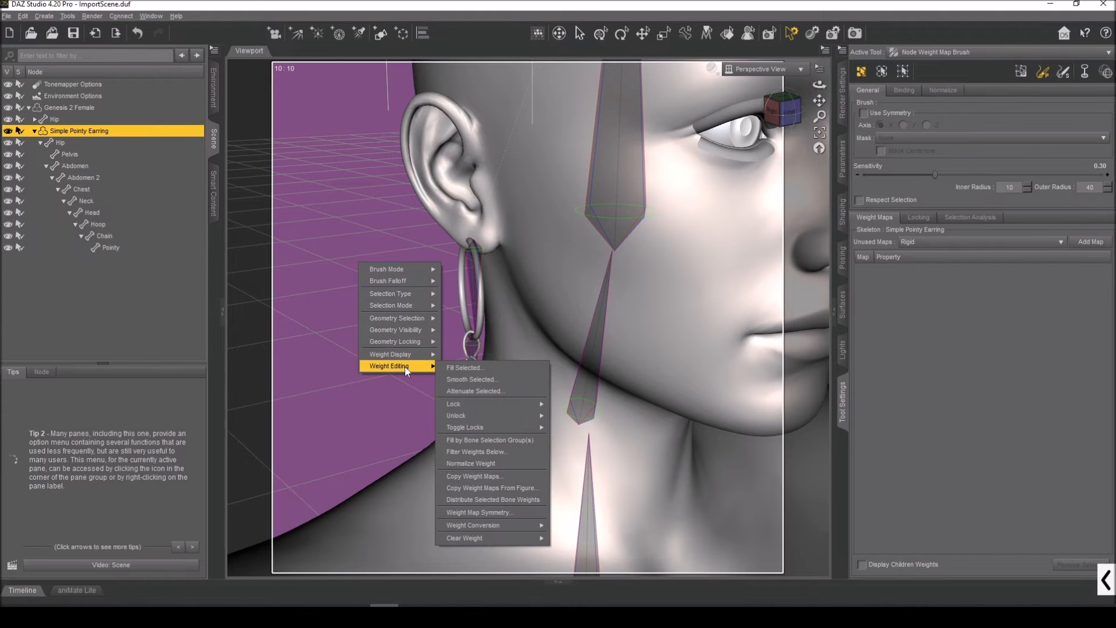
click(488, 440)
click(783, 112)
drag(783, 112, 723, 135)
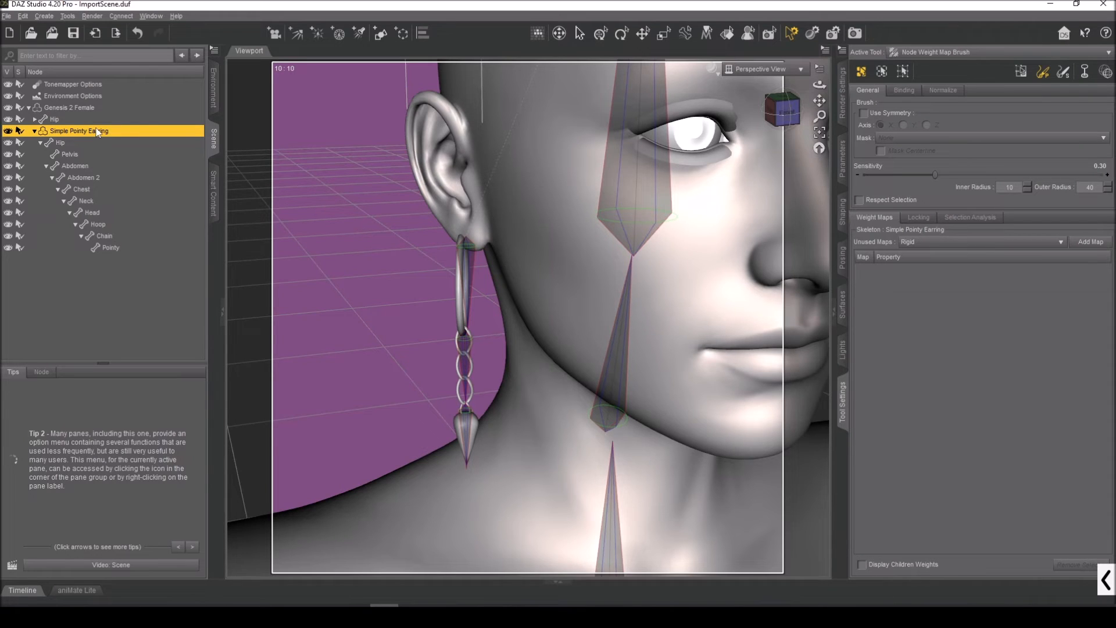
Clear the generated morphs of the Simple Pointy Earring
right_click(213, 140)
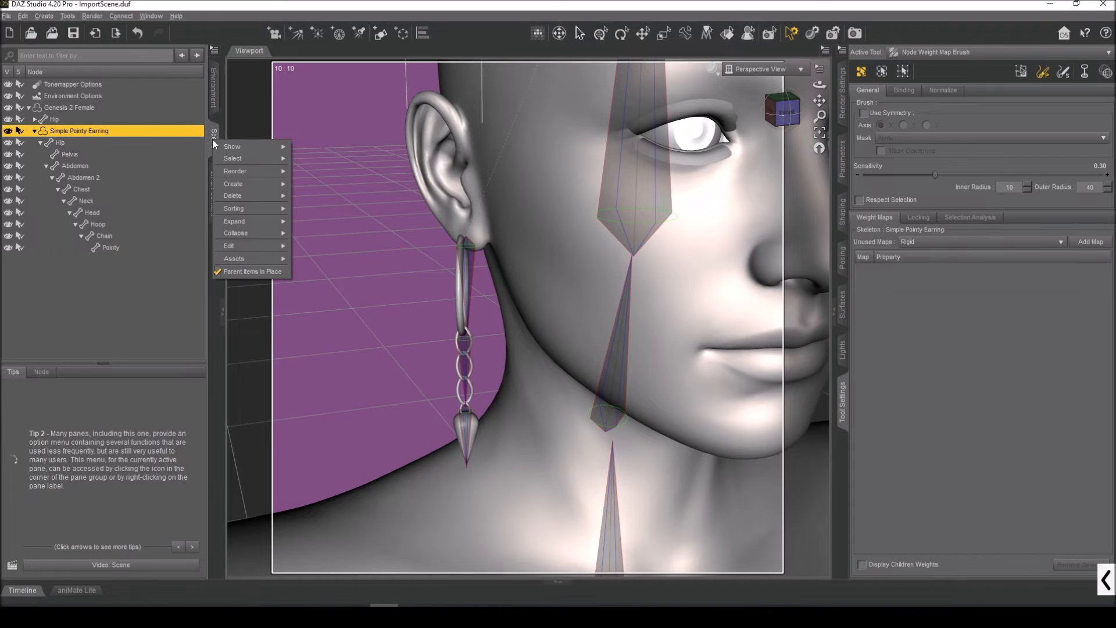
mouse_move(256, 259)
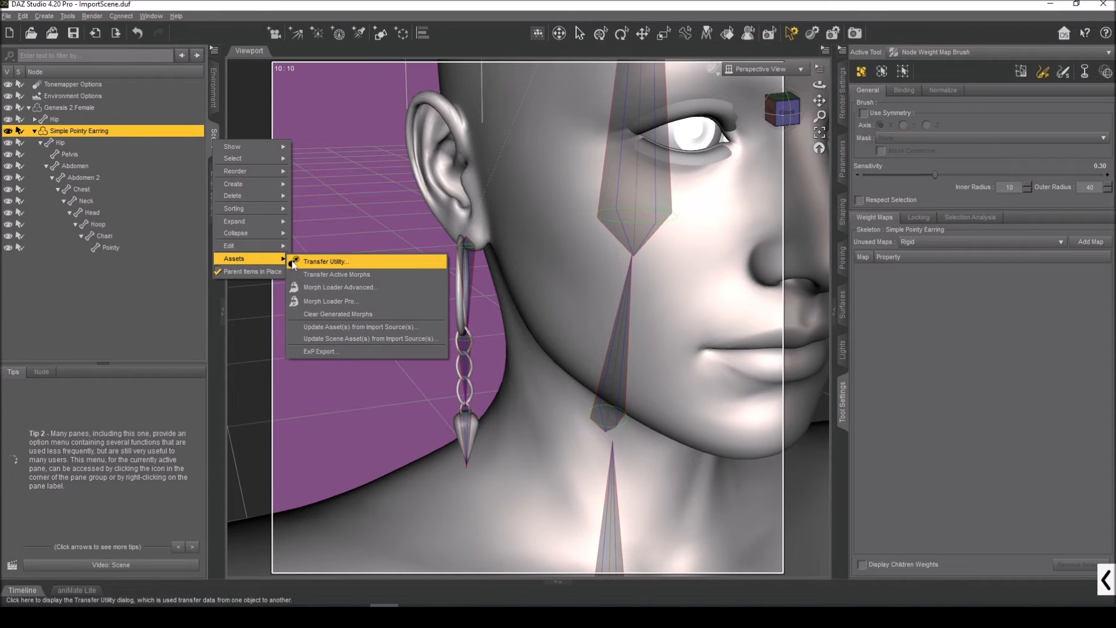
click(337, 315)
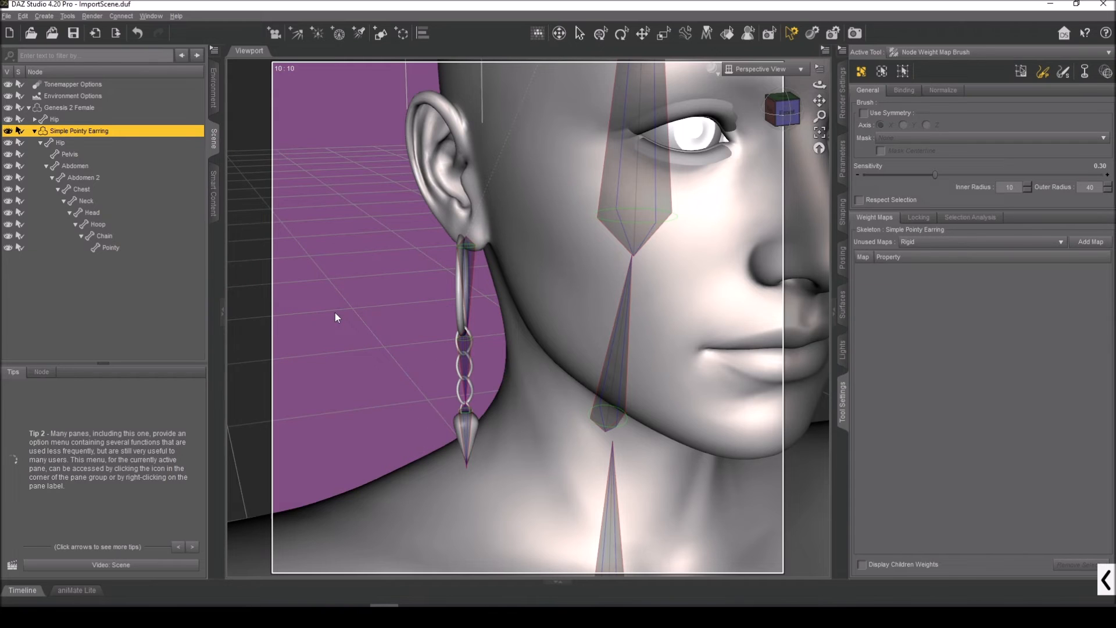
Look over the available shapes of Genesis 2 Female and of the Simple Pointy Earring
click(93, 106)
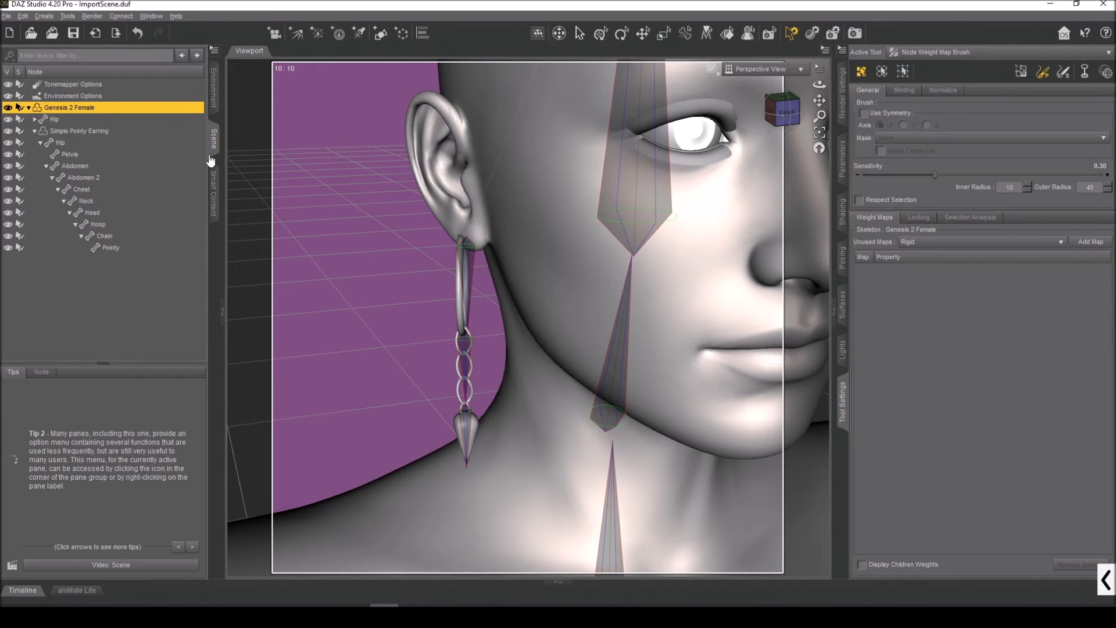
click(844, 216)
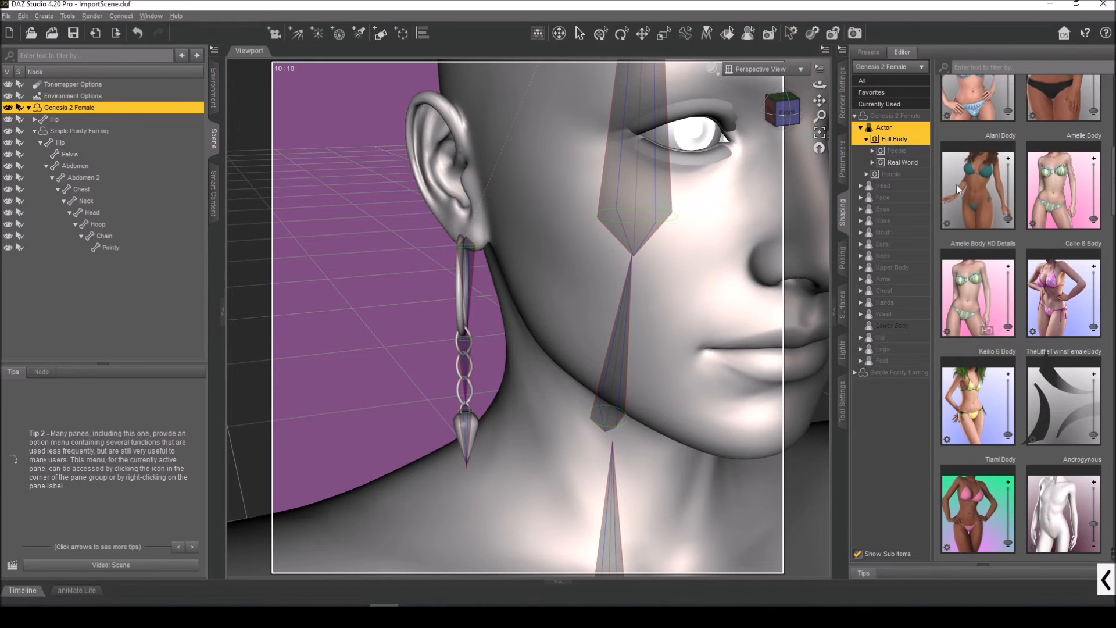
click(92, 130)
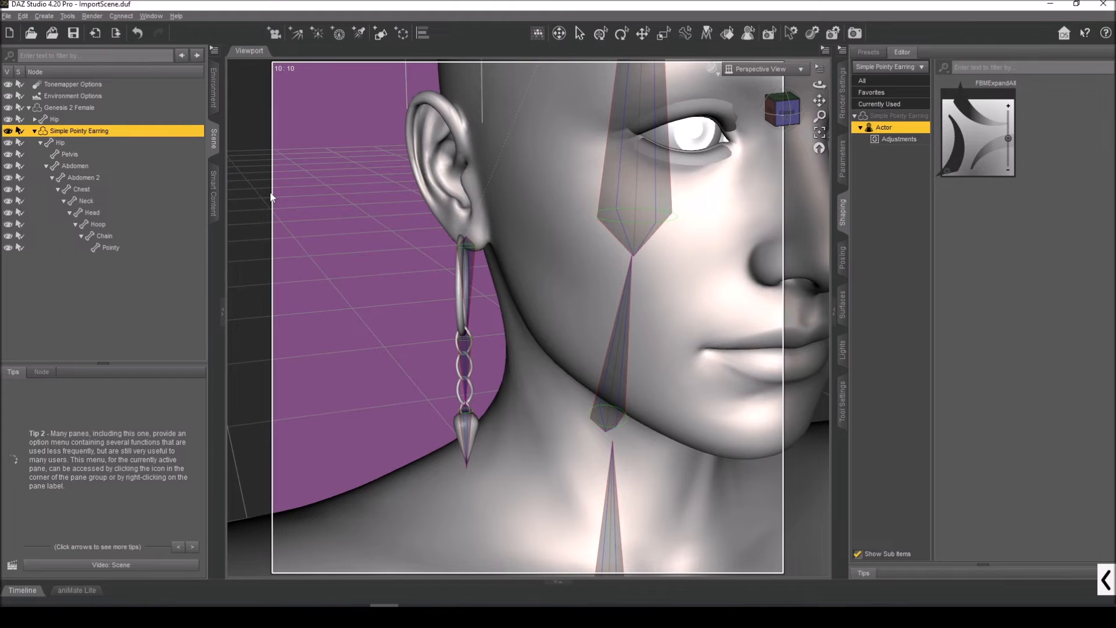
Switch to the Geometry Editor with the Simple Pointy Earring as the selected figure
click(842, 396)
click(933, 52)
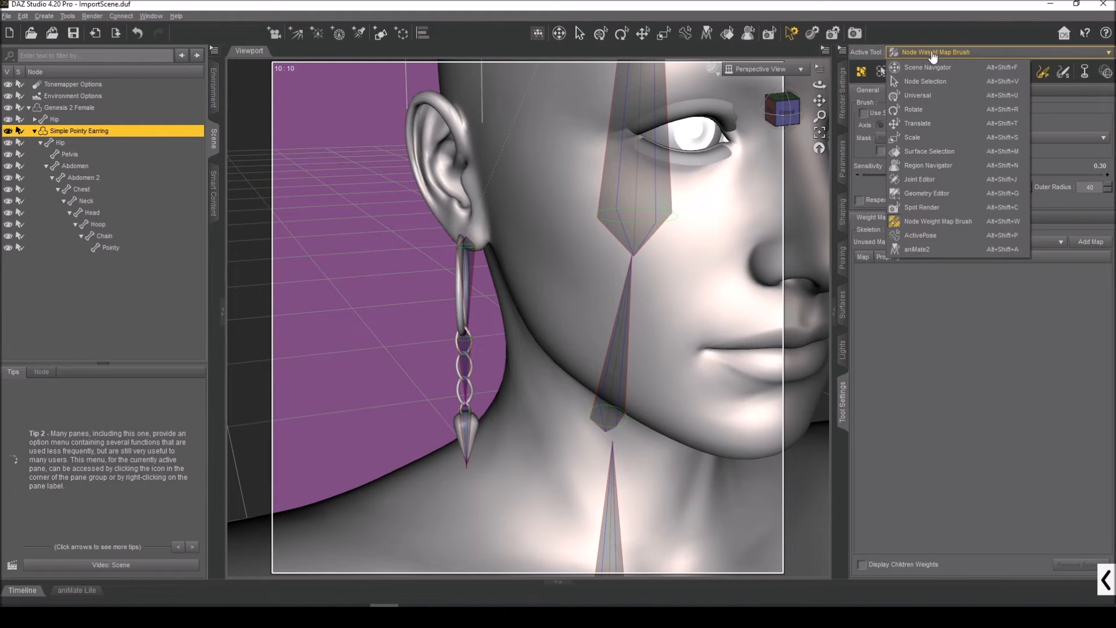
click(939, 193)
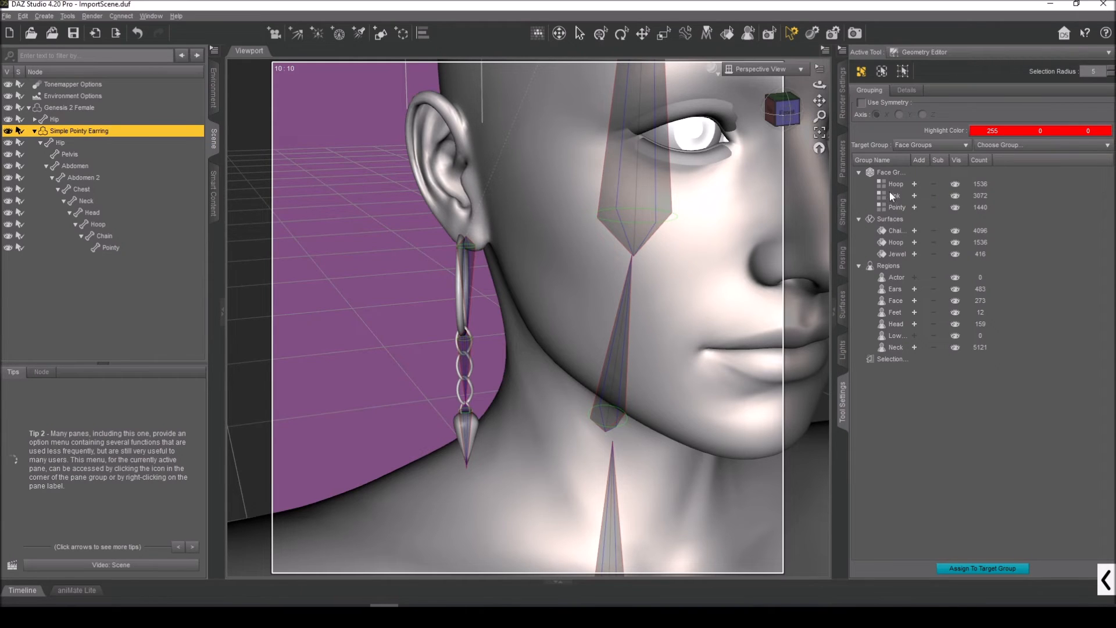
Try to convert the highlighted Hoop, Link and Pointy face groups to a vertex selection
drag(896, 185, 898, 210)
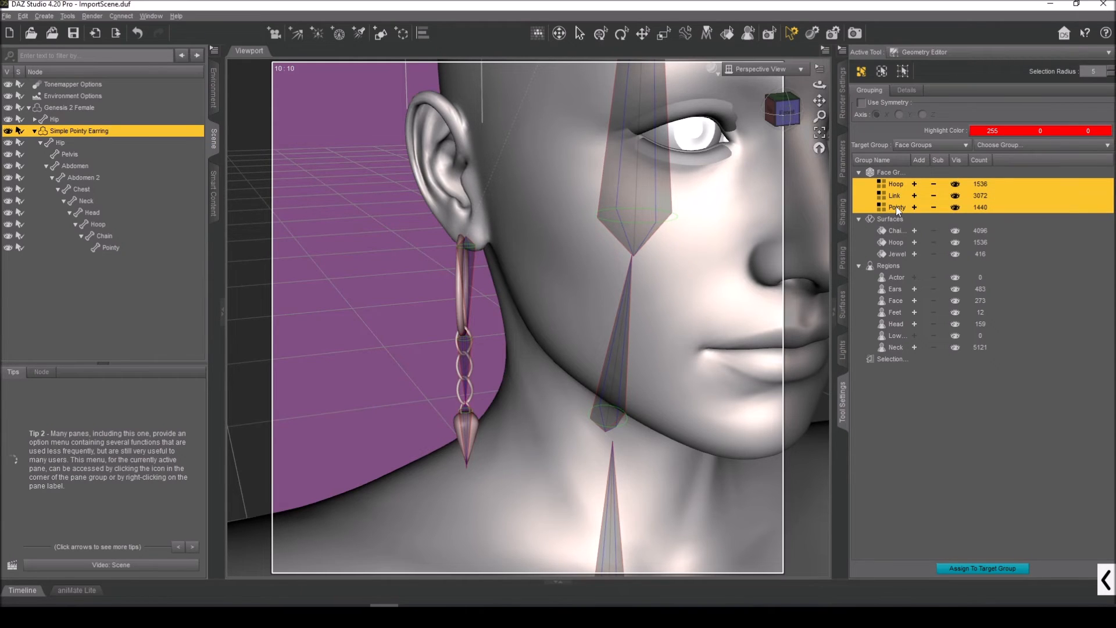
right_click(371, 210)
mouse_move(398, 266)
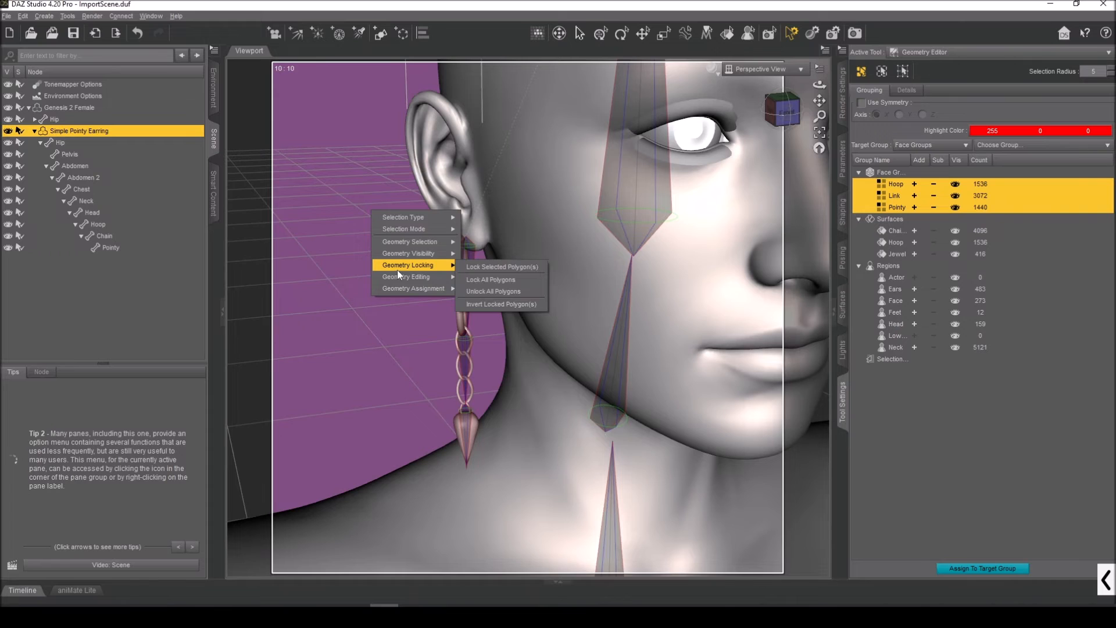
mouse_move(403, 243)
mouse_move(492, 247)
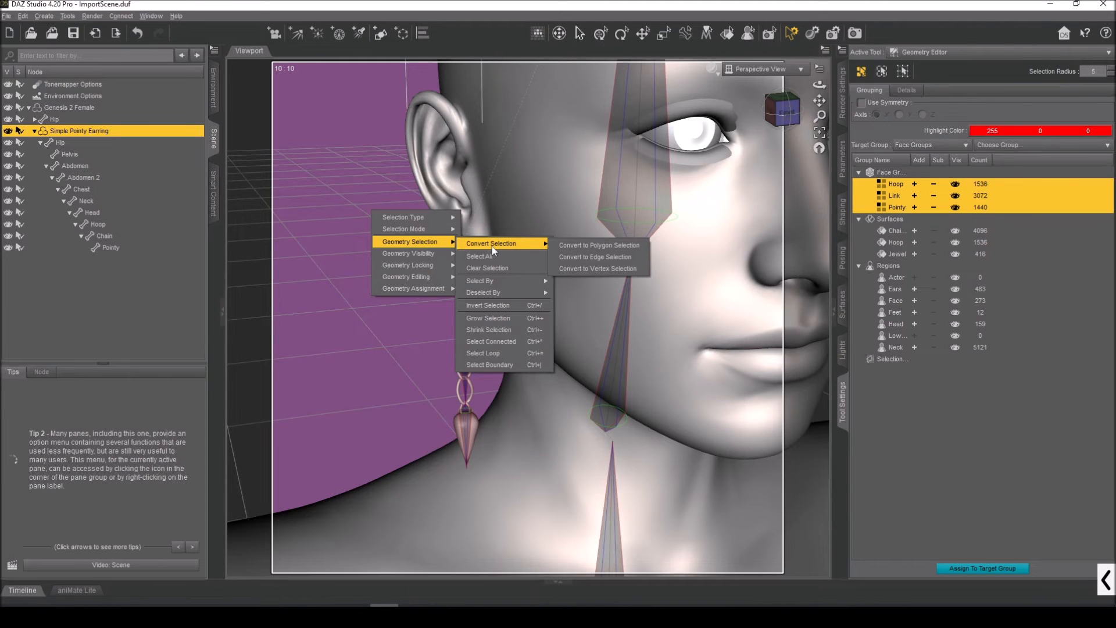
click(606, 272)
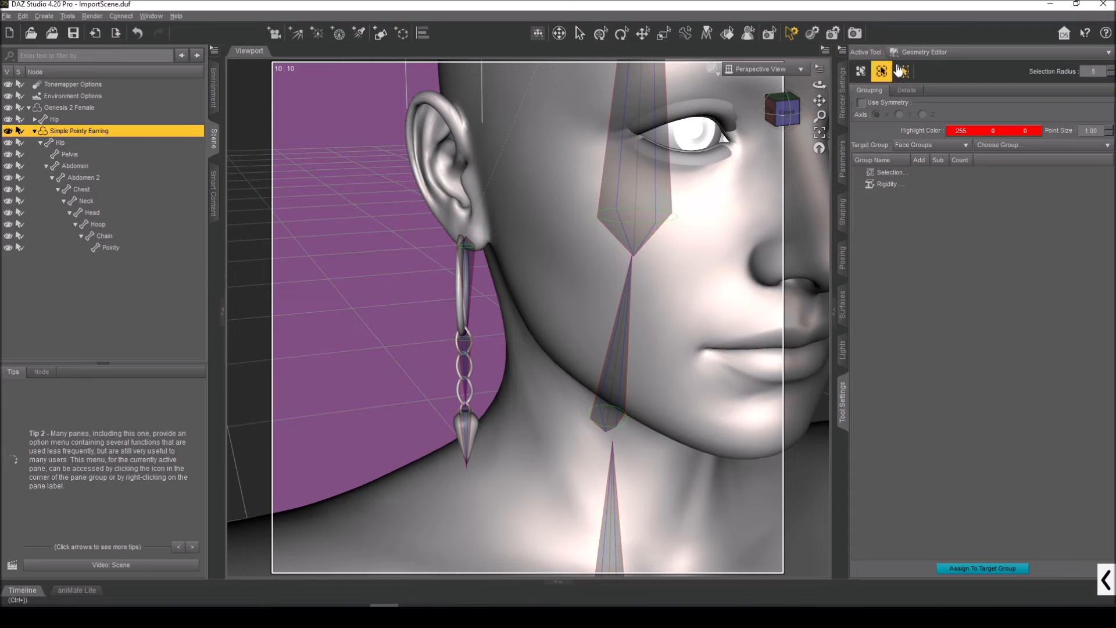
click(904, 71)
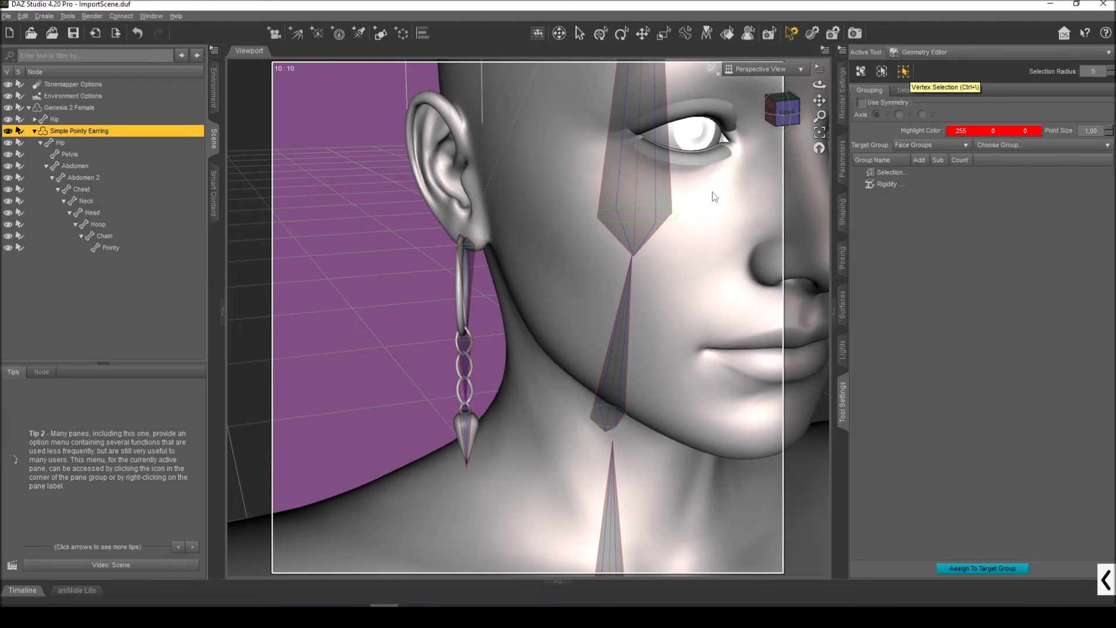
drag(770, 114, 877, 88)
scroll(774, 112, up, 8)
scroll(775, 111, down, 6)
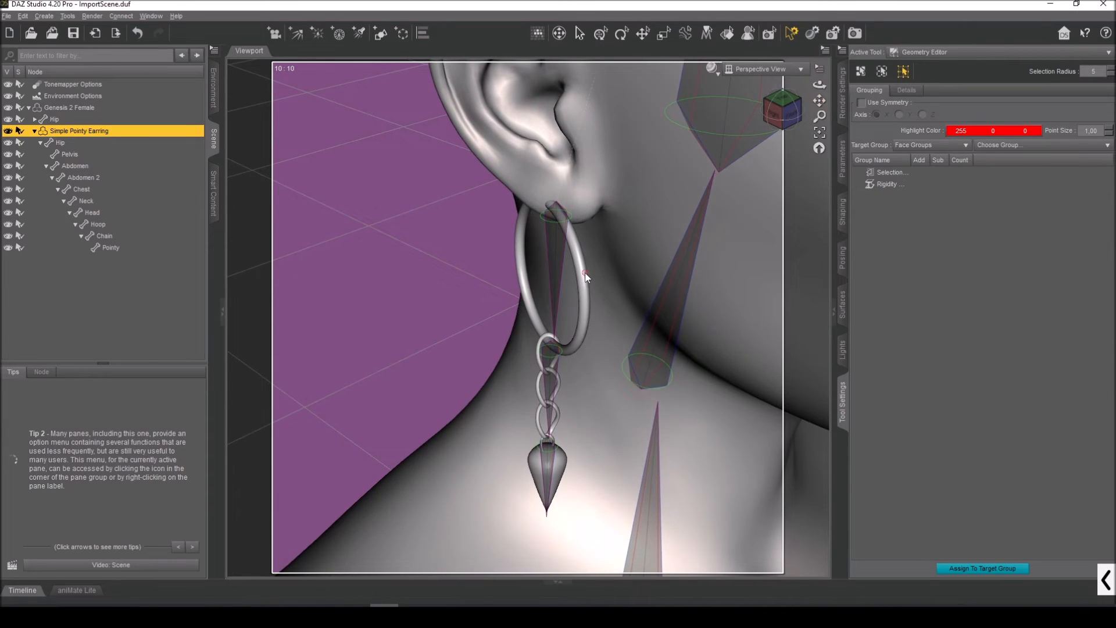
scroll(586, 273, down, 3)
scroll(585, 278, up, 2)
right_click(435, 219)
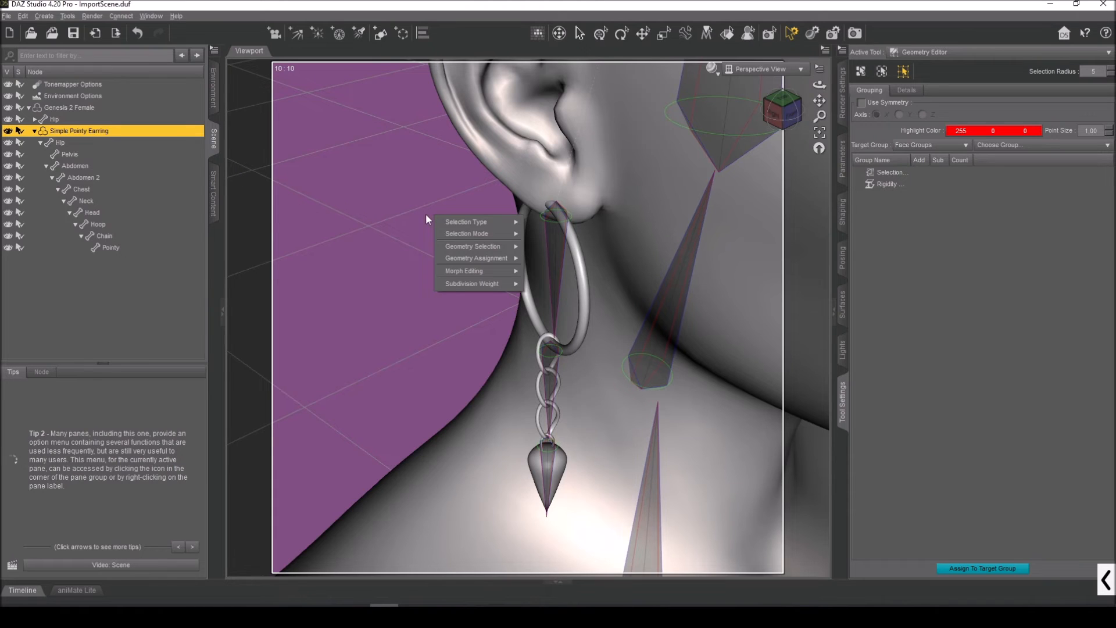
click(426, 214)
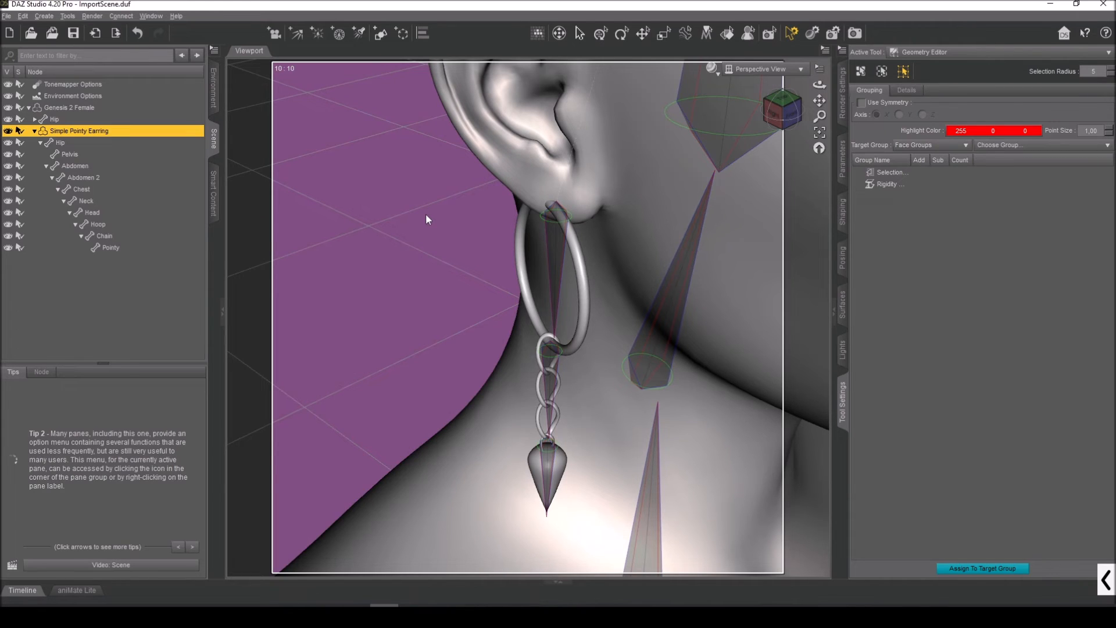
Try to create a rigidity group from the selected vertices of the earring
click(894, 175)
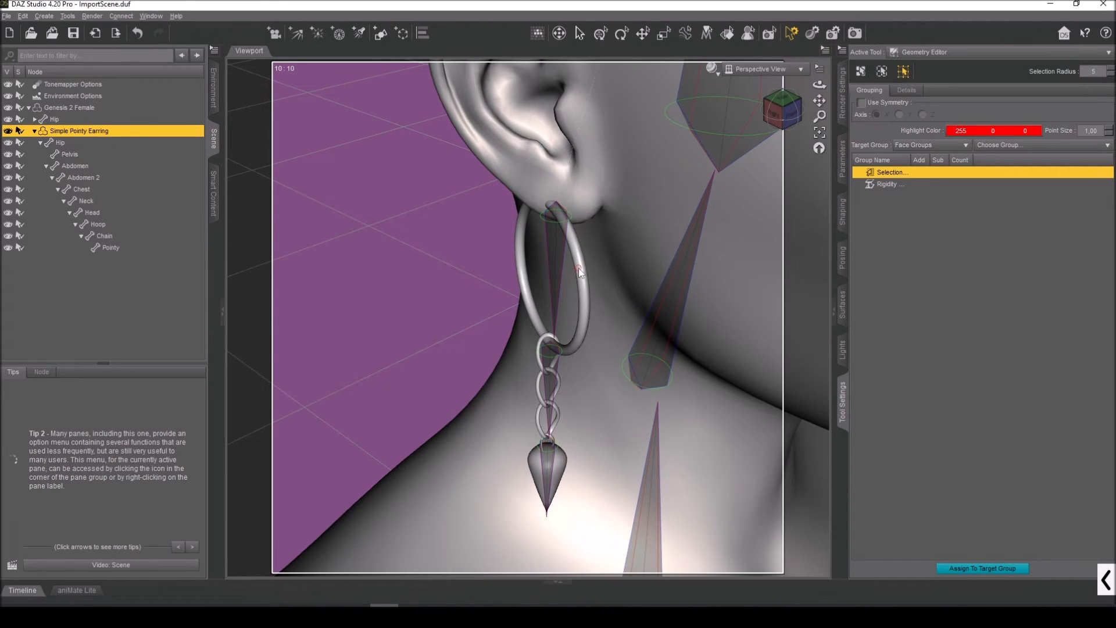
key(ctrl+z)
right_click(895, 173)
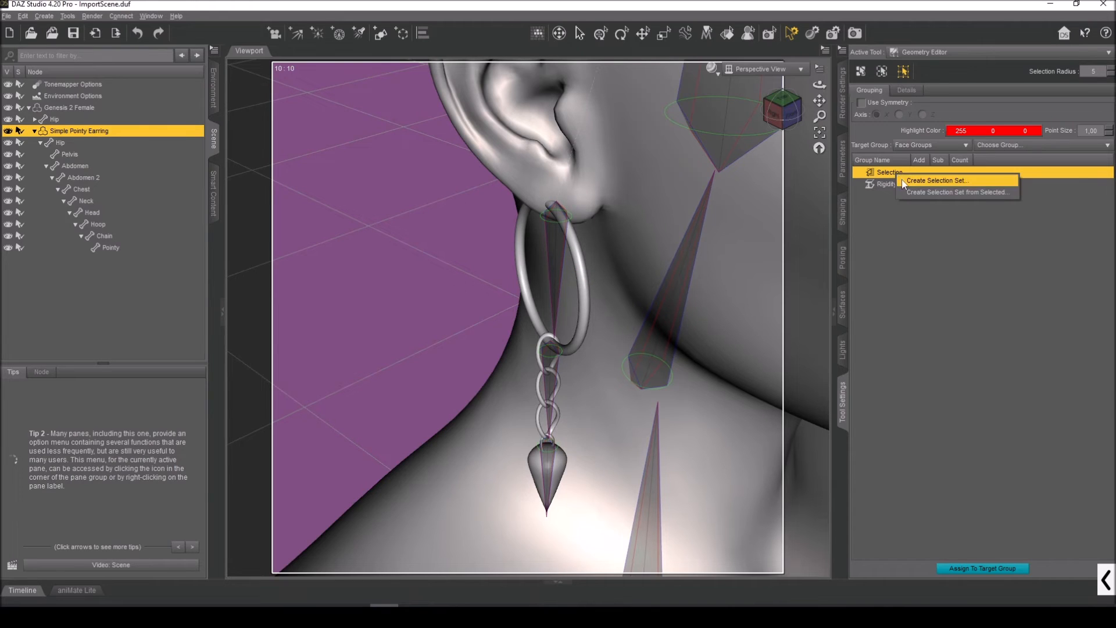
click(880, 197)
right_click(884, 186)
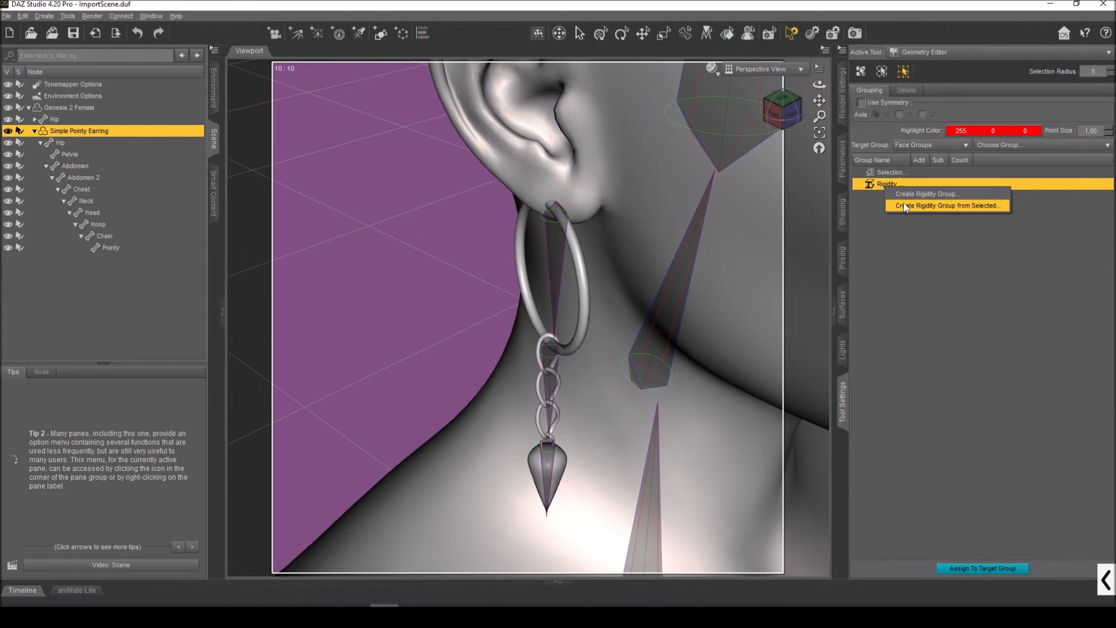
click(905, 206)
click(582, 318)
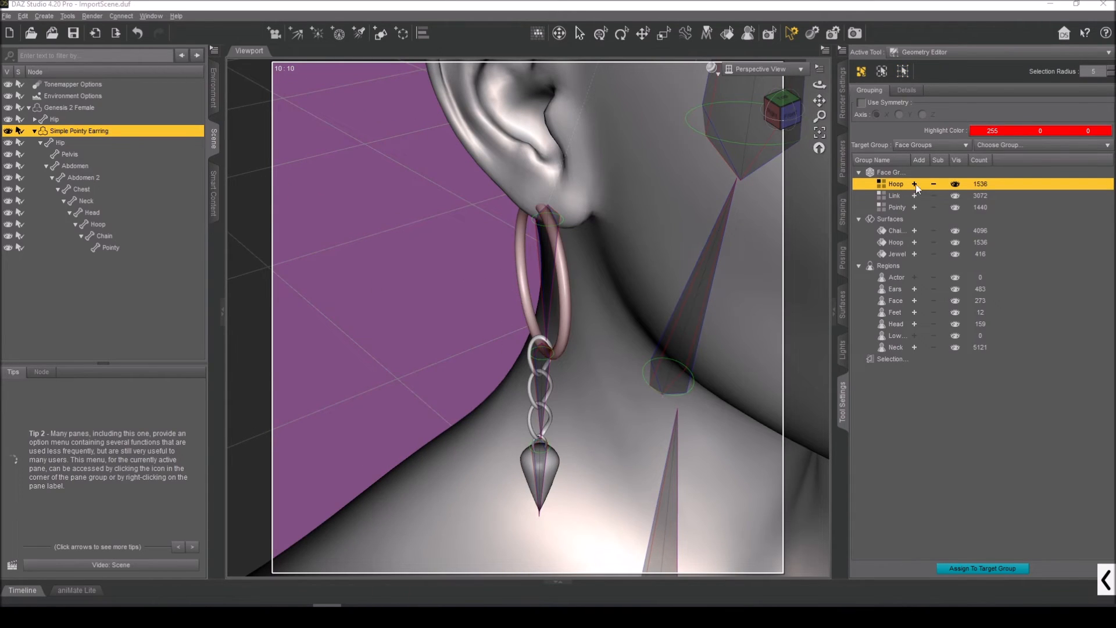
Select all the polygons of the Hoop, Link and Pointy face groups
click(899, 207)
ctrl+click(896, 185)
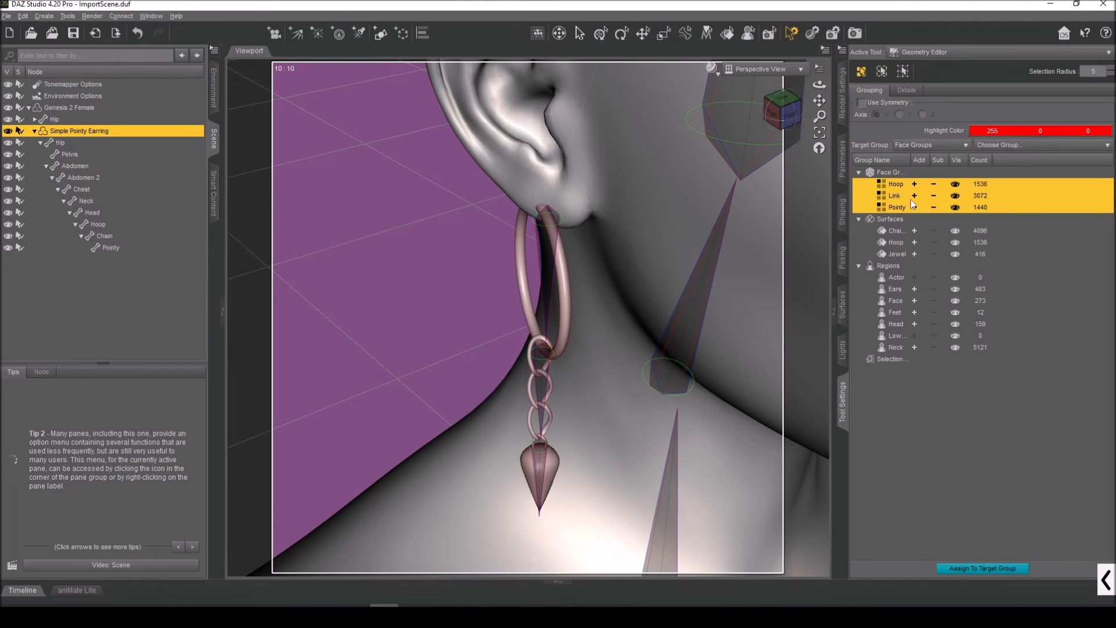
click(915, 184)
click(915, 195)
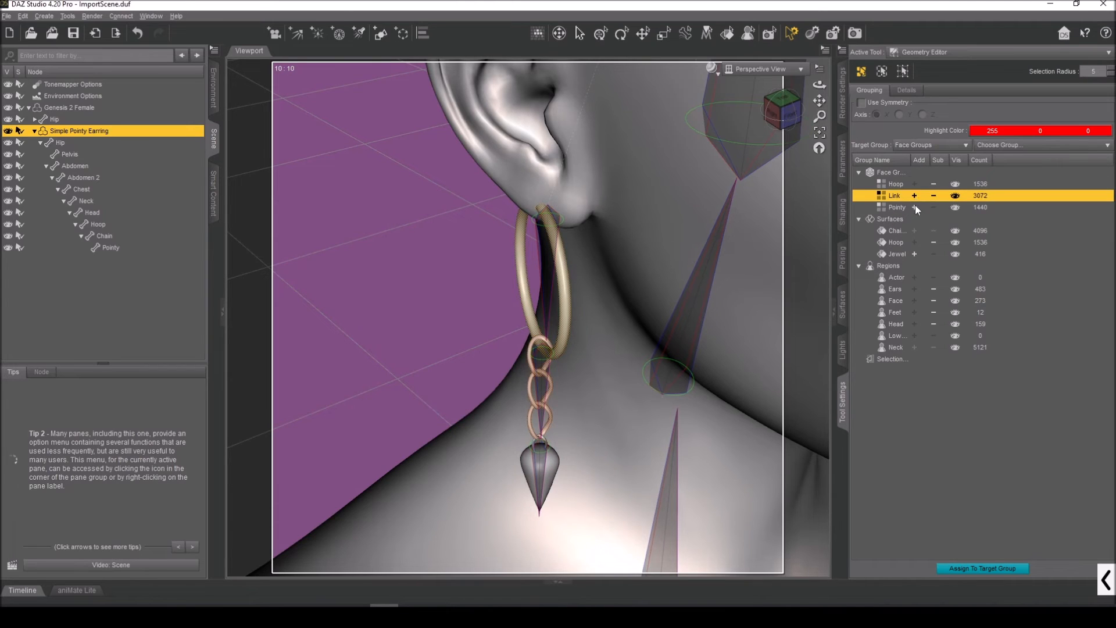
click(915, 207)
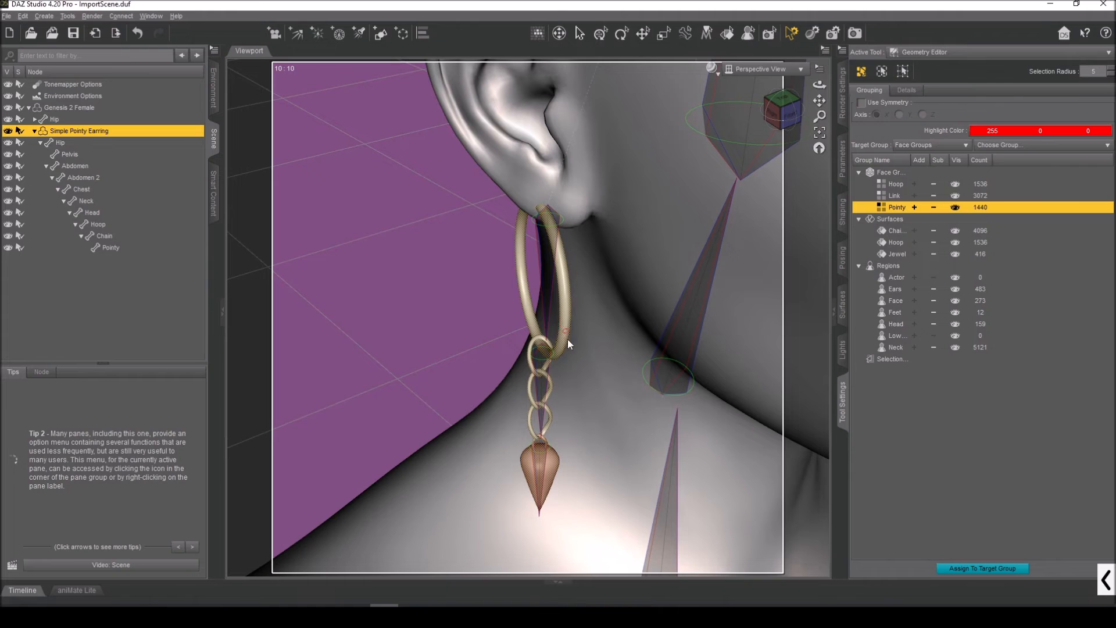
Convert the polygon selection of the whole earring to a vertex selection
right_click(399, 242)
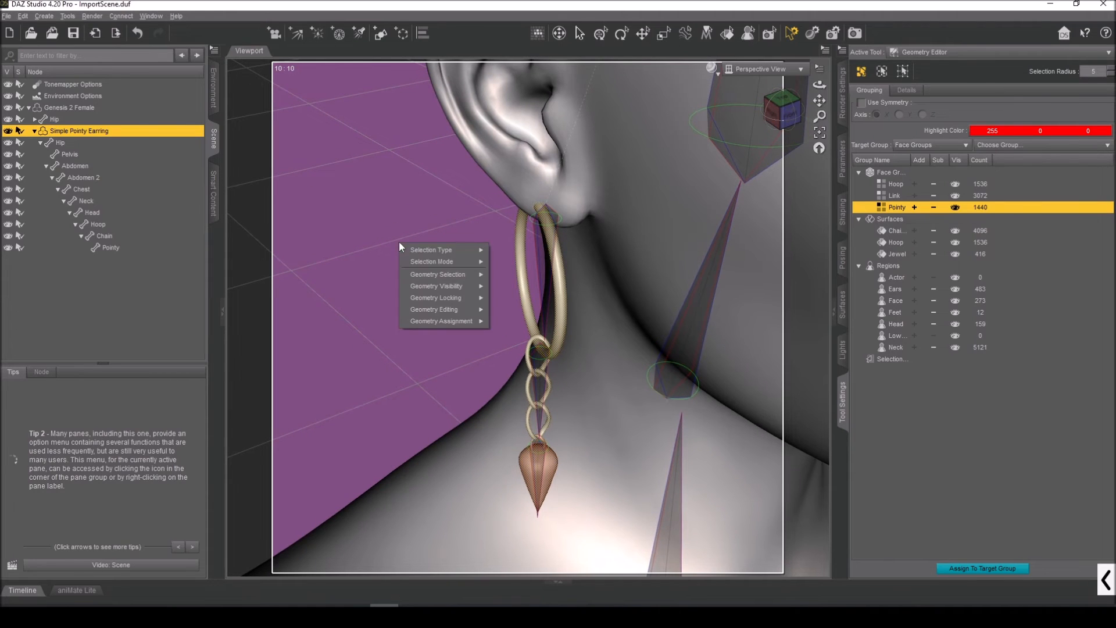
mouse_move(442, 277)
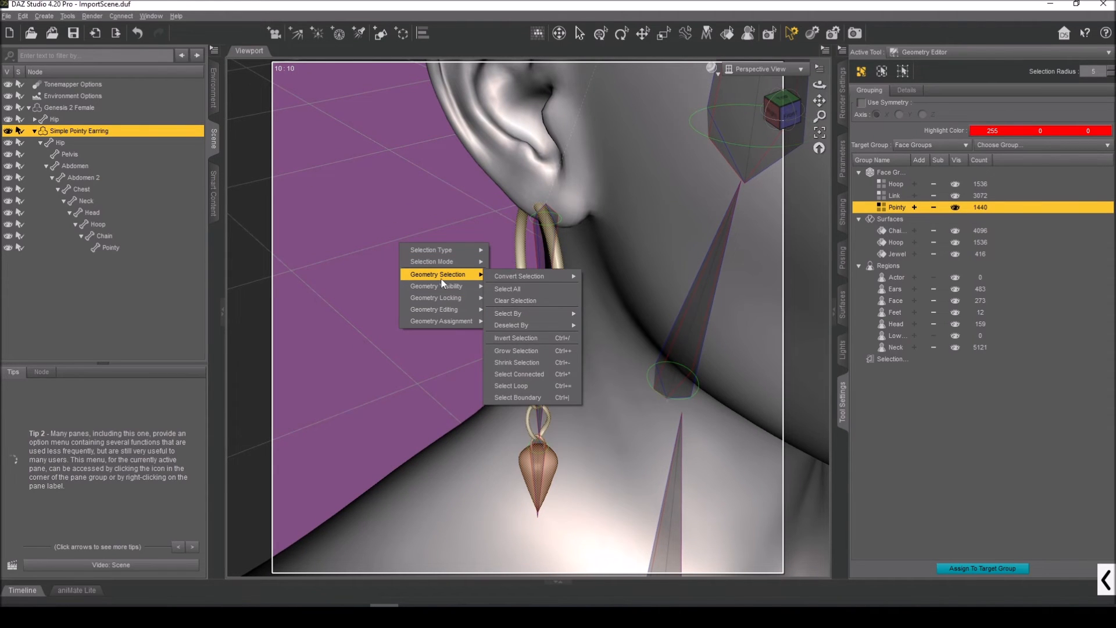
mouse_move(511, 275)
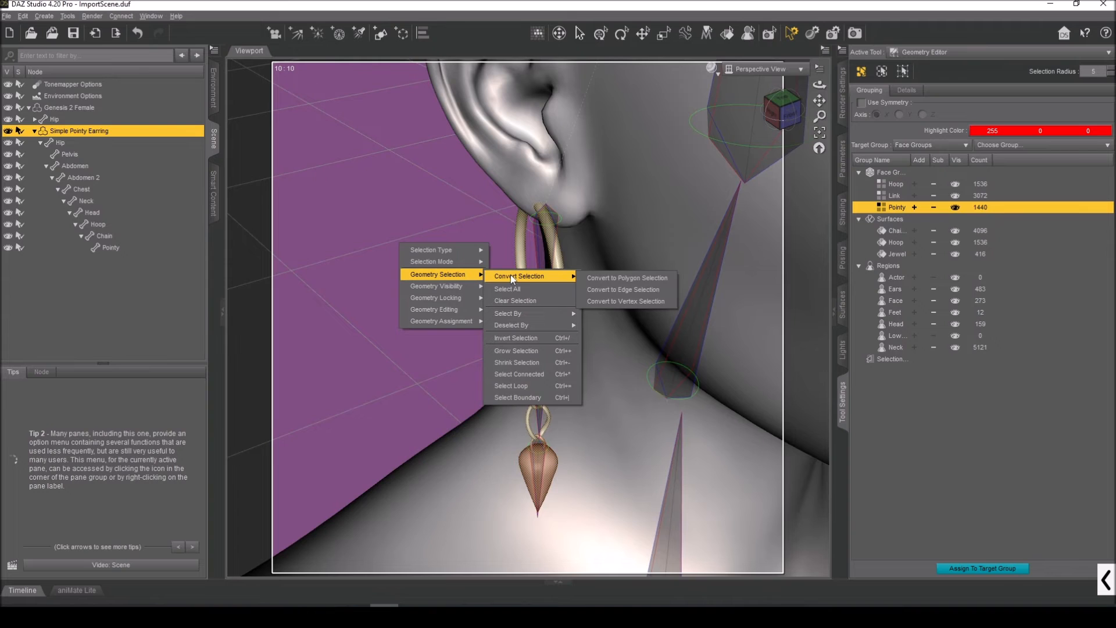
click(640, 300)
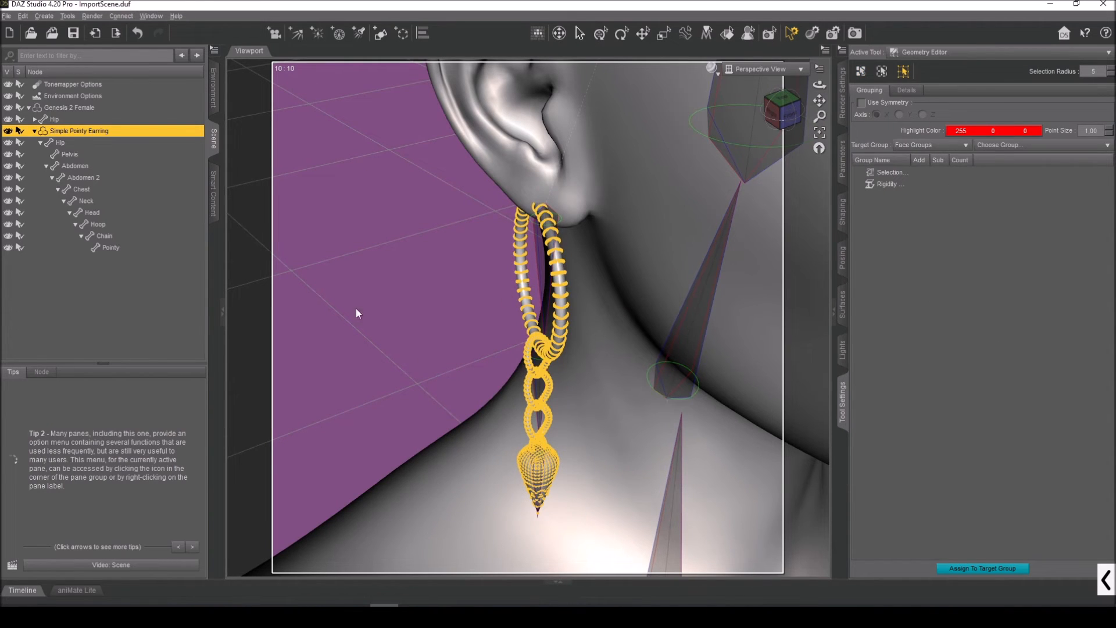
mouse_move(782, 110)
mouse_down()
mouse_move(821, 109)
mouse_move(750, 110)
mouse_move(798, 110)
mouse_move(781, 112)
mouse_up()
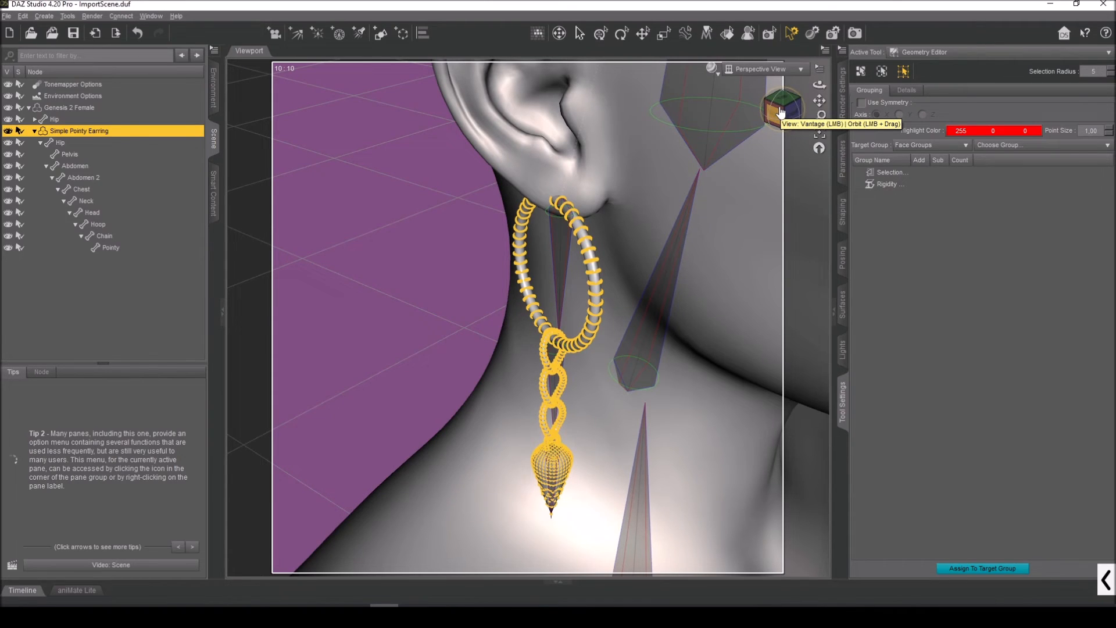
Switch to Hexagon to look at its point selection mode, and return to DAZ Studio
right_click(413, 252)
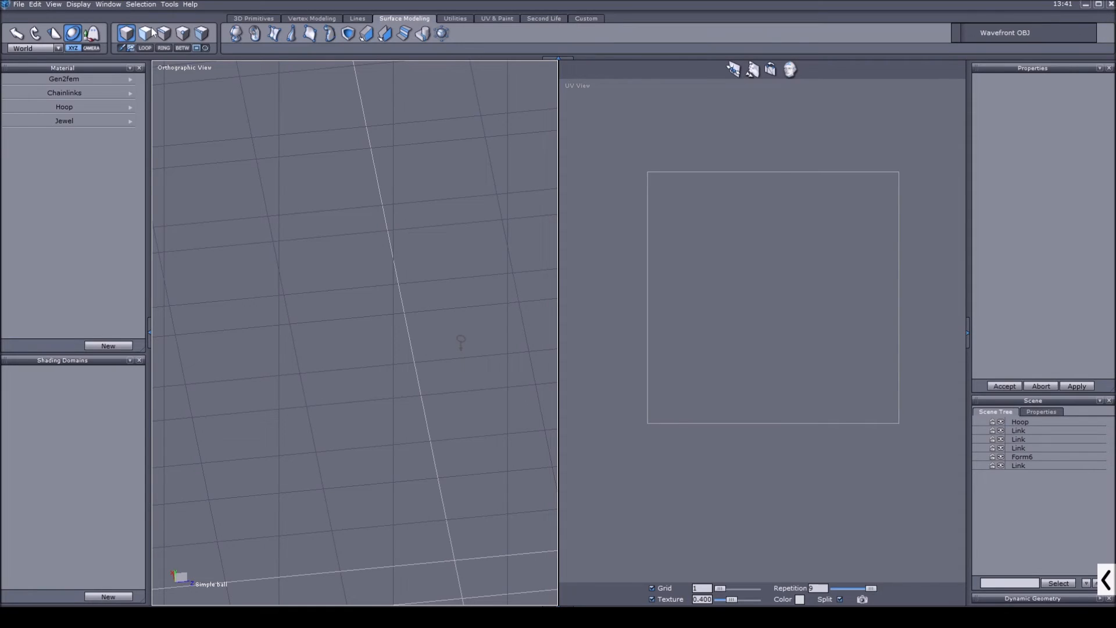
click(183, 33)
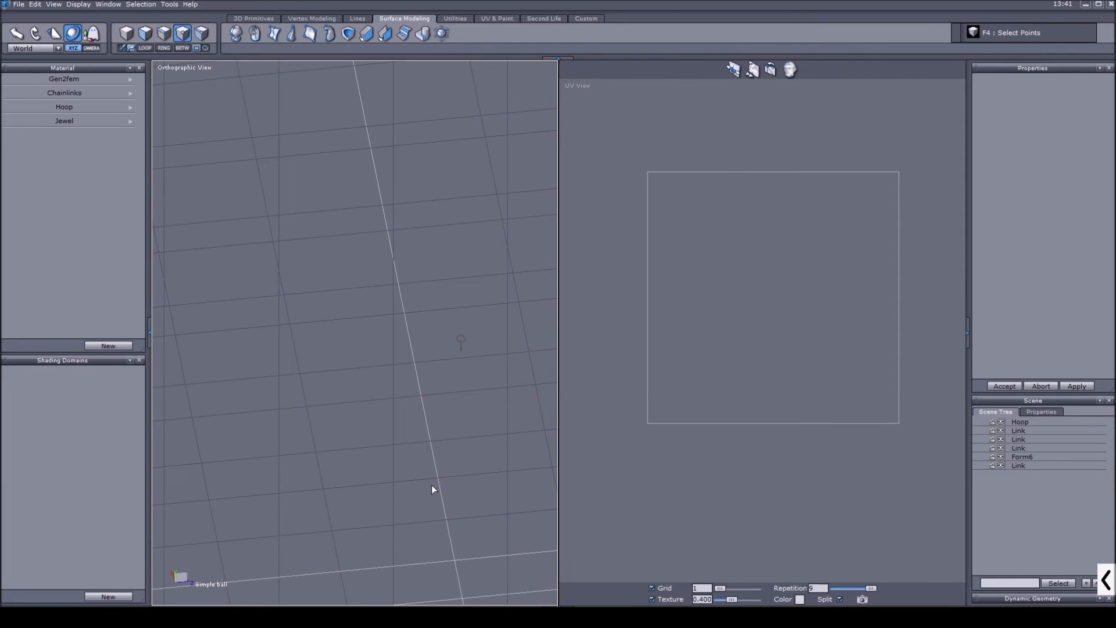
key(alt+Tab)
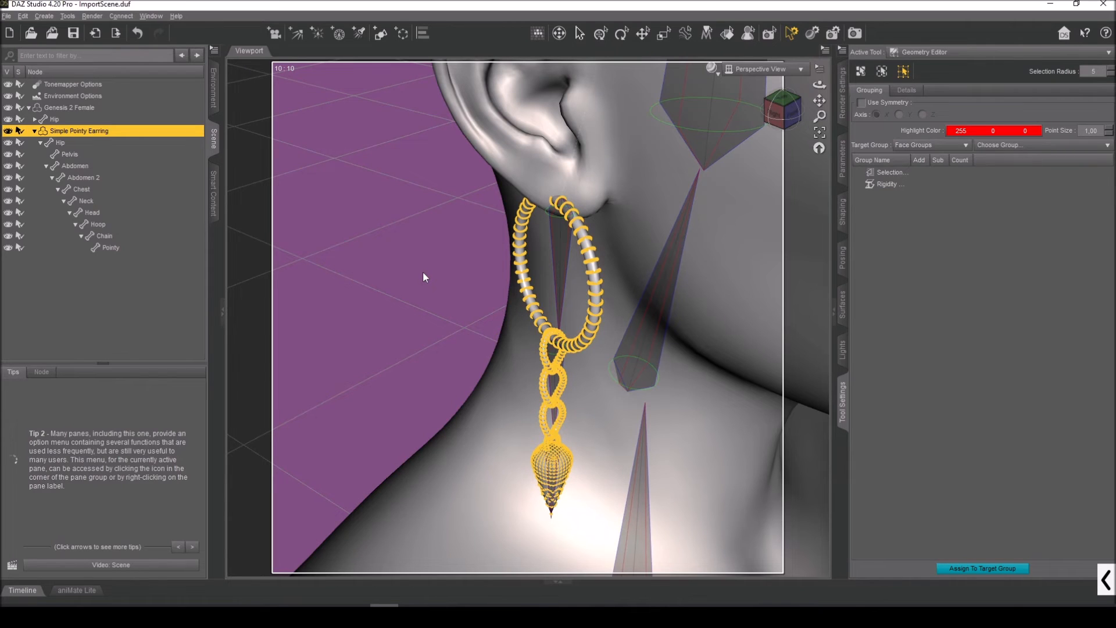
right_click(398, 265)
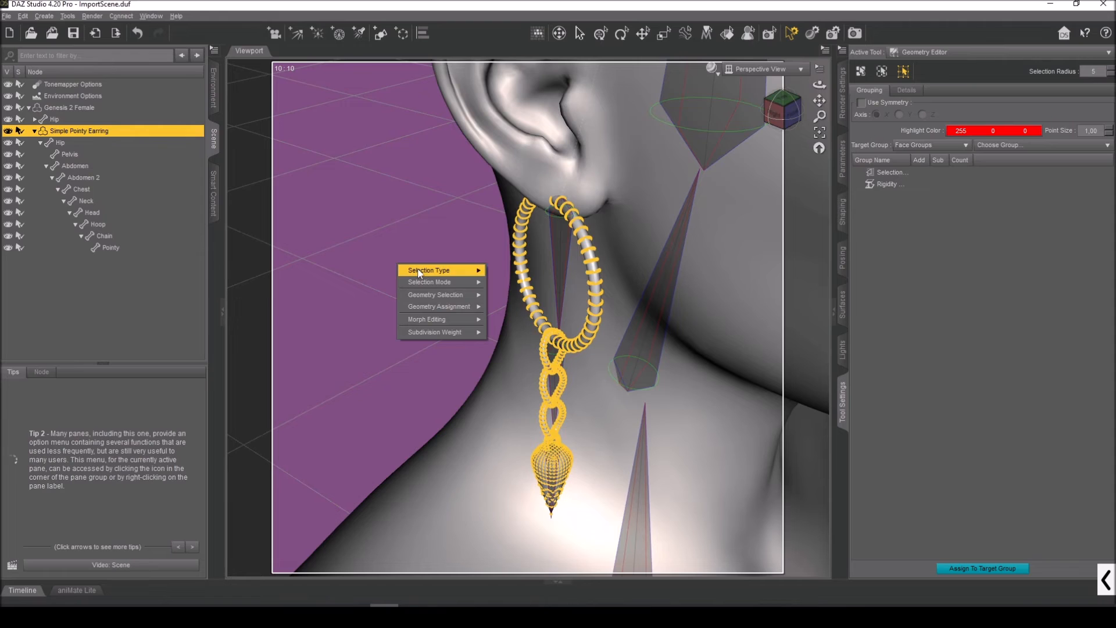
mouse_move(436, 293)
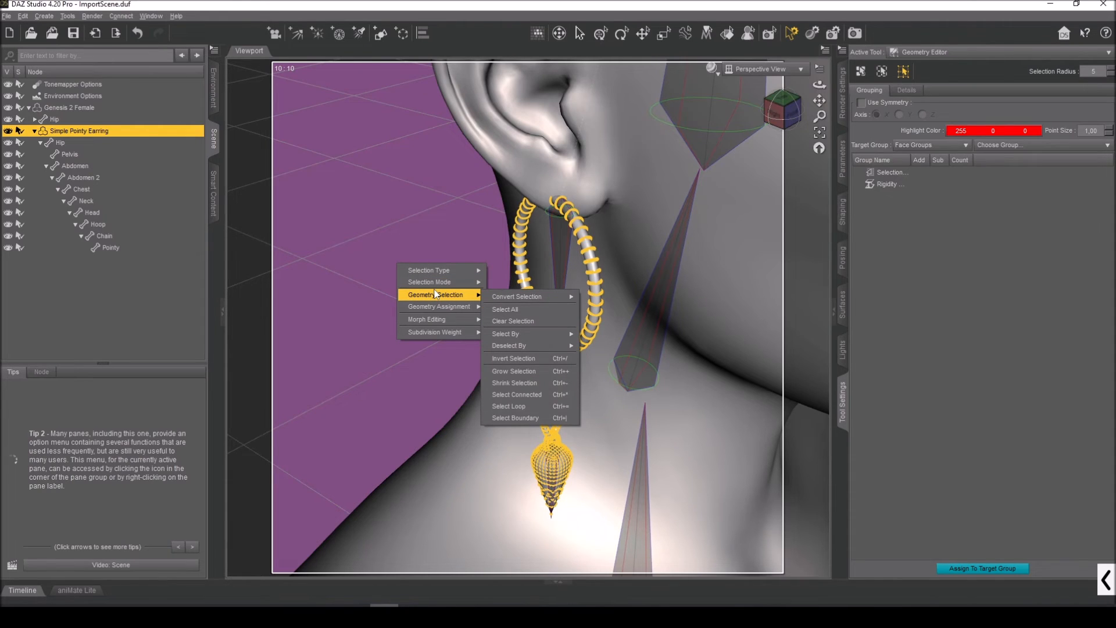
click(893, 171)
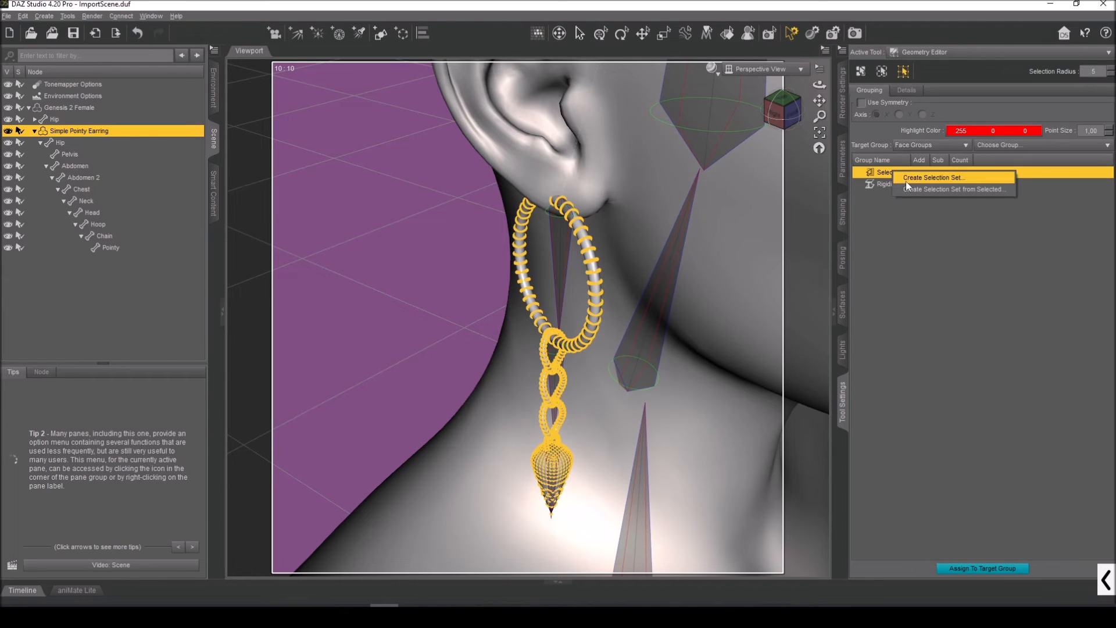
click(878, 185)
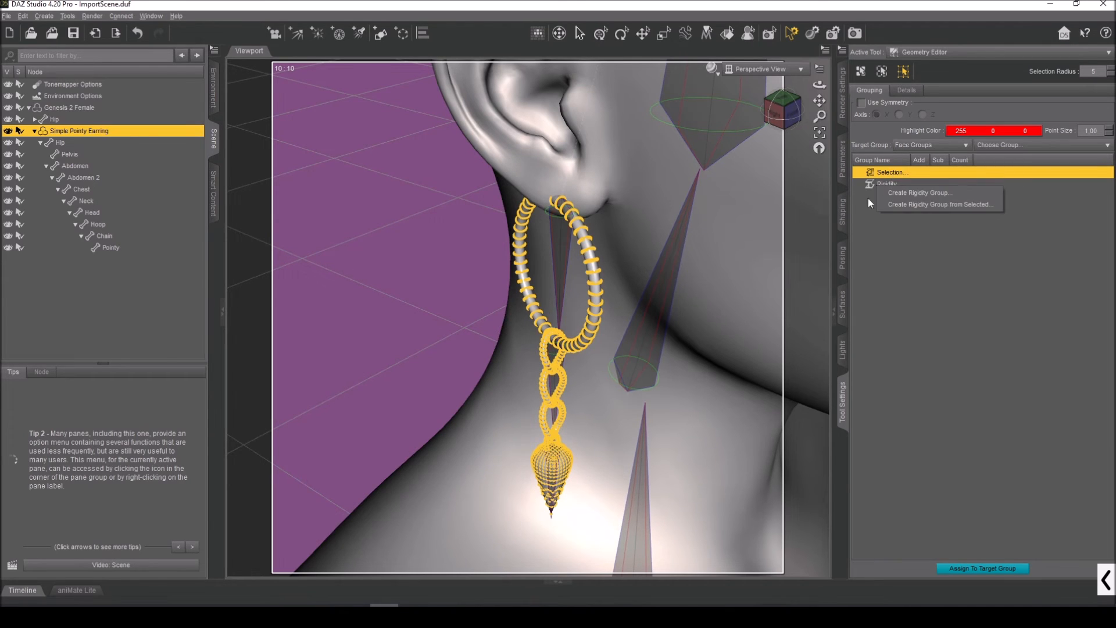
click(867, 198)
click(878, 186)
click(890, 204)
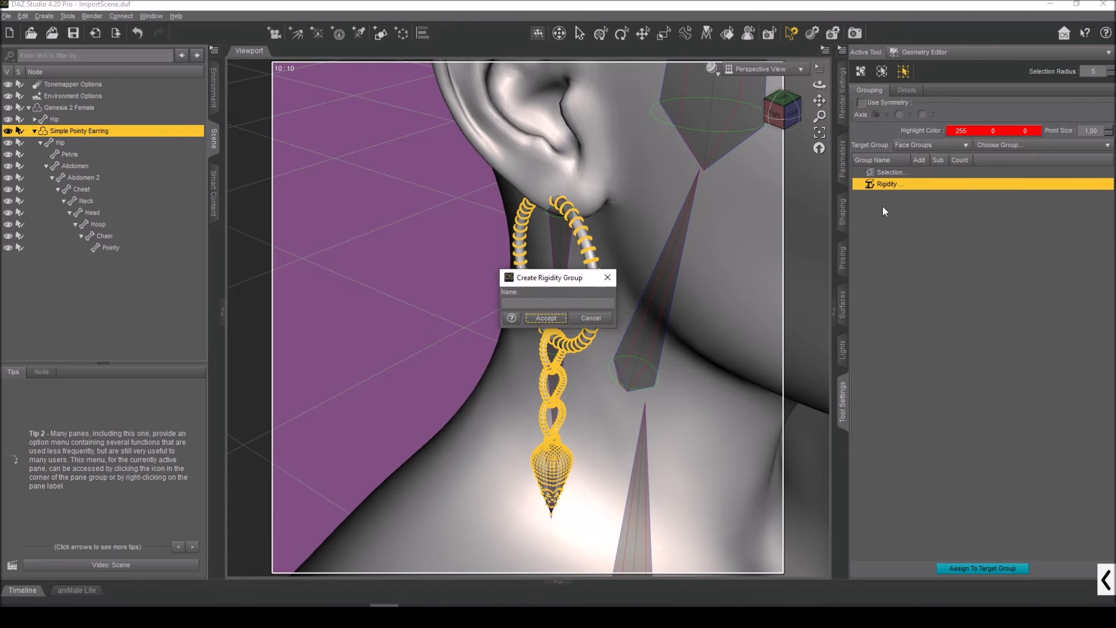
click(586, 315)
right_click(403, 263)
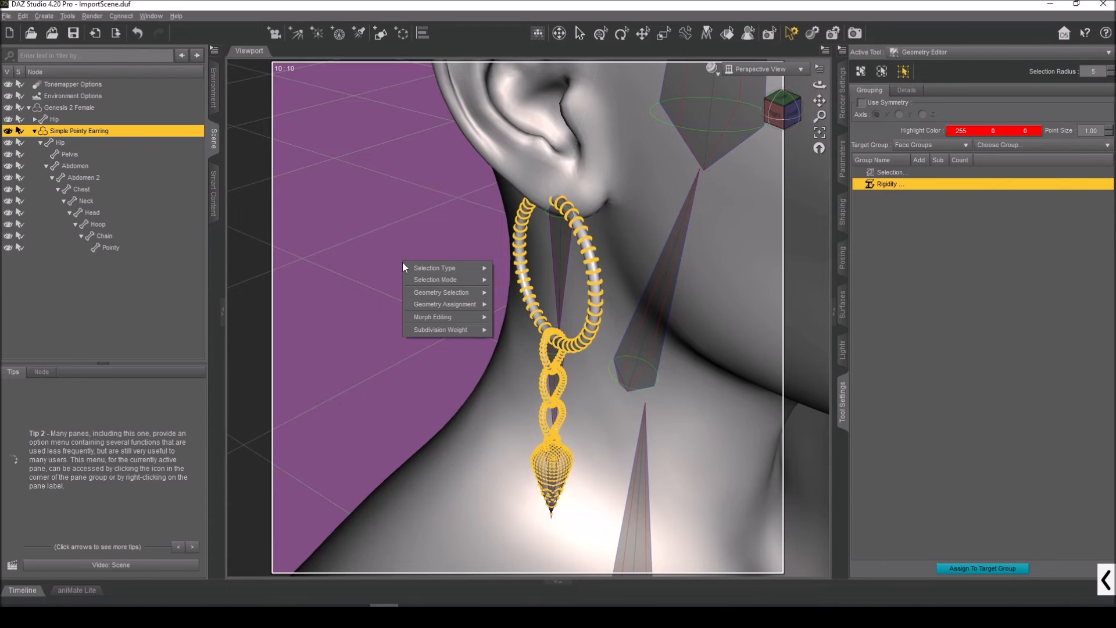
Create a rigidity group named Earring from the selected vertices of the whole earring
right_click(892, 184)
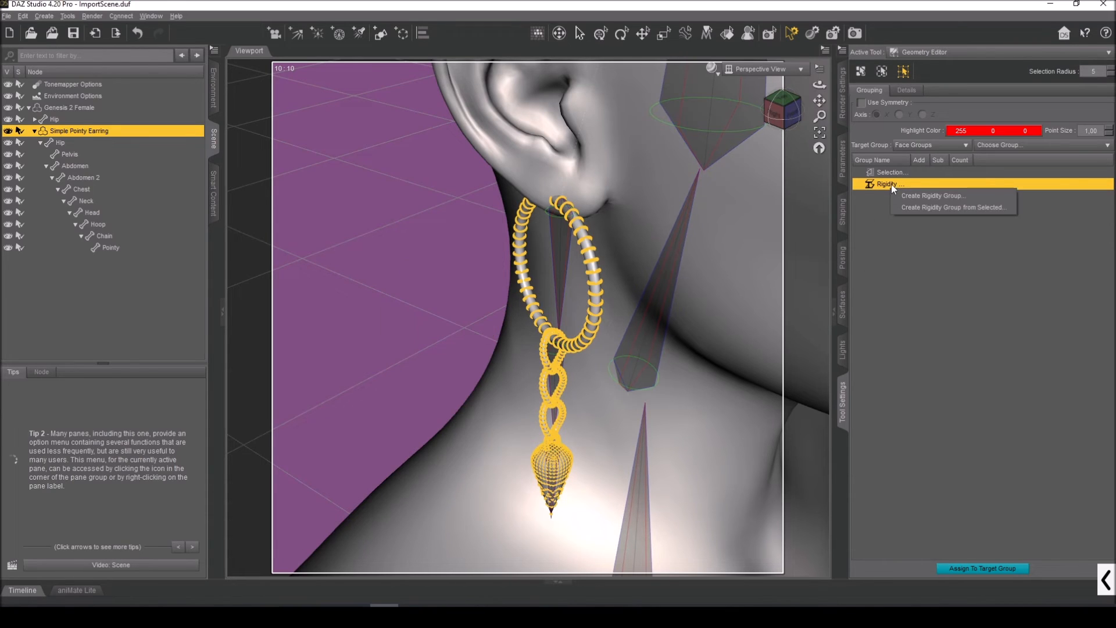
click(912, 207)
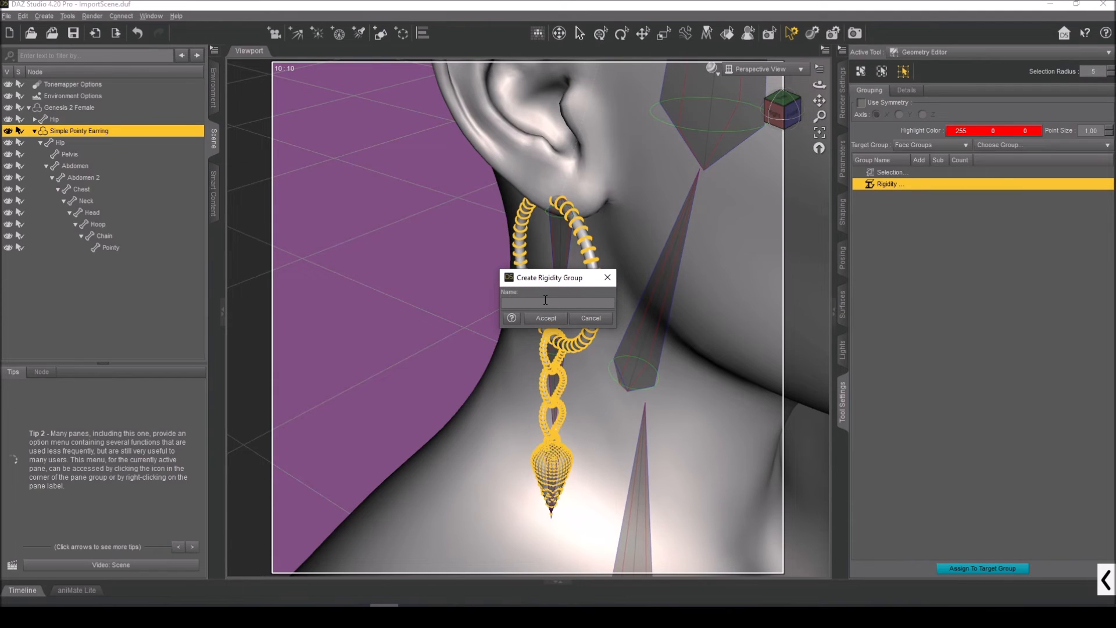
text(Earring)
click(546, 318)
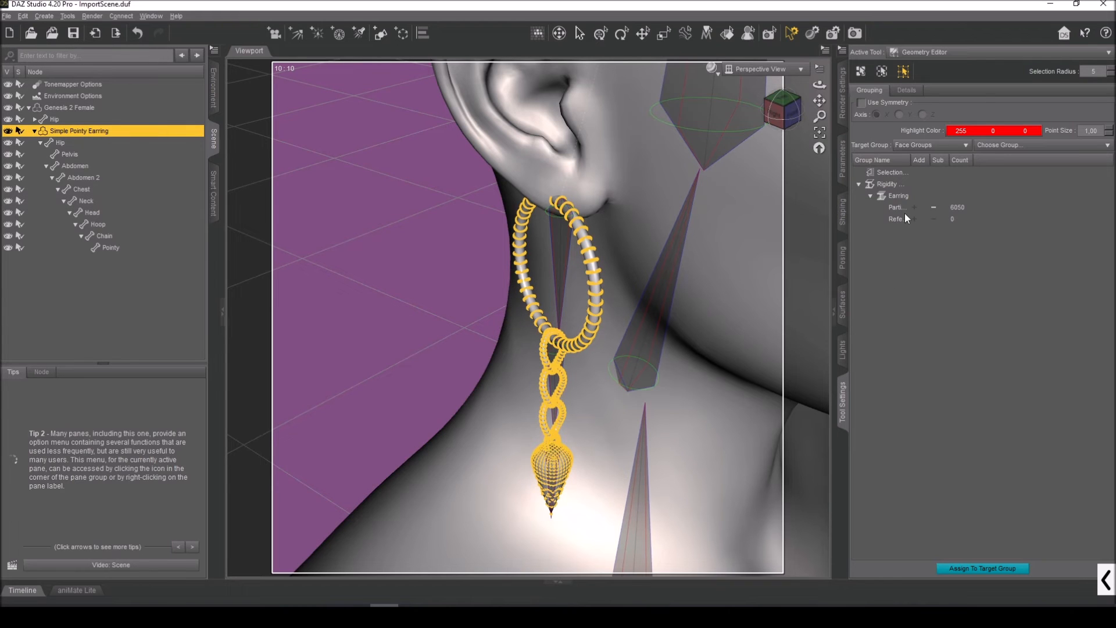
drag(782, 112, 773, 117)
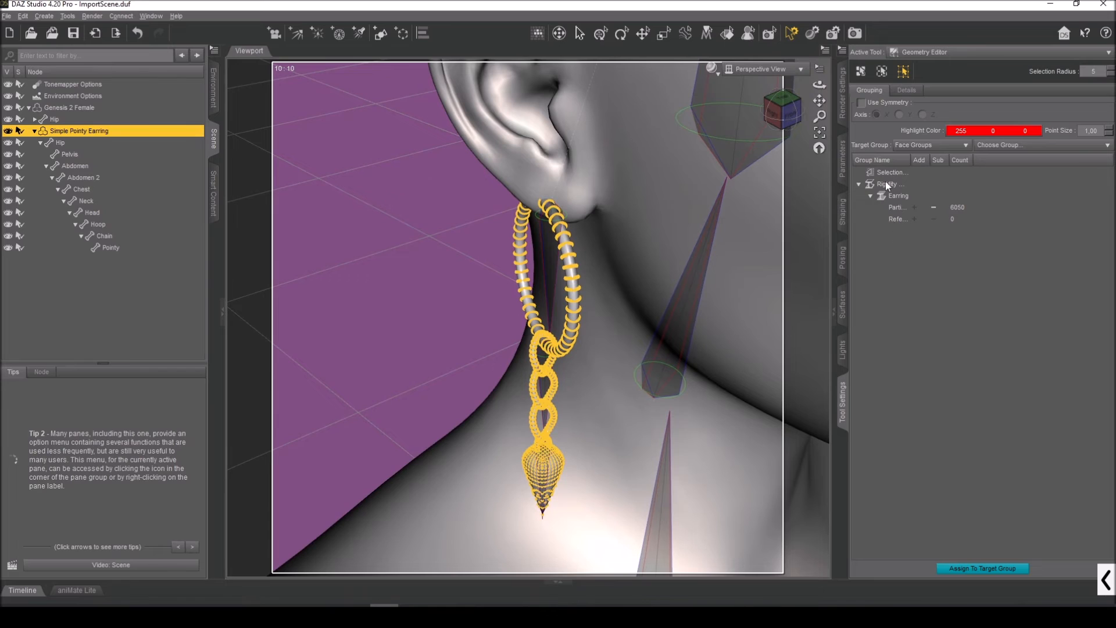
click(888, 185)
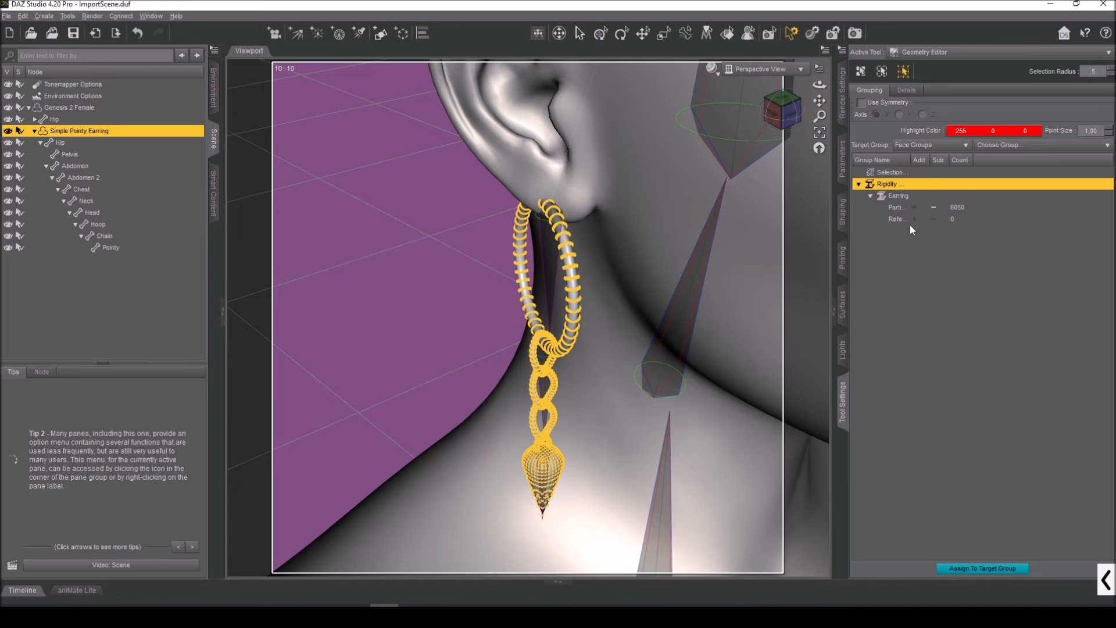
Hide the Genesis 2 Female figure and turn off Show Bones for the Simple Pointy Earring
drag(788, 111, 814, 112)
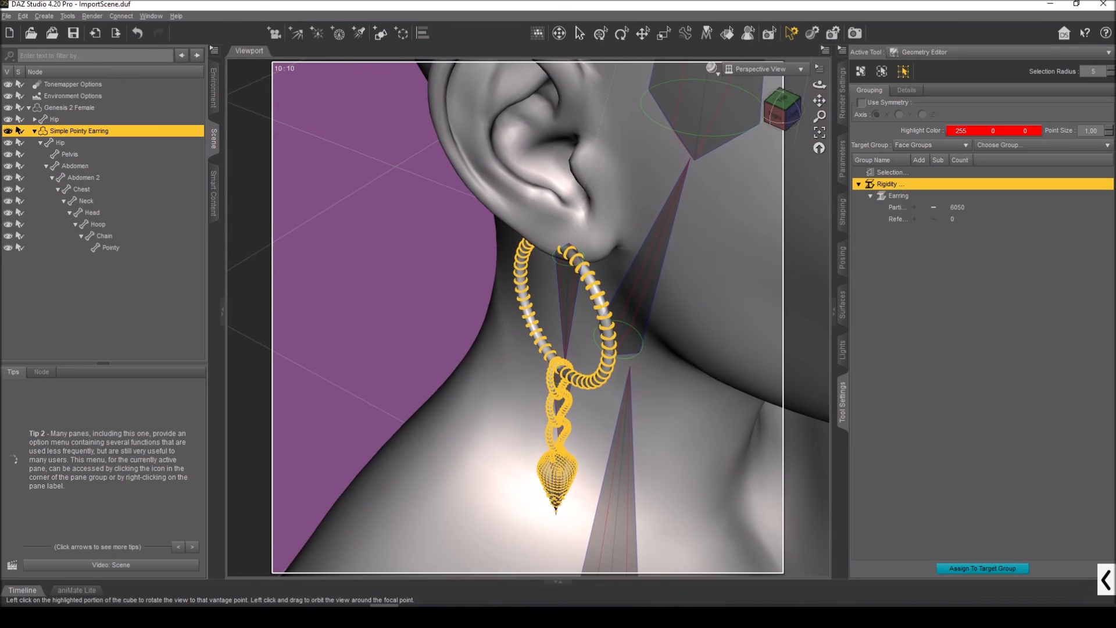
click(8, 108)
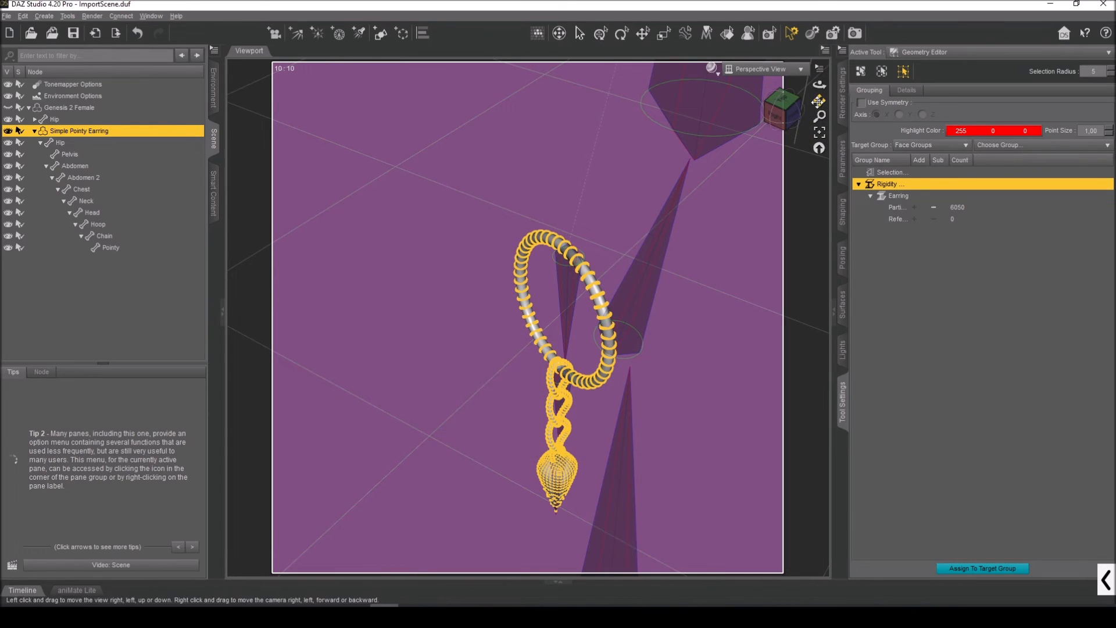
click(842, 158)
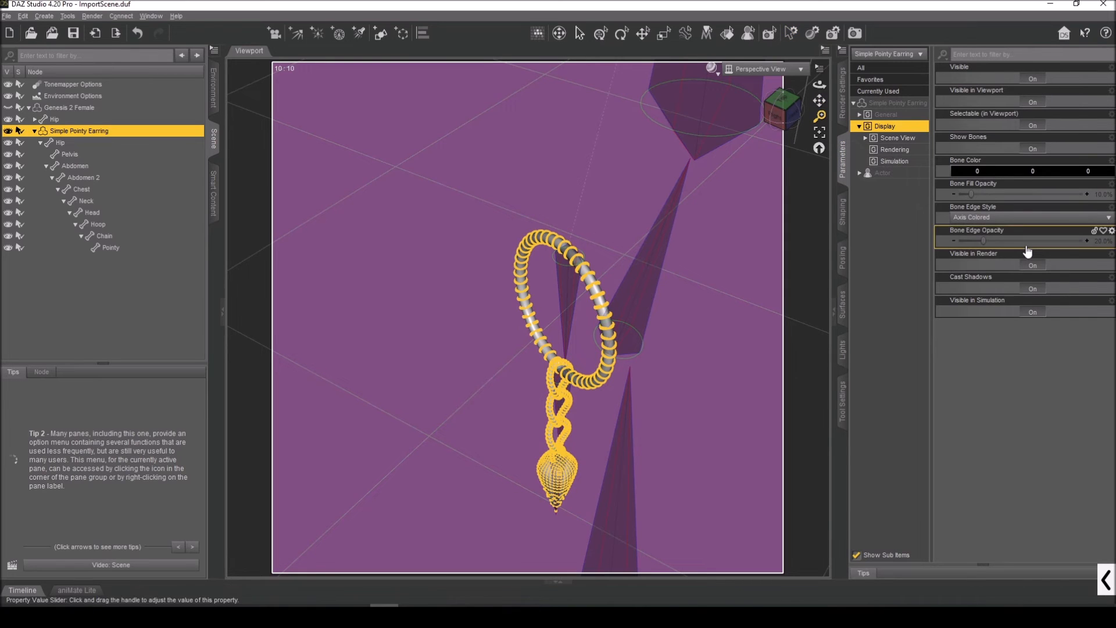
click(1032, 149)
drag(782, 108, 719, 177)
scroll(819, 106, up, 5)
drag(818, 104, 801, 126)
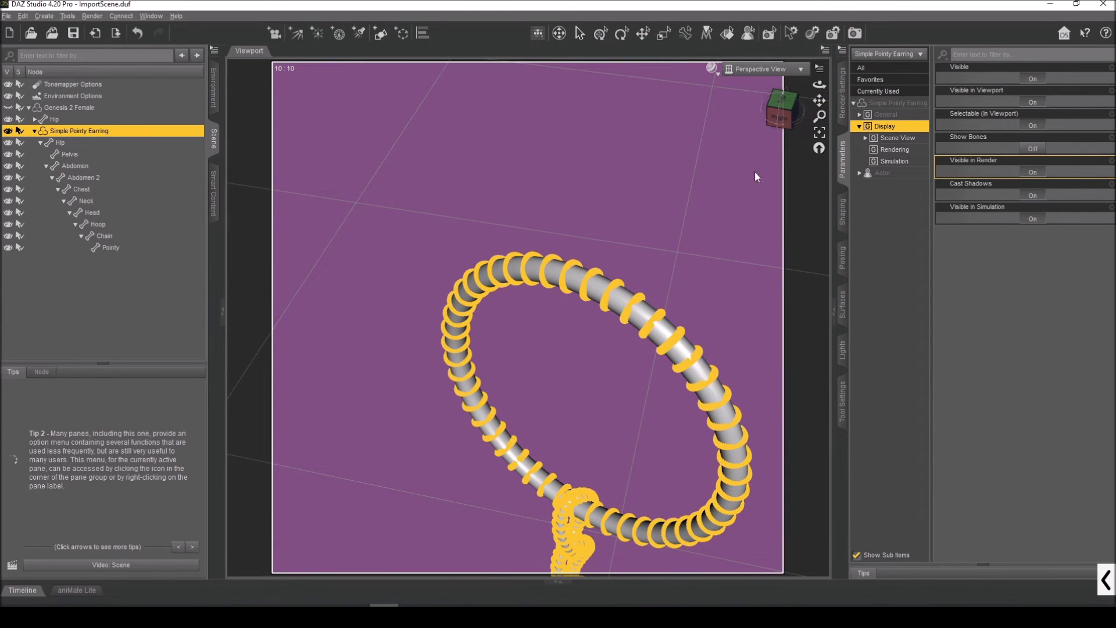
Highlight the Earring rigidity group's Participants on the model and deselect all of its vertices
click(843, 401)
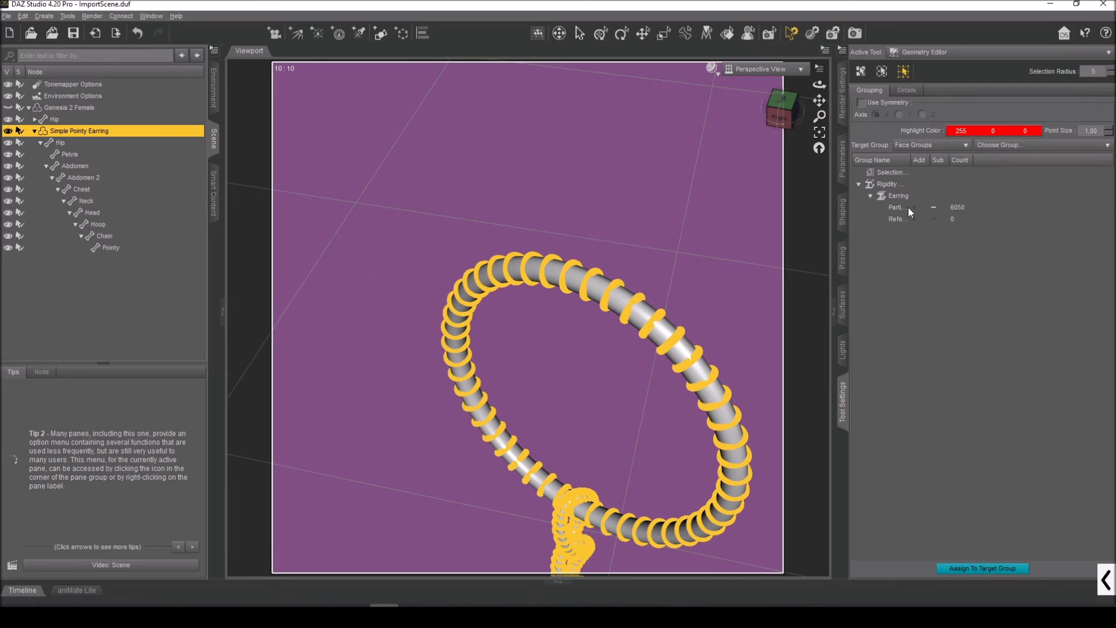
click(896, 208)
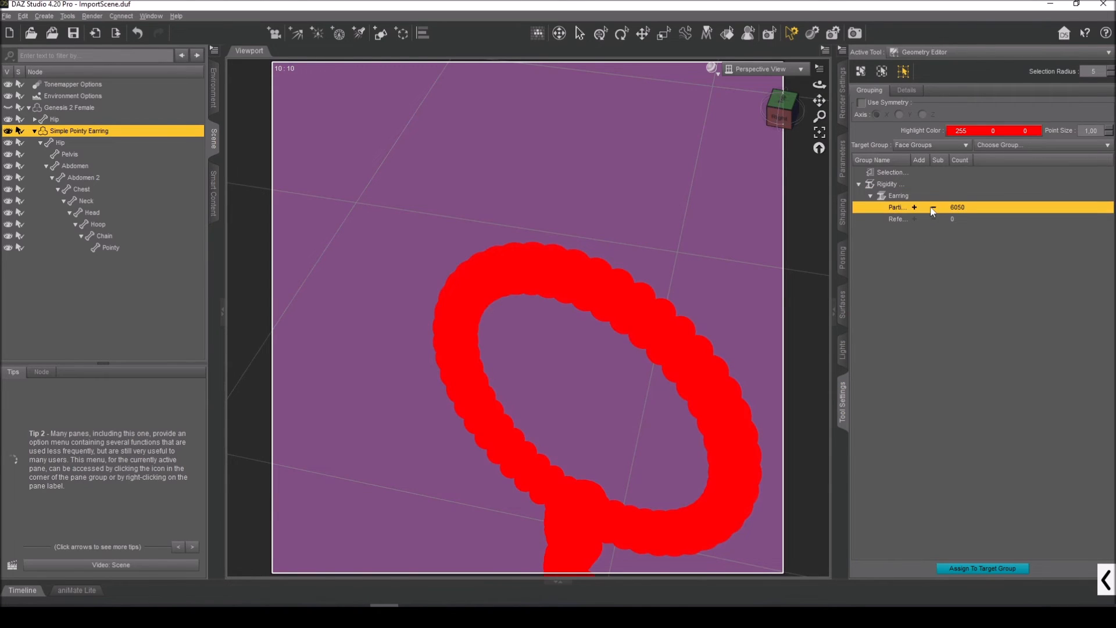
click(929, 260)
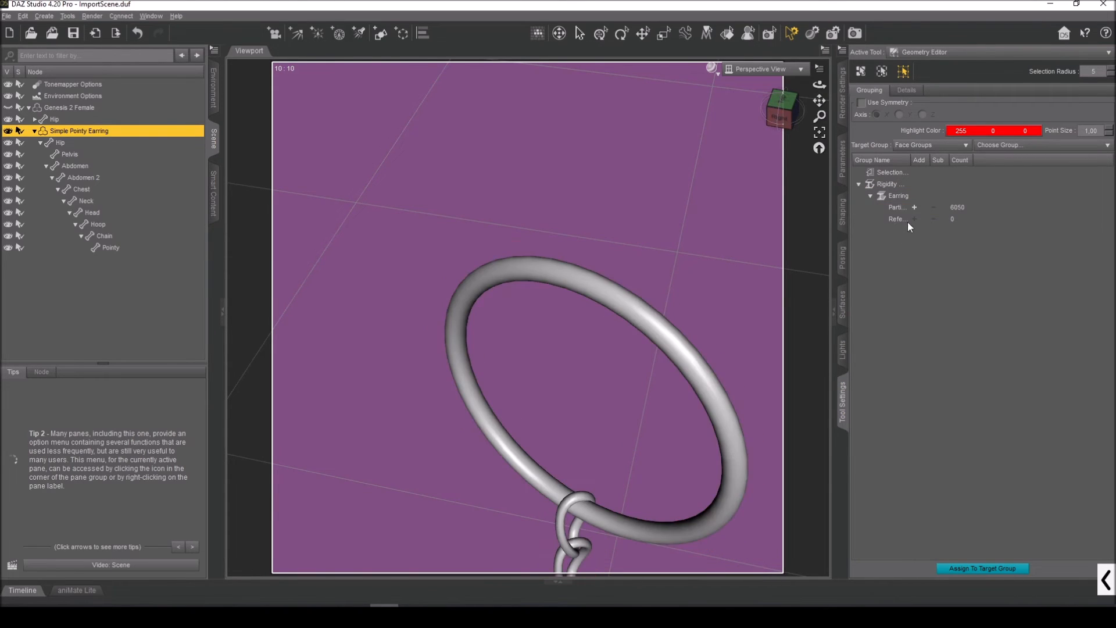
drag(785, 122, 780, 120)
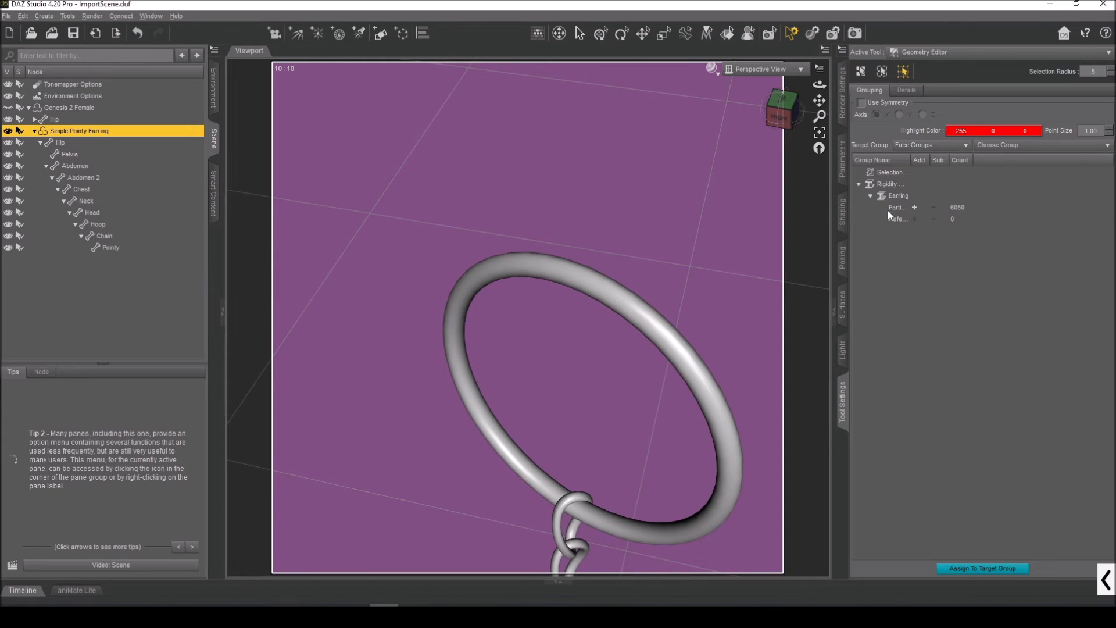
click(892, 209)
click(906, 236)
Set the viewport draw style to Wire Shaded to show the hoop's mesh
click(711, 68)
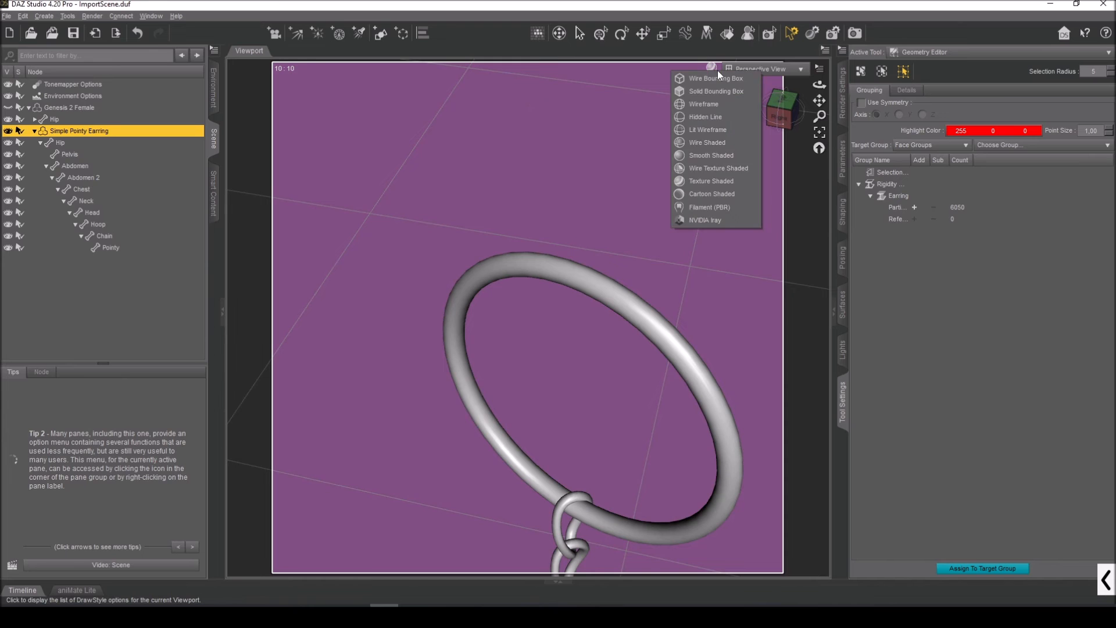
click(704, 143)
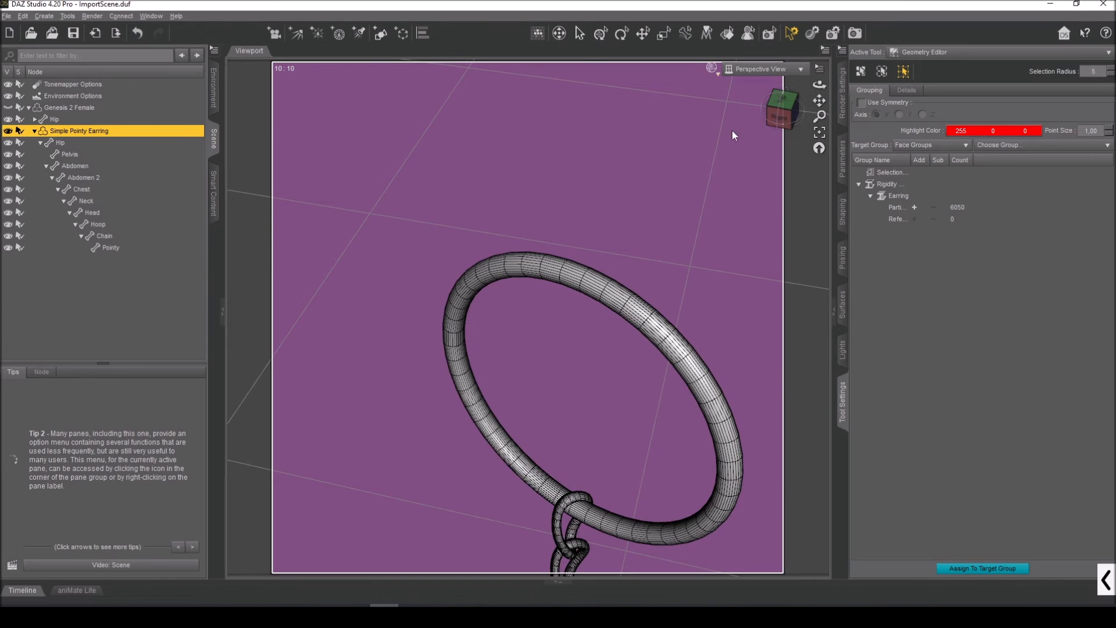
mouse_move(782, 113)
mouse_down()
mouse_move(736, 113)
mouse_move(785, 119)
mouse_up()
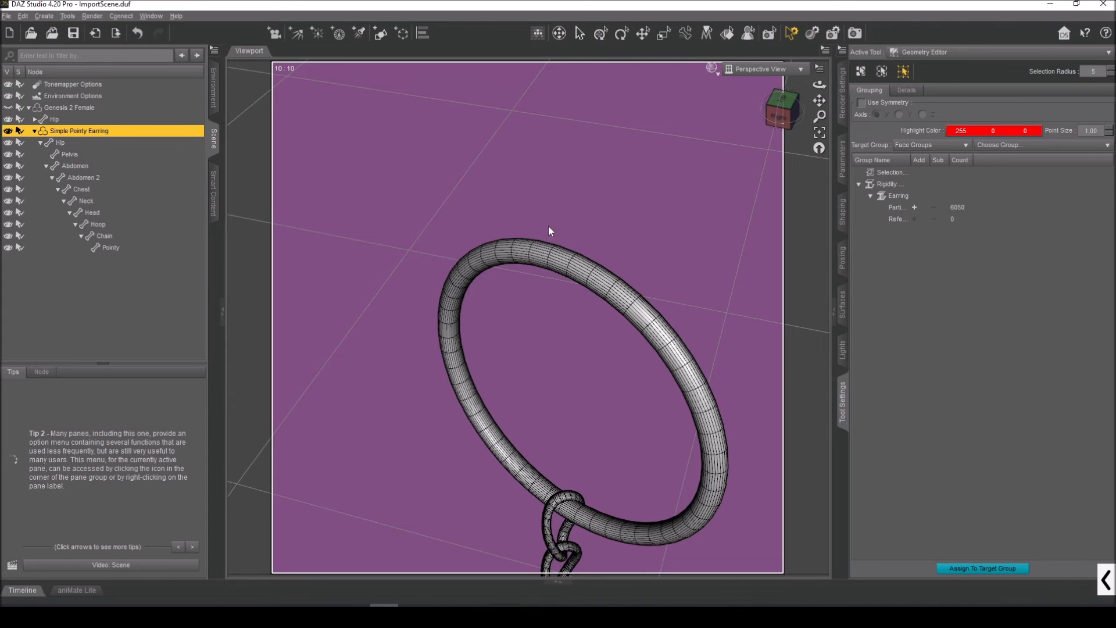
Select one vertex at the top of the hoop, checking its place against the earlobe by briefly showing Genesis 2 Female
click(8, 109)
click(8, 109)
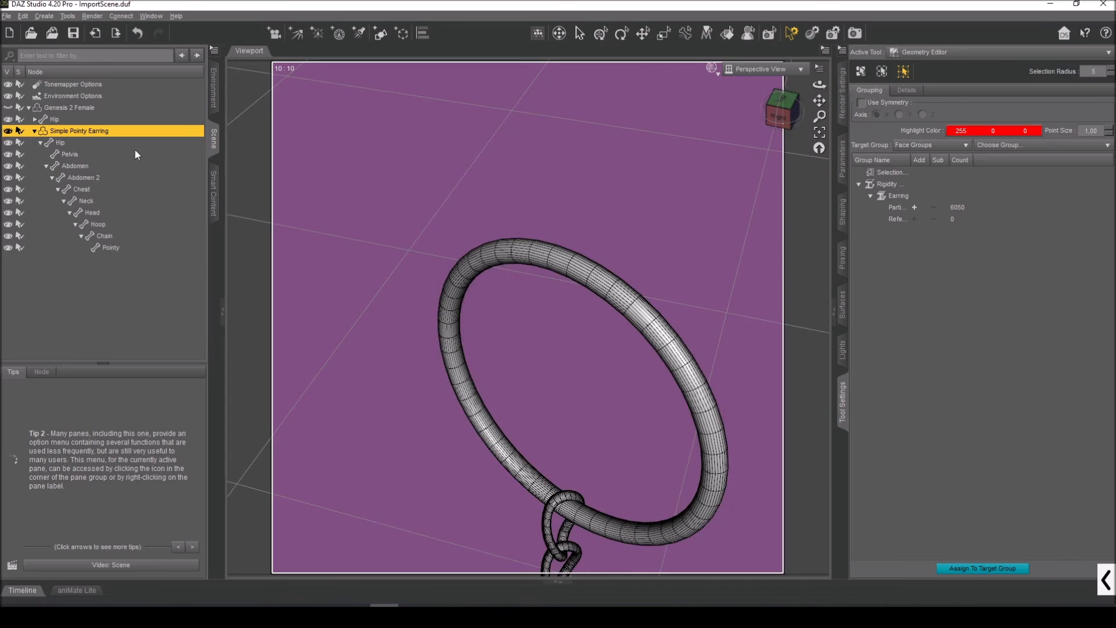
click(574, 259)
click(568, 264)
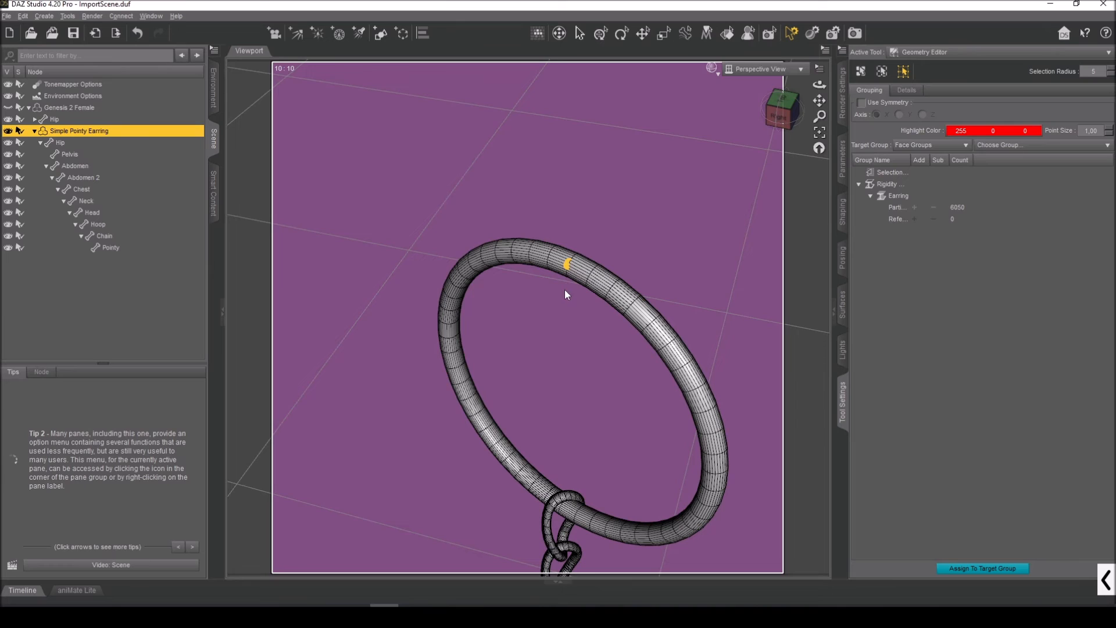
click(550, 254)
click(9, 107)
click(9, 108)
click(9, 108)
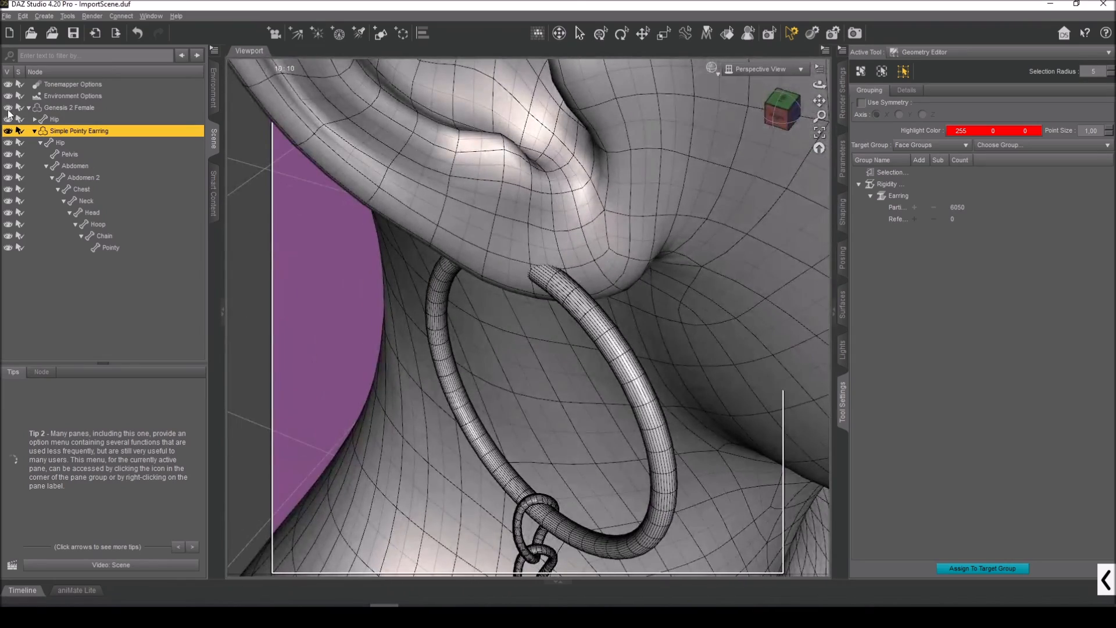
click(9, 107)
Add the selected hoop vertex to the Earring rigidity group's References and widen the Group Name column
click(907, 219)
right_click(906, 218)
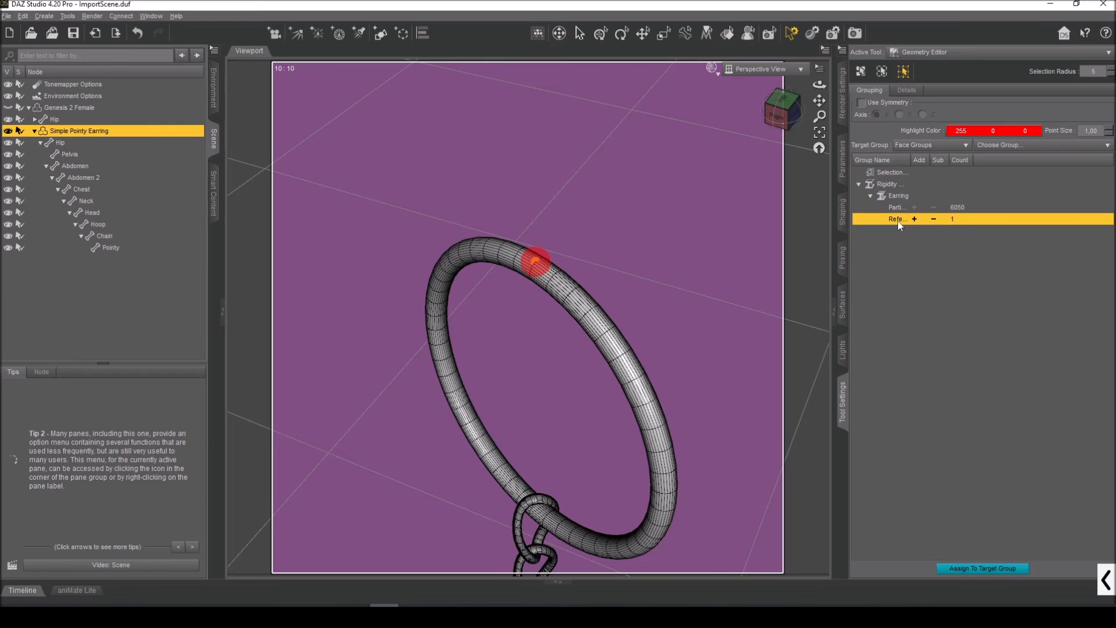
drag(911, 160, 942, 161)
Check which vertices of the earring belong to the rigidity group's Participants and which to its References
click(909, 219)
click(910, 210)
scroll(601, 245, up, 1)
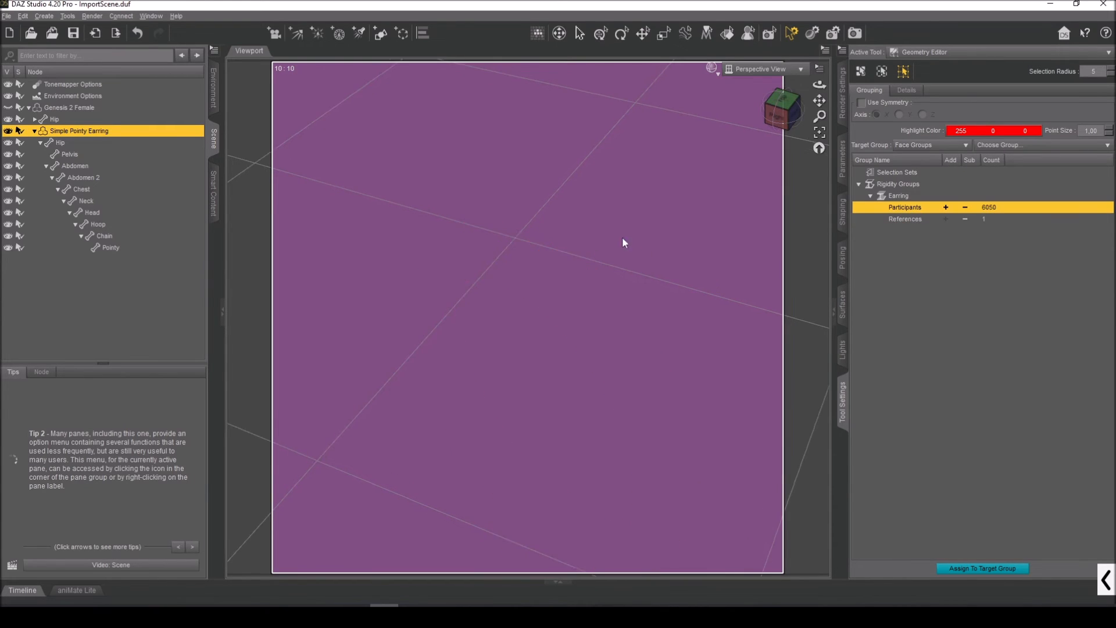
scroll(601, 245, down, 2)
drag(820, 101, 866, 11)
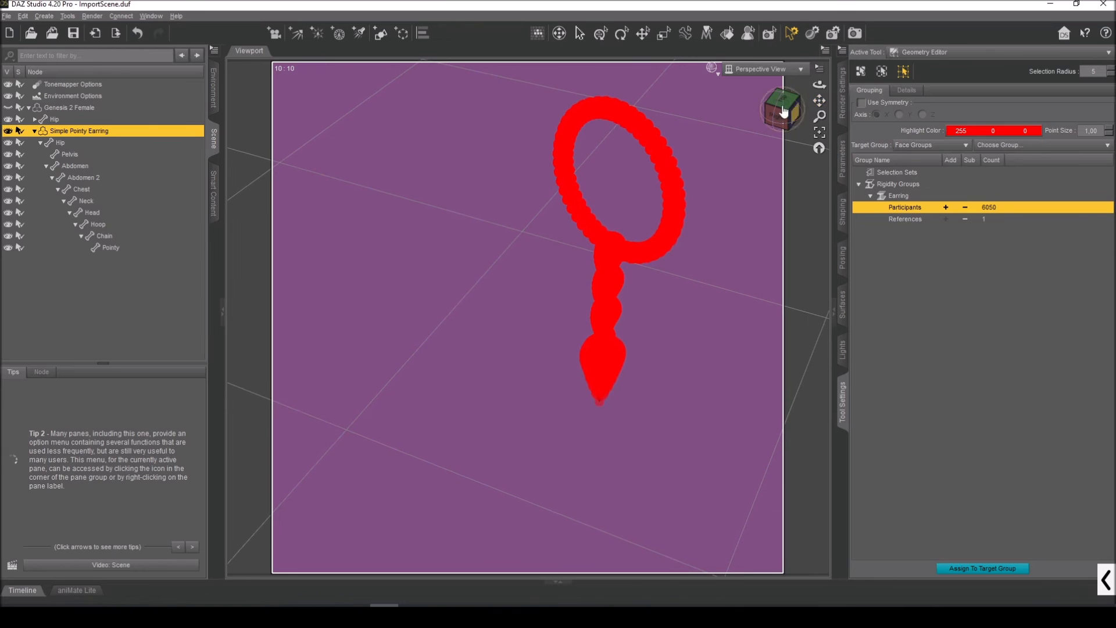
drag(796, 107, 820, 67)
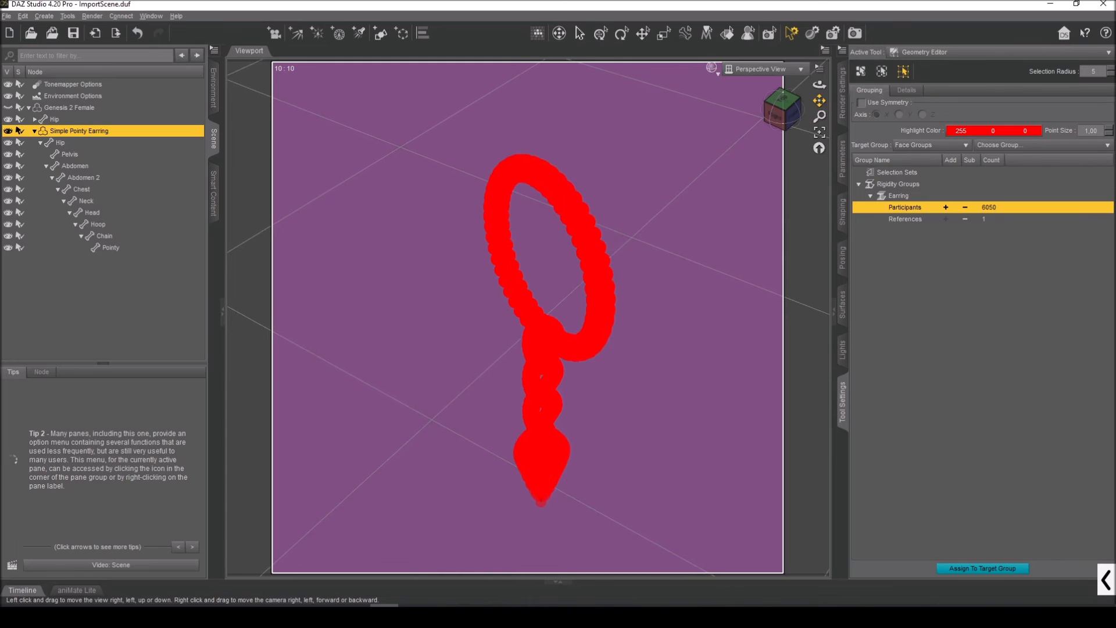
click(902, 220)
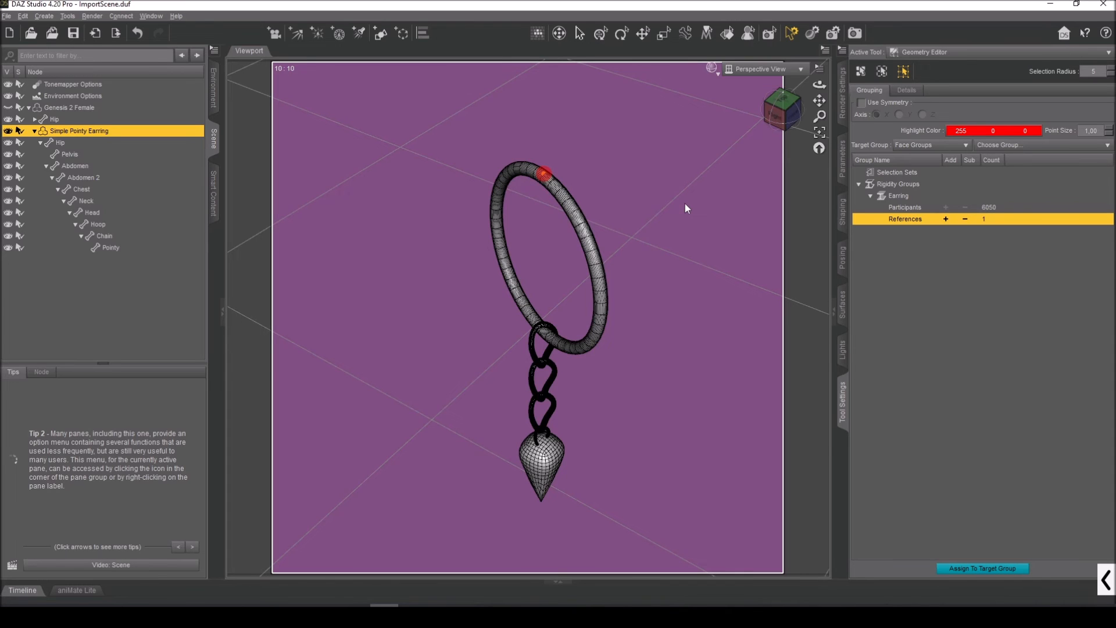
Set the viewport draw style back to Texture Shaded
drag(765, 114, 779, 117)
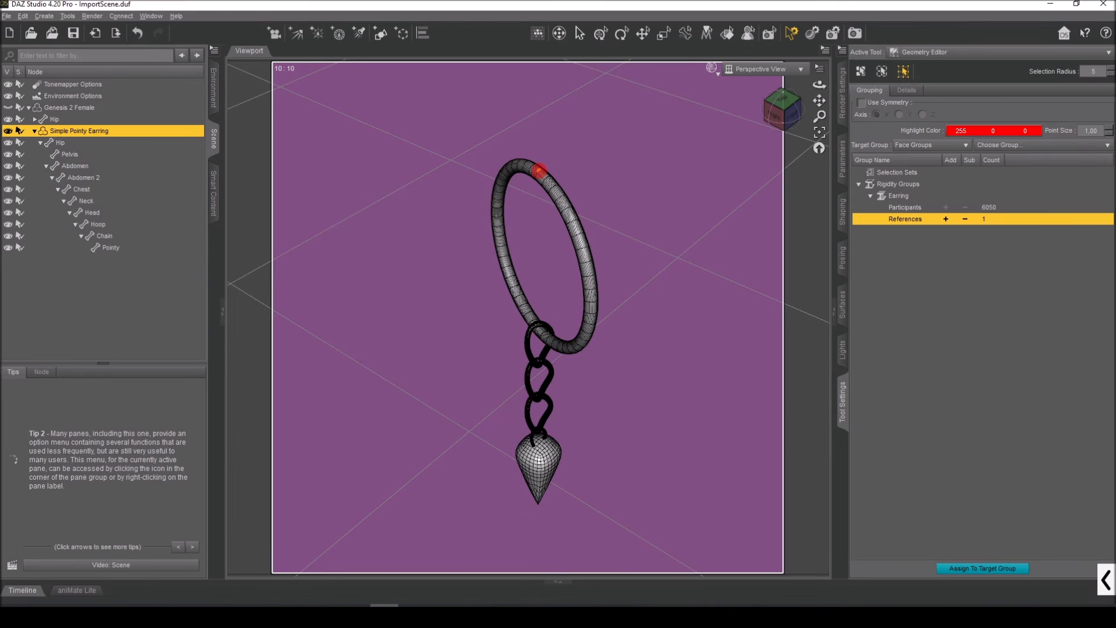
click(711, 69)
click(712, 177)
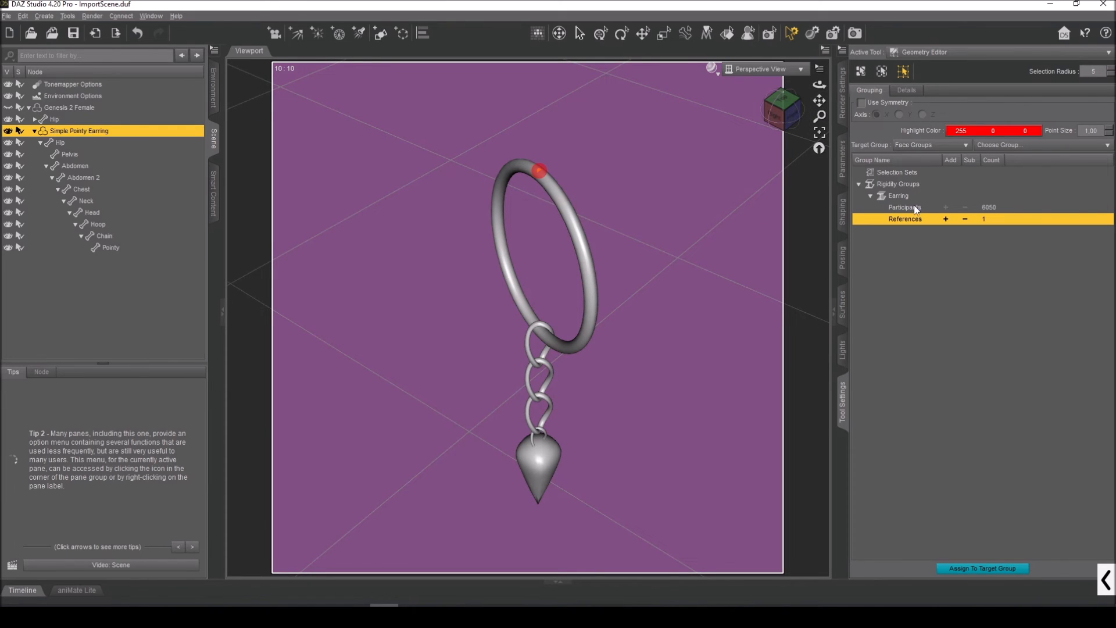
Activate the Node Weight Map Brush, add a Rigid weight map to Simple Pointy Earring, and select it
click(919, 52)
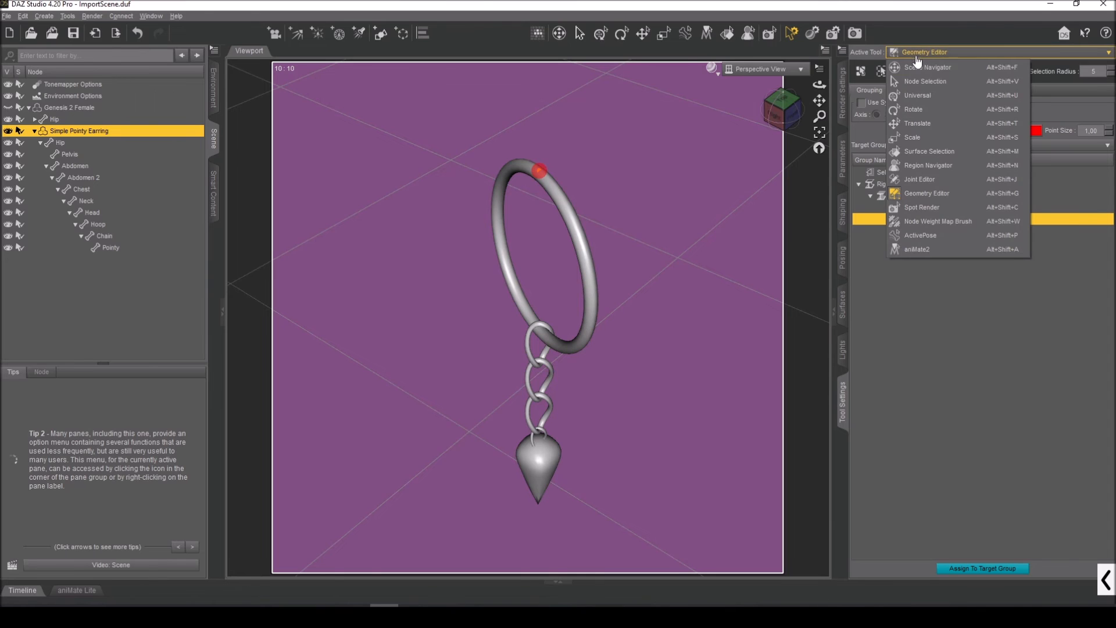
click(940, 224)
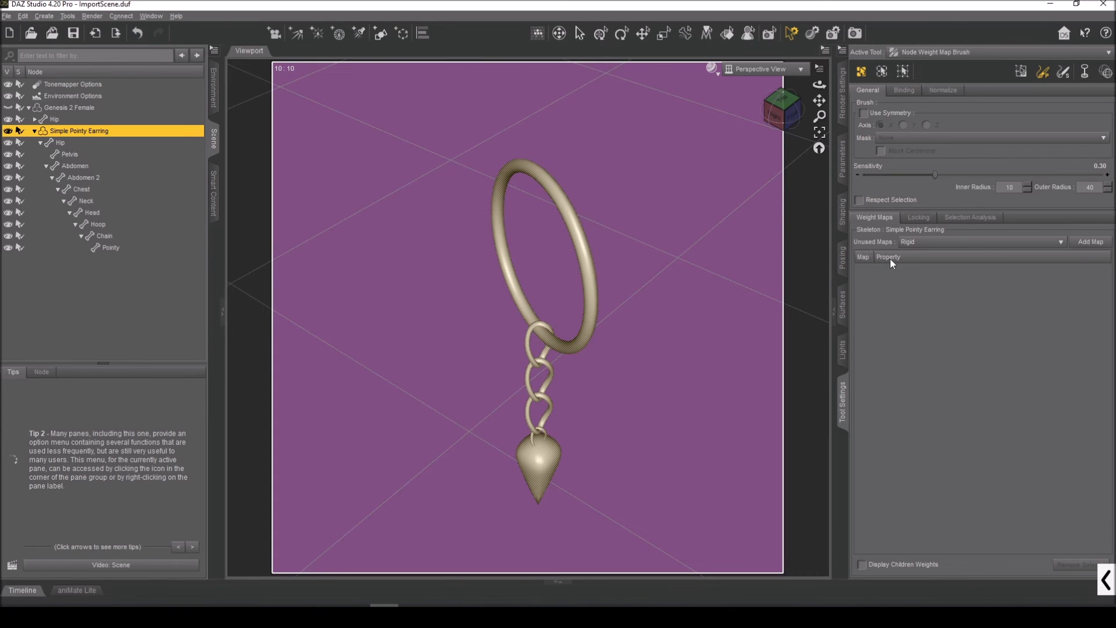
right_click(885, 275)
mouse_move(908, 281)
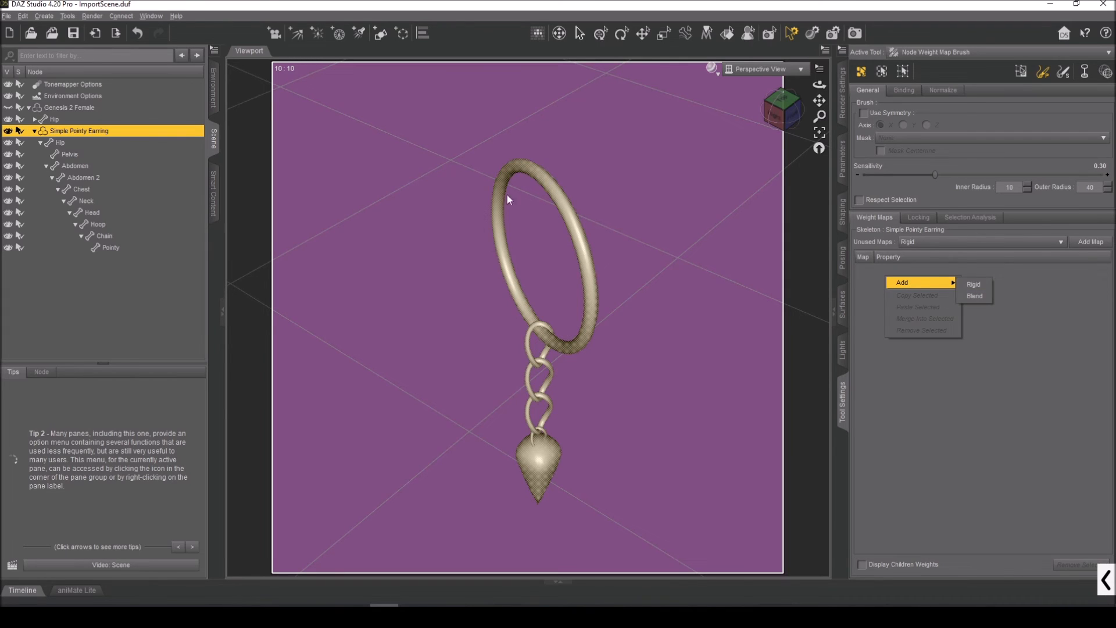
right_click(574, 174)
right_click(613, 145)
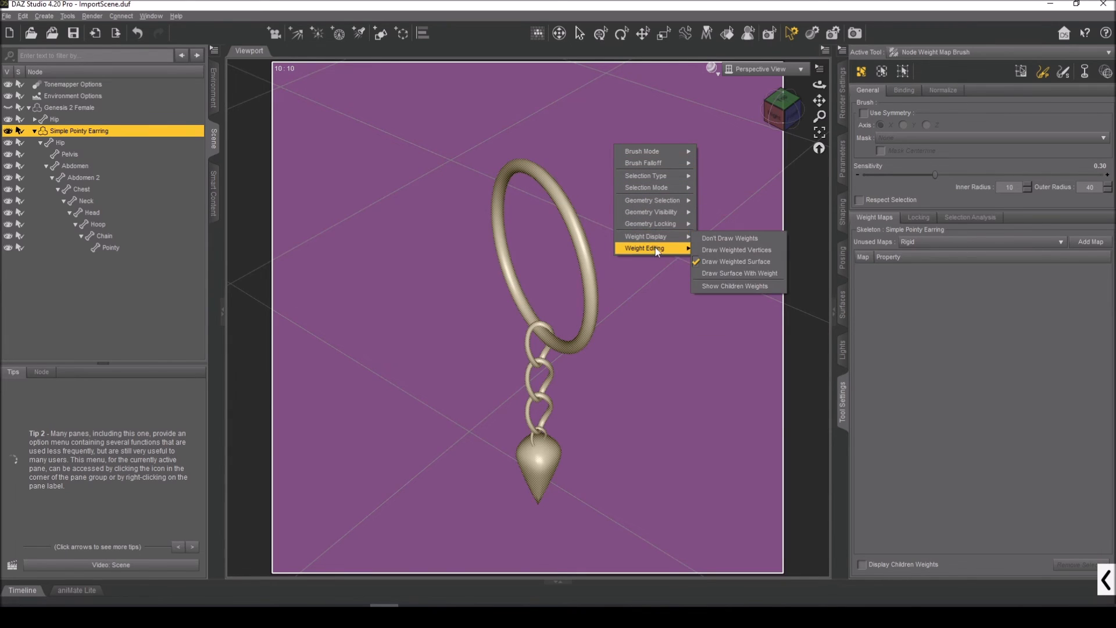
mouse_move(656, 249)
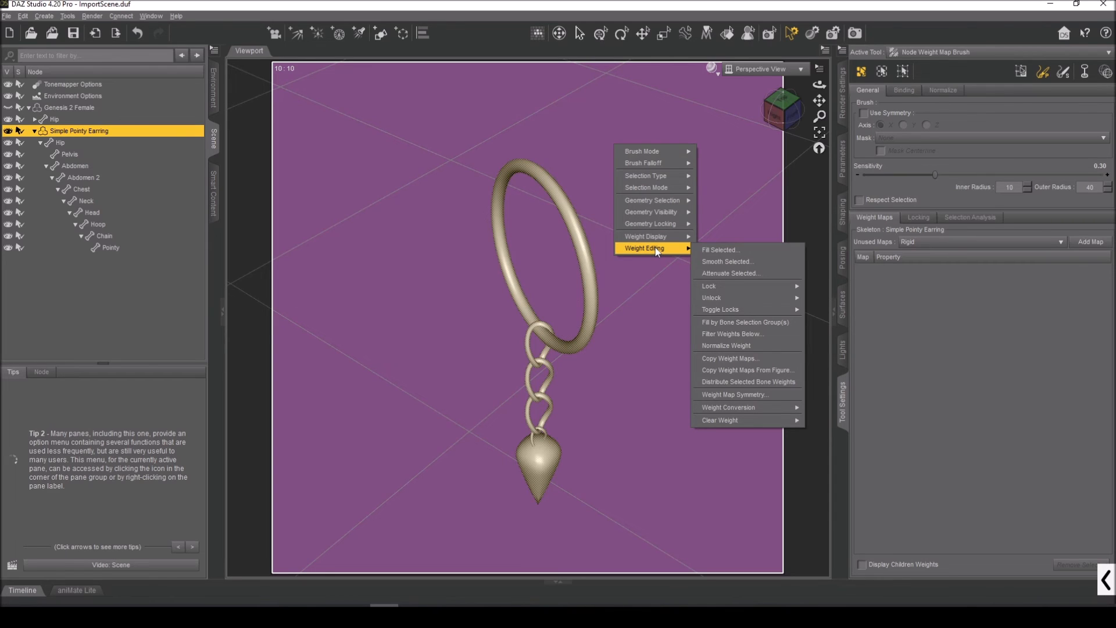
right_click(939, 295)
mouse_move(982, 303)
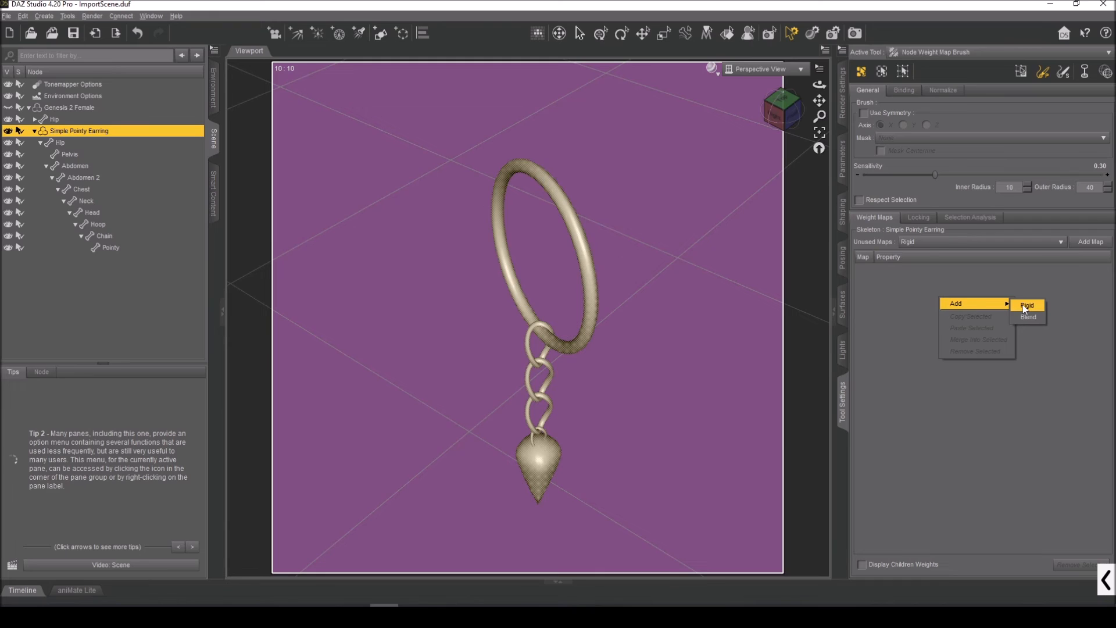
click(1085, 247)
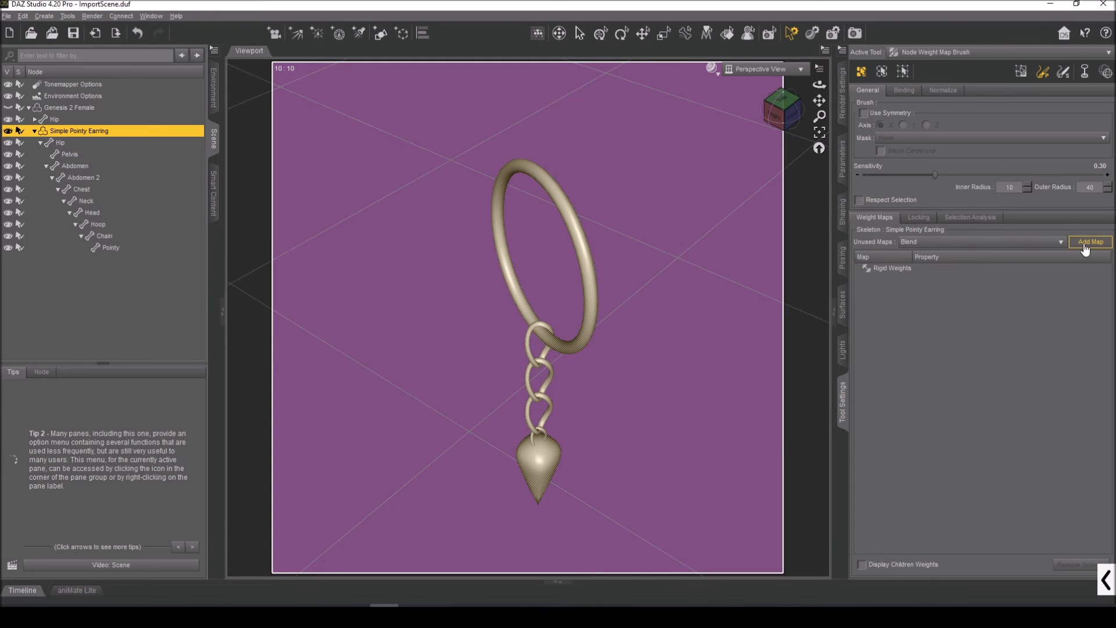
click(890, 268)
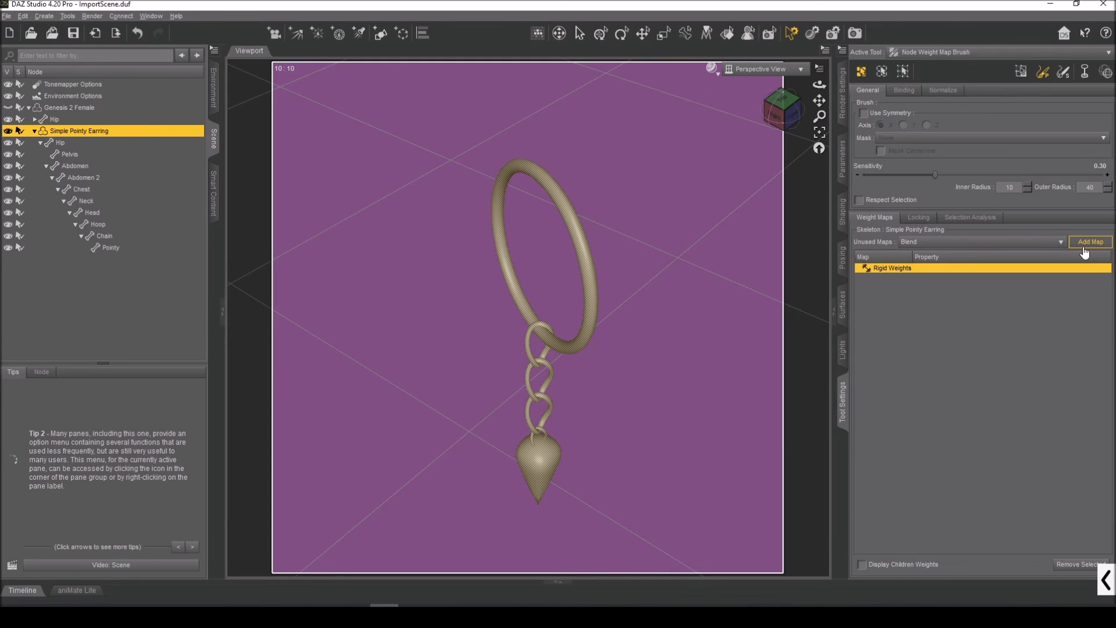
click(1106, 580)
click(669, 579)
mouse_move(1066, 253)
mouse_down()
mouse_move(1108, 249)
mouse_move(1091, 232)
mouse_move(1057, 240)
mouse_move(1069, 255)
mouse_up()
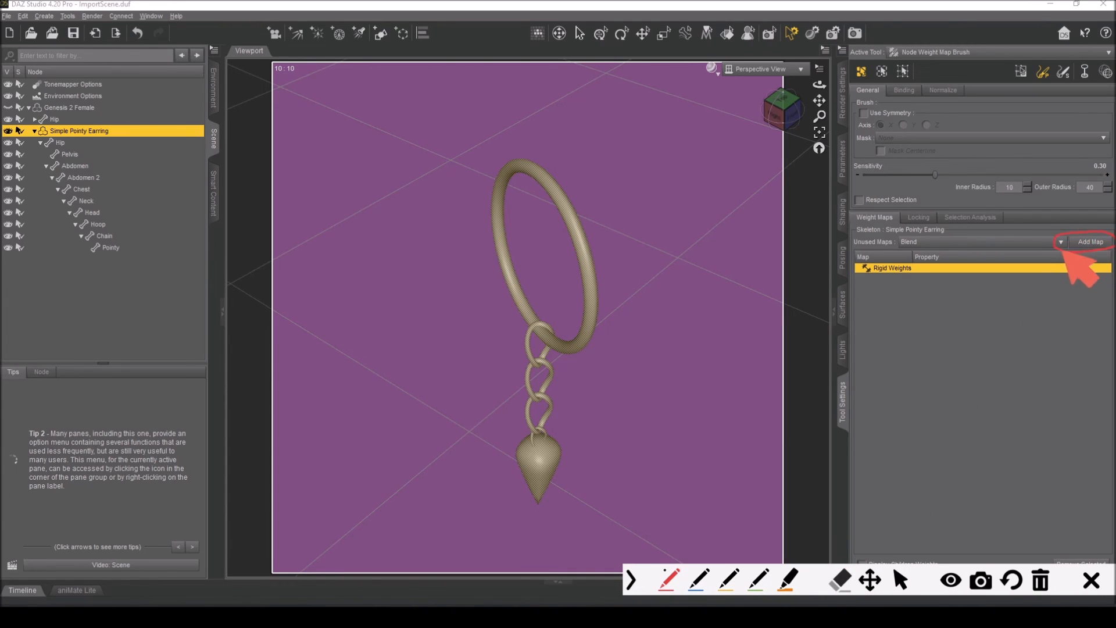
click(901, 580)
click(631, 579)
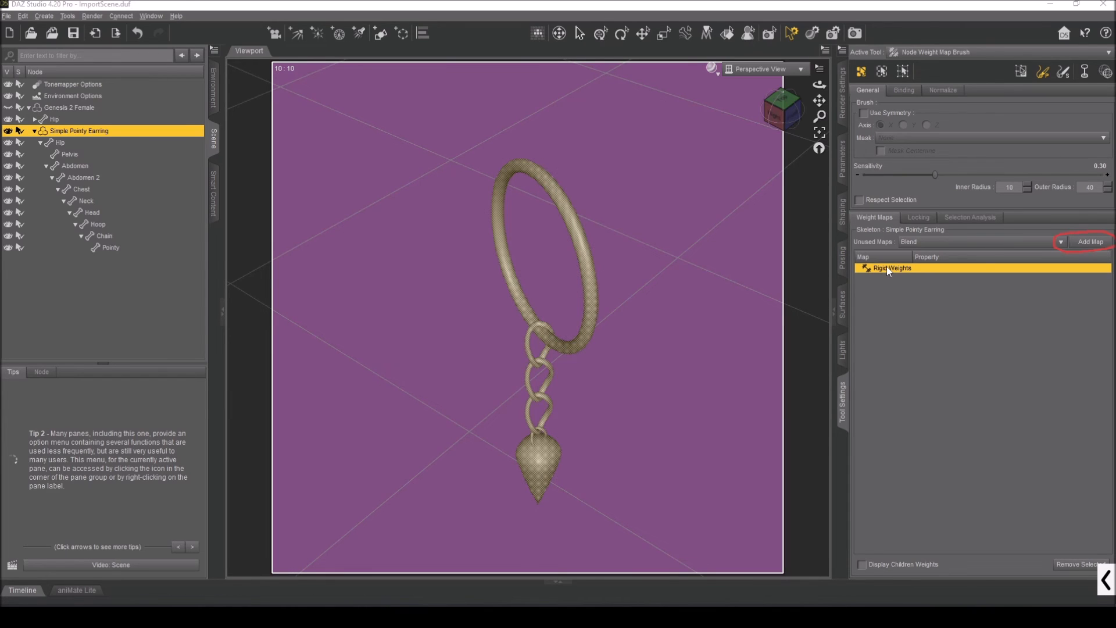
Fill the whole earring's Rigid Weights map with a weight of 100%
right_click(643, 257)
mouse_move(678, 337)
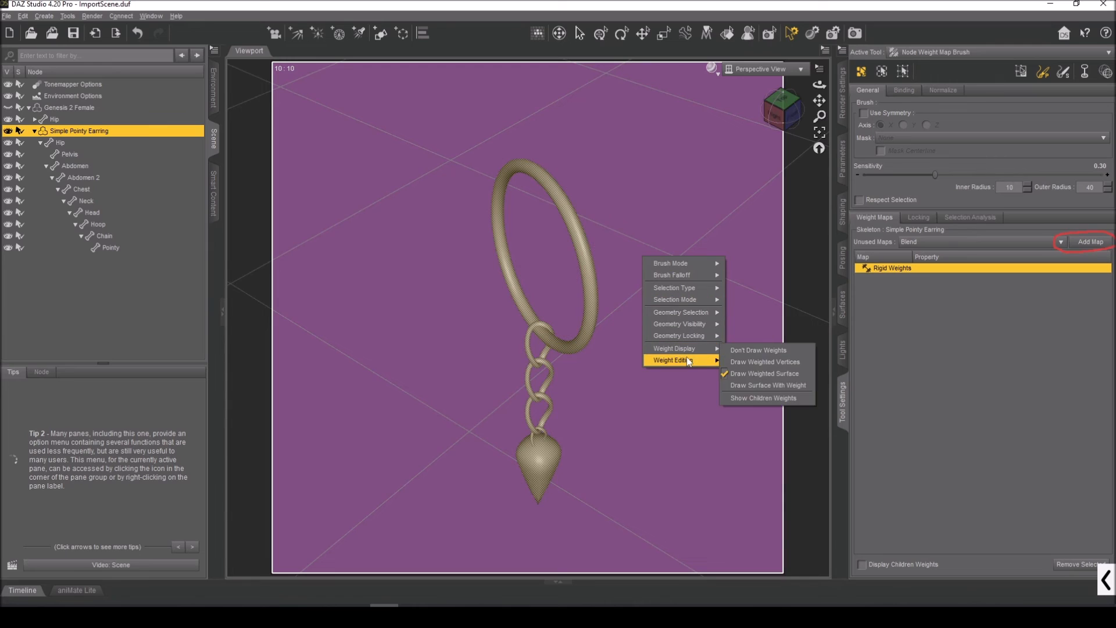
mouse_move(680, 360)
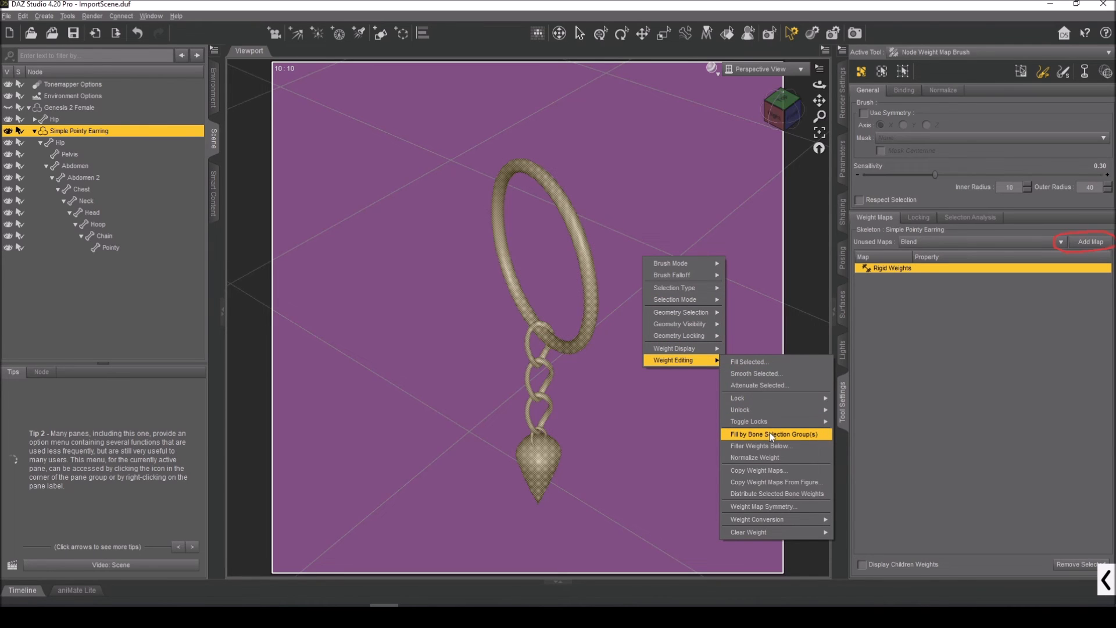
click(752, 362)
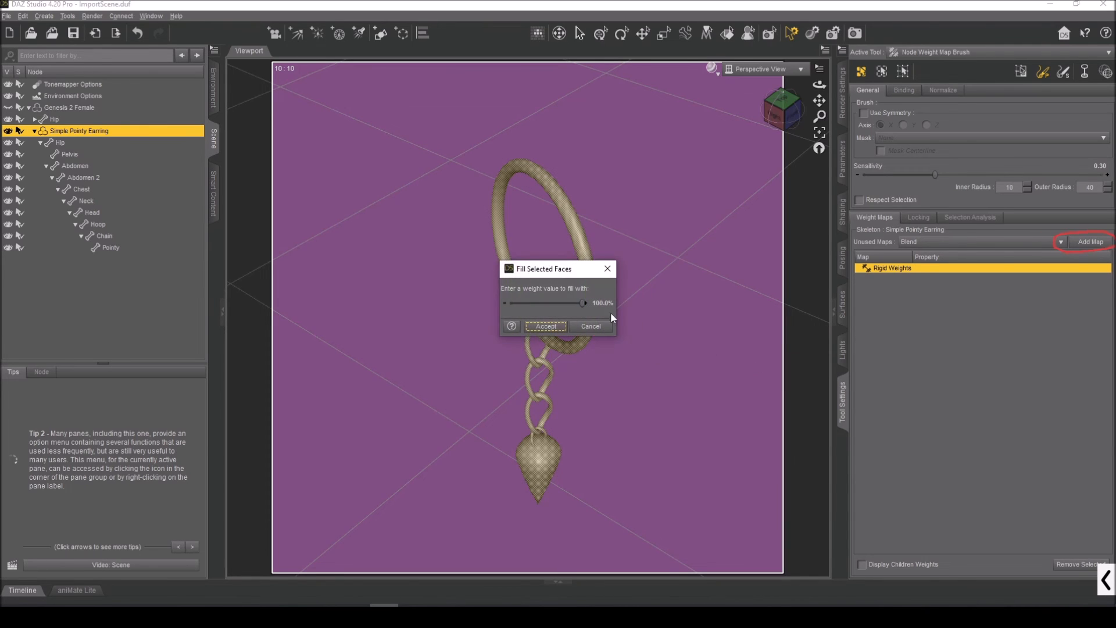
click(548, 327)
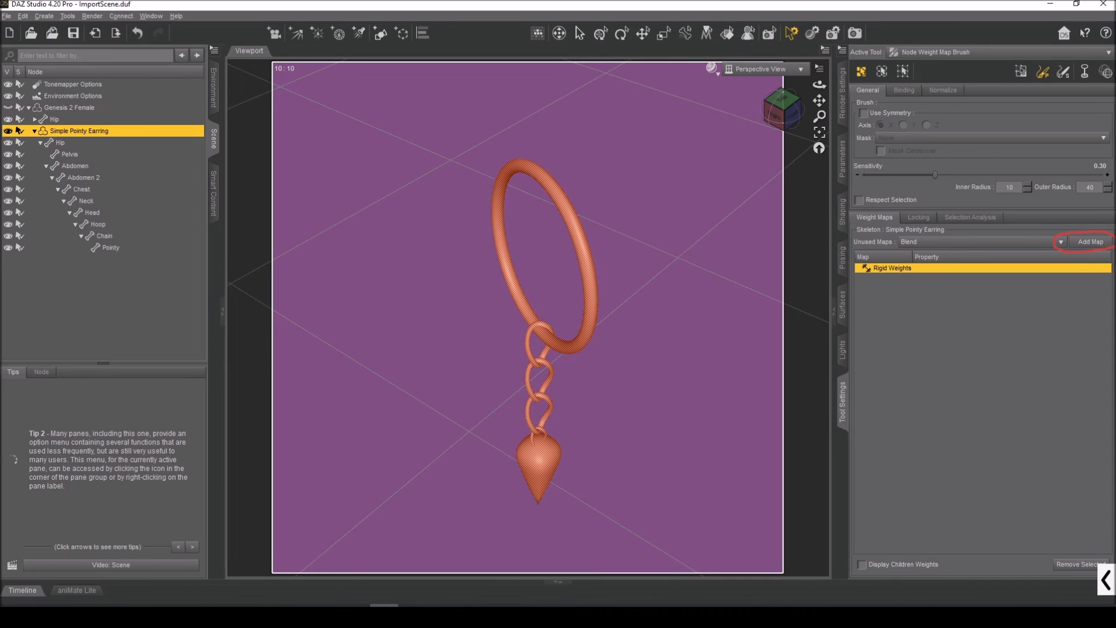
drag(781, 120, 797, 123)
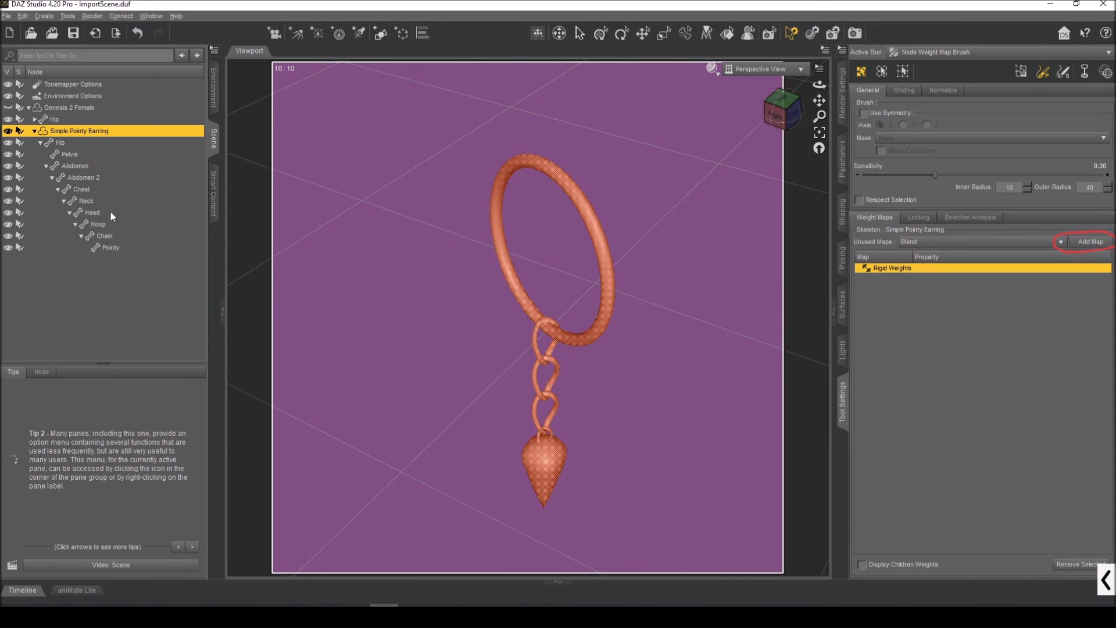
Check the Hoop bone's weight maps
click(99, 223)
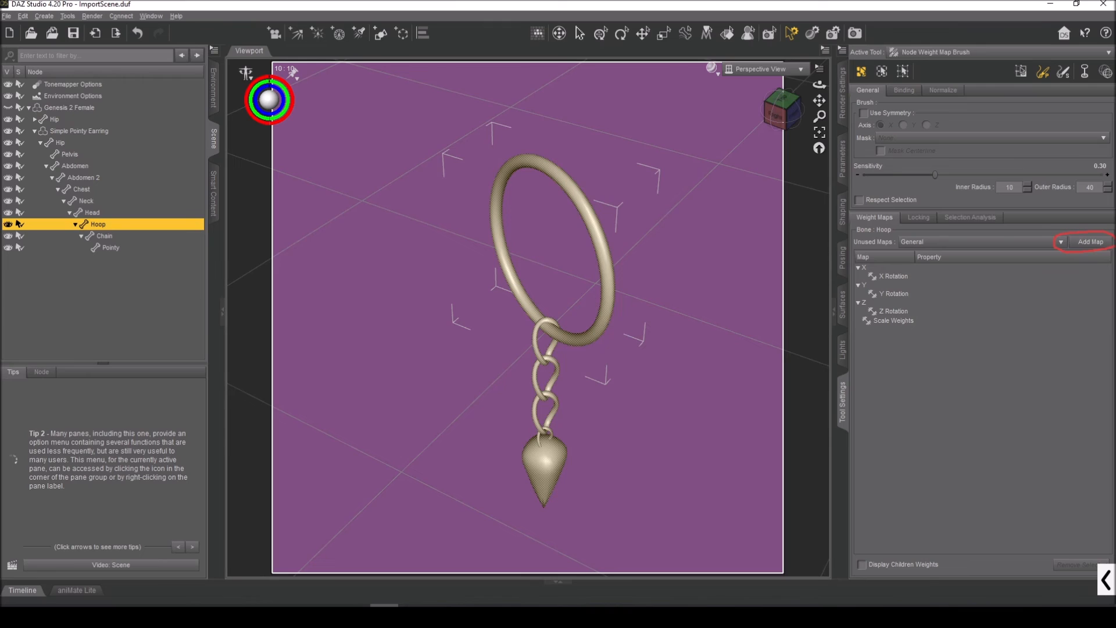
click(904, 70)
click(862, 71)
Switch to the Geometry Editor, open the Rigidity Groups Editor for Simple Pointy Earring, and enlarge its window
click(913, 52)
click(950, 185)
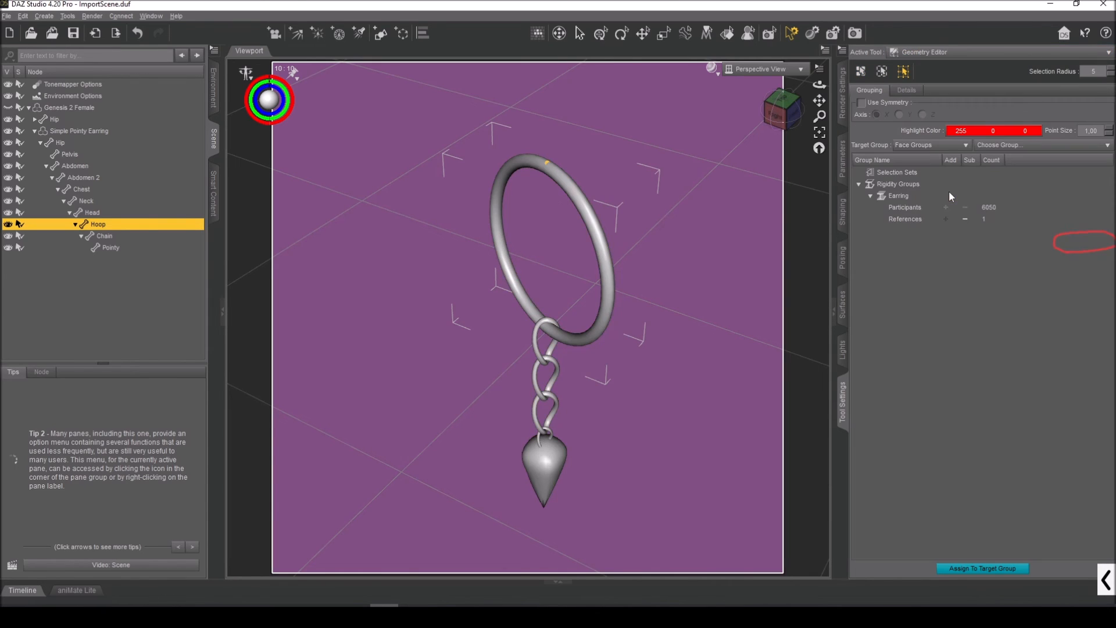
right_click(382, 172)
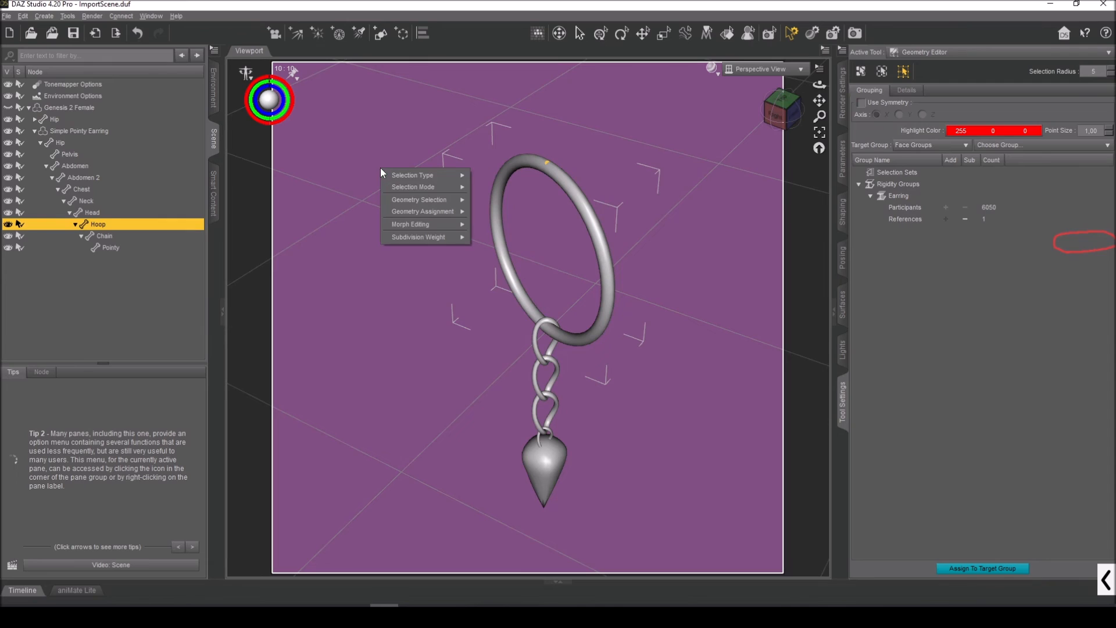
mouse_move(428, 213)
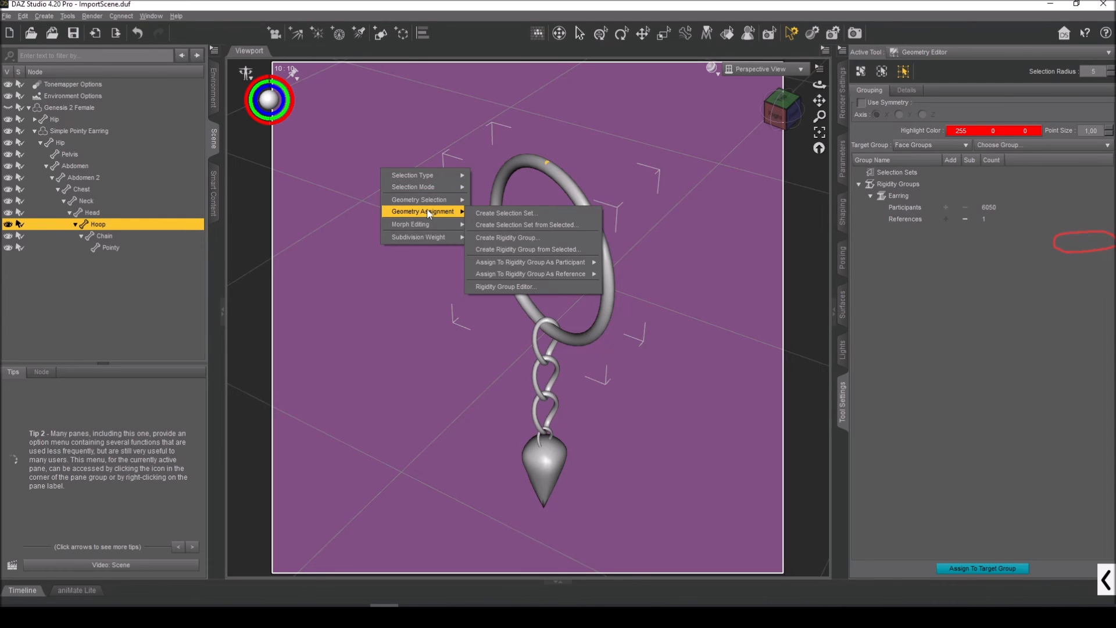
click(78, 131)
right_click(415, 240)
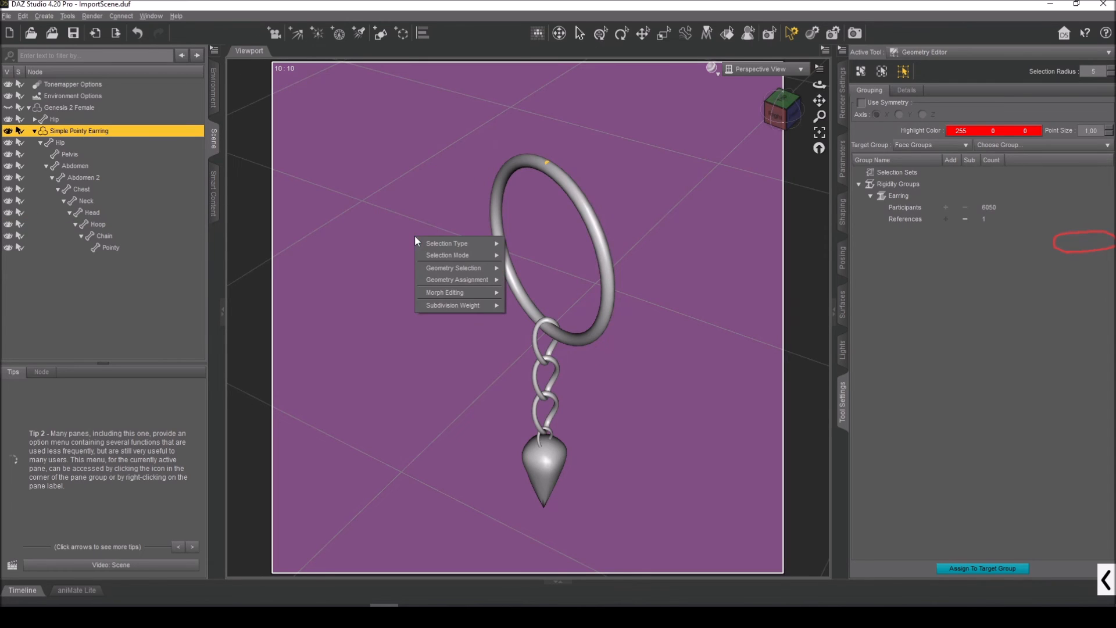
mouse_move(464, 278)
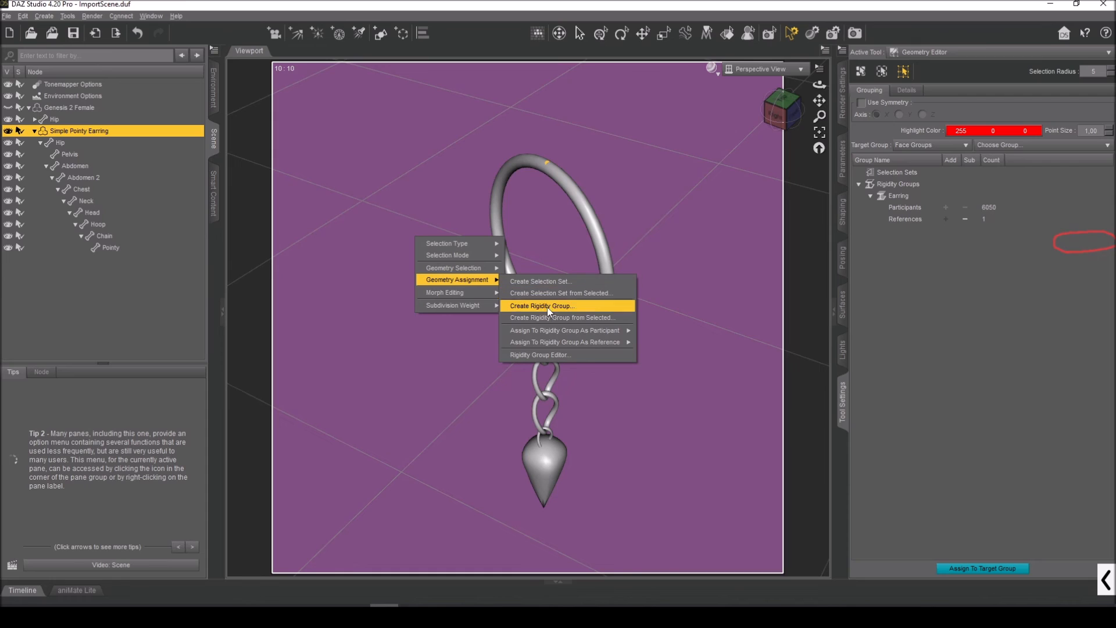
click(550, 355)
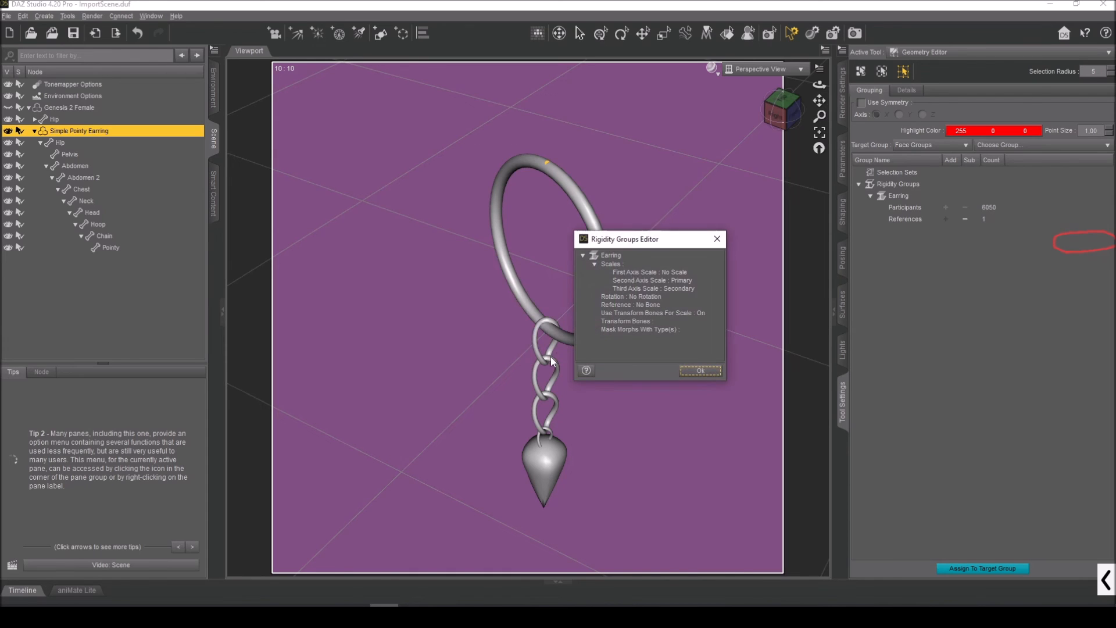
drag(650, 253, 398, 201)
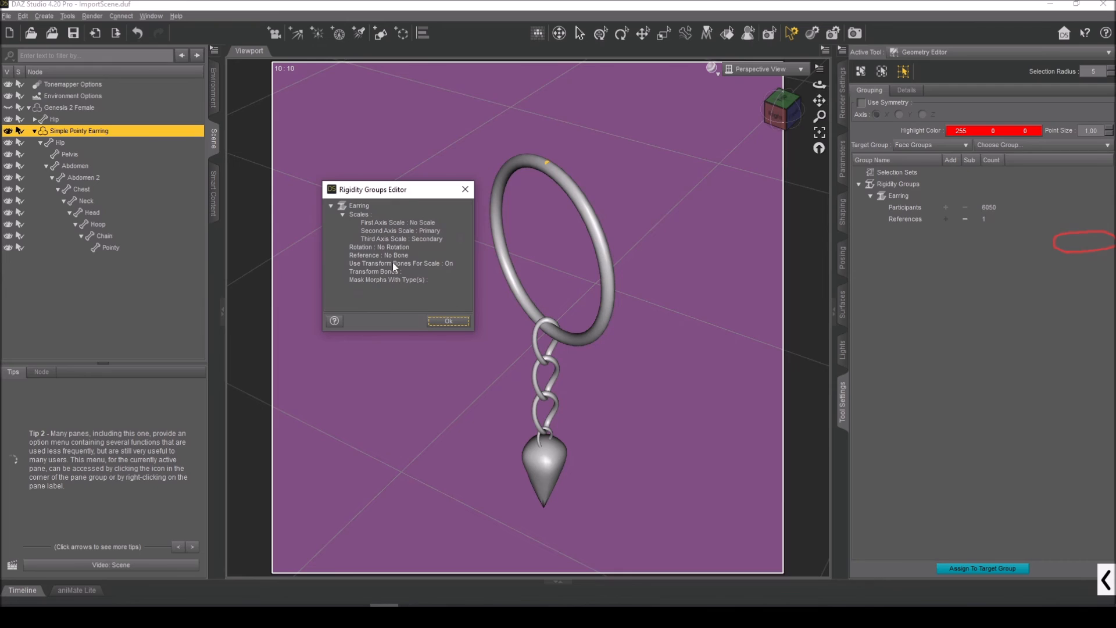
drag(407, 200, 410, 196)
drag(476, 327, 556, 433)
drag(433, 197, 431, 217)
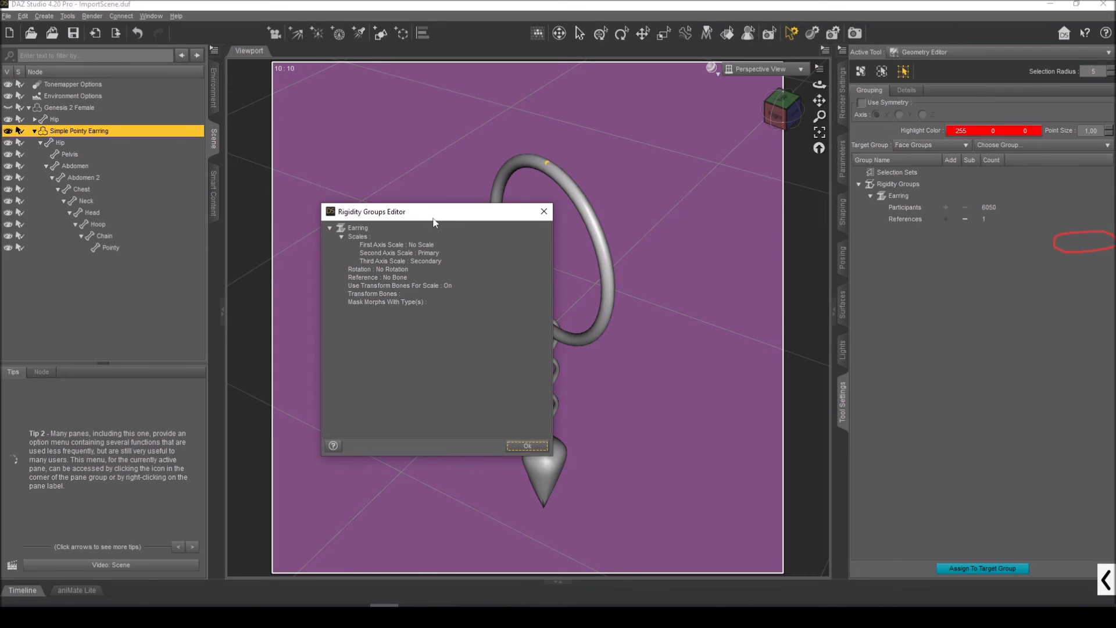
Add the Hoop bone as a transform bone of the Earring rigidity group and accept the group settings
click(384, 293)
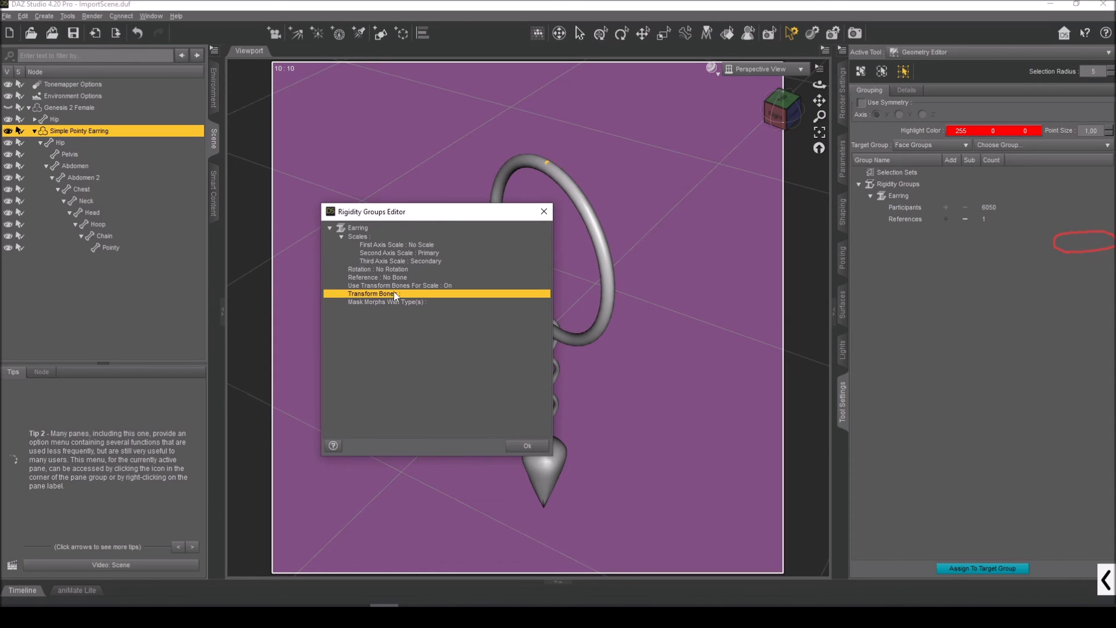
right_click(393, 291)
mouse_move(442, 299)
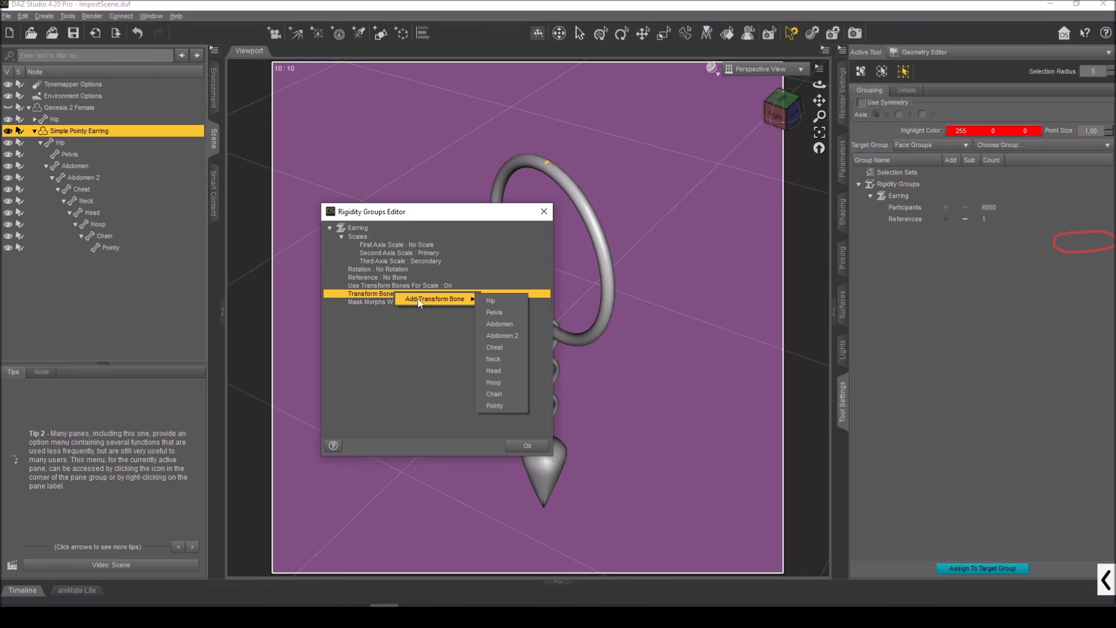
click(510, 384)
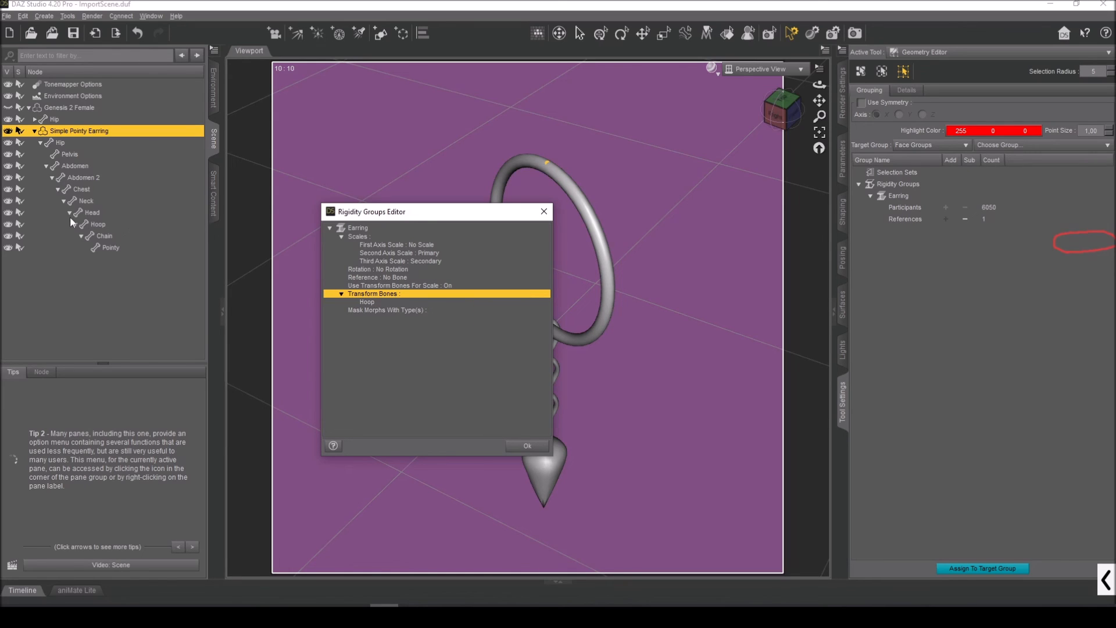
drag(439, 214, 500, 228)
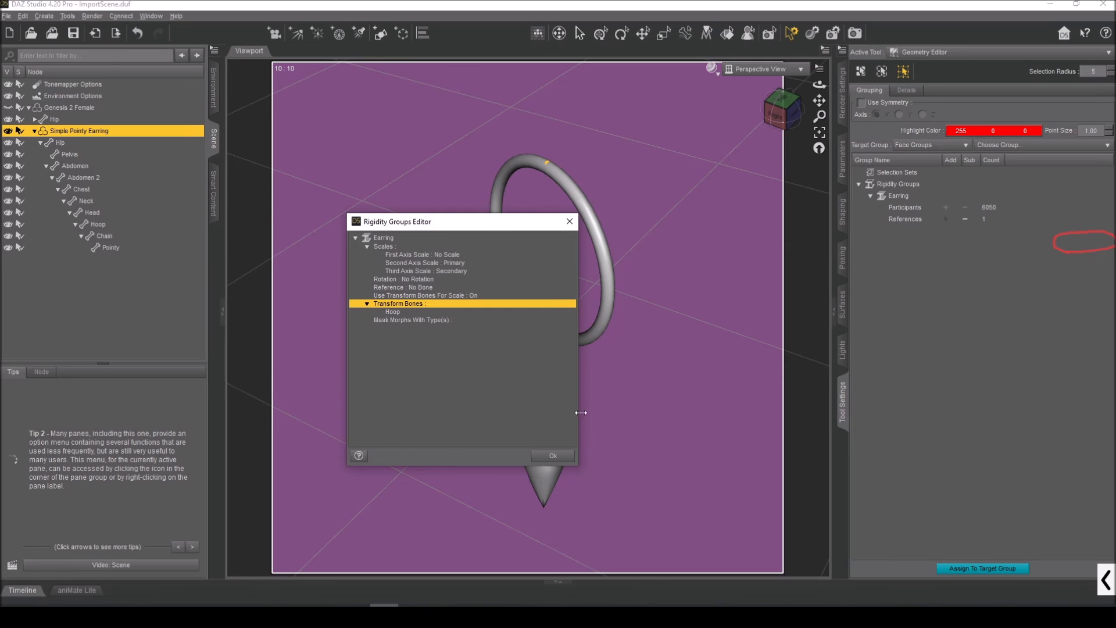
click(563, 456)
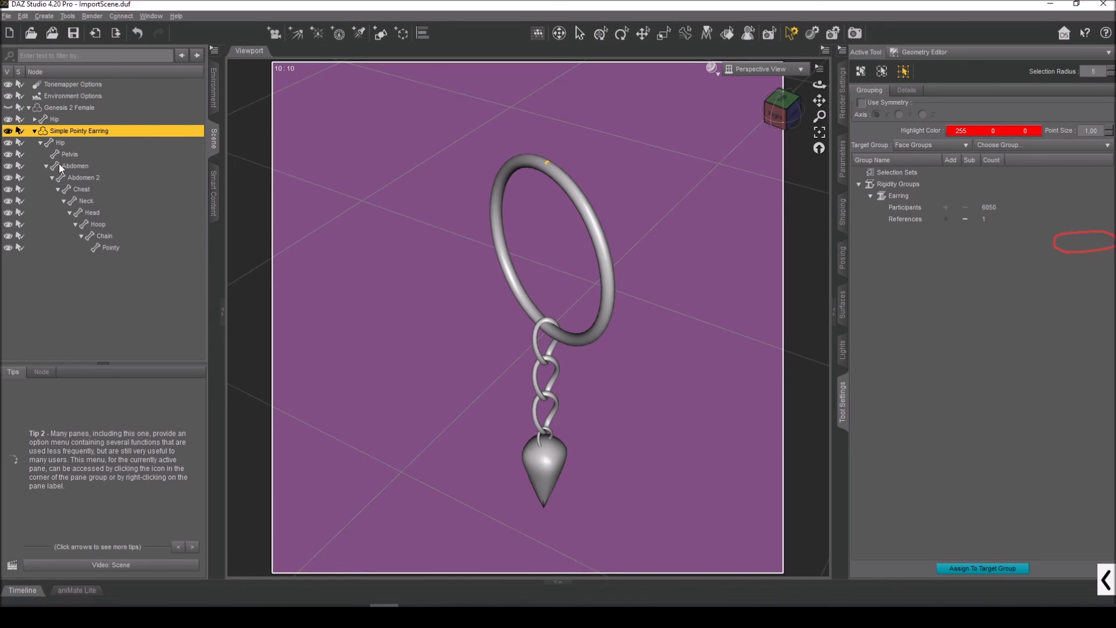
Switch to the Universal tool and set the Lighting Model of all Simple Pointy Earring surfaces to Metallic
click(927, 53)
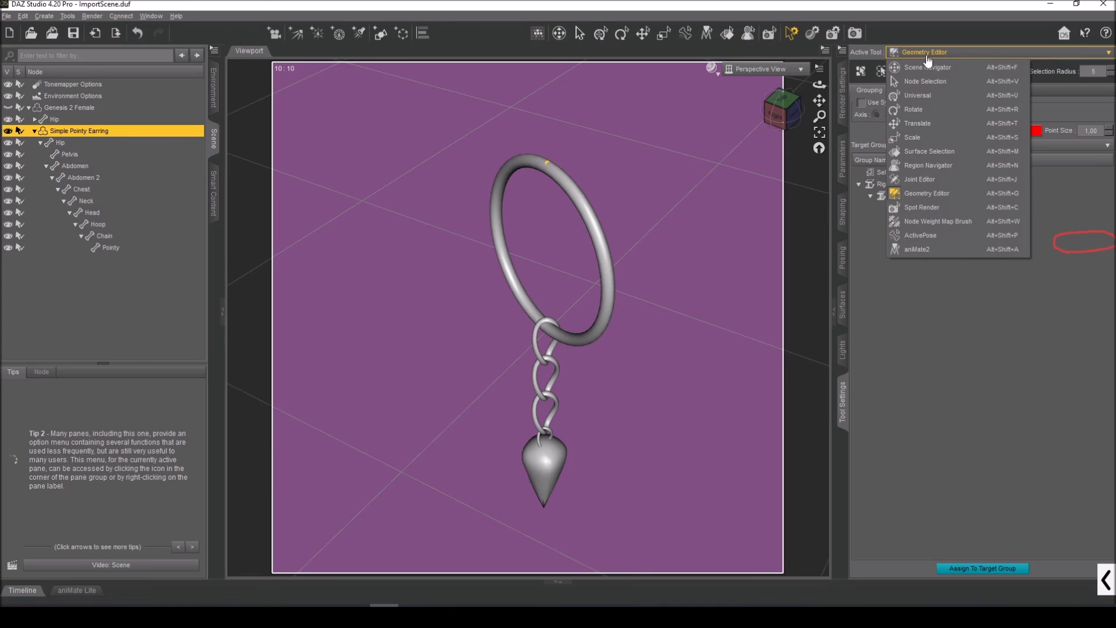
click(922, 95)
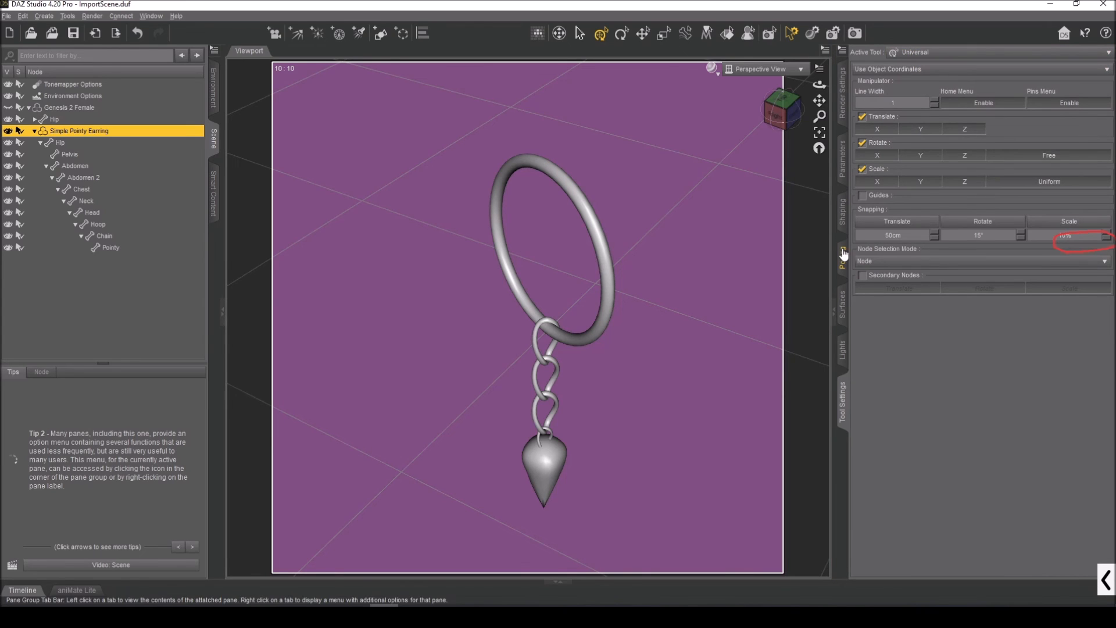
click(843, 305)
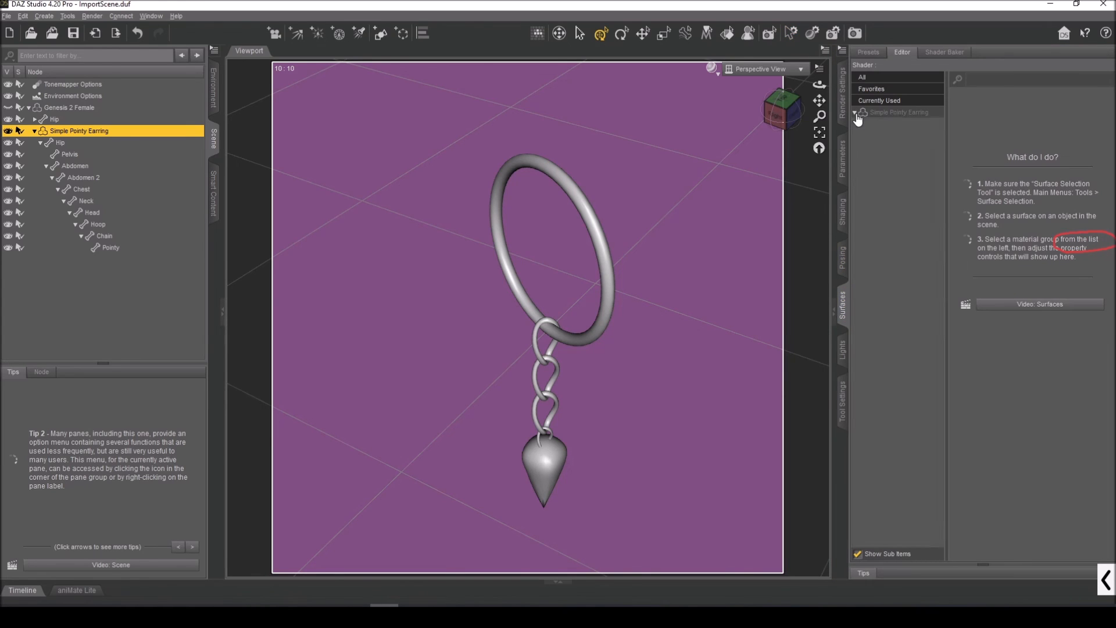
click(884, 112)
click(966, 126)
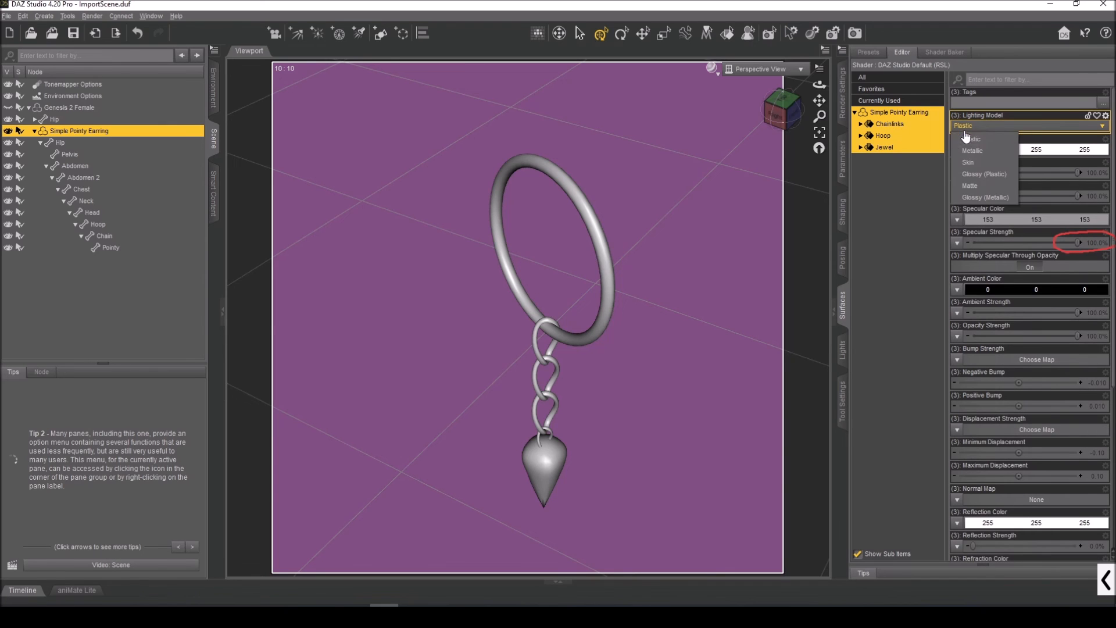
click(972, 150)
Apply golden.png from the Textures/Metallics folder as the Diffuse Color map of all Simple Pointy Earring surfaces
click(958, 150)
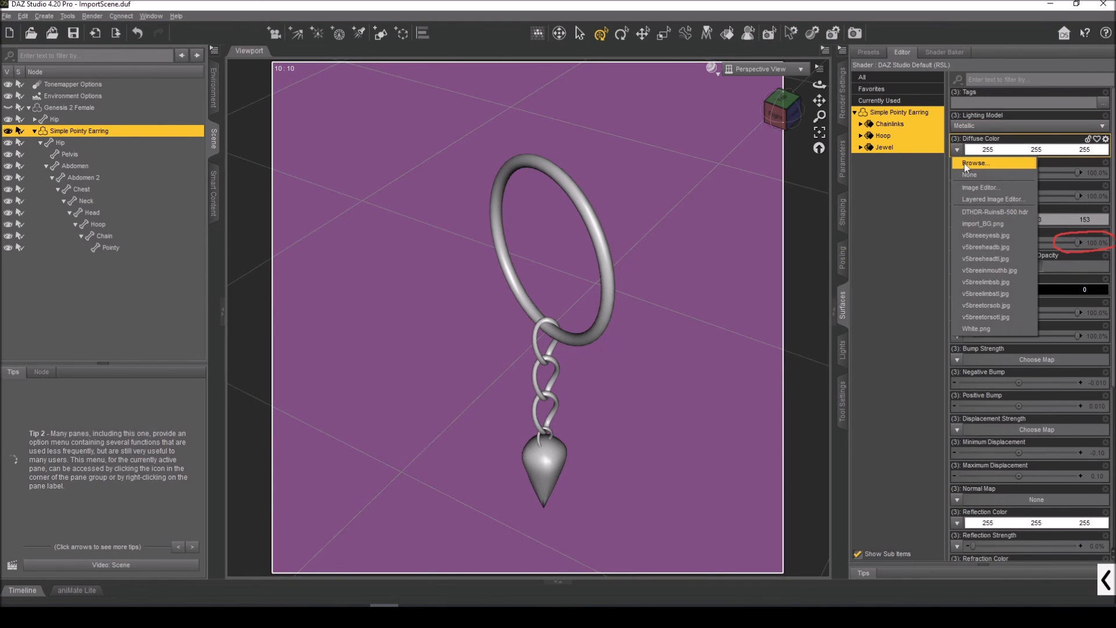
click(966, 164)
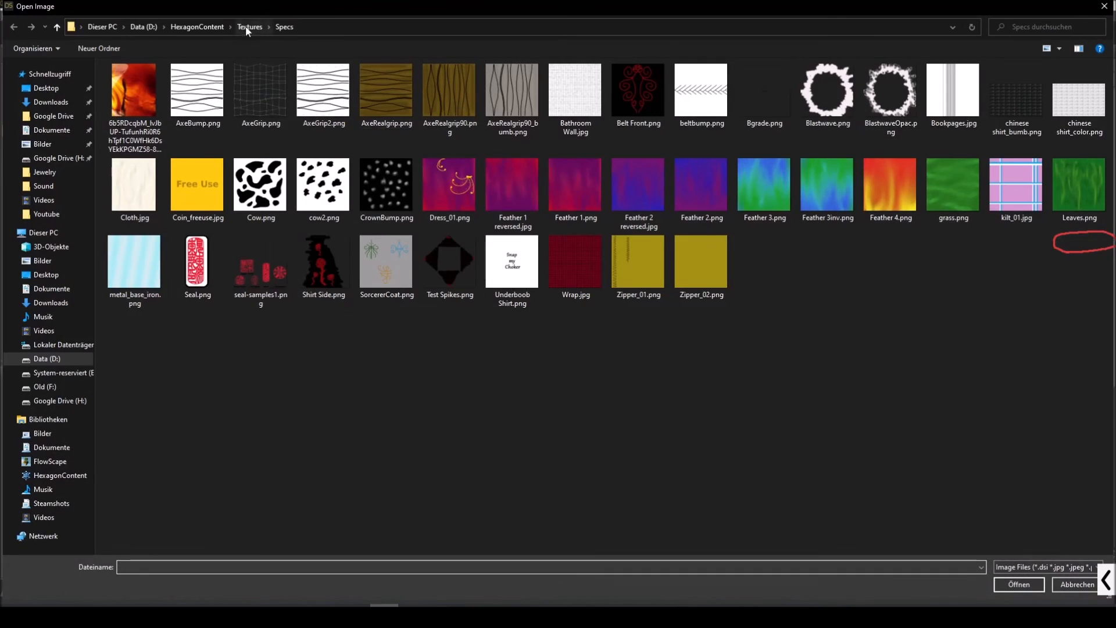
click(248, 26)
double_click(323, 163)
click(269, 119)
double_click(268, 119)
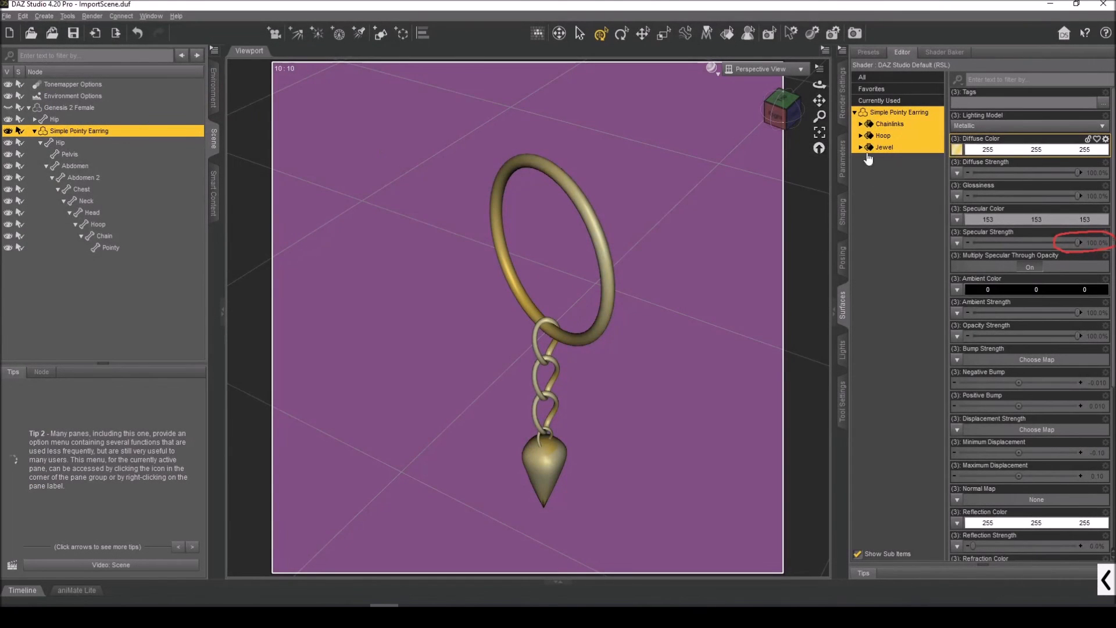
Set the Lighting Model of only the Jewel surface to Glossy (Metallic)
click(888, 148)
click(962, 126)
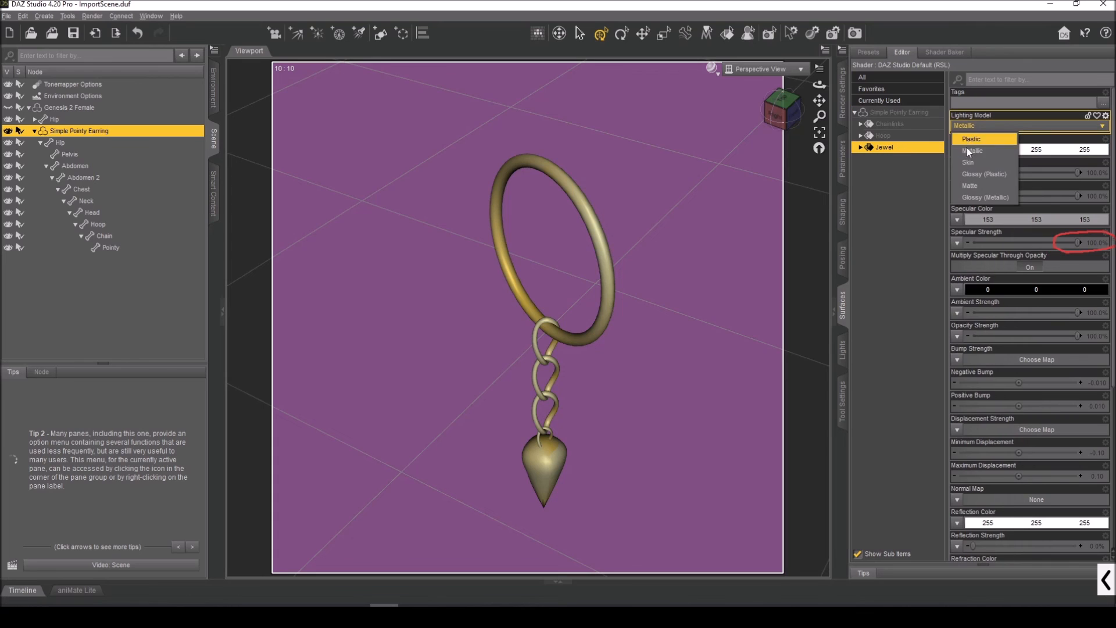
click(979, 198)
Apply Amethyst.png from the Textures/Gems folder as the Jewel surface's Diffuse Color map
click(957, 150)
click(970, 164)
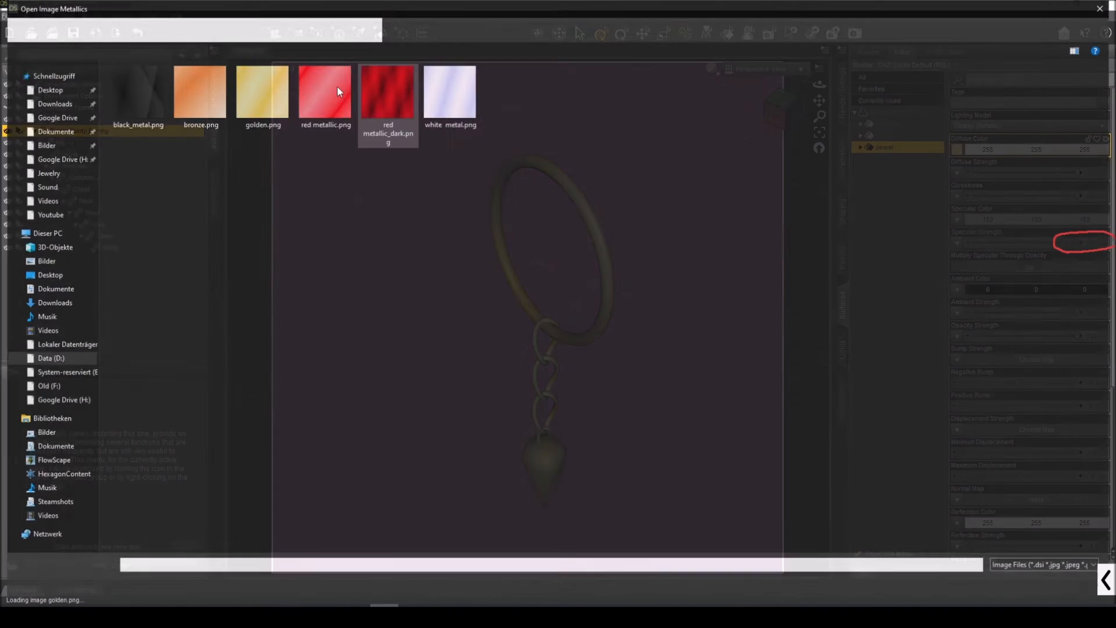
click(247, 28)
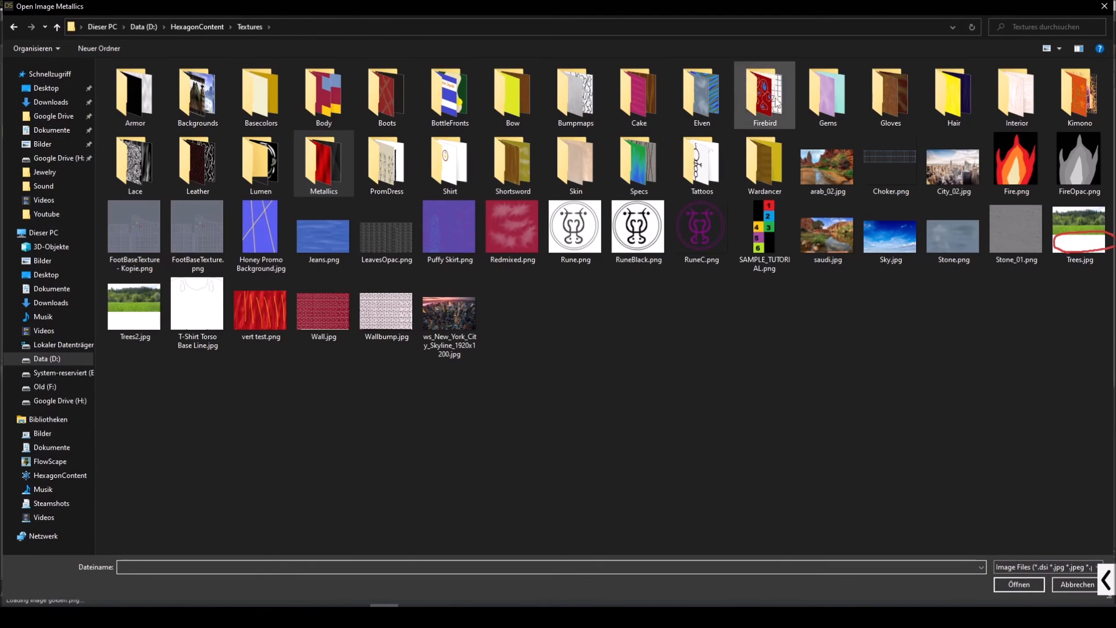
double_click(763, 93)
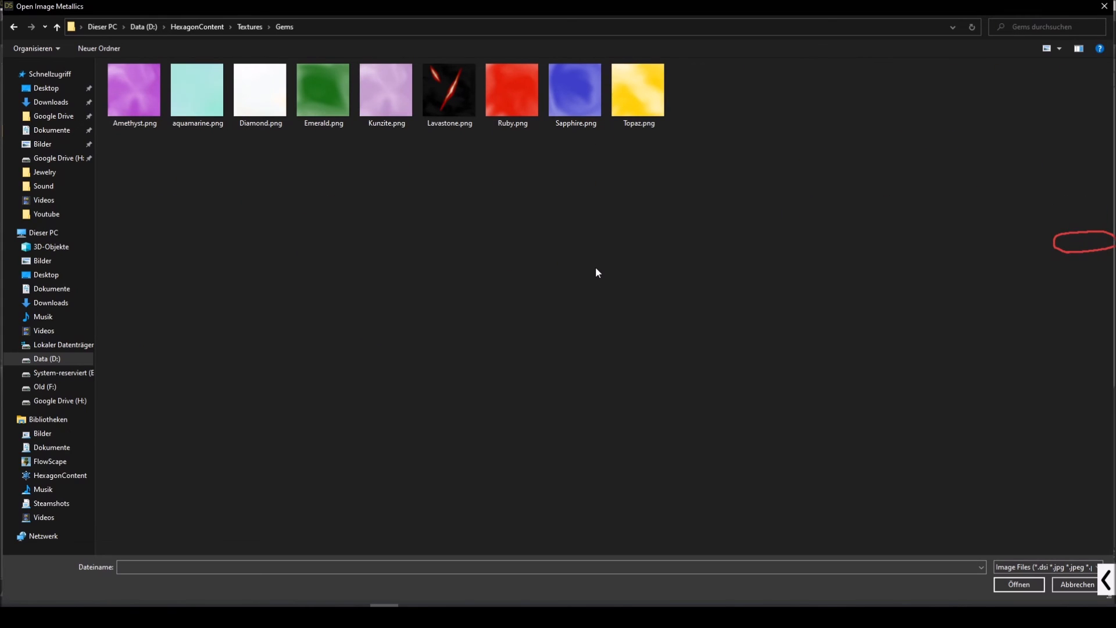
click(573, 111)
click(211, 110)
click(123, 112)
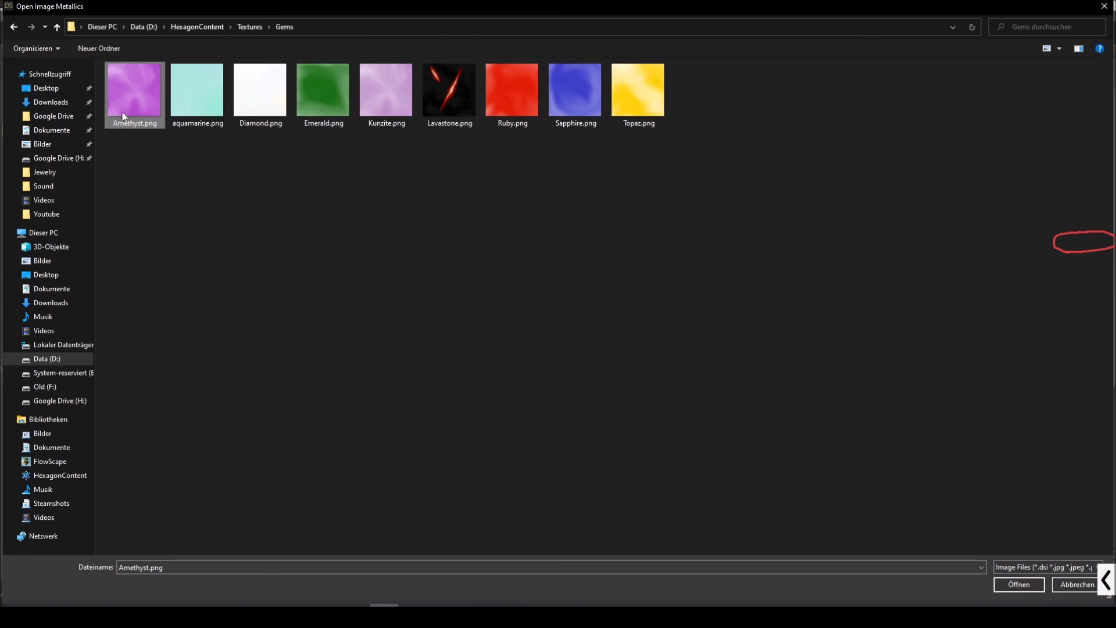
click(1018, 584)
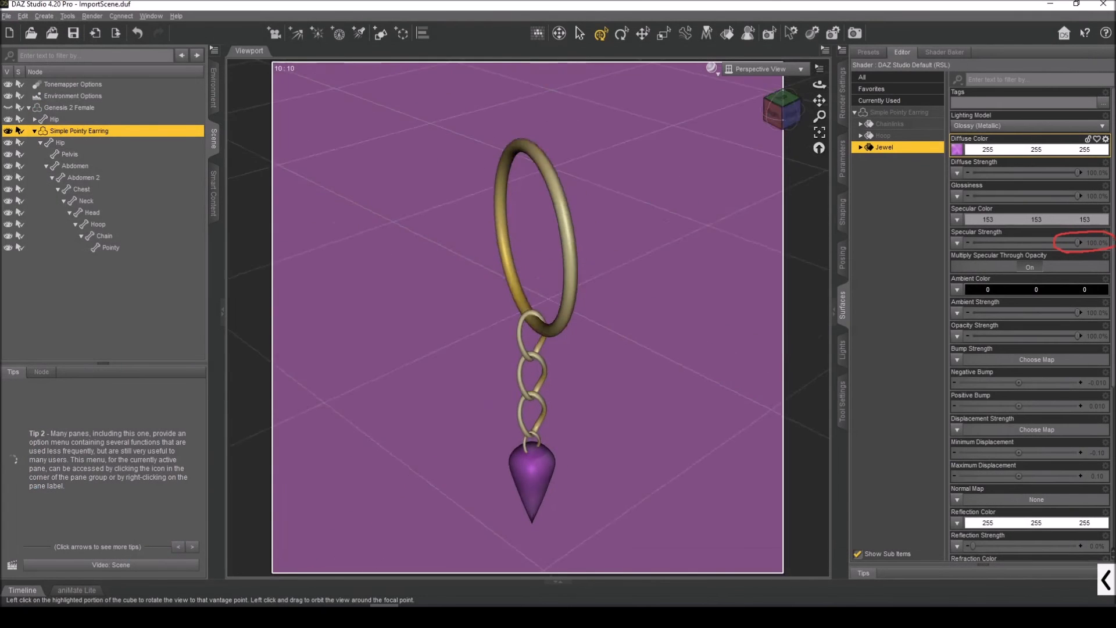
drag(783, 110, 745, 119)
Replace the Jewel surface's Diffuse Color map with aquamarine.png from the Gems folder
click(956, 149)
click(968, 162)
click(960, 153)
click(968, 161)
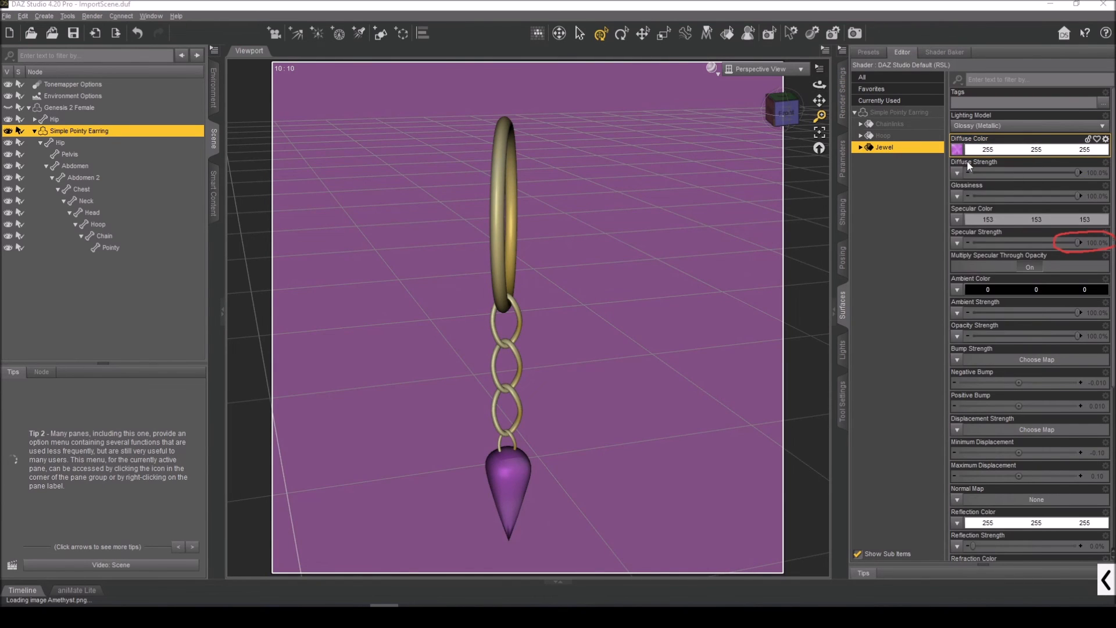
click(177, 102)
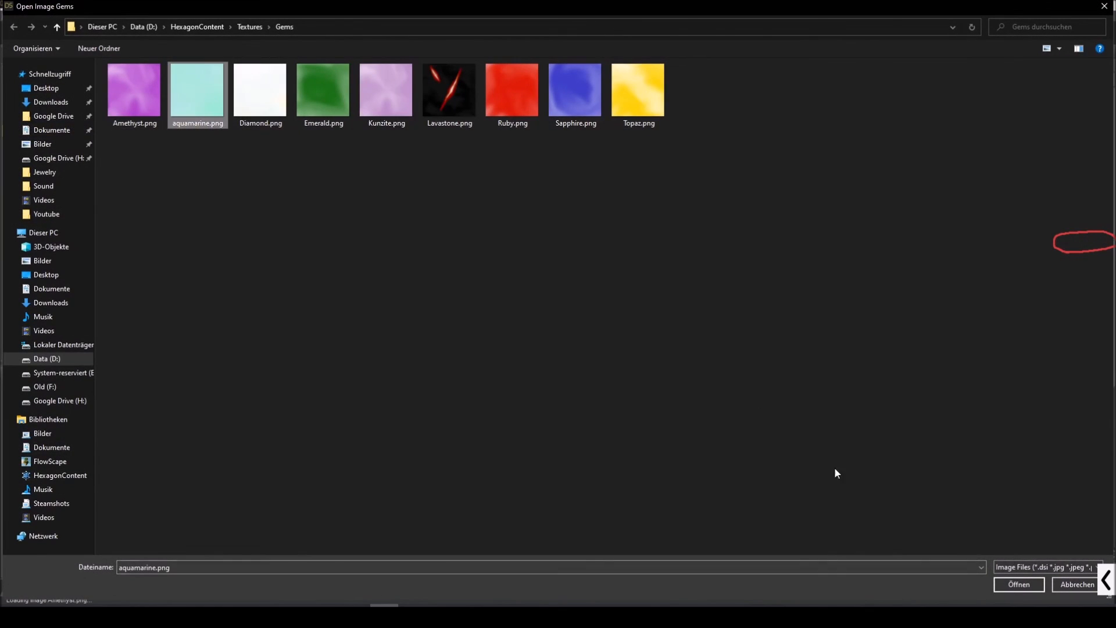
click(1008, 590)
drag(783, 109, 806, 133)
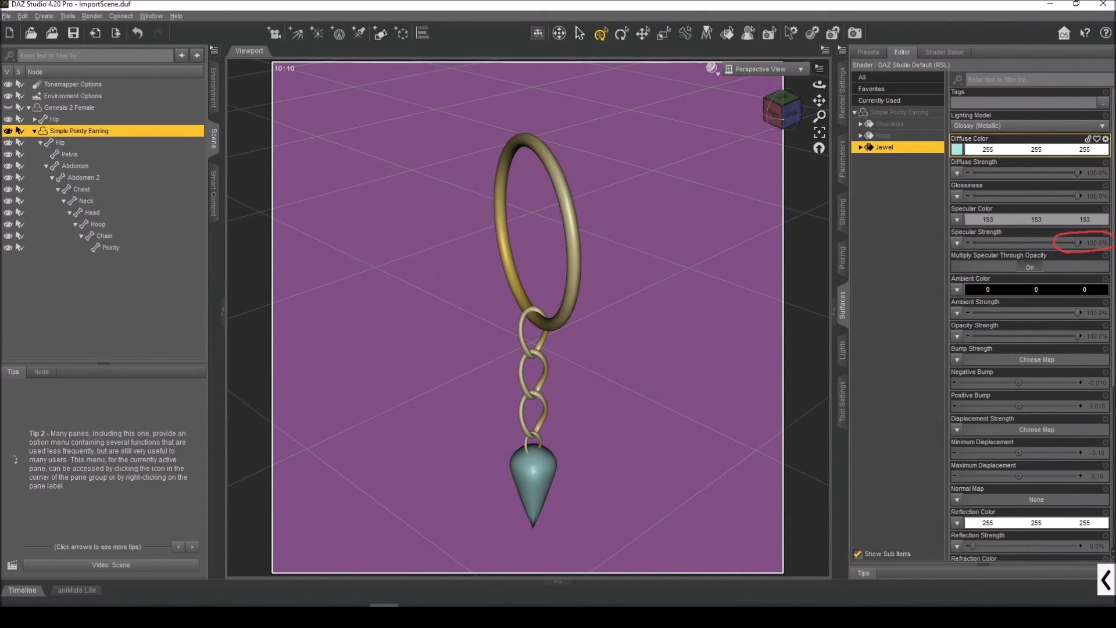
Save the earring as a Figure/Prop asset named Pointy_Earing in the DazUtility/Items folder
click(6, 16)
mouse_move(29, 99)
mouse_move(206, 351)
click(306, 370)
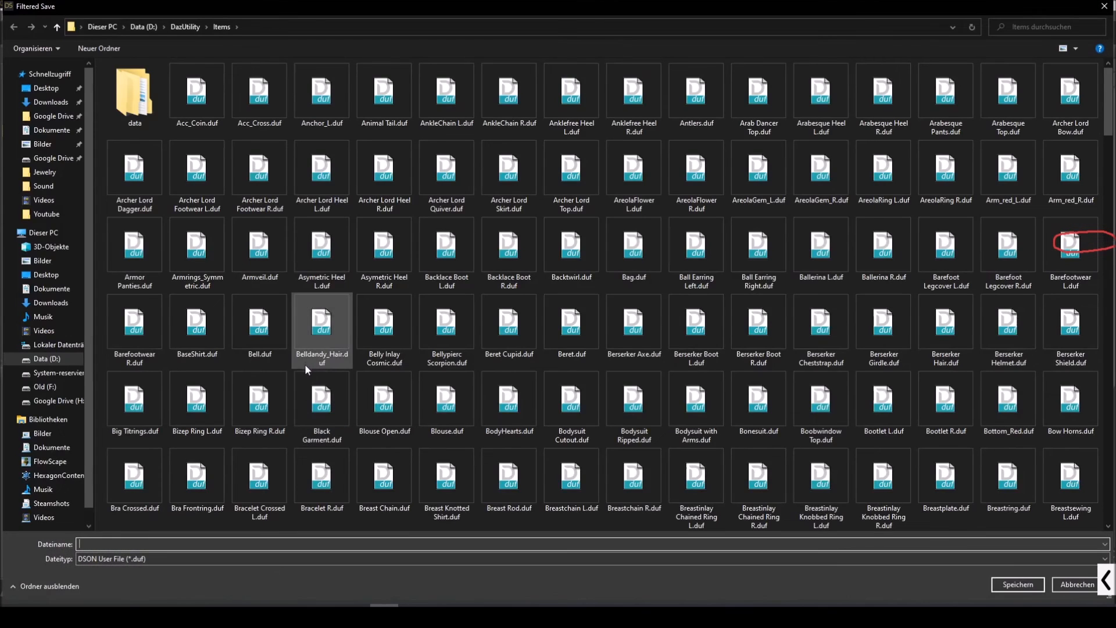
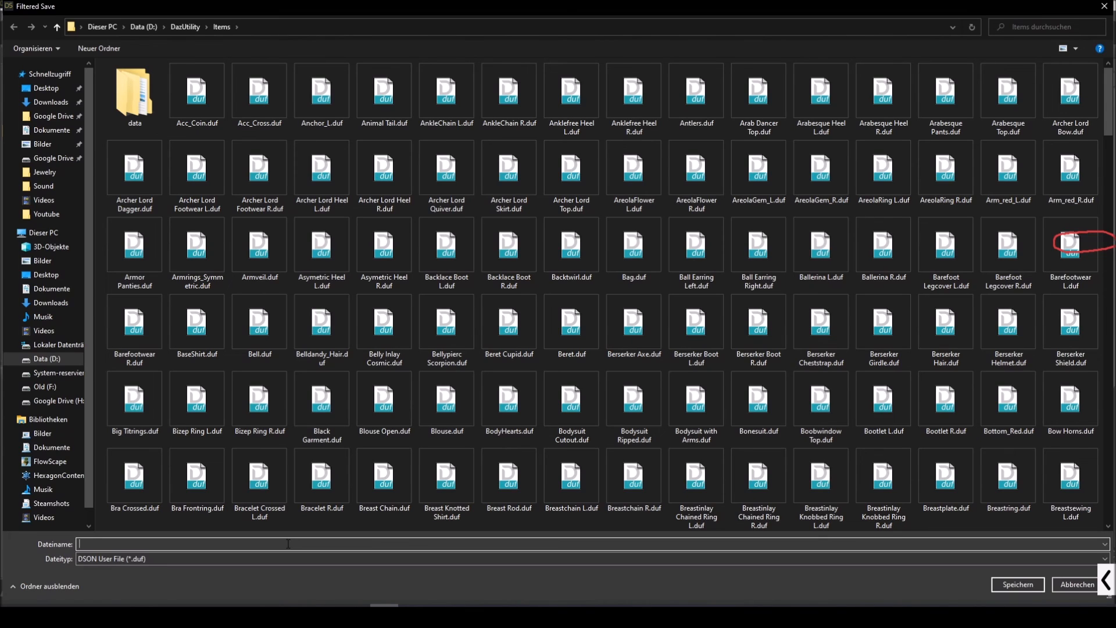
text(Pointy)
text(_Earing)
key(Return)
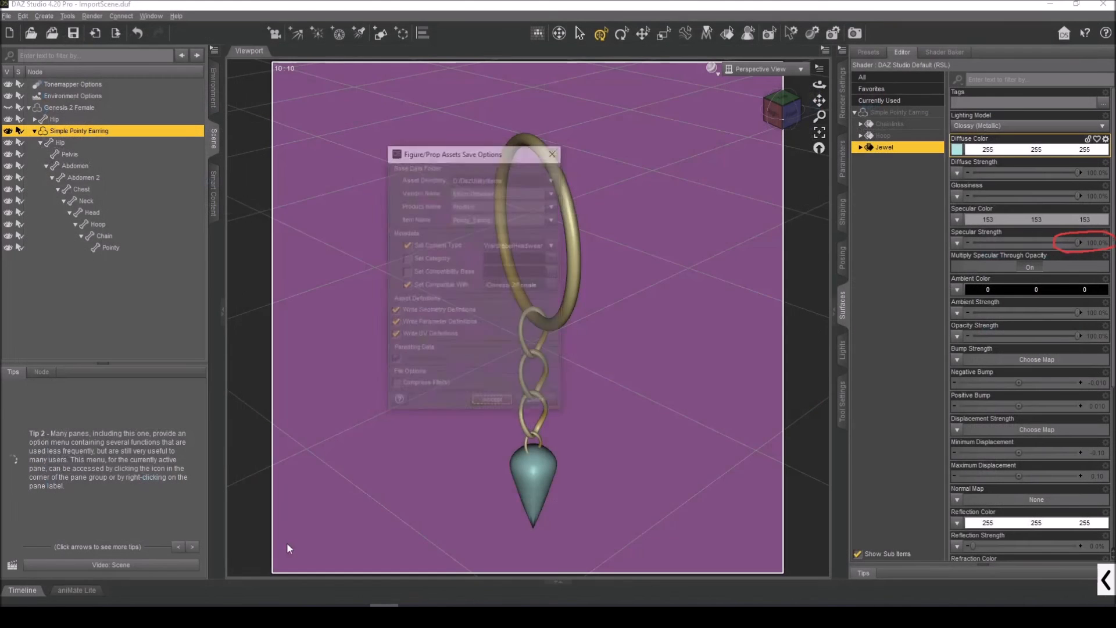
Enable the asset's category, set it to Default/Accessories/Jewelry, and accept the save options
click(433, 258)
click(488, 259)
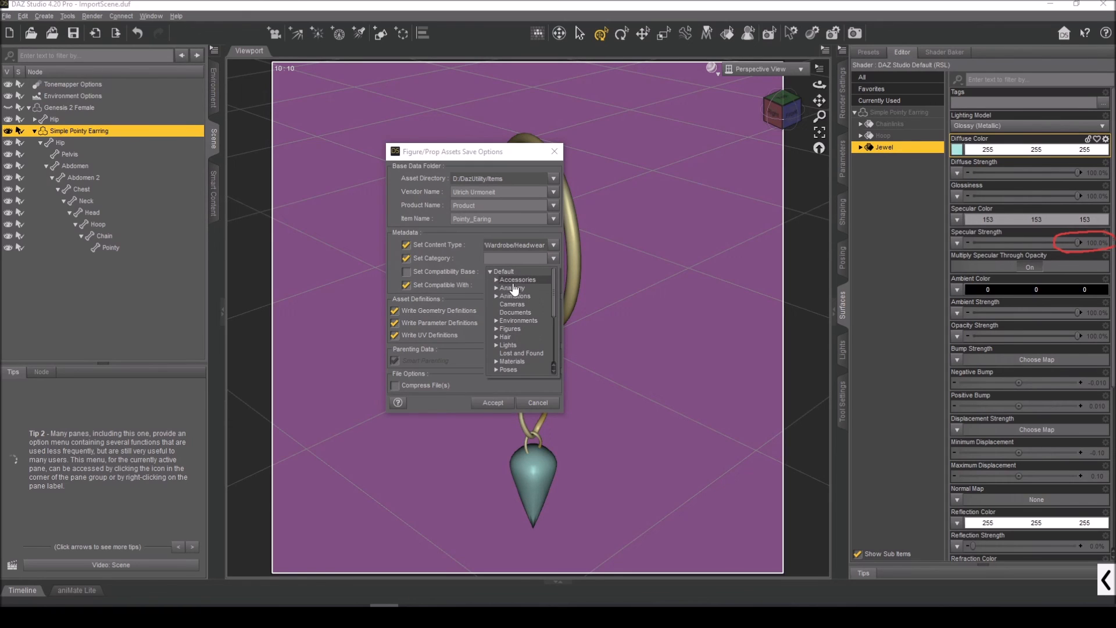
click(497, 280)
click(511, 280)
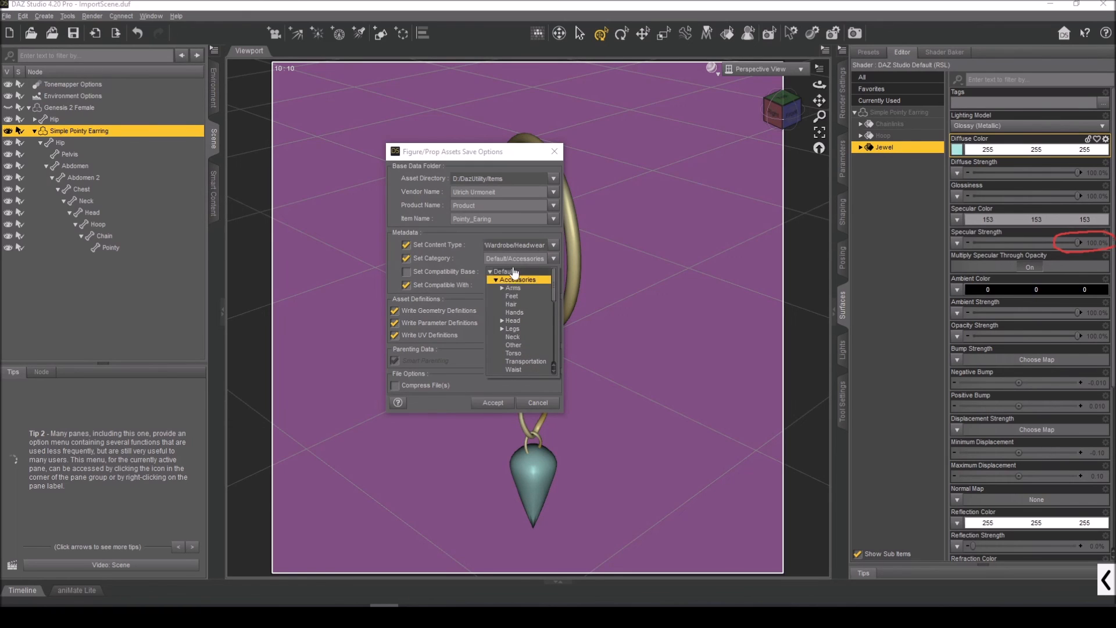
text(/J)
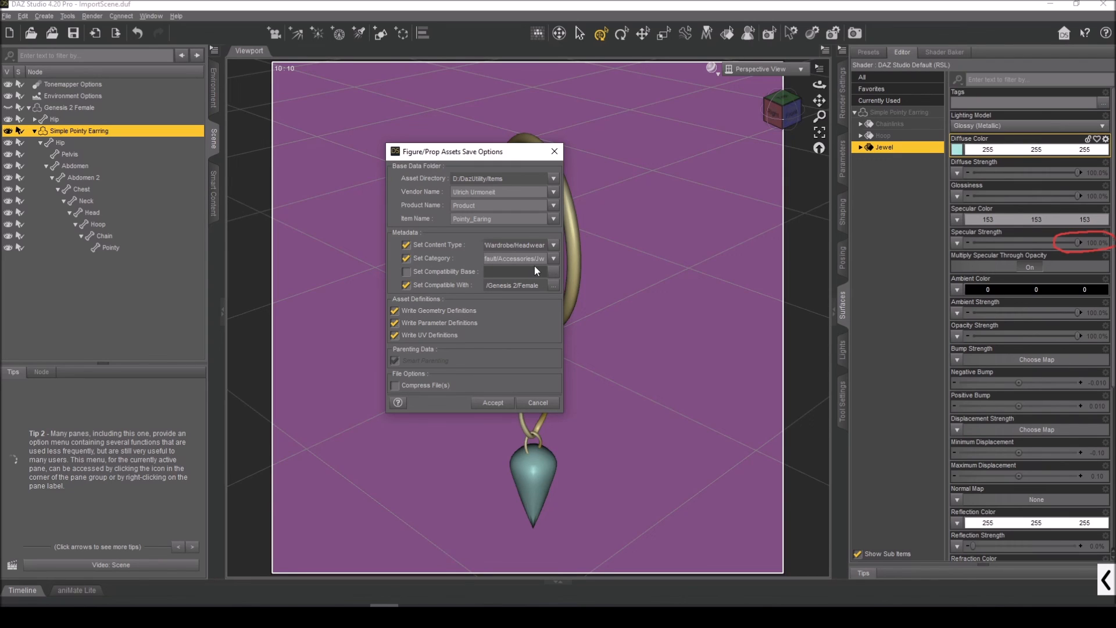
text(ewelry)
click(493, 402)
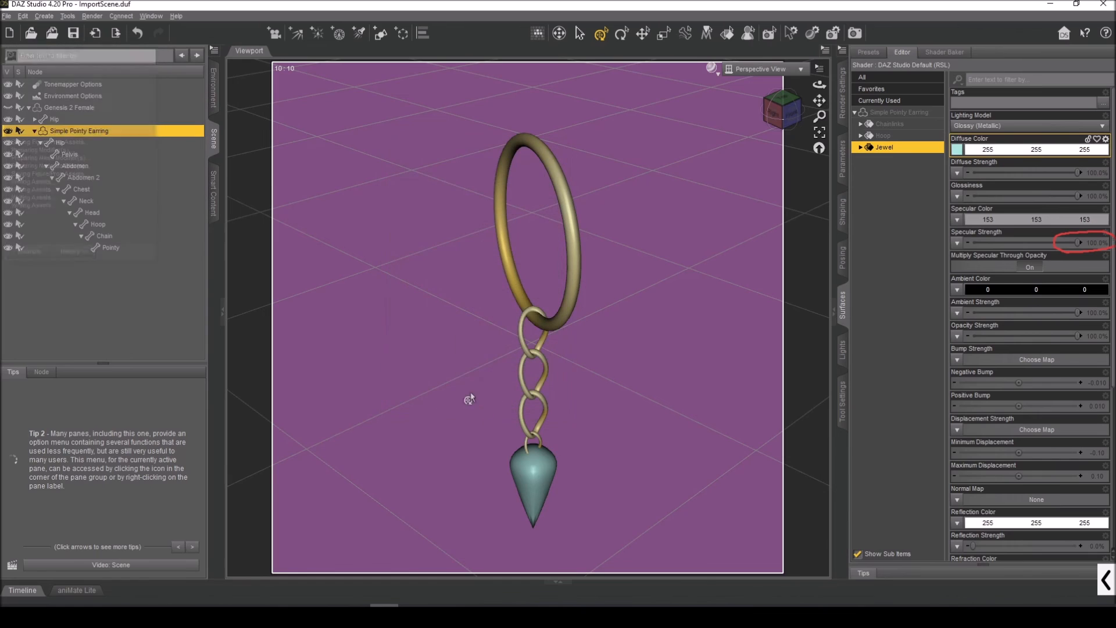
Find the saved Pointy_Earing among the Accessories/Jewelry items in Smart Content
click(213, 192)
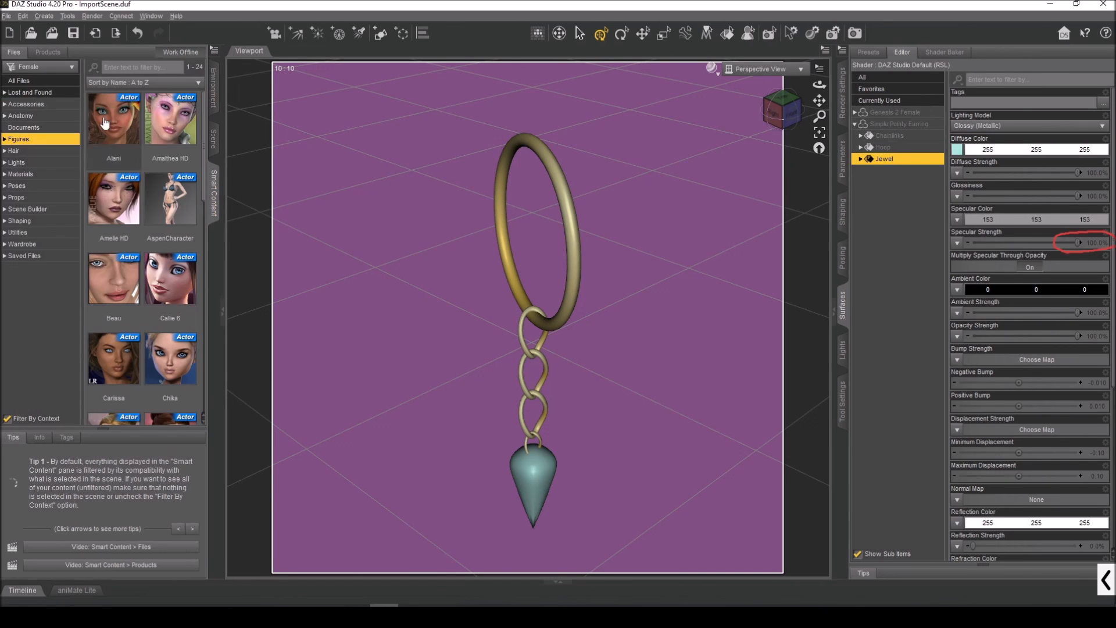
click(5, 104)
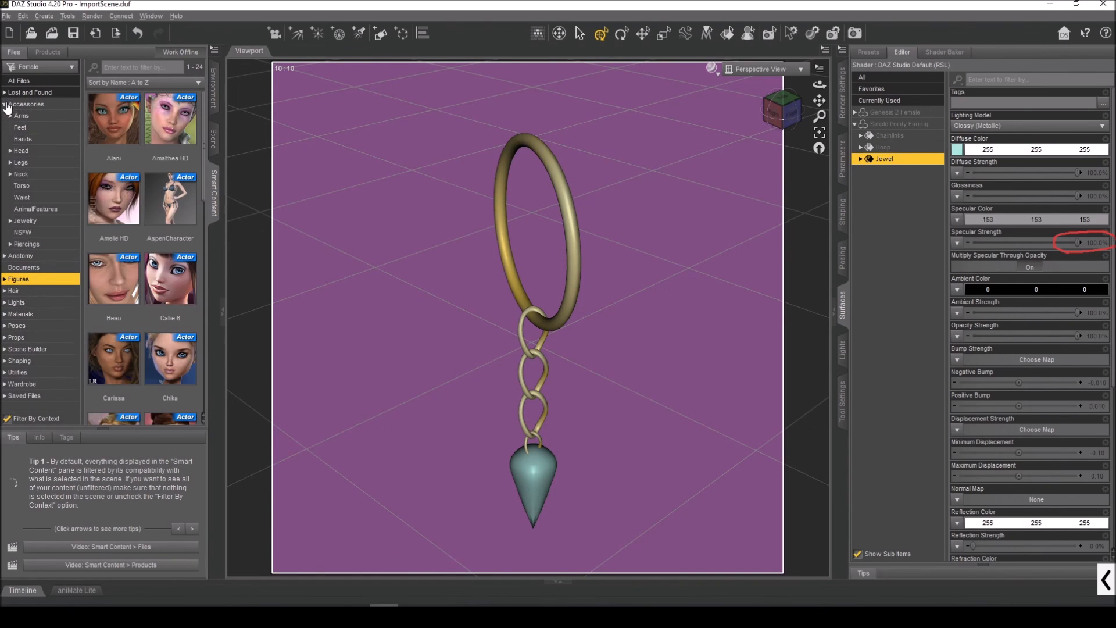
click(30, 221)
scroll(142, 186, down, 2)
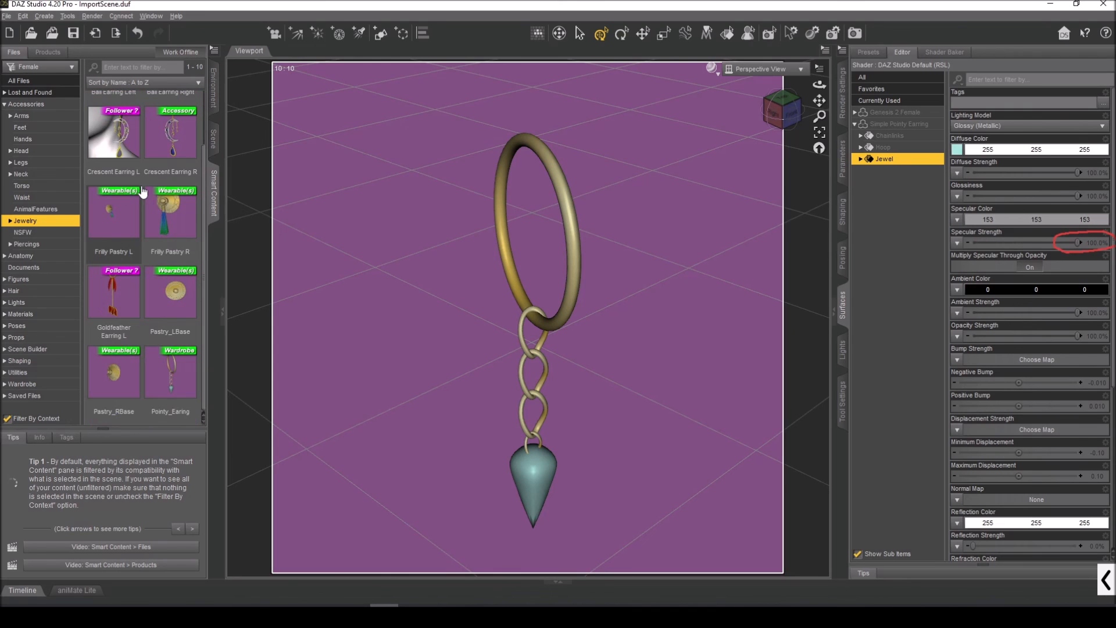
mouse_move(170, 366)
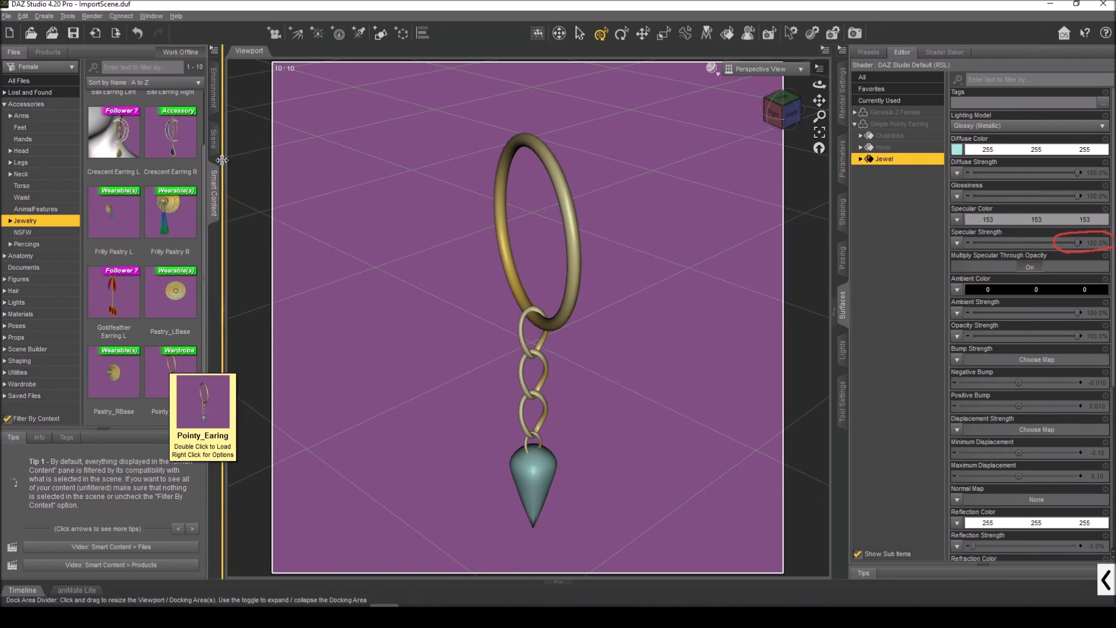
Delete Simple Pointy Earring from the scene and load the saved Pointy_Earing onto Genesis 2 Female from Smart Content
click(213, 139)
click(56, 132)
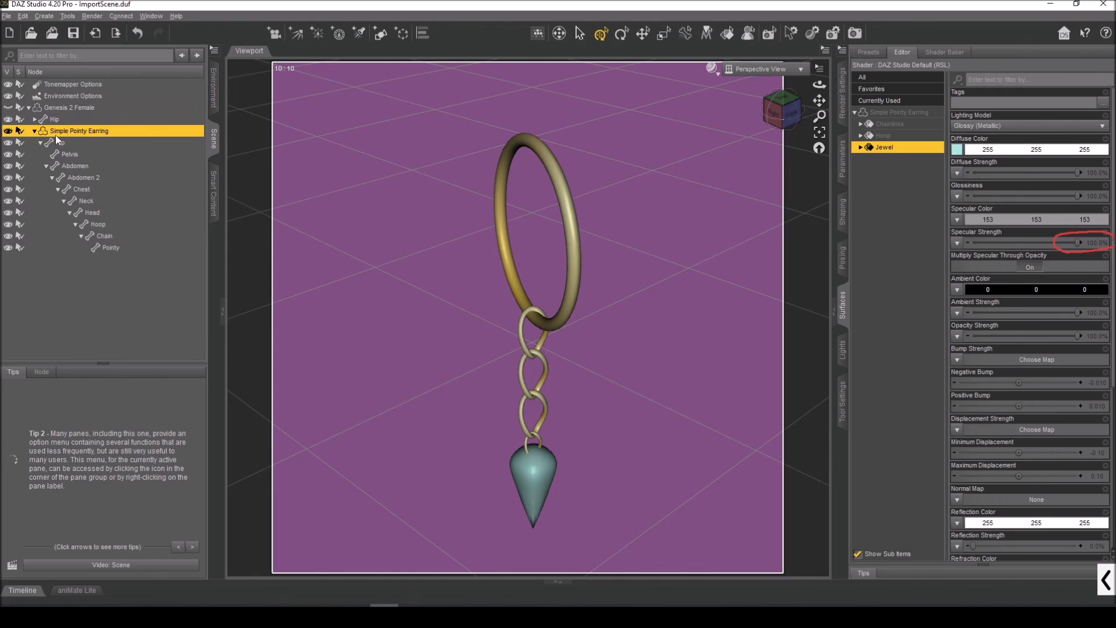
key(Delete)
click(69, 108)
click(214, 197)
double_click(171, 373)
click(213, 140)
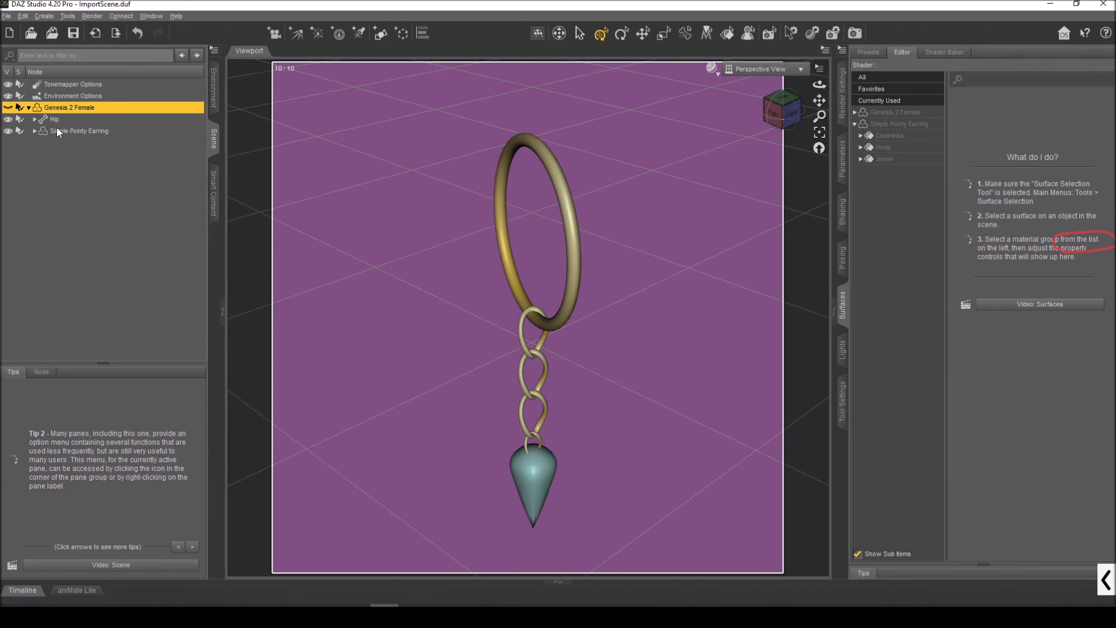
Select the earring's Chain bone and show its rotation properties for posing
drag(795, 117, 805, 104)
click(536, 362)
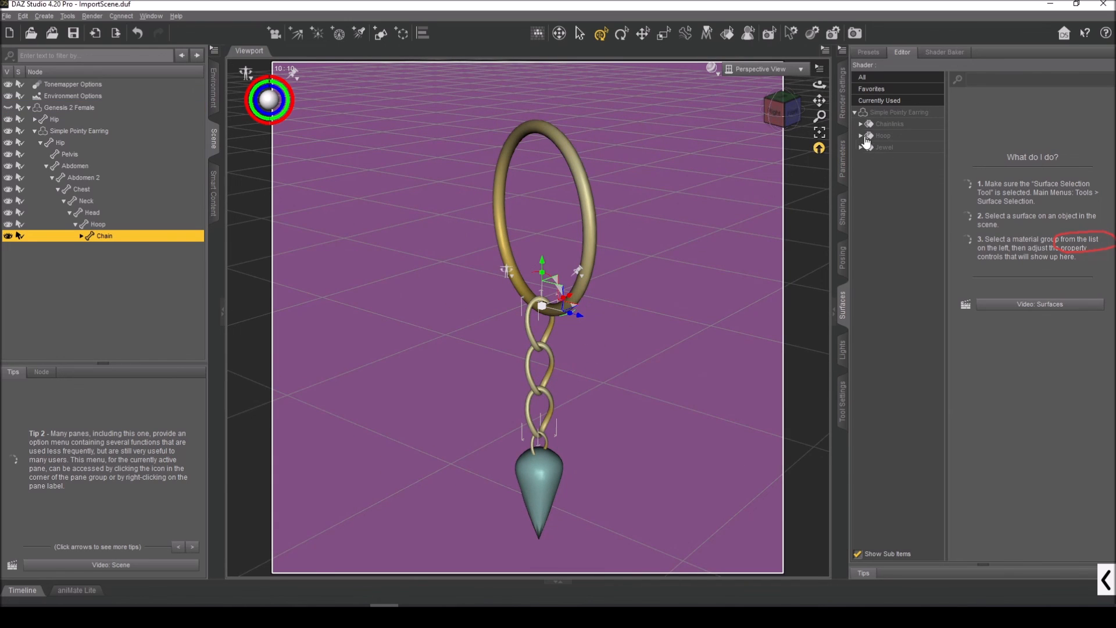
click(844, 260)
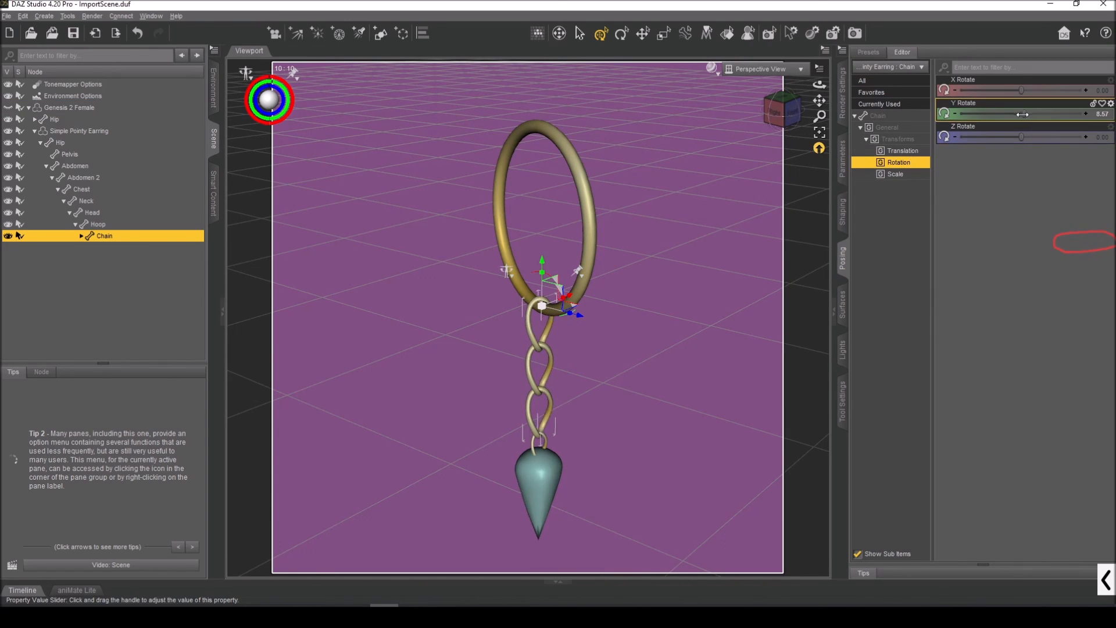
Test the Chain bone's rotation on Y, about 12 degrees on Z and about 3 degrees on X, undoing each rotation
key(ctrl+z)
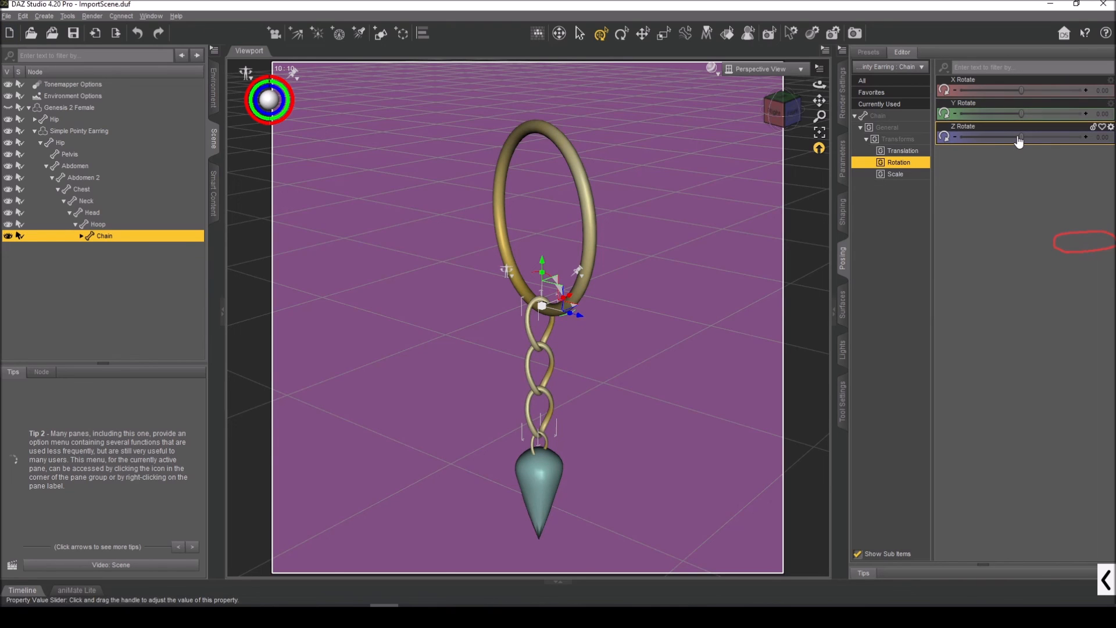
mouse_move(1019, 142)
mouse_down()
mouse_move(1009, 153)
mouse_move(1027, 159)
mouse_up()
mouse_move(1021, 91)
mouse_down()
mouse_move(1047, 102)
mouse_move(1023, 110)
mouse_up()
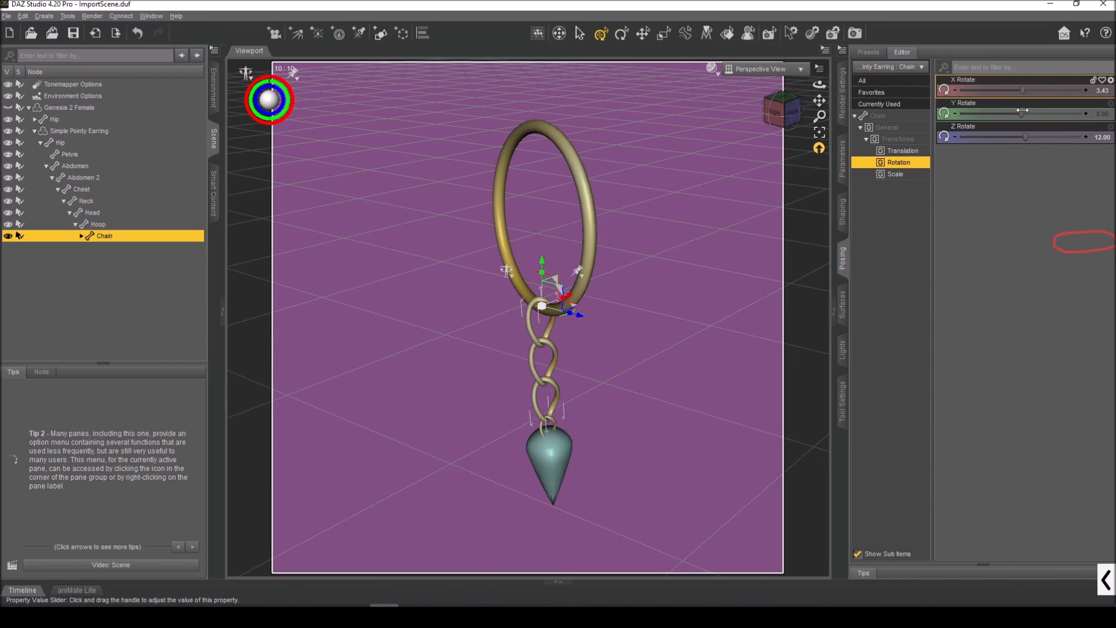
key(ctrl+z)
key(ctrl+z)
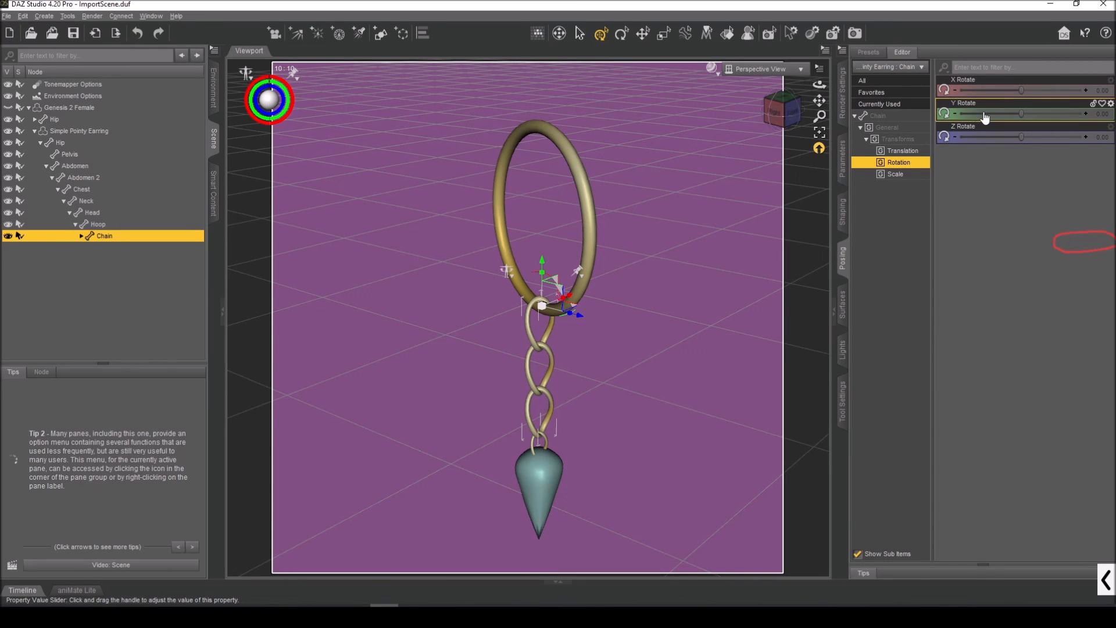
Lock the Chain bone's Y Rotate property
right_click(1001, 112)
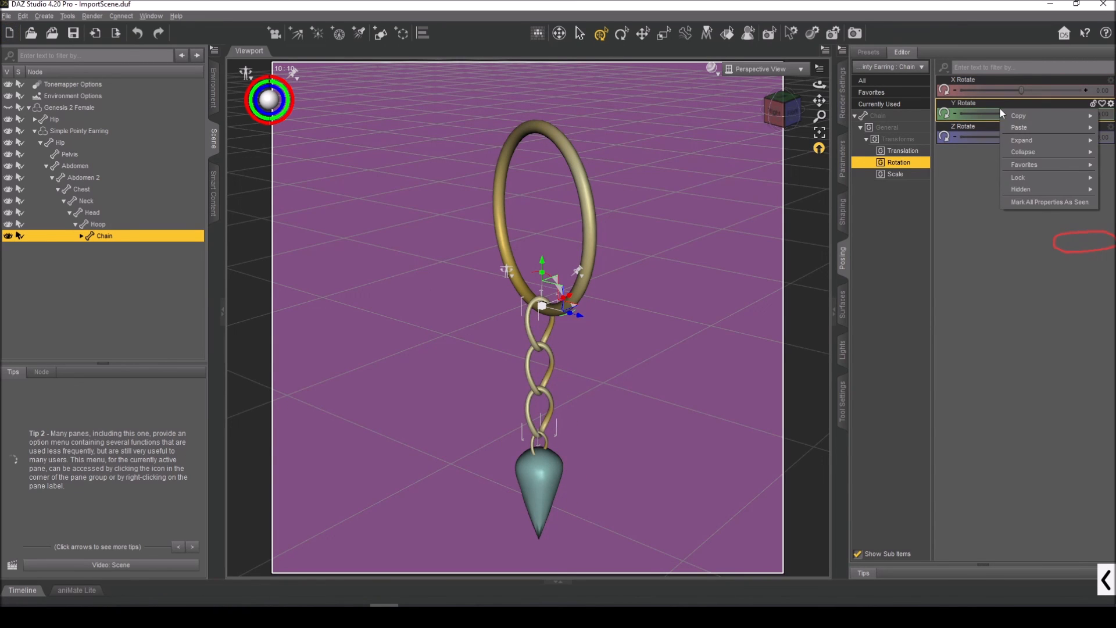
mouse_move(1035, 182)
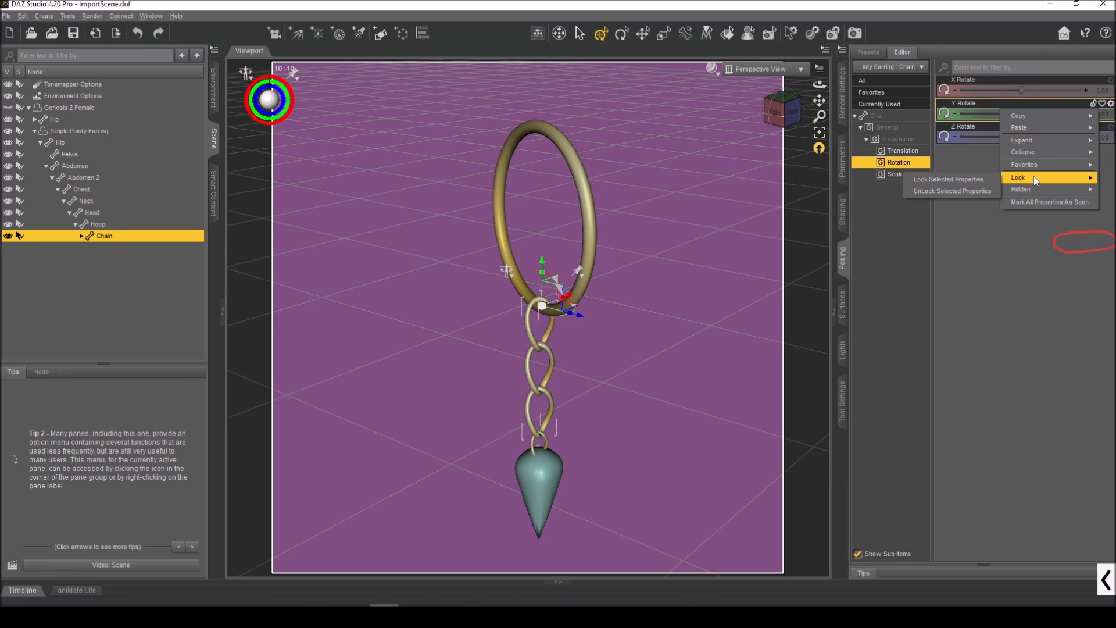
click(957, 180)
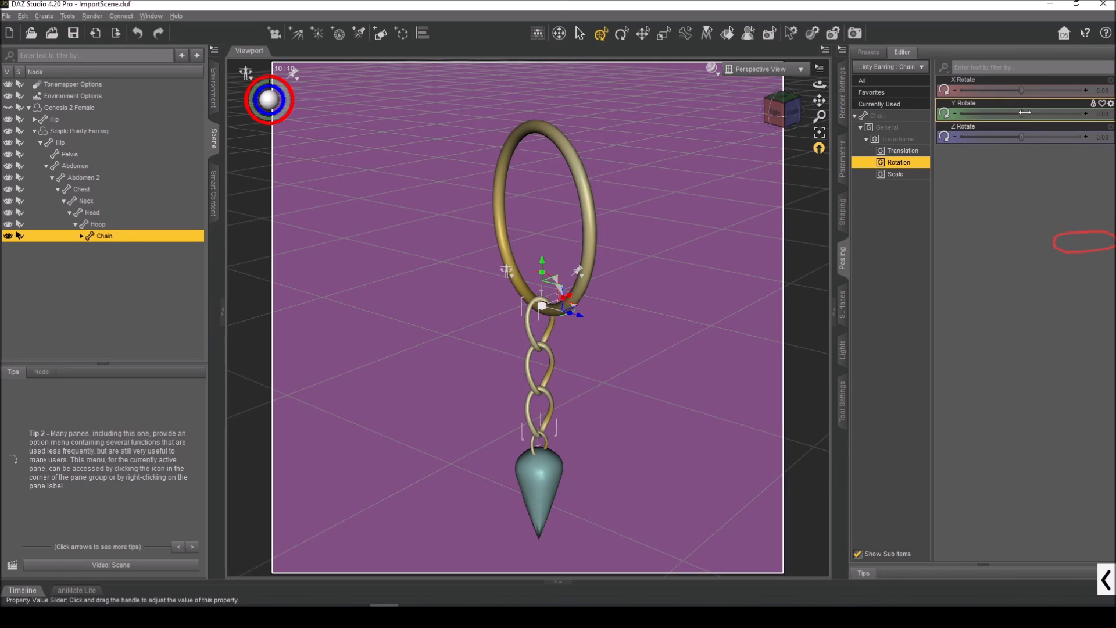
Test the Chain bone's Z rotation at about 5 degrees and undo it
mouse_move(1022, 139)
mouse_down()
mouse_move(1093, 138)
mouse_move(1041, 140)
mouse_move(1025, 157)
mouse_up()
key(ctrl+z)
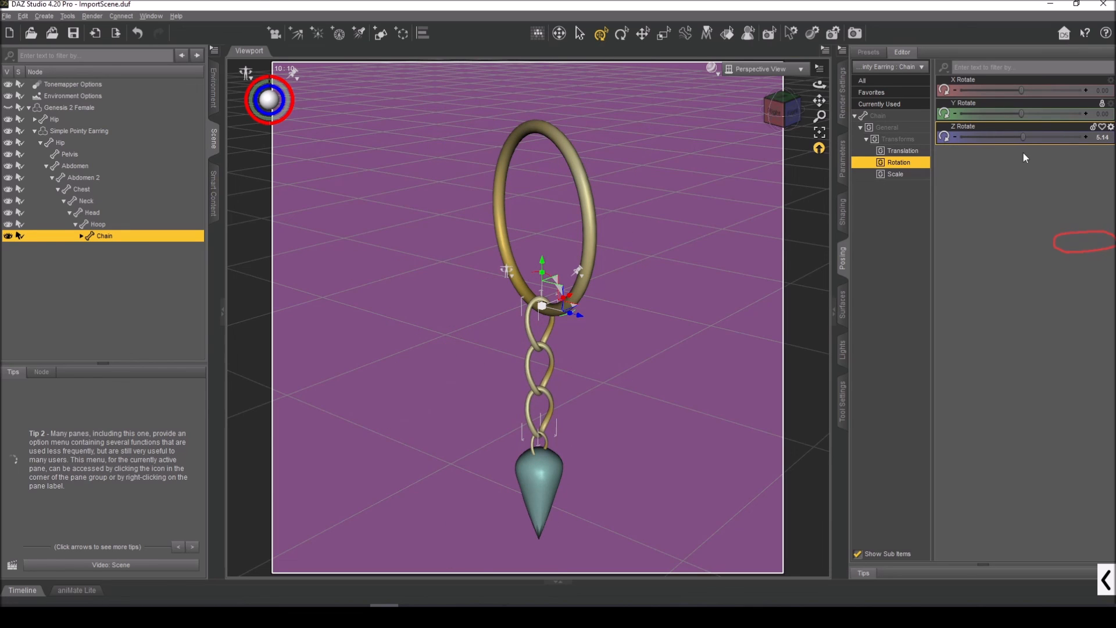
right_click(990, 124)
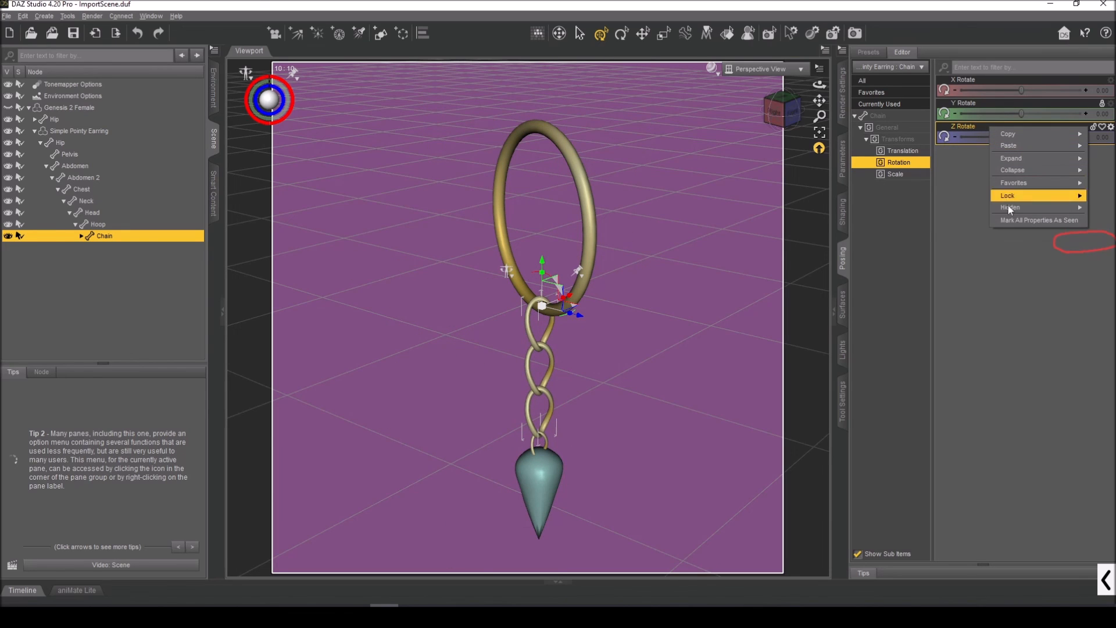
click(967, 175)
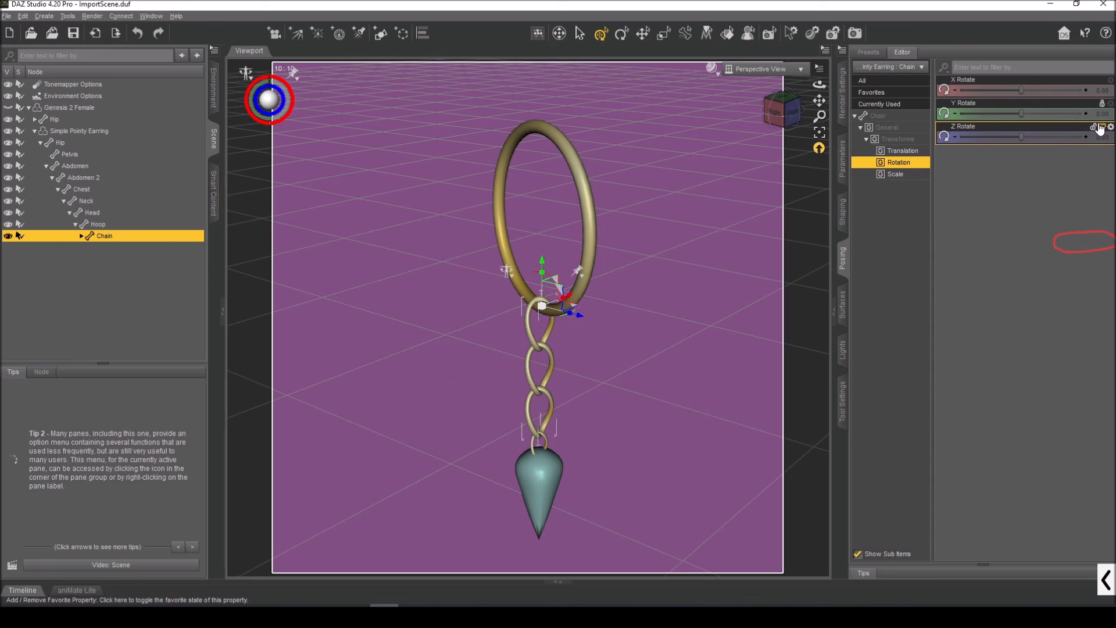
Limit the Chain bone's Z Rotate property to a minimum of -90 and a maximum of 90
click(1110, 127)
click(1080, 136)
drag(603, 194, 442, 176)
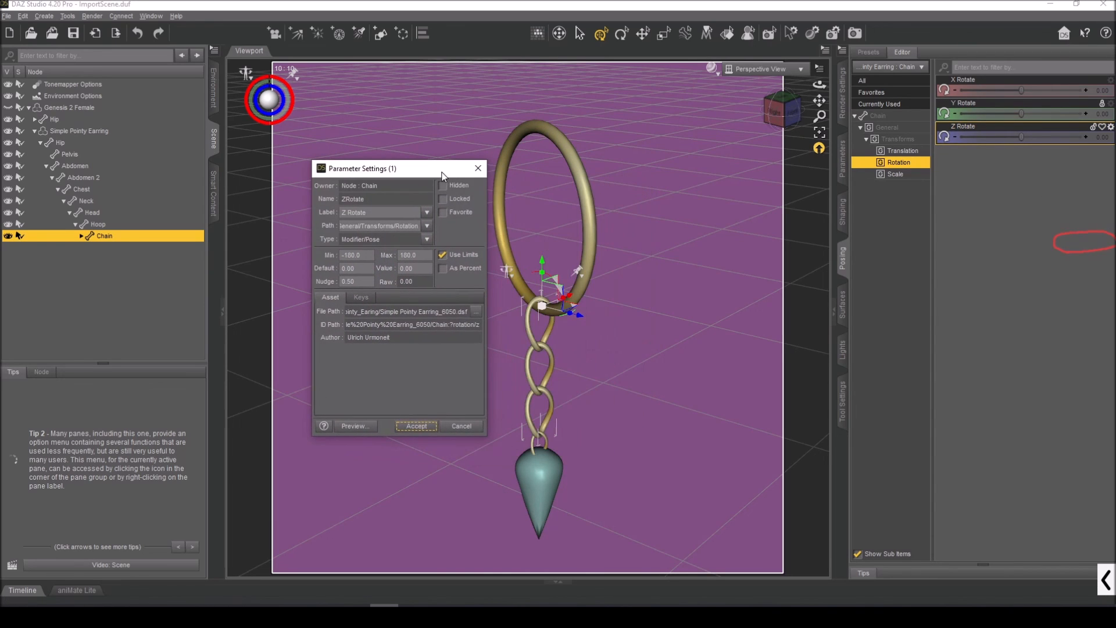
drag(363, 255, 329, 257)
text(-90)
key(Tab)
text(90)
click(418, 427)
Test the Chain bone's Z rotation down to -90 and in the opposite direction, undo it and deselect the bone
drag(1021, 139, 843, 172)
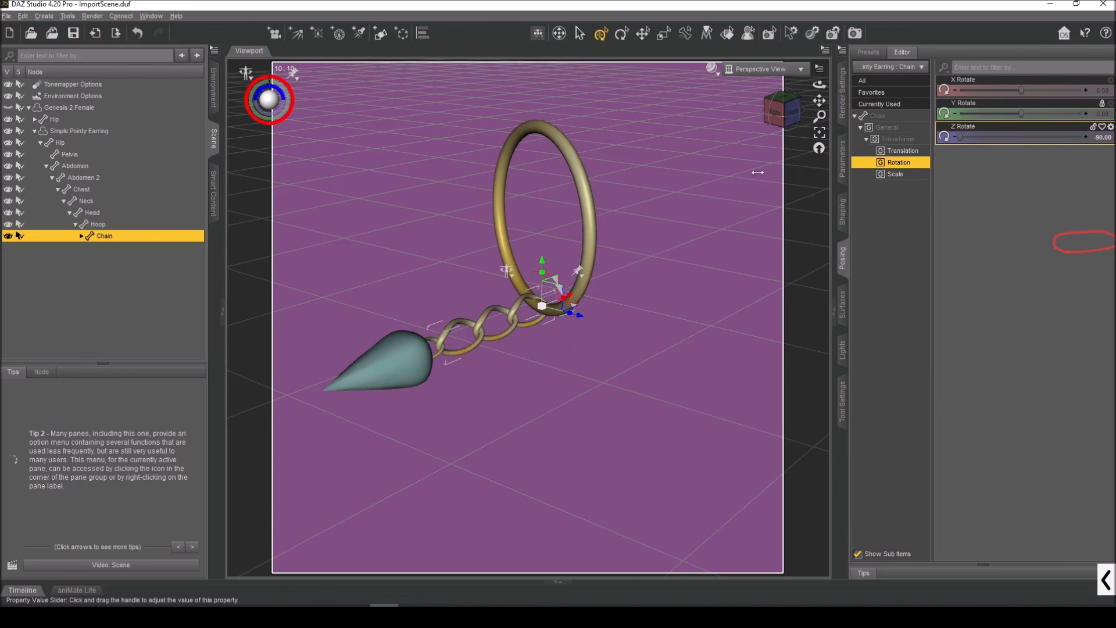
drag(1006, 161, 1098, 178)
key(ctrl+z)
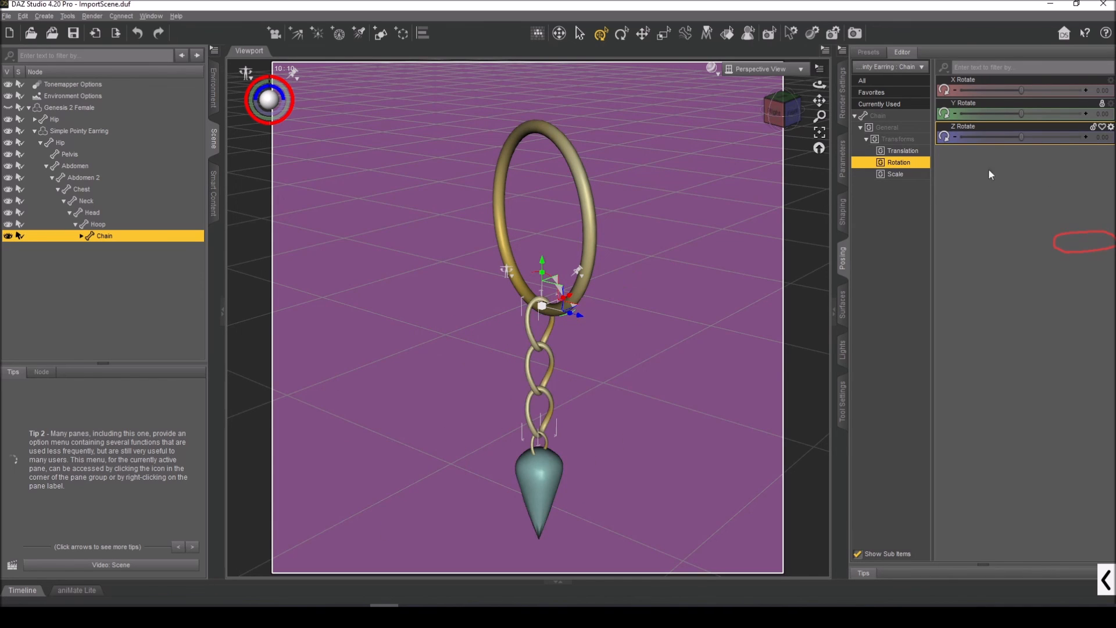
click(748, 128)
mouse_move(771, 119)
mouse_down()
mouse_move(793, 118)
mouse_move(772, 114)
mouse_up()
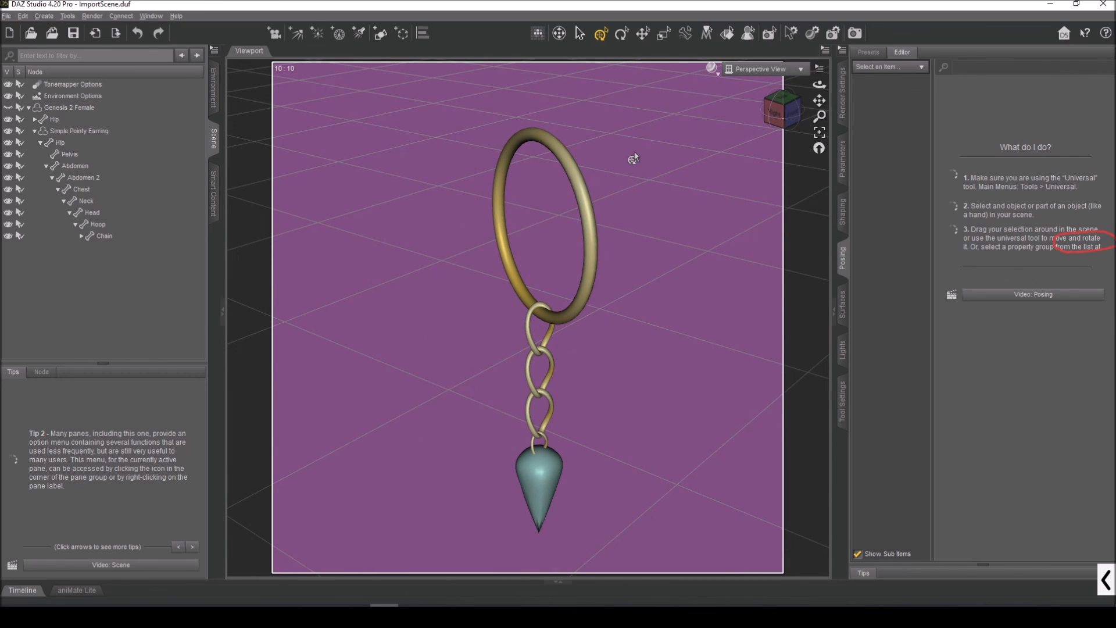
Inspect the X Rotate parameter settings of Simple Pointy Earring and the rotation properties of its Hoop and Chain bones
click(80, 135)
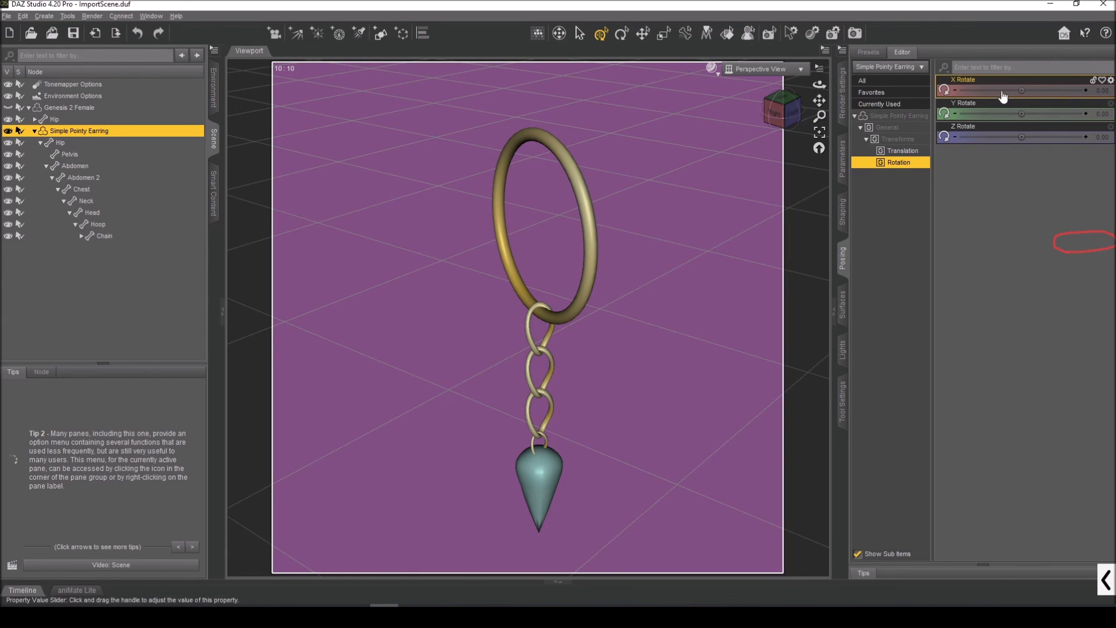
click(1111, 82)
click(1076, 90)
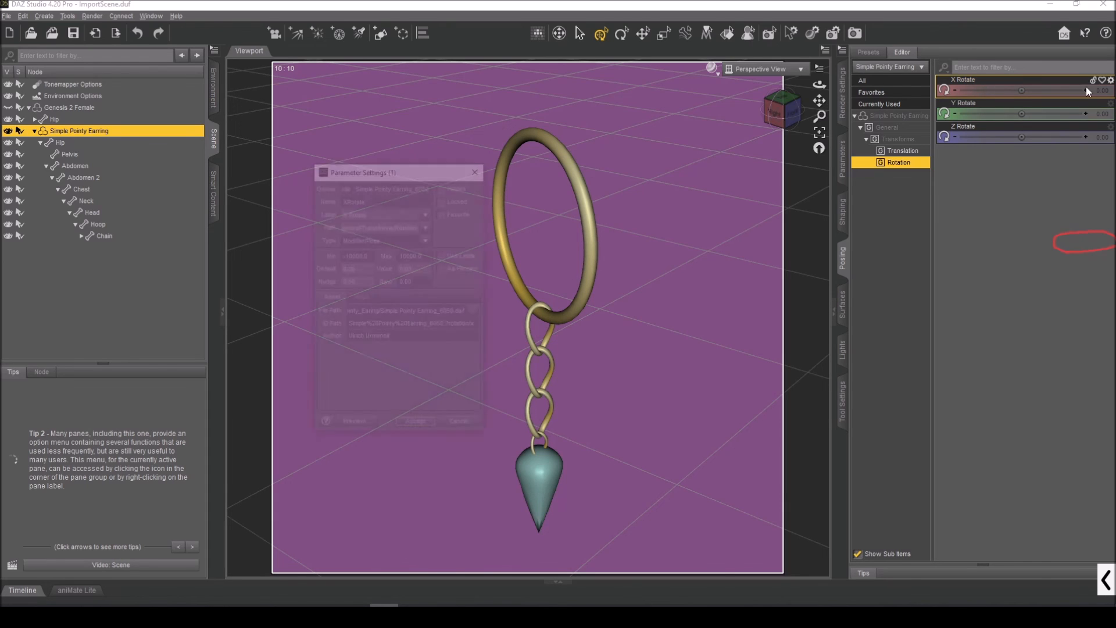
drag(411, 162, 504, 152)
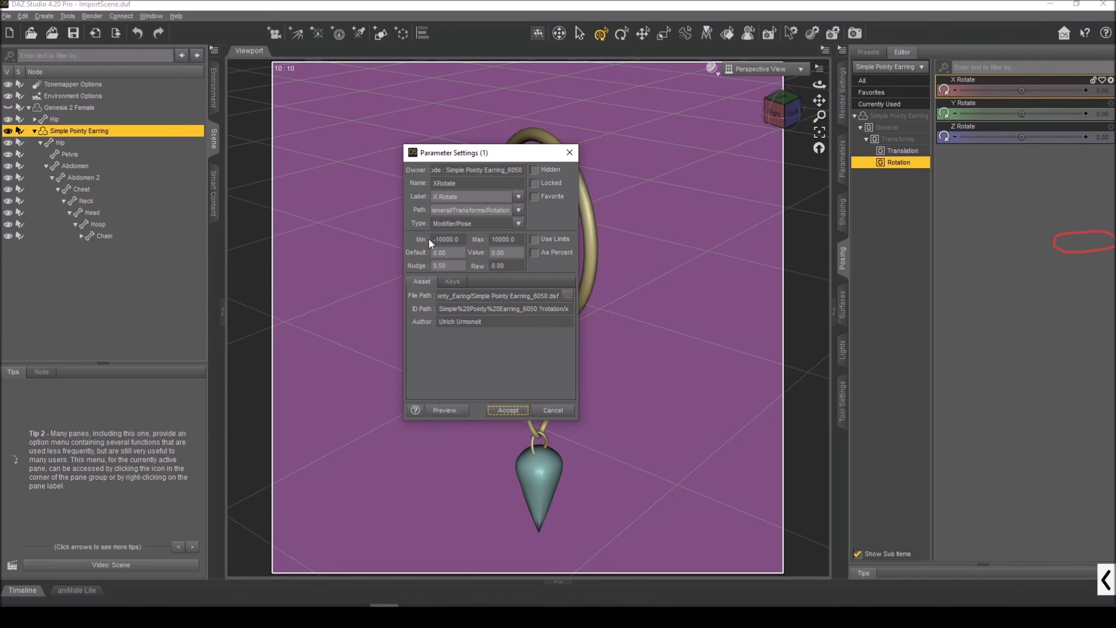
click(553, 417)
mouse_move(783, 111)
mouse_down()
mouse_move(817, 111)
mouse_move(778, 110)
mouse_up()
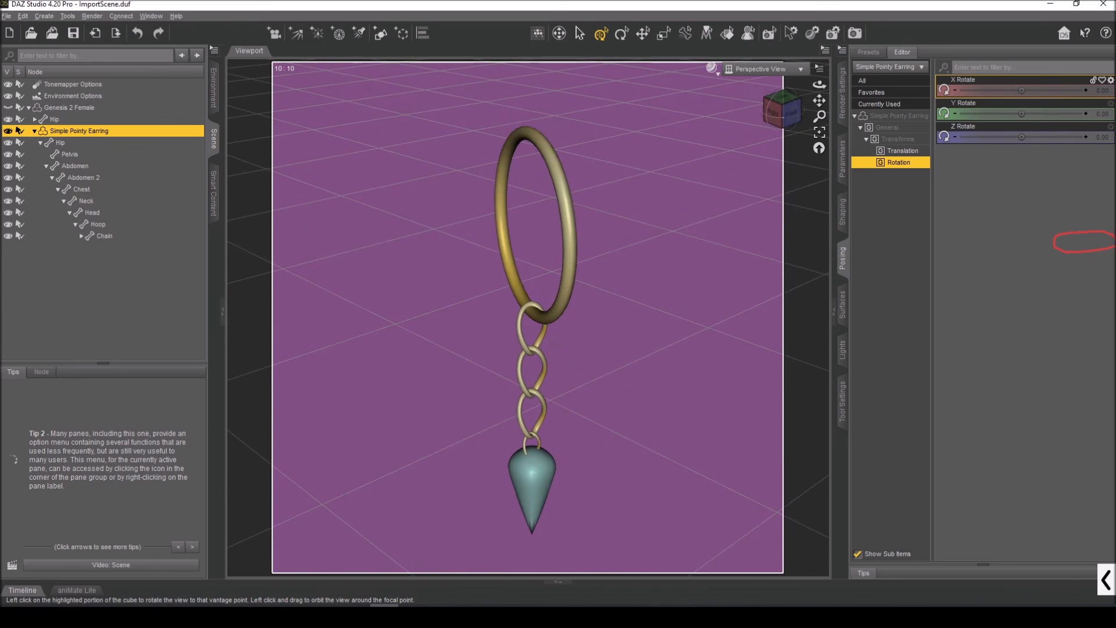
click(1093, 104)
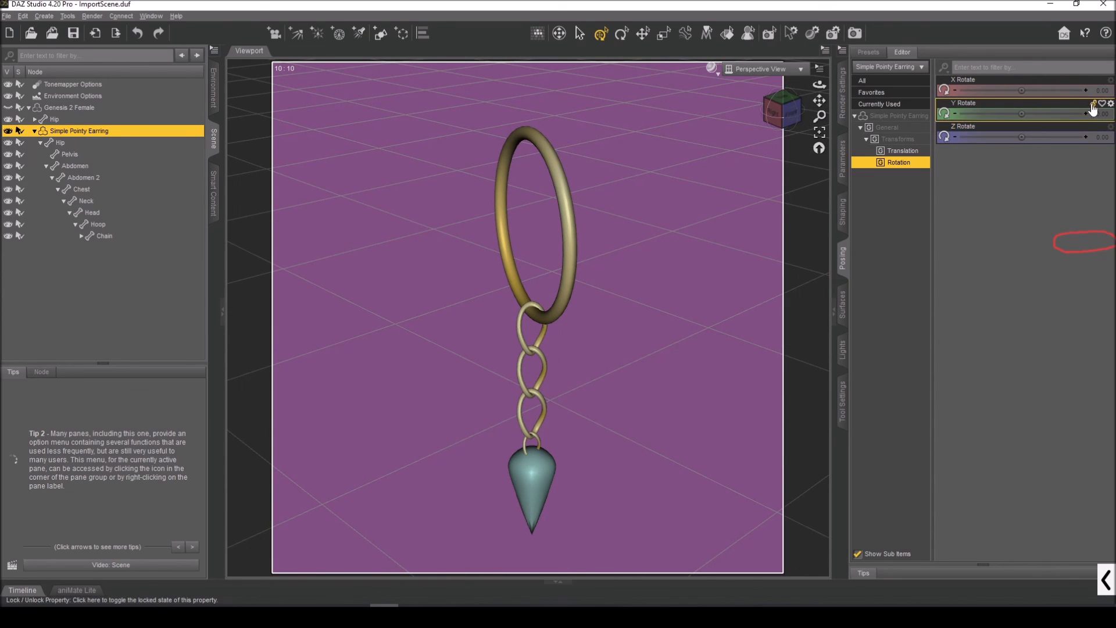
click(97, 224)
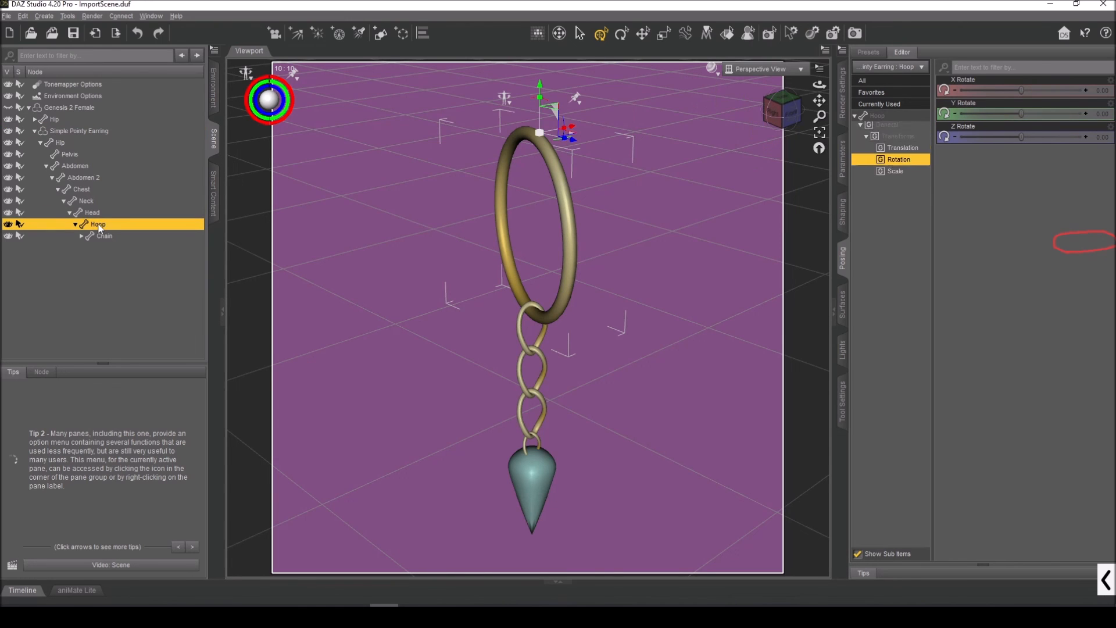
click(100, 235)
click(100, 227)
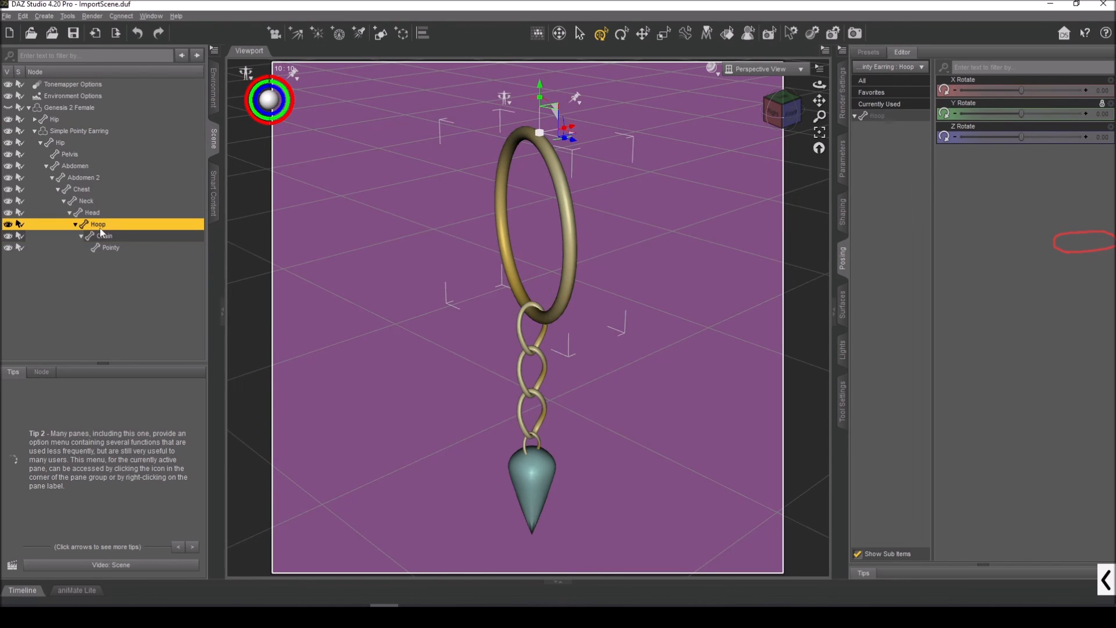
mouse_move(777, 114)
mouse_down()
mouse_move(721, 119)
mouse_move(786, 116)
mouse_move(772, 116)
mouse_up()
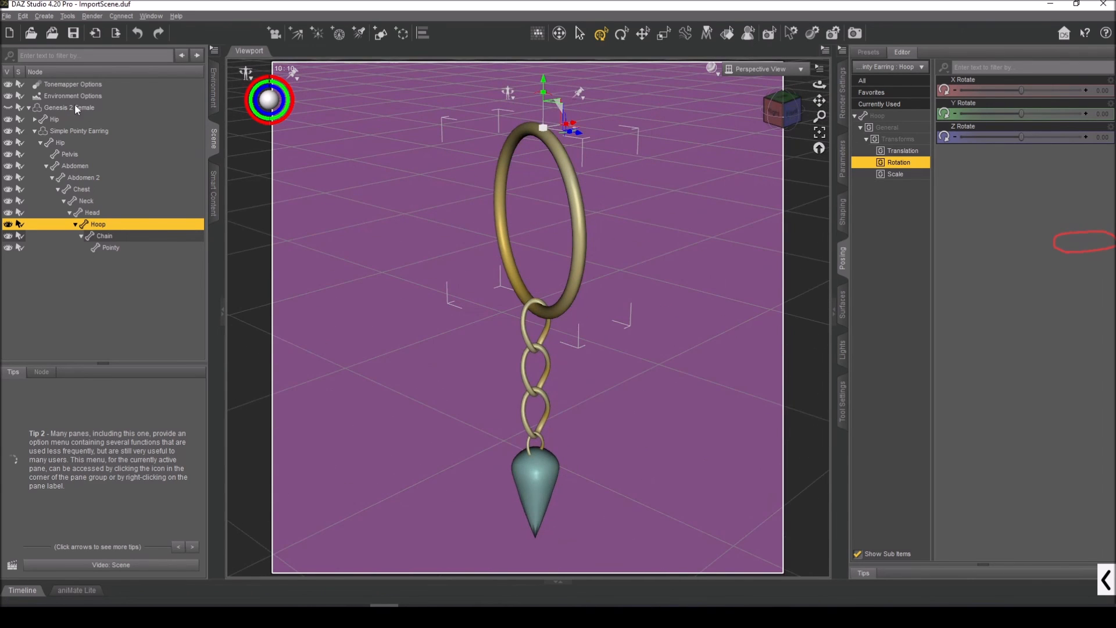
Make Genesis 2 Female visible and set its Keiko 6 Body shape to 1.00
click(8, 107)
click(68, 108)
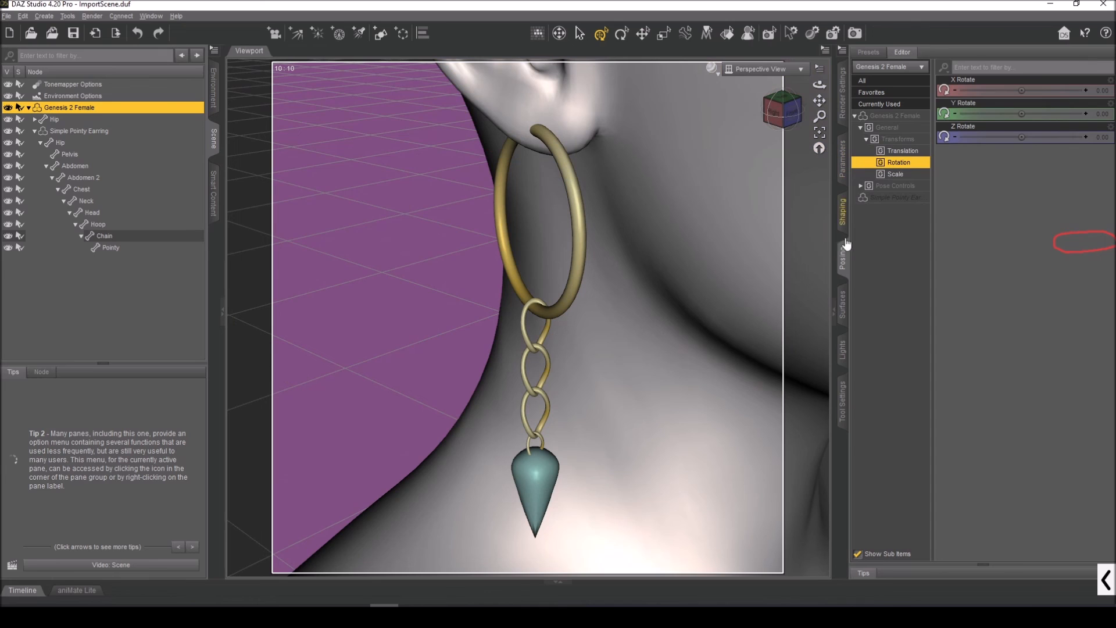
click(846, 222)
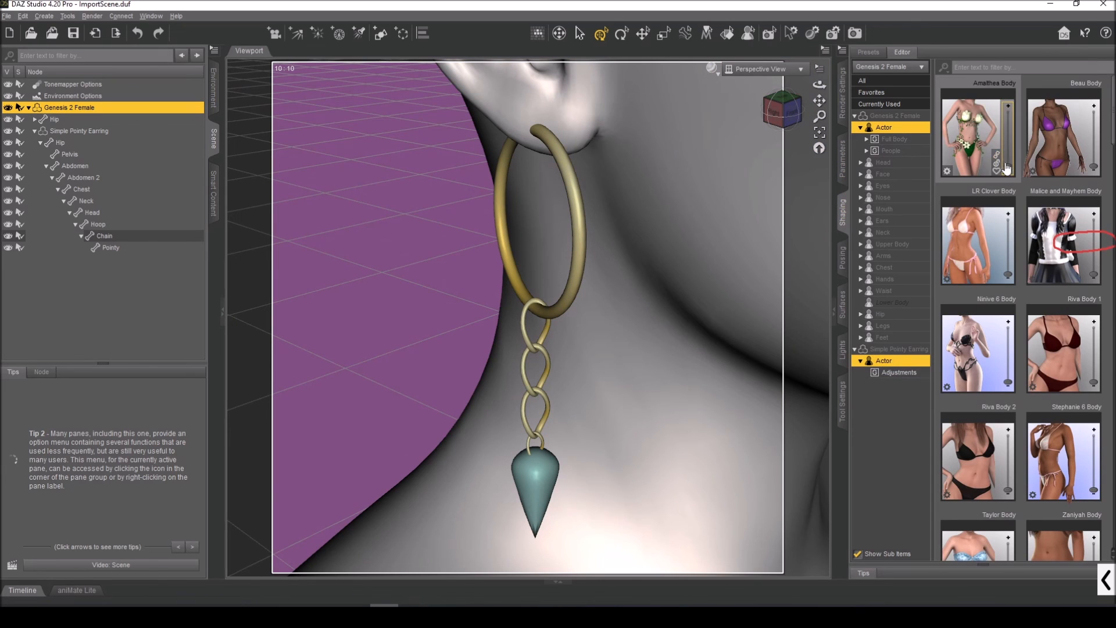
scroll(1007, 233, down, 6)
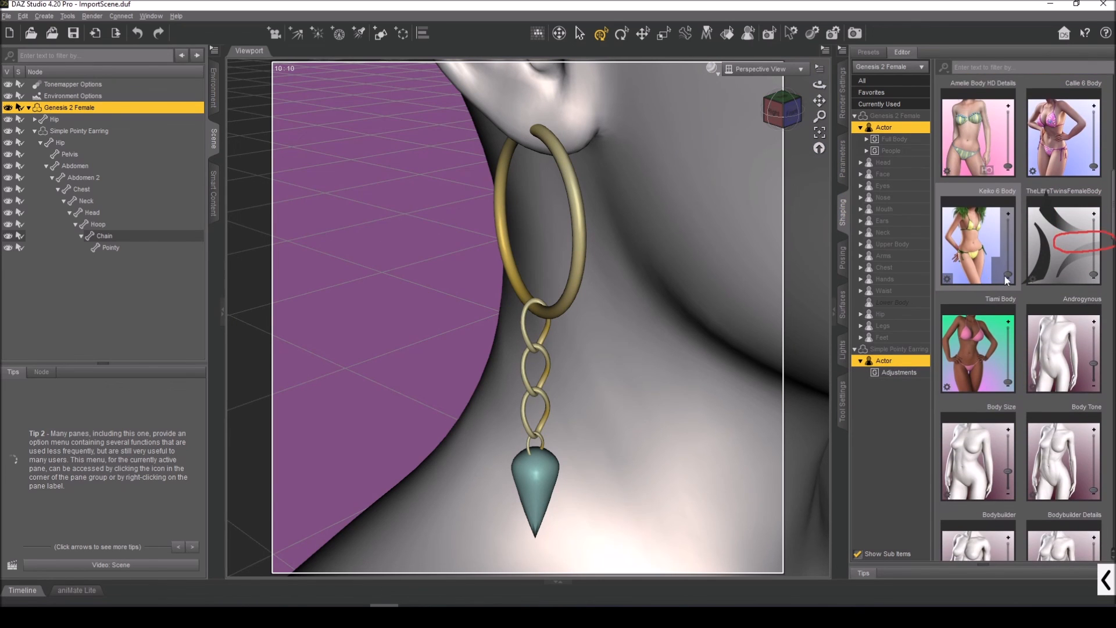
drag(1007, 274, 1009, 170)
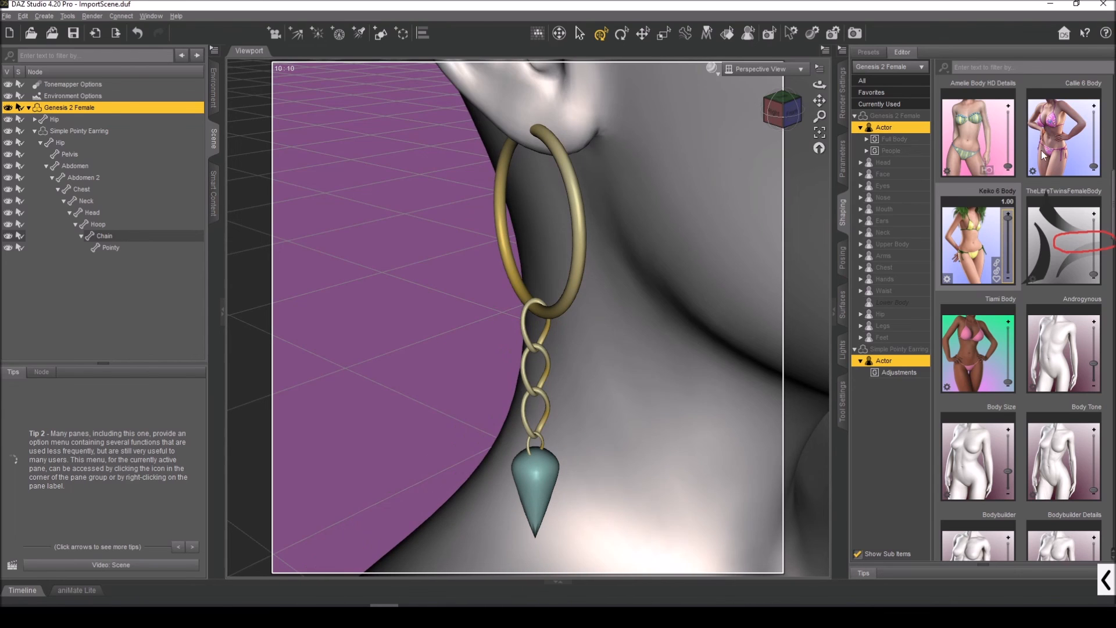
Set Genesis 2 Female's Amalthea Head shape to 100% and check the earring's fit on the reshaped head
click(883, 163)
drag(960, 156, 755, 164)
drag(795, 121, 872, 128)
drag(960, 156, 1085, 159)
drag(786, 115, 723, 119)
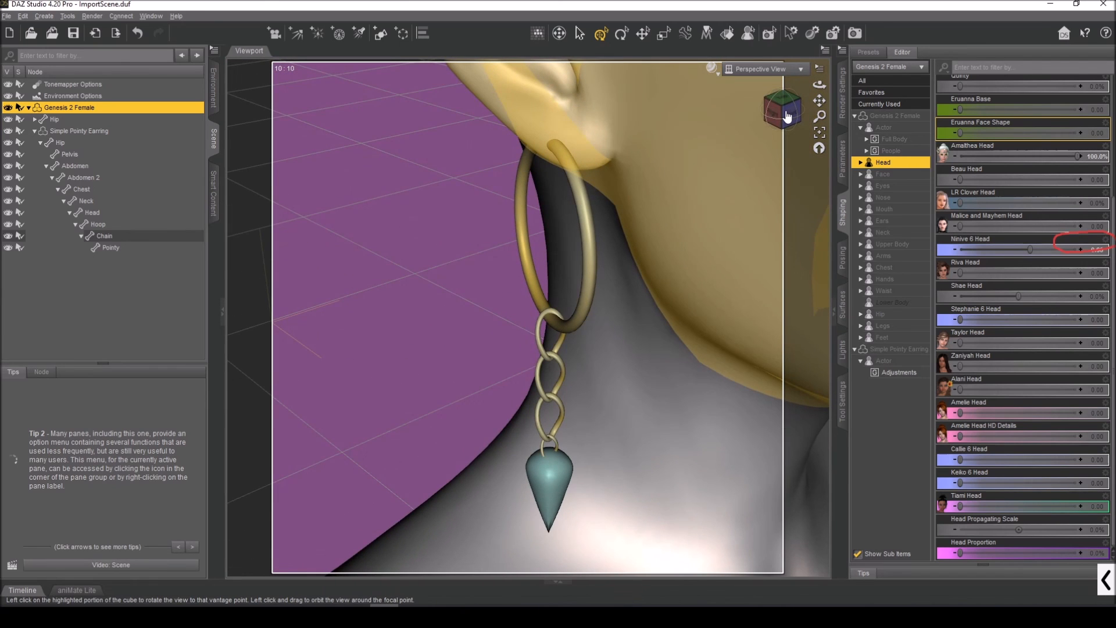
scroll(710, 157, down, 7)
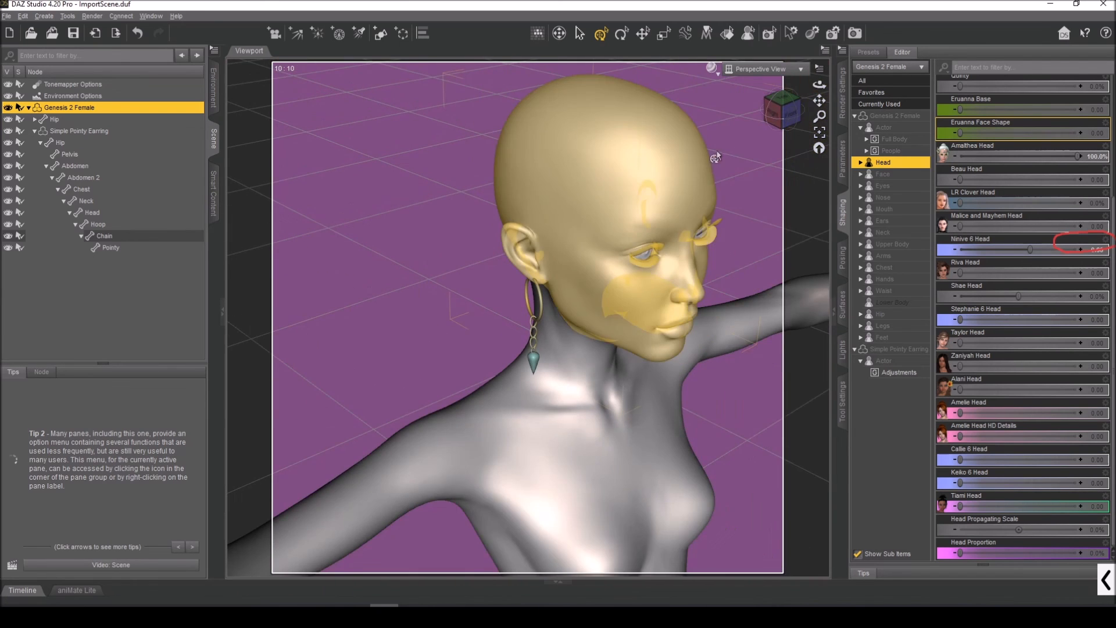
scroll(710, 158, up, 2)
drag(794, 109, 817, 101)
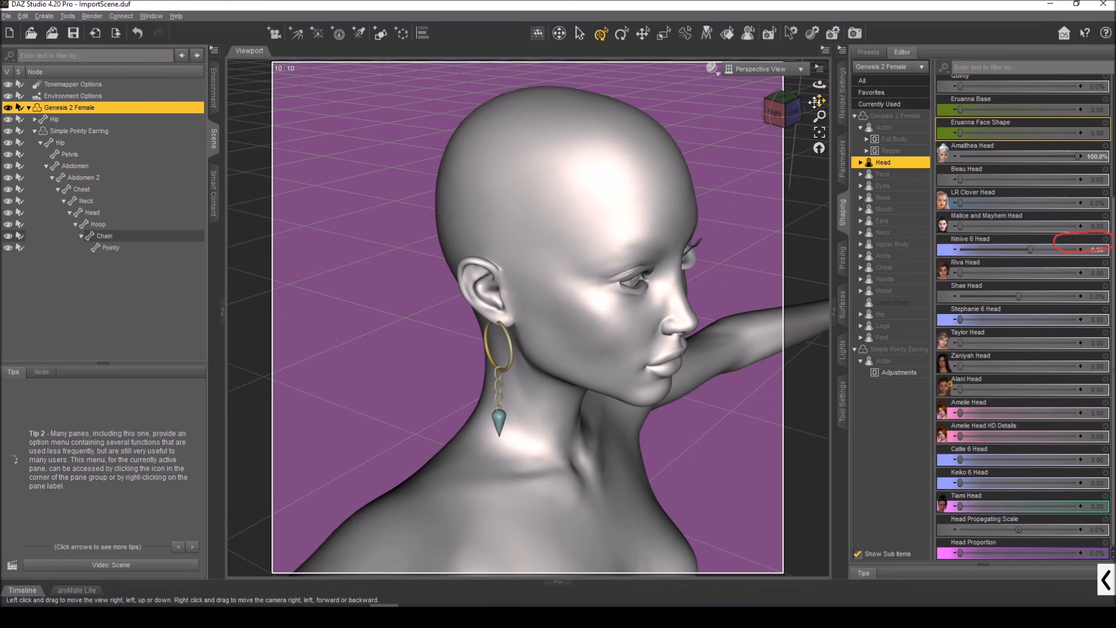
drag(782, 122, 806, 117)
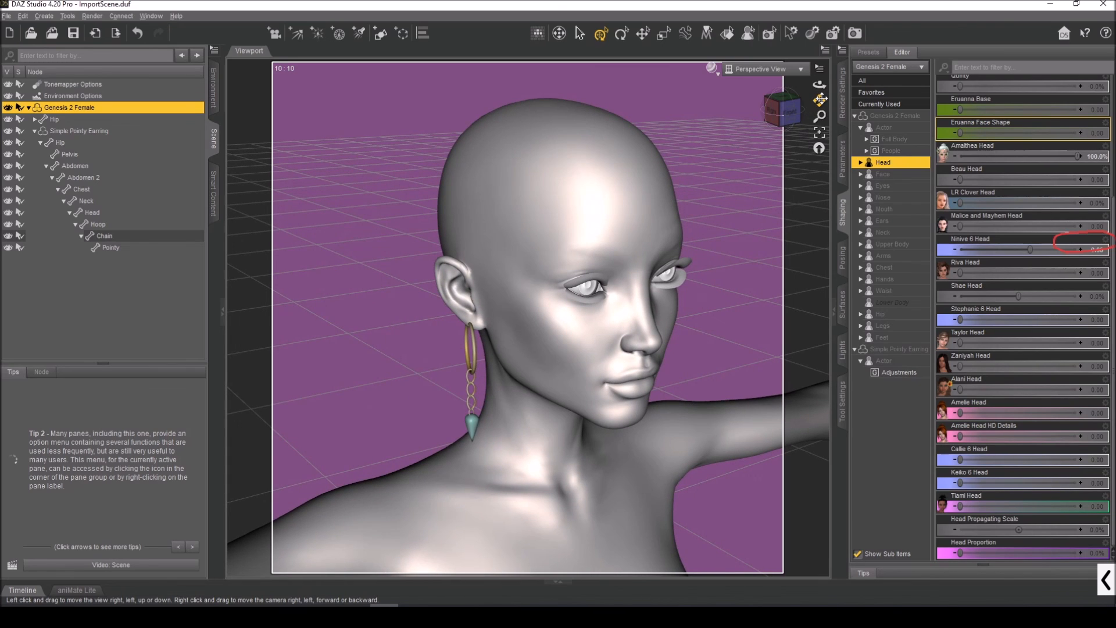